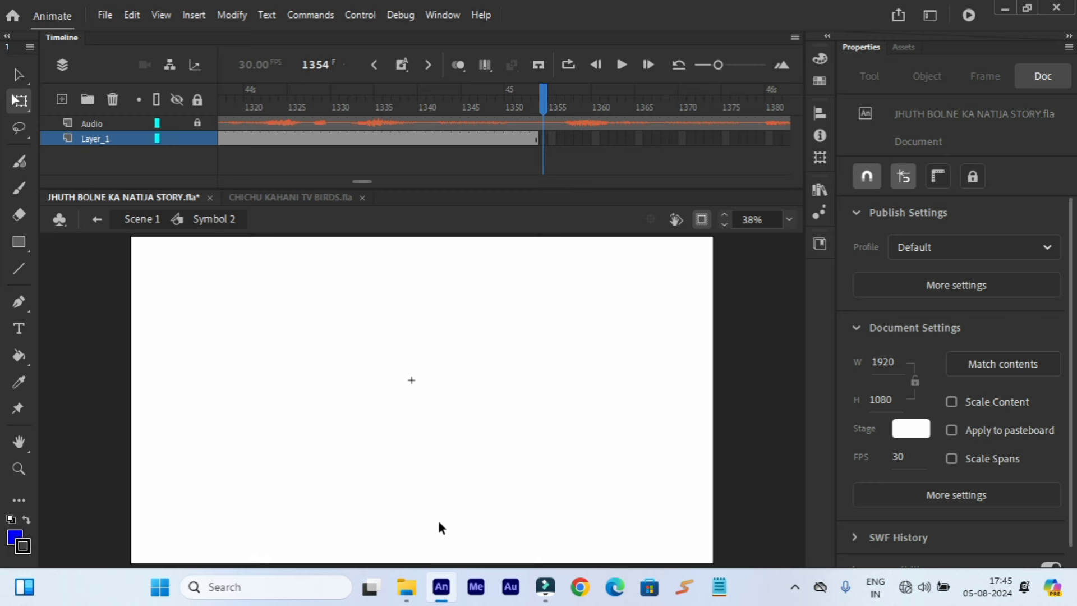
- Switch to File Explorer, locate the forest_view image in the BEST BG folder and try to bring it onto the Animate stage
{"action": "left_click", "coordinate": [406, 594]}
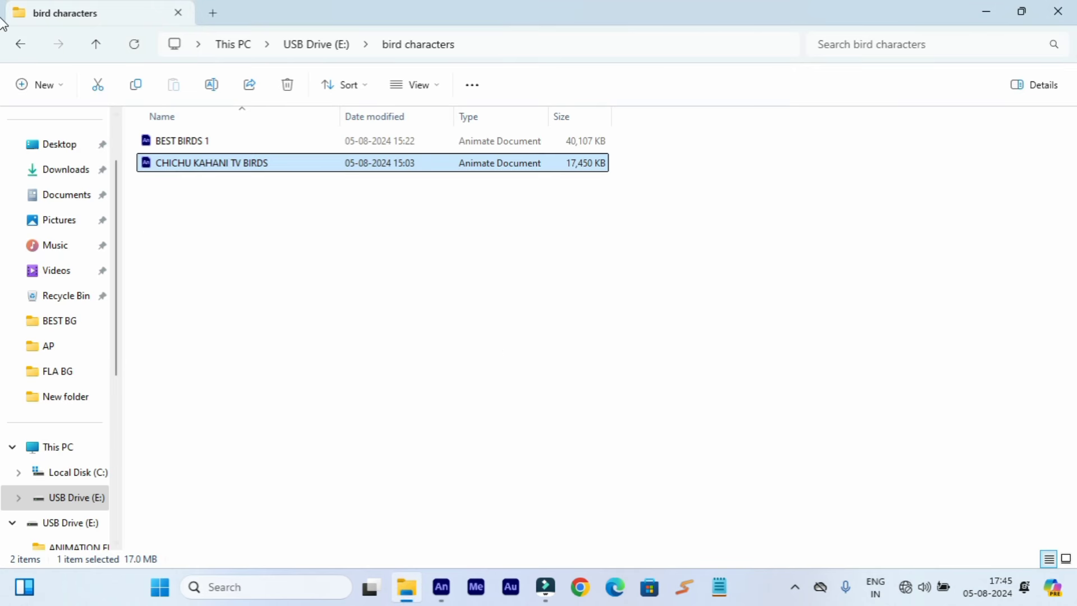
{"action": "left_click", "coordinate": [18, 45]}
{"action": "double_click", "coordinate": [251, 181]}
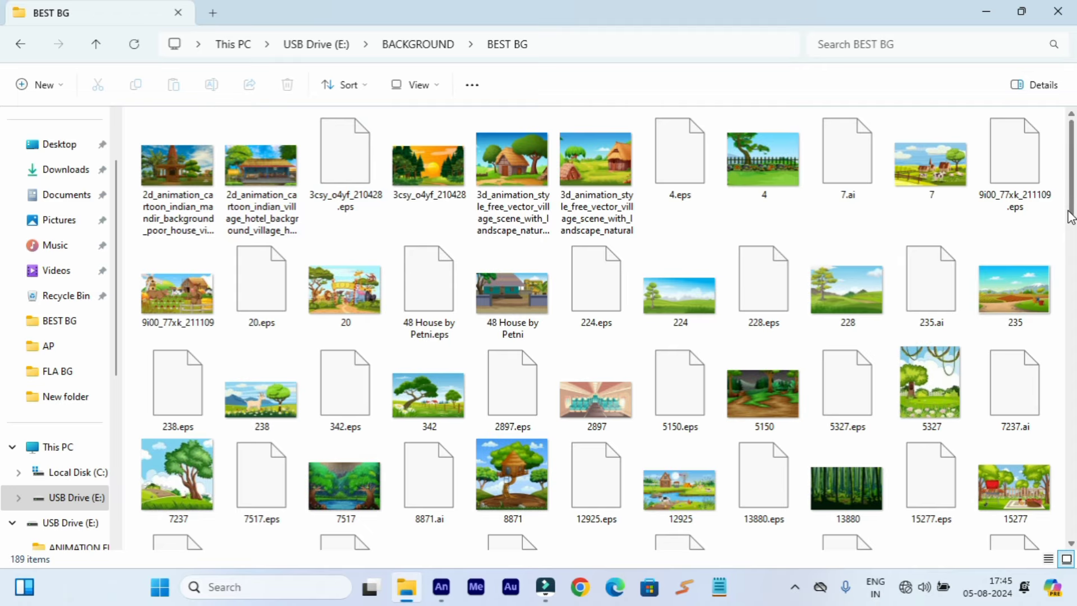
{"action": "left_click_drag", "start_coordinate": [1070, 213], "coordinate": [1070, 460]}
{"action": "left_click", "coordinate": [1014, 427]}
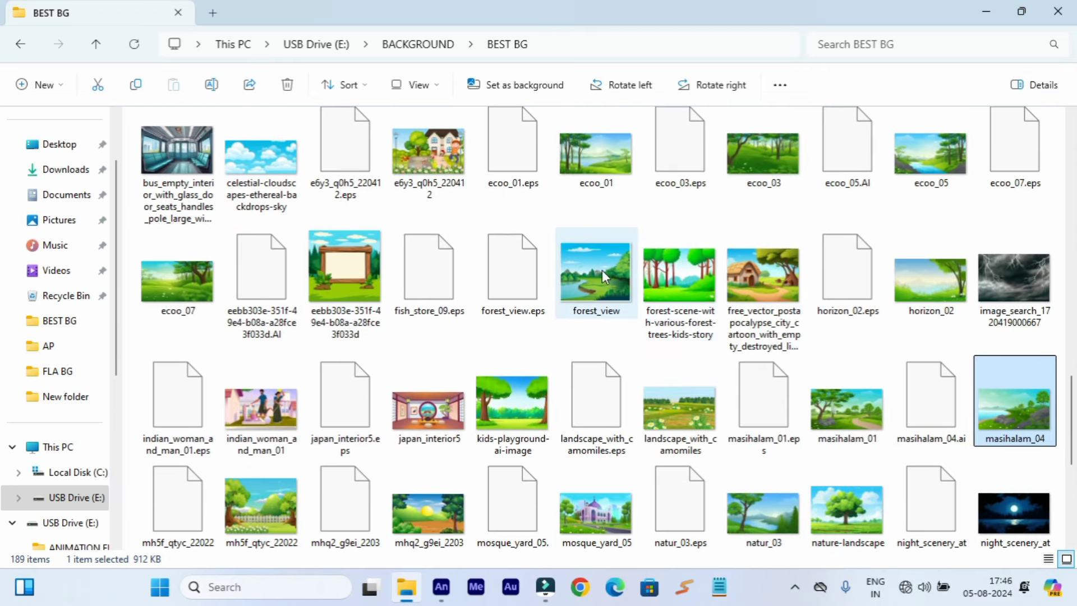
{"action": "left_click", "coordinate": [596, 299]}
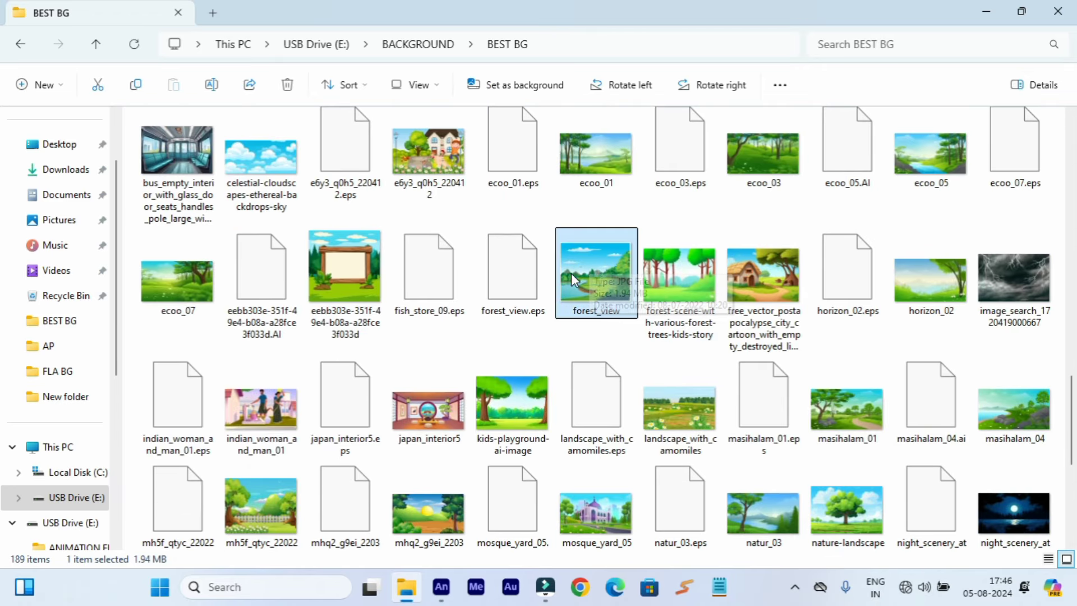
{"action": "left_click_drag", "start_coordinate": [601, 261], "coordinate": [447, 594]}
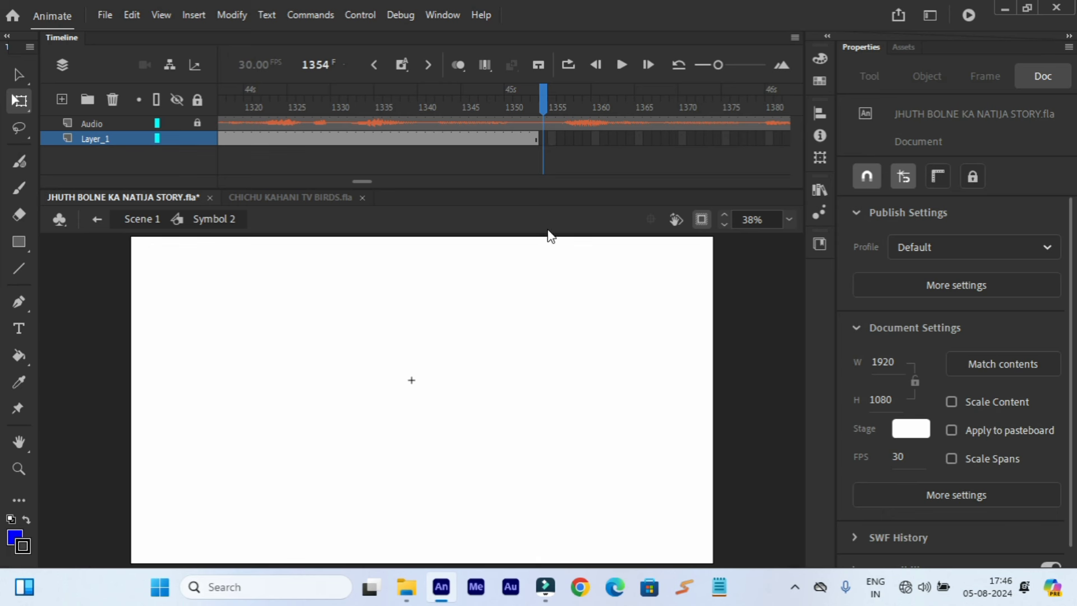
- Insert a blank keyframe at frame 1354 of Layer_1 and import the forest_view image from File Explorer onto the stage
{"action": "right_click", "coordinate": [542, 142]}
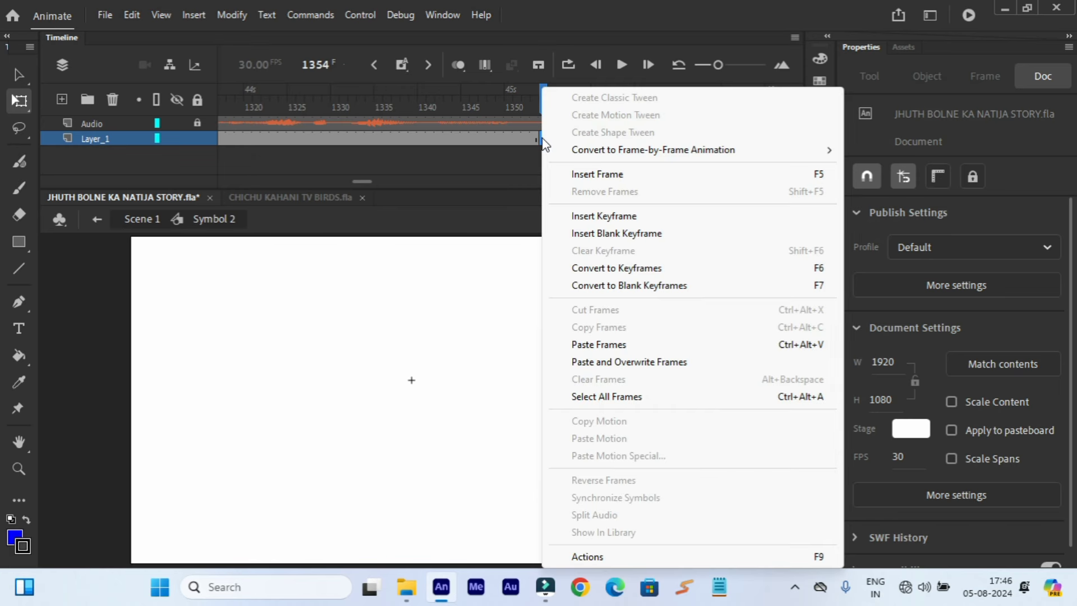
{"action": "left_click", "coordinate": [645, 234]}
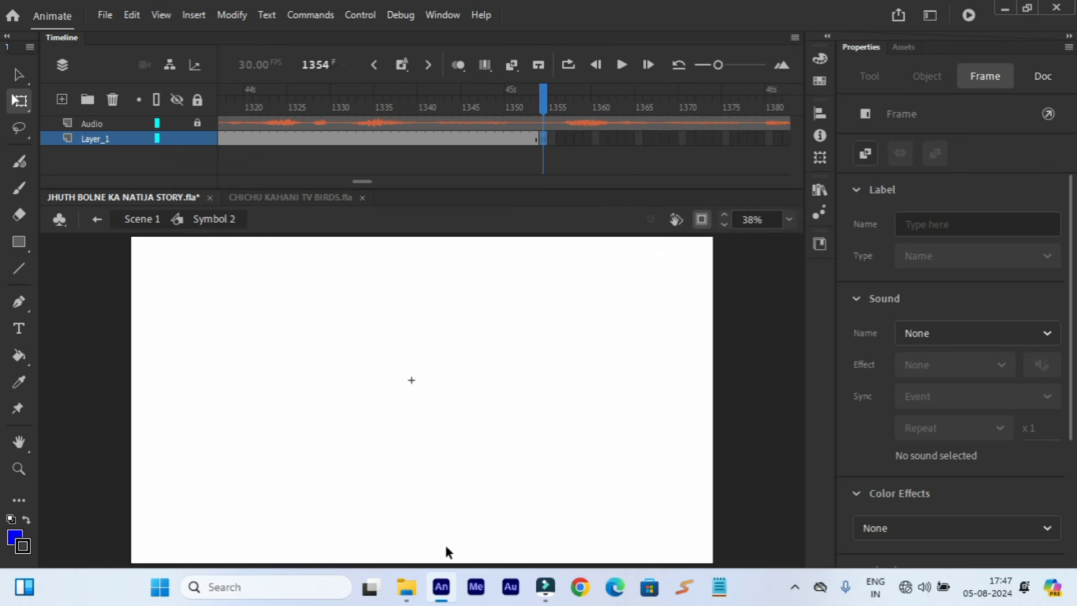
{"action": "left_click", "coordinate": [406, 587]}
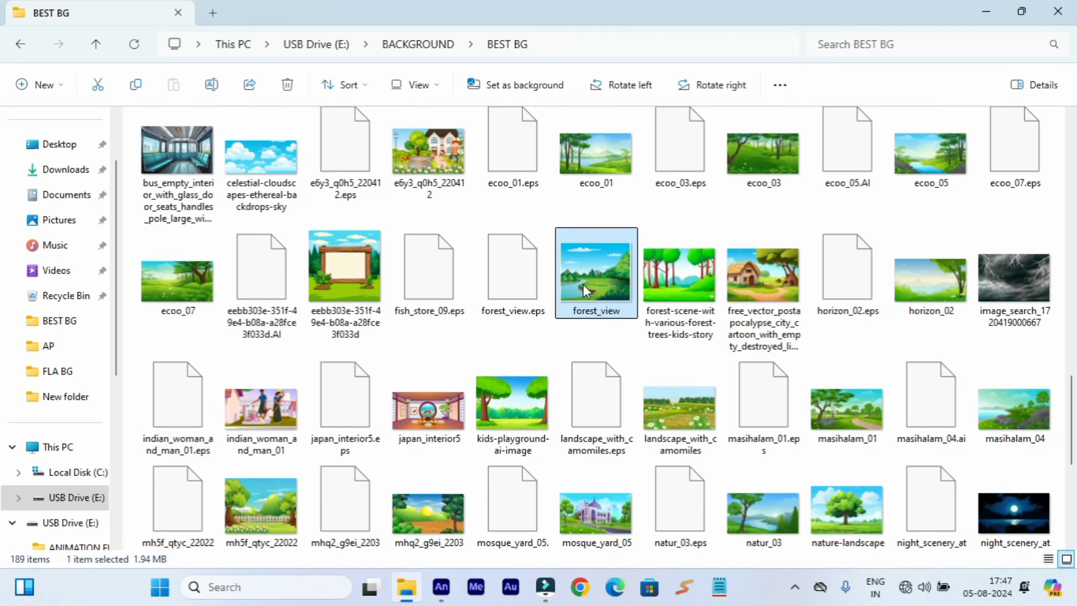
{"action": "left_click_drag", "start_coordinate": [584, 283], "coordinate": [382, 386]}
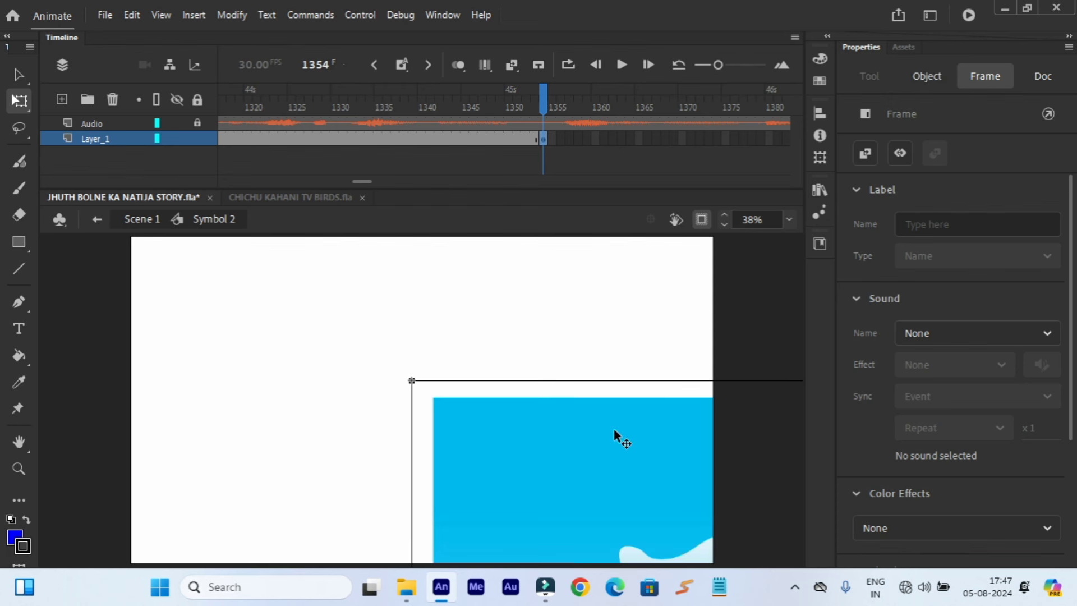
- Enlarge the forest_view image to about 4205 × 3505 and position it at about X -1104, Y -1244 to cover the stage
{"action": "left_click", "coordinate": [790, 219]}
{"action": "left_click", "coordinate": [800, 272]}
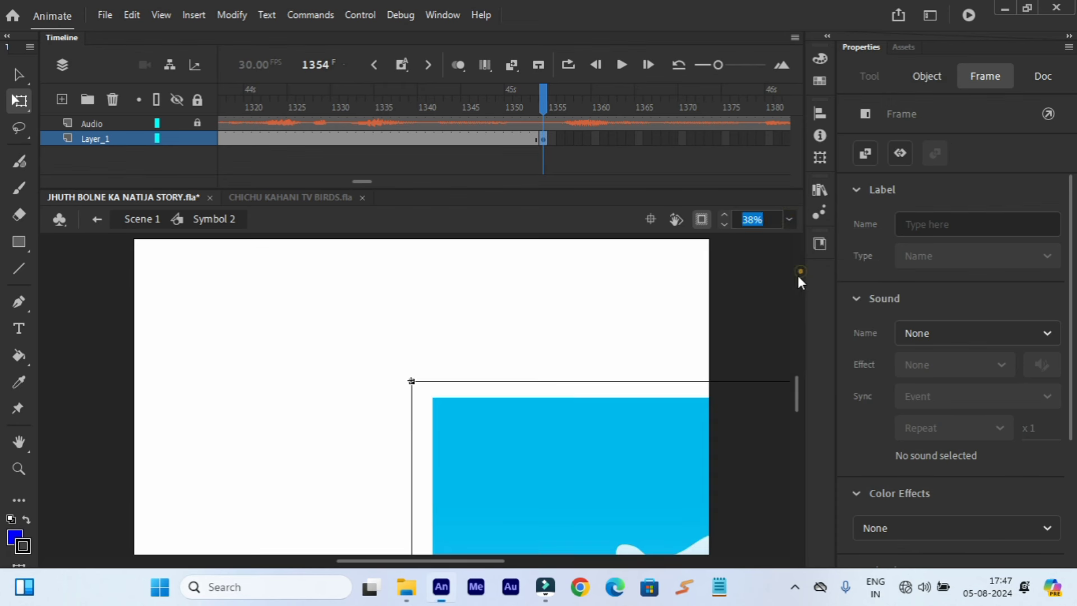
{"action": "left_click", "coordinate": [407, 398]}
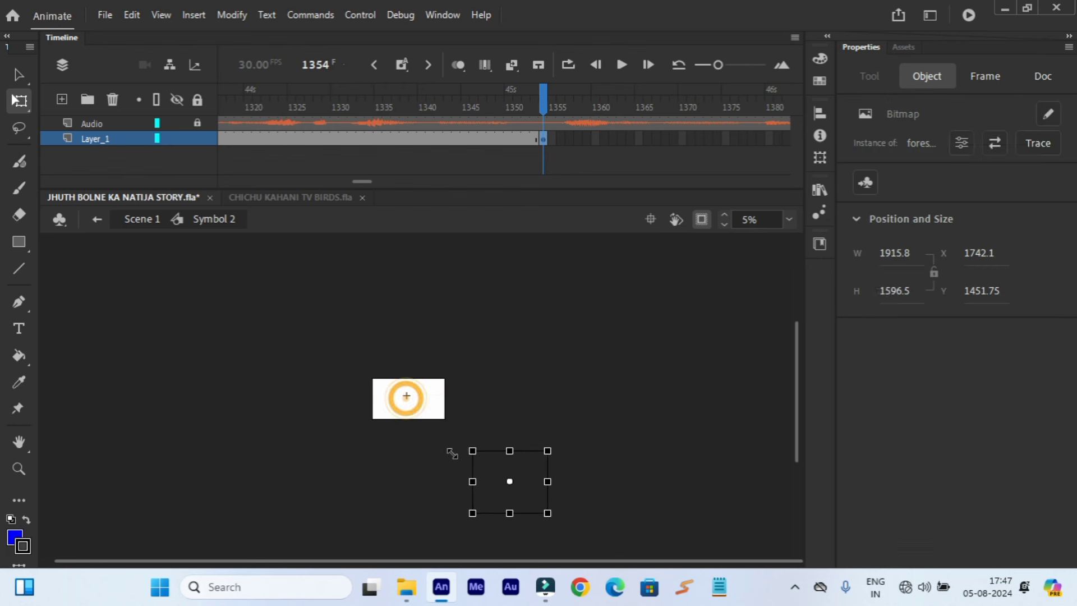
{"action": "left_click_drag", "start_coordinate": [459, 476], "coordinate": [396, 412]}
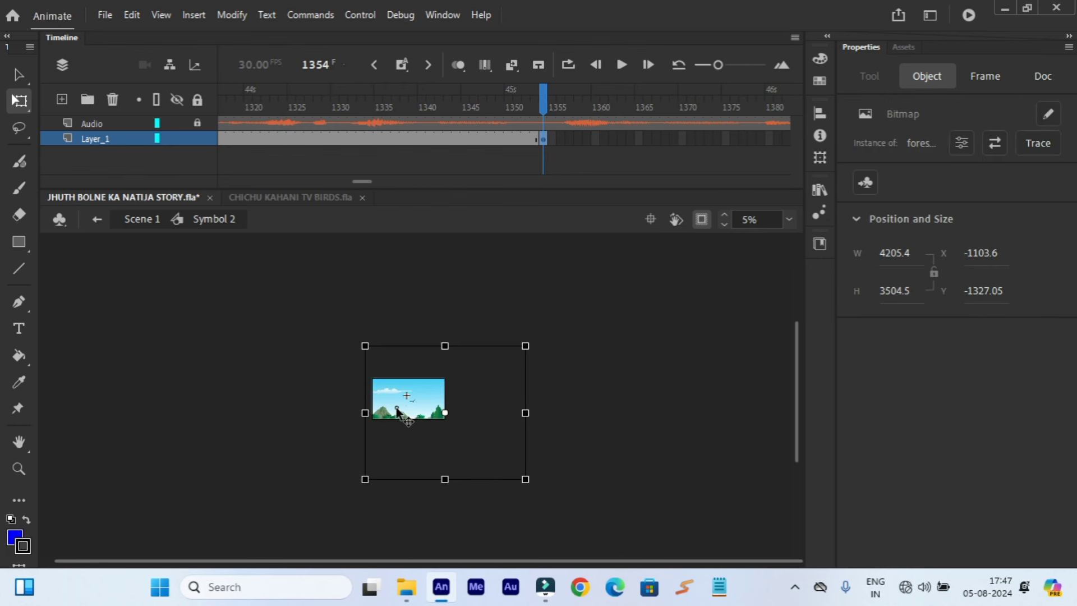
{"action": "left_click", "coordinate": [789, 219]}
{"action": "left_click", "coordinate": [814, 246]}
{"action": "left_click_drag", "start_coordinate": [483, 394], "coordinate": [483, 416]}
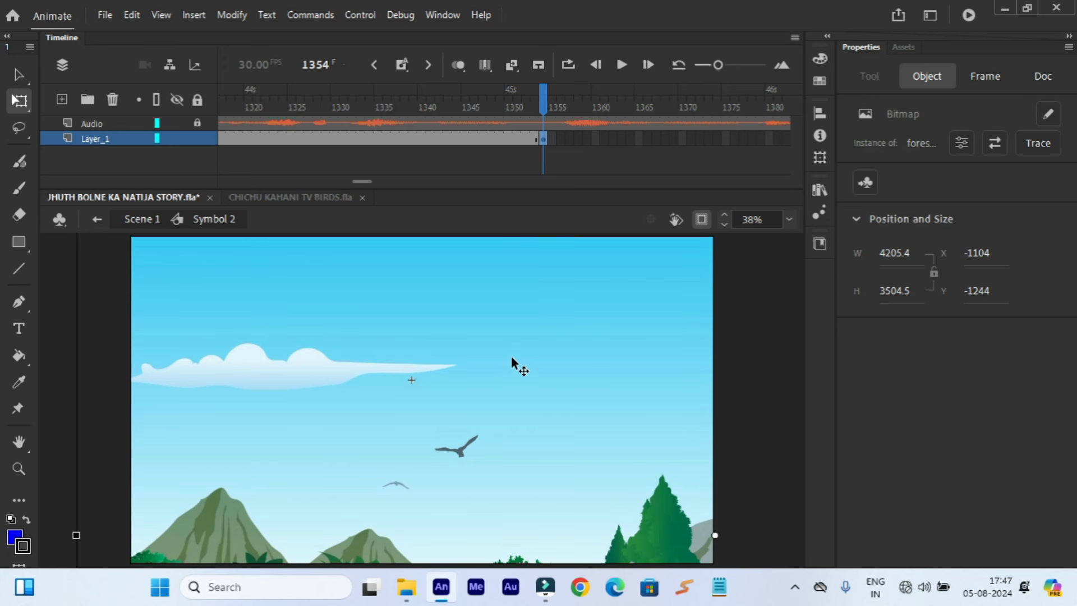
- Convert the forest background image to a graphic symbol with centre registration, keeping the default name
{"action": "right_click", "coordinate": [424, 411]}
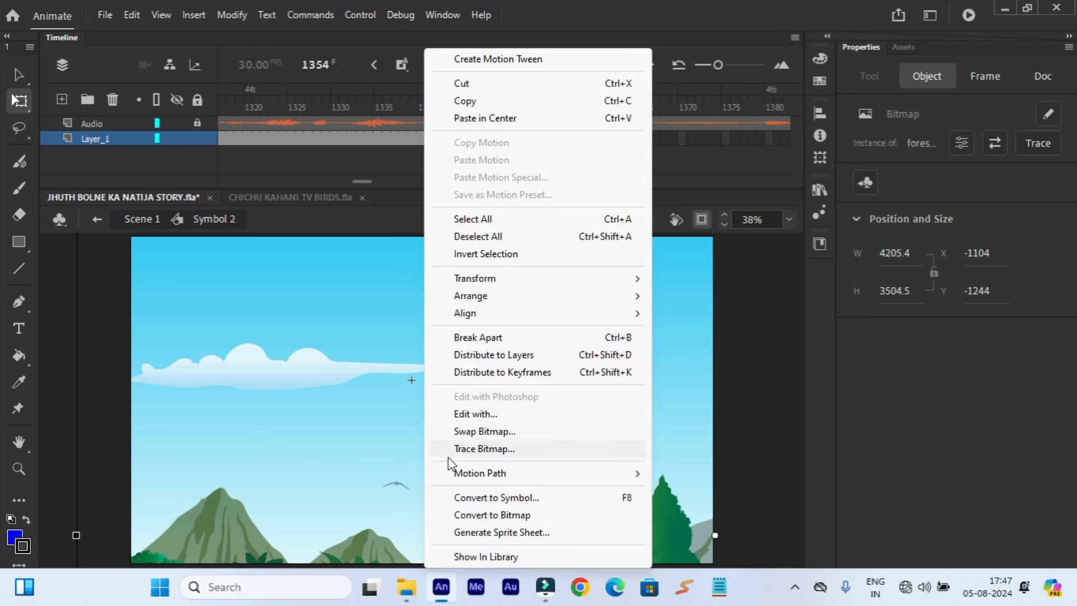
{"action": "left_click", "coordinate": [522, 498]}
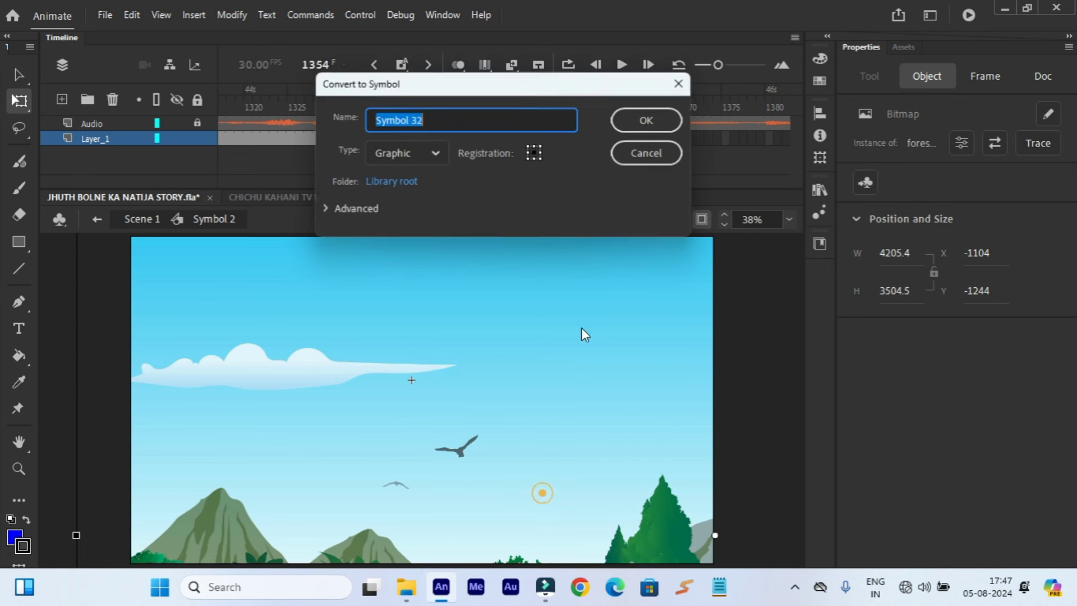
{"action": "left_click", "coordinate": [637, 116]}
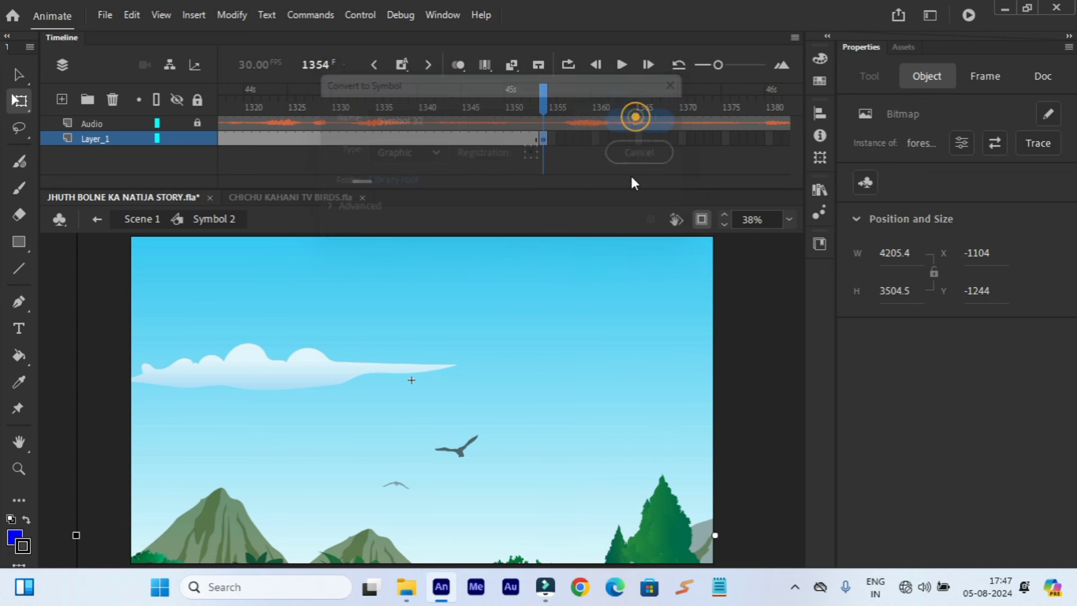
- Inside the new background symbol, convert the bitmap to a nested graphic symbol with the default name, and return to Symbol 2
{"action": "double_click", "coordinate": [520, 380]}
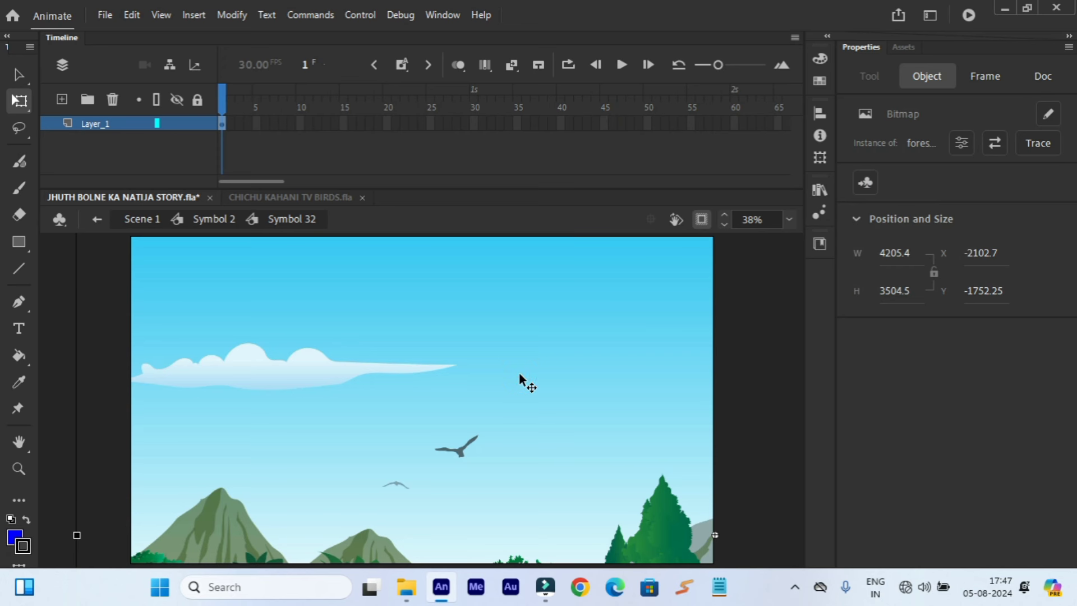
{"action": "right_click", "coordinate": [520, 380]}
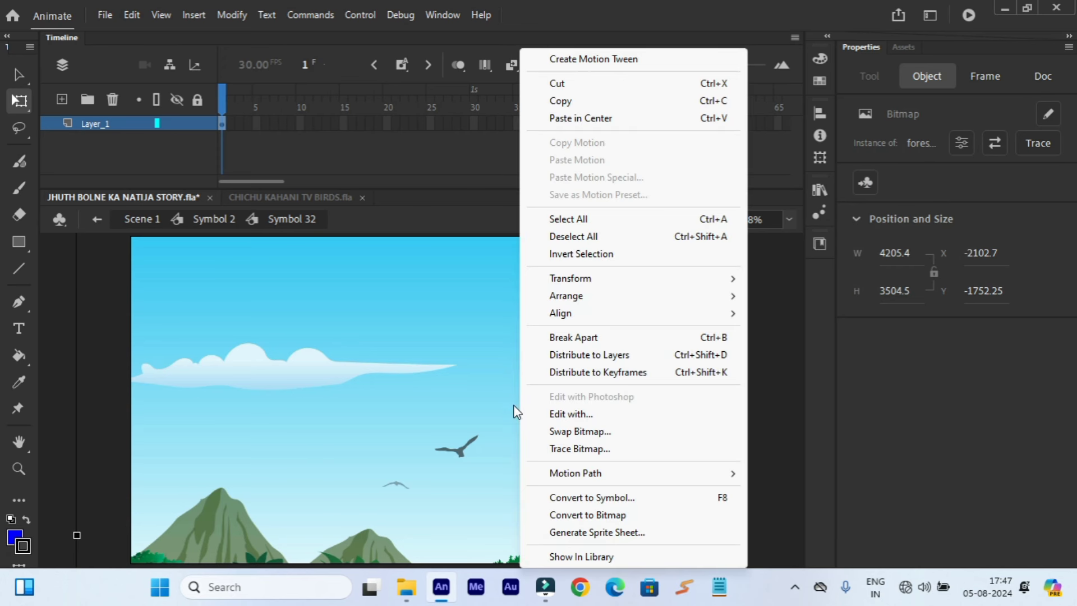
{"action": "left_click", "coordinate": [612, 498]}
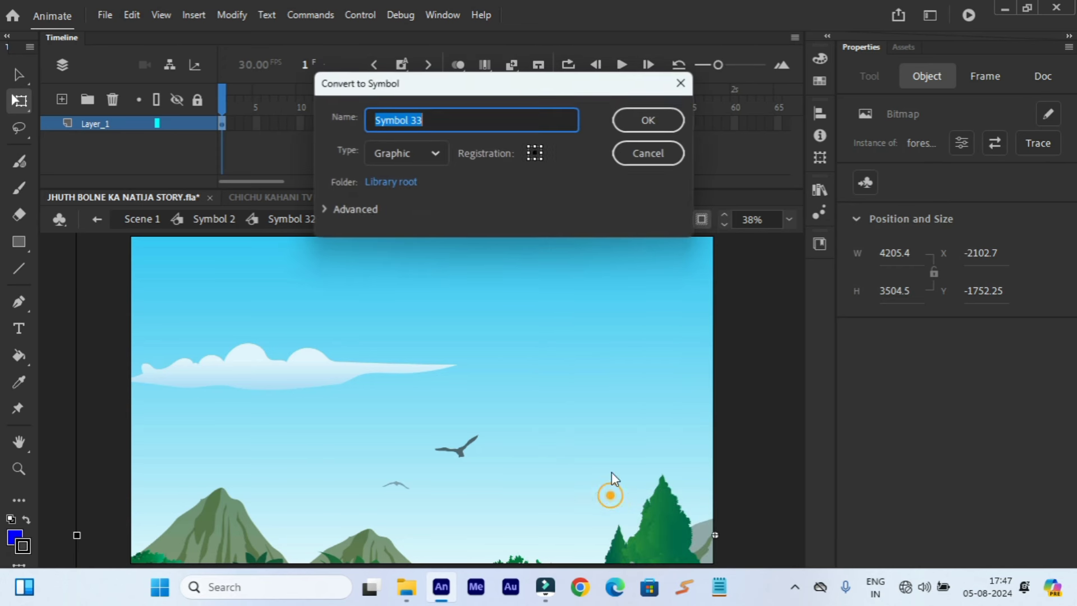
{"action": "left_click", "coordinate": [629, 123]}
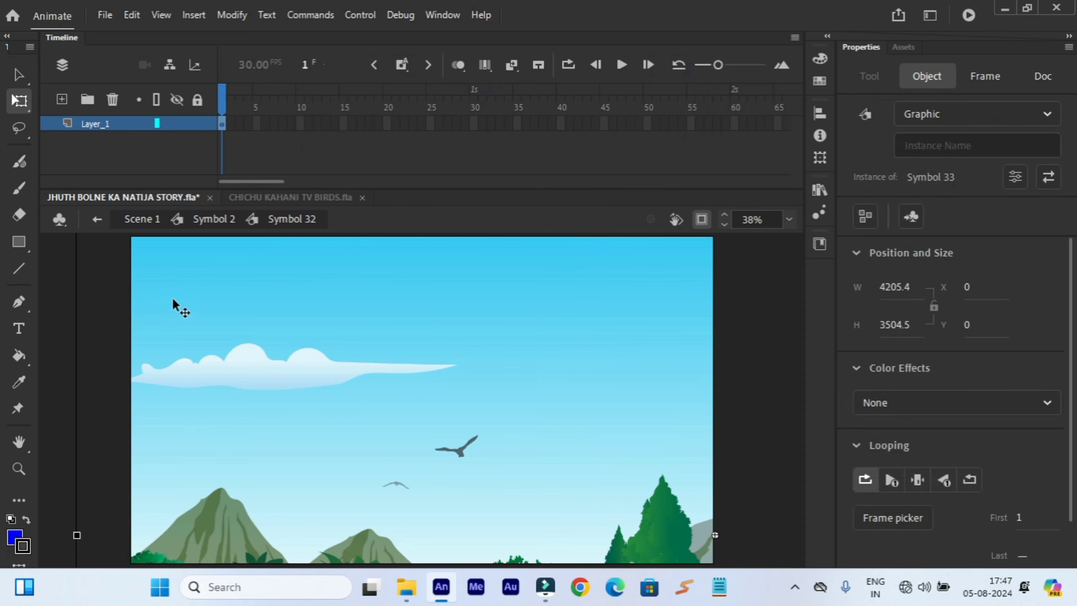
{"action": "left_click", "coordinate": [103, 225]}
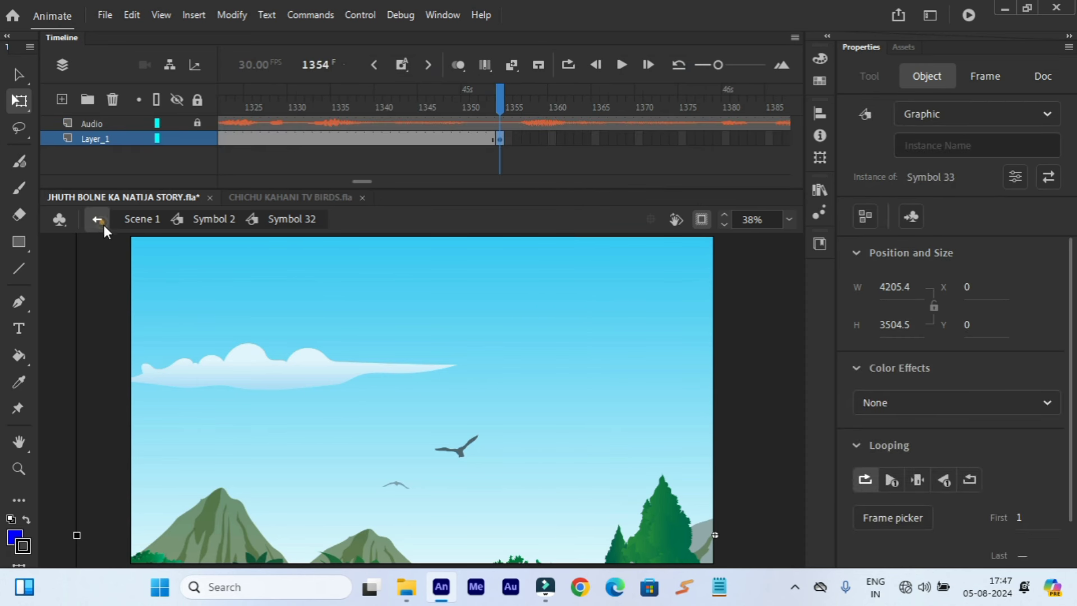
- Play the audio to find where the scene ends and extend Layer_1 of Symbol 2 to frame 1439
{"action": "left_click", "coordinate": [627, 66]}
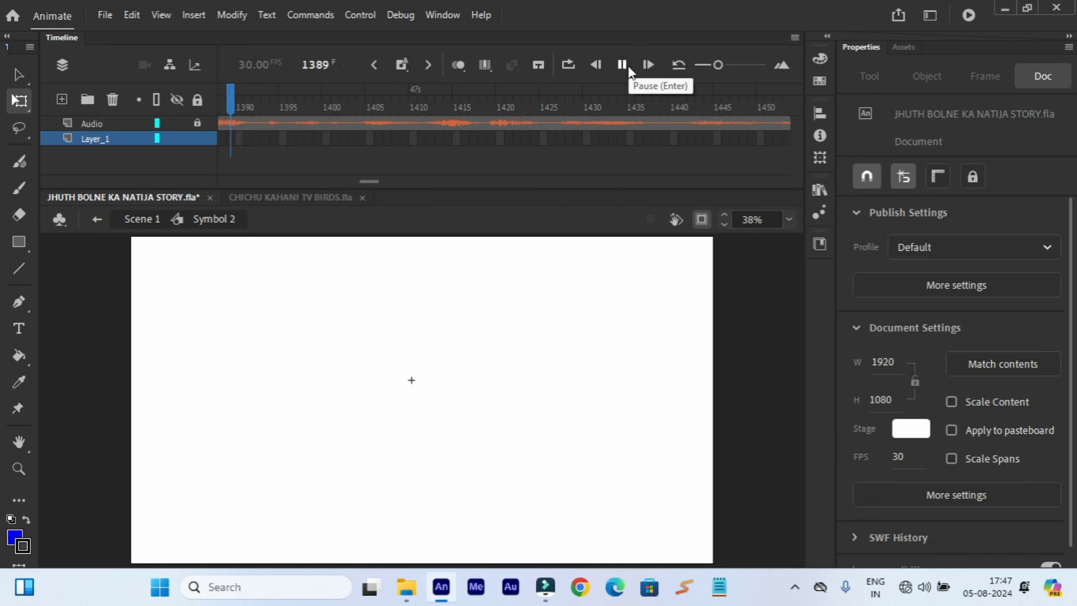
{"action": "left_click", "coordinate": [624, 66]}
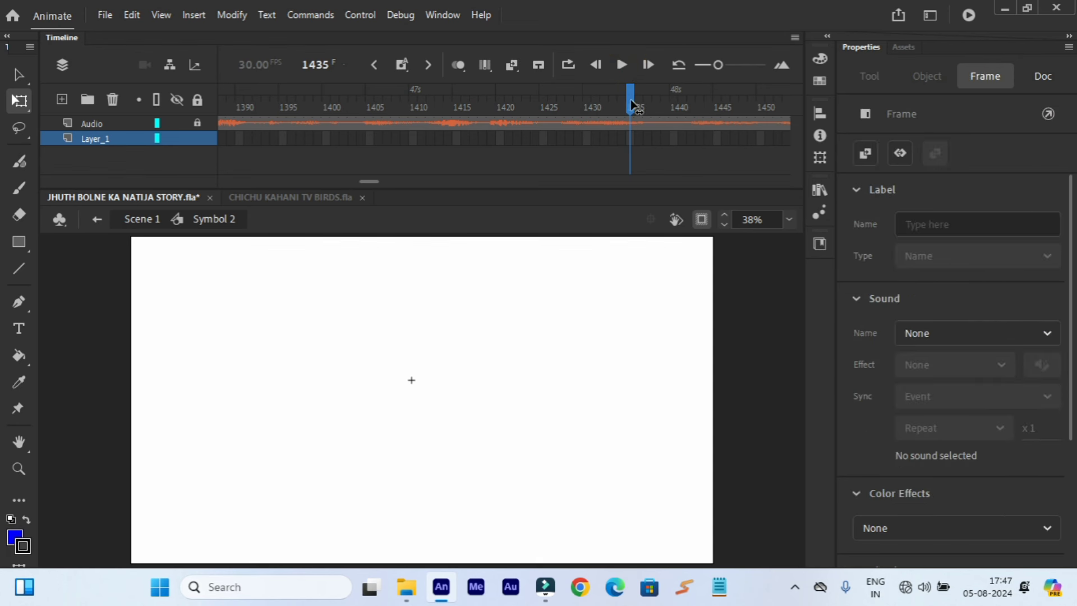
{"action": "left_click_drag", "start_coordinate": [633, 104], "coordinate": [665, 105]}
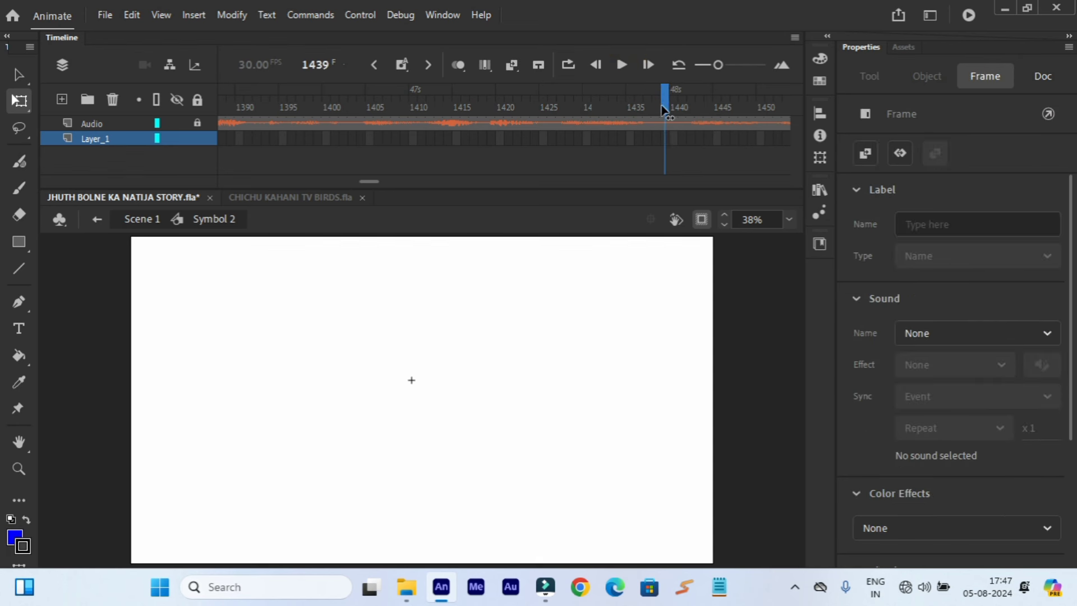
{"action": "right_click", "coordinate": [666, 140]}
{"action": "left_click", "coordinate": [718, 178]}
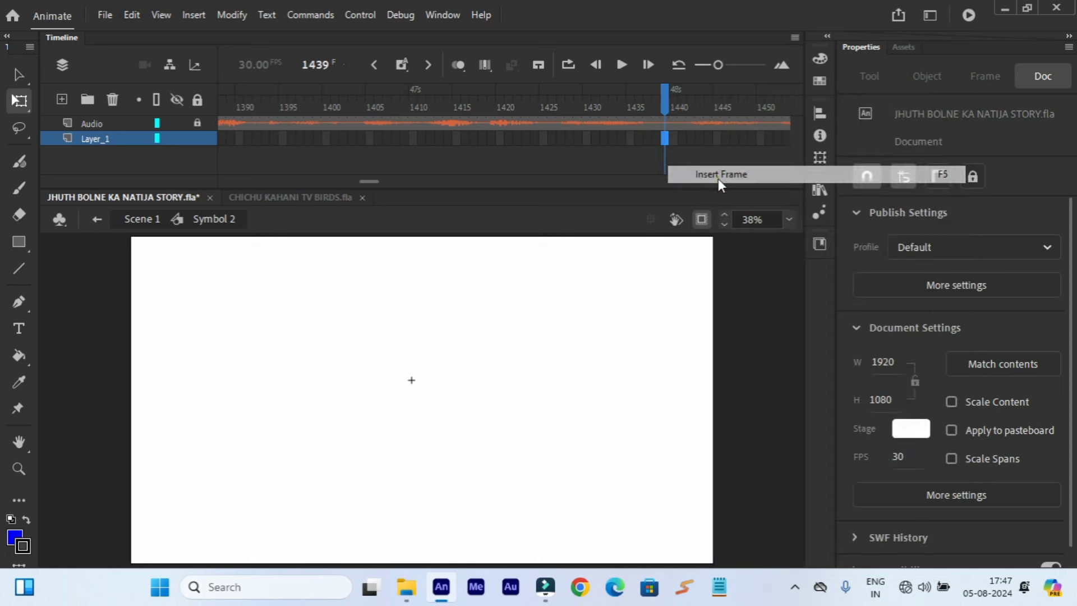
- Extend Layer_1 inside the background symbol to frame 562, go back to its first frame and return to Symbol 2
{"action": "double_click", "coordinate": [559, 315]}
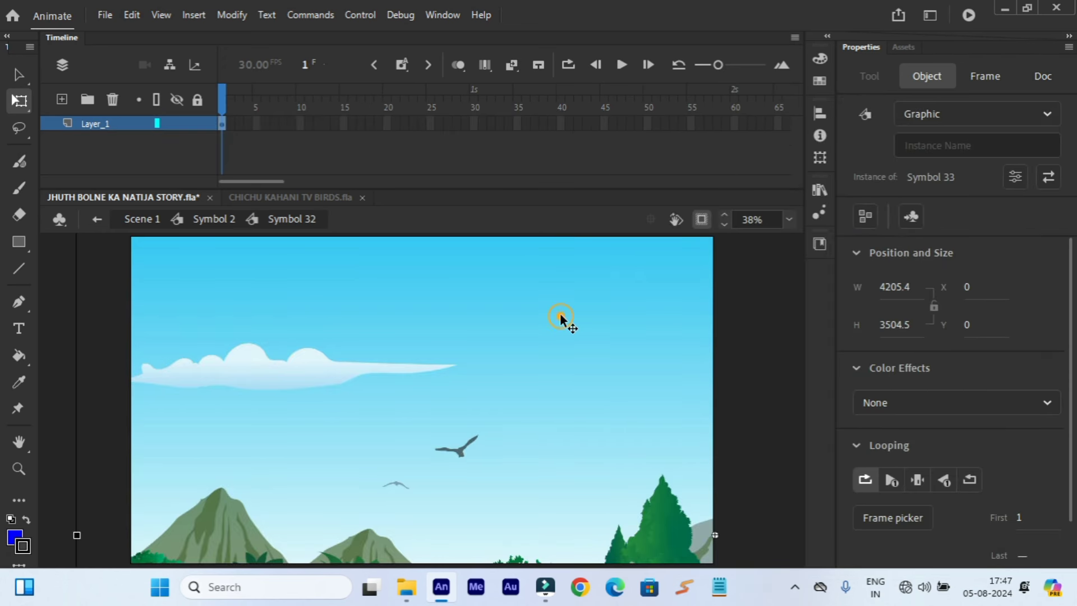
{"action": "left_click_drag", "start_coordinate": [277, 182], "coordinate": [735, 188]}
{"action": "right_click", "coordinate": [740, 130]}
{"action": "left_click", "coordinate": [775, 173]}
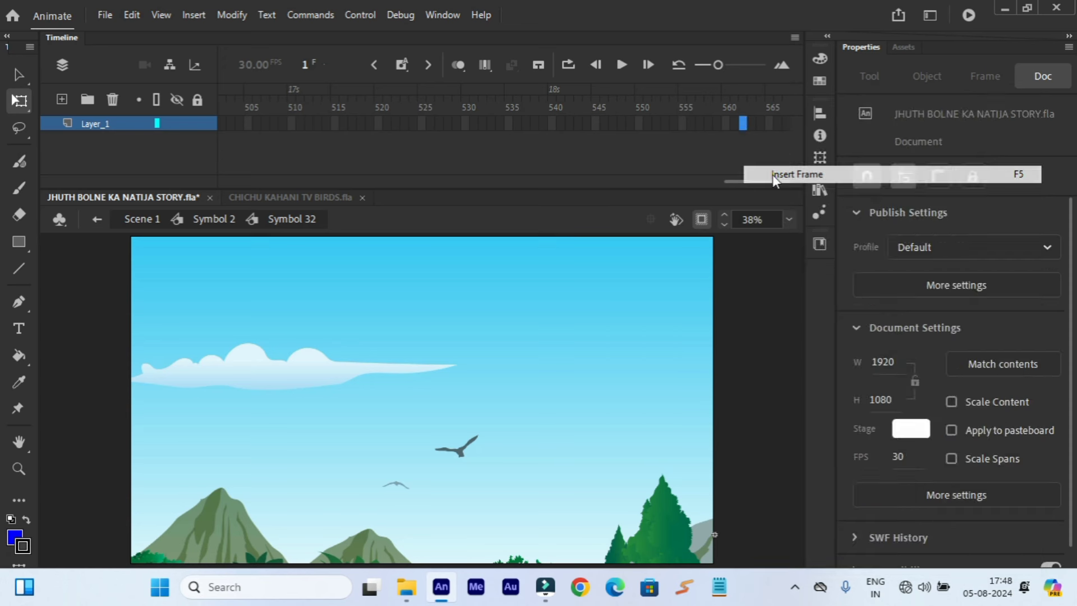
{"action": "left_click_drag", "start_coordinate": [487, 181], "coordinate": [450, 186]}
{"action": "left_click", "coordinate": [497, 183]}
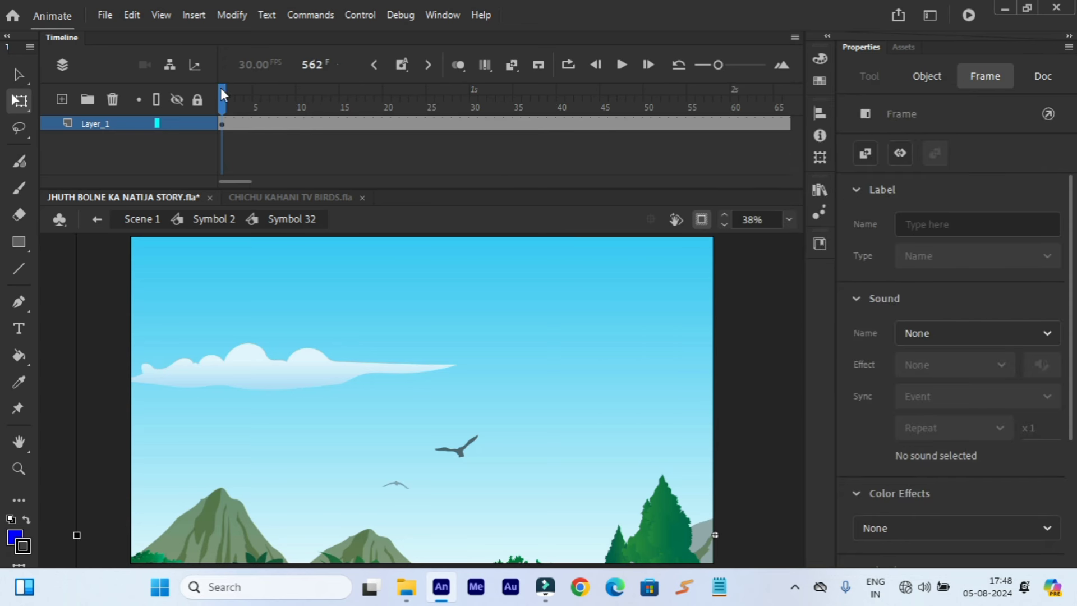
{"action": "left_click", "coordinate": [221, 88]}
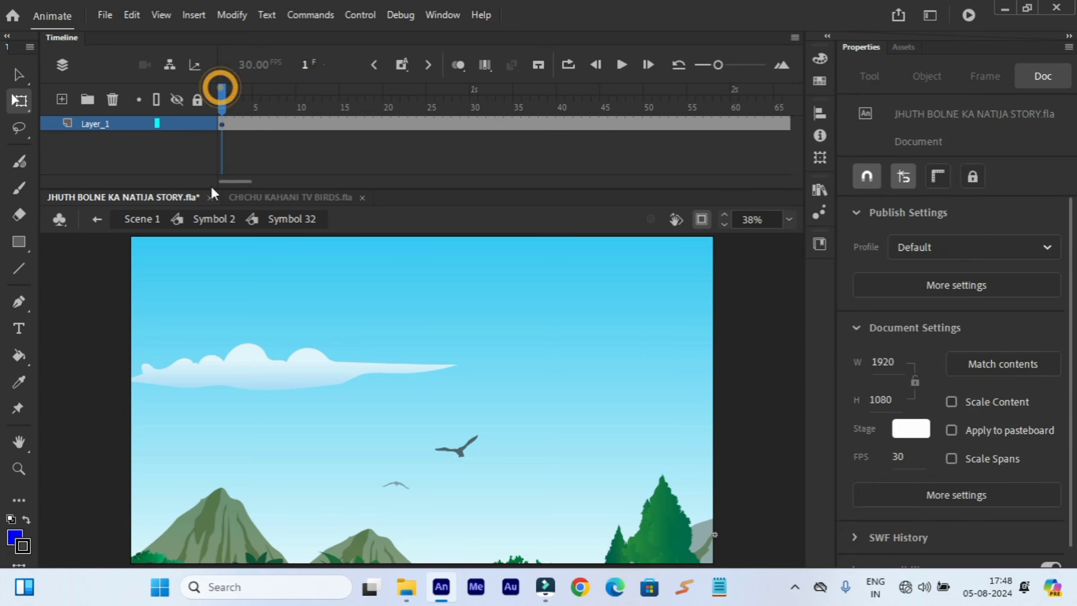
{"action": "left_click", "coordinate": [97, 219]}
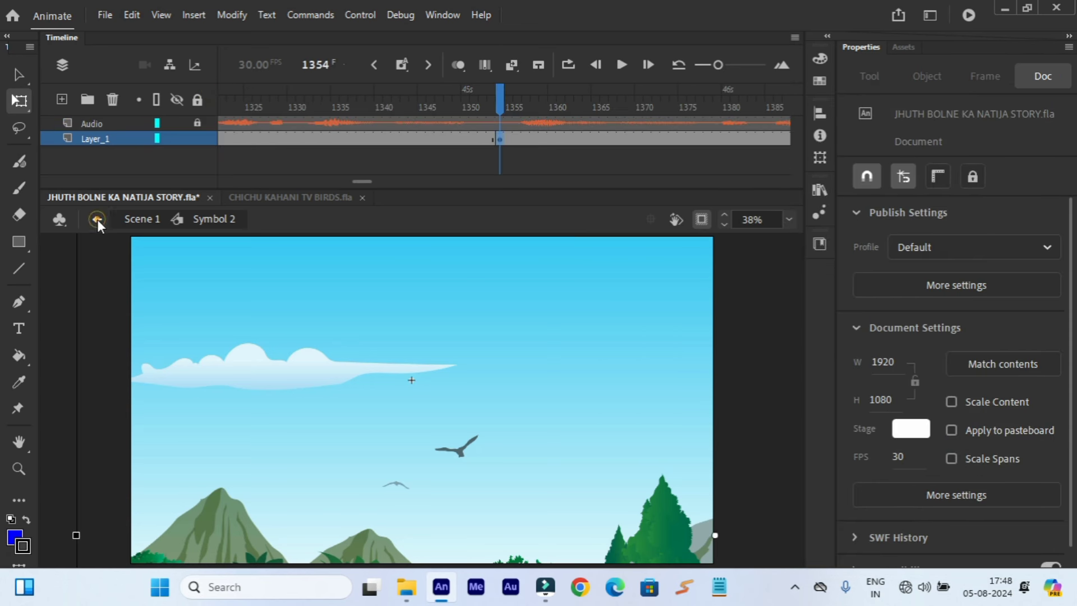
- Split the audio at frame 1354 on the Audio layer and copy the frame that starts there
{"action": "left_click", "coordinate": [499, 124]}
{"action": "right_click", "coordinate": [500, 124]}
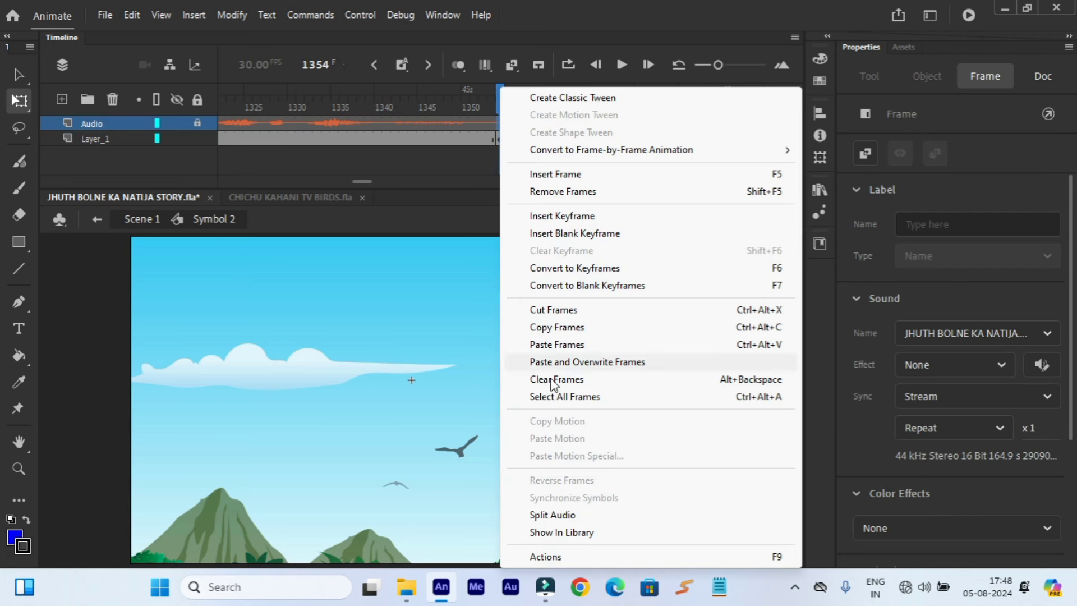
{"action": "left_click", "coordinate": [530, 514]}
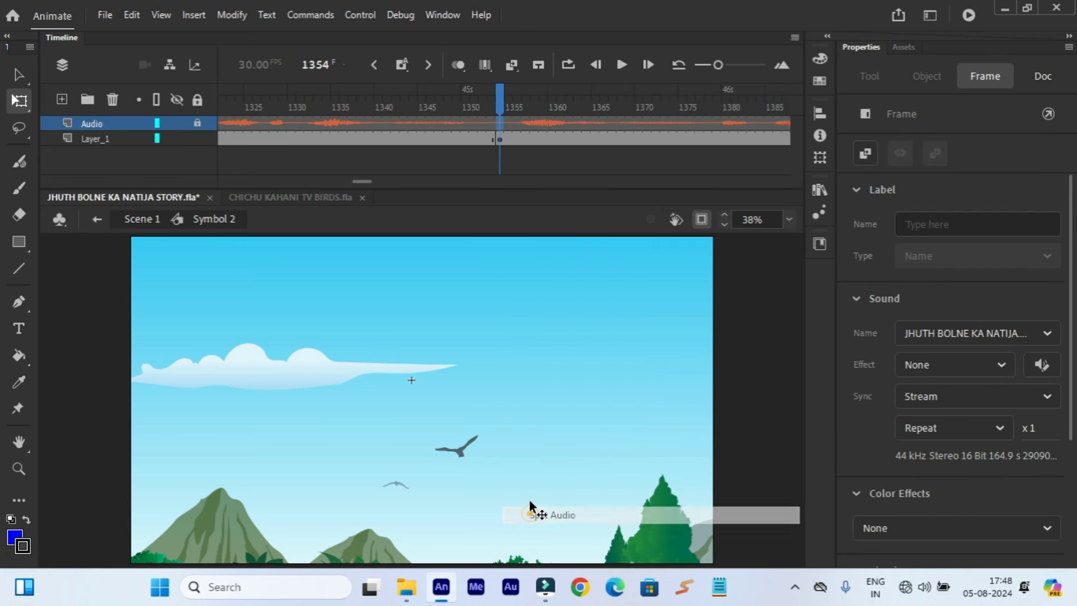
{"action": "right_click", "coordinate": [502, 125]}
{"action": "left_click", "coordinate": [541, 326]}
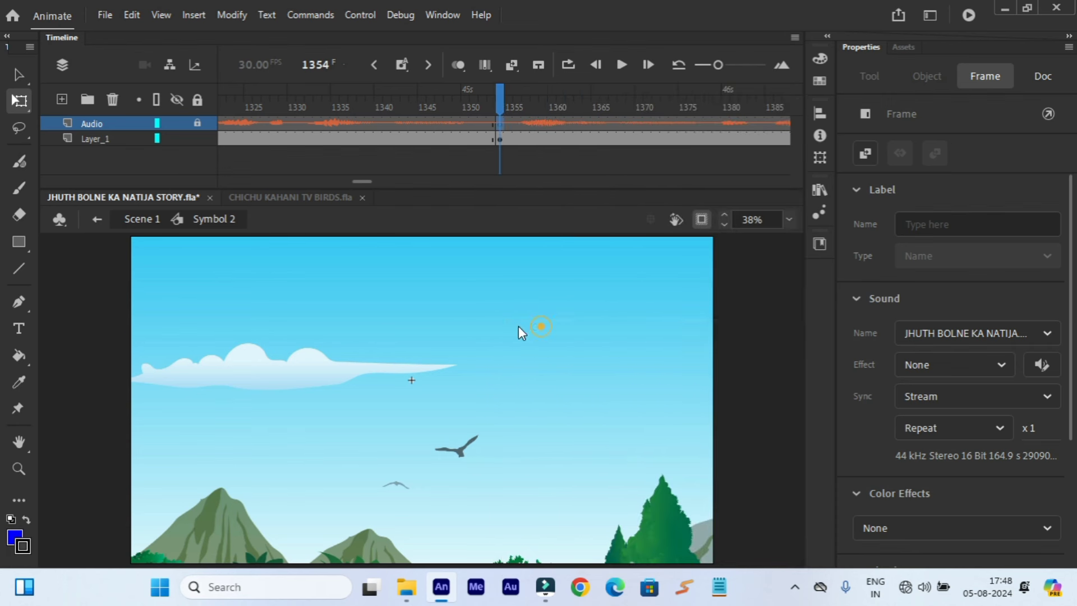
- Inside the background symbol, paste the copied audio frame onto a new layer from frame 1 and lock Layer_1
{"action": "double_click", "coordinate": [463, 396]}
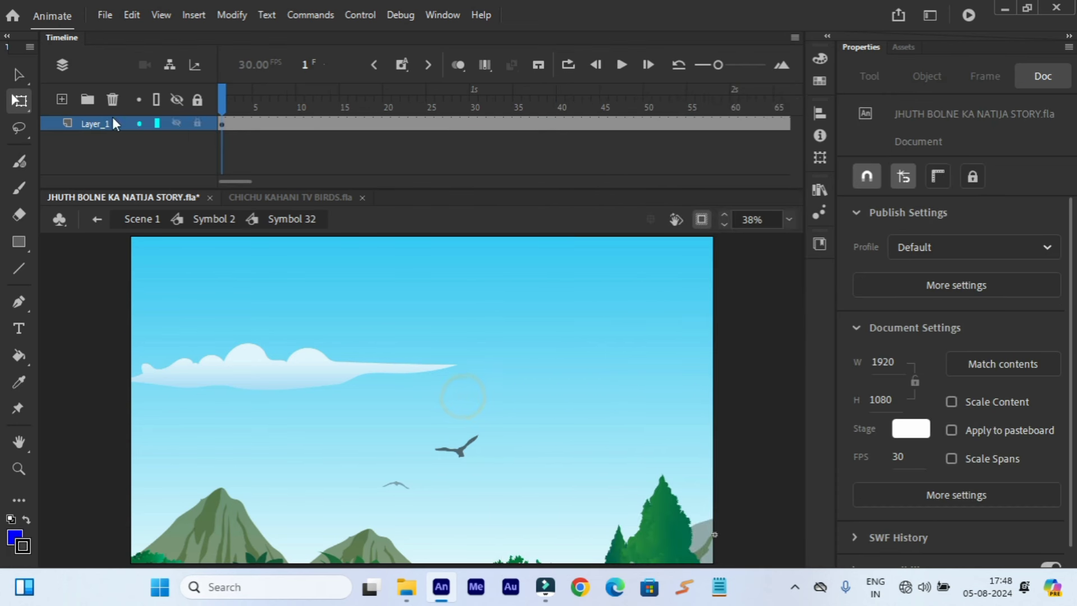
{"action": "left_click", "coordinate": [63, 99]}
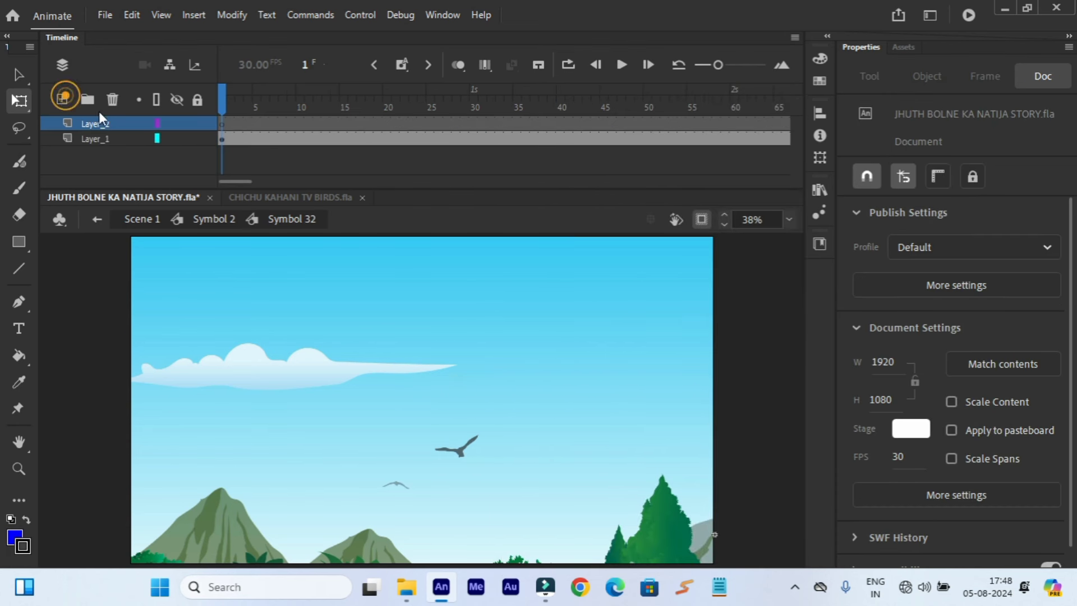
{"action": "right_click", "coordinate": [222, 123]}
{"action": "left_click", "coordinate": [267, 342]}
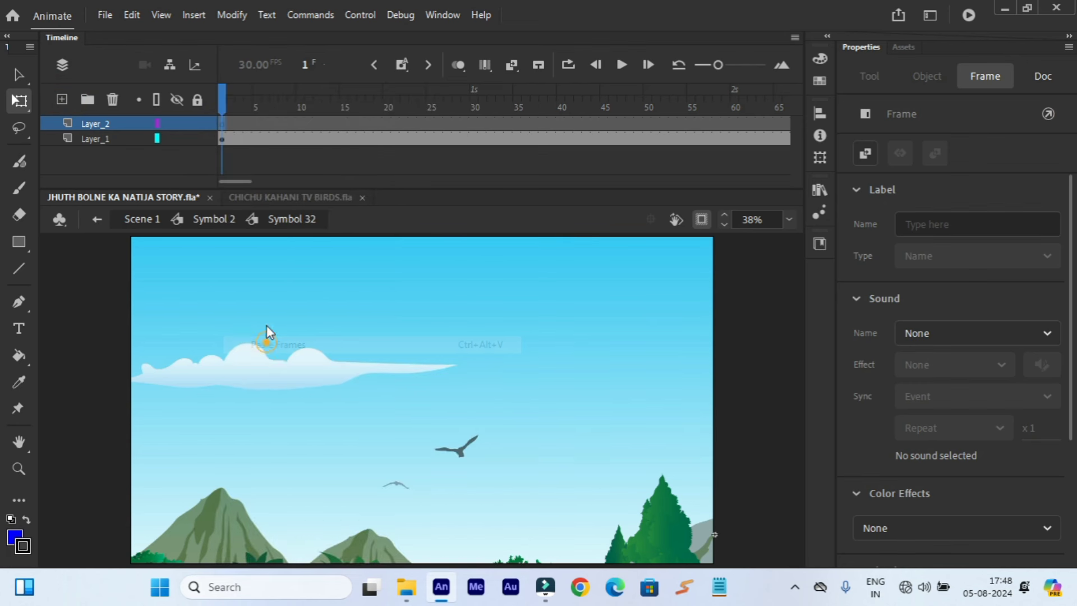
{"action": "left_click", "coordinate": [199, 138]}
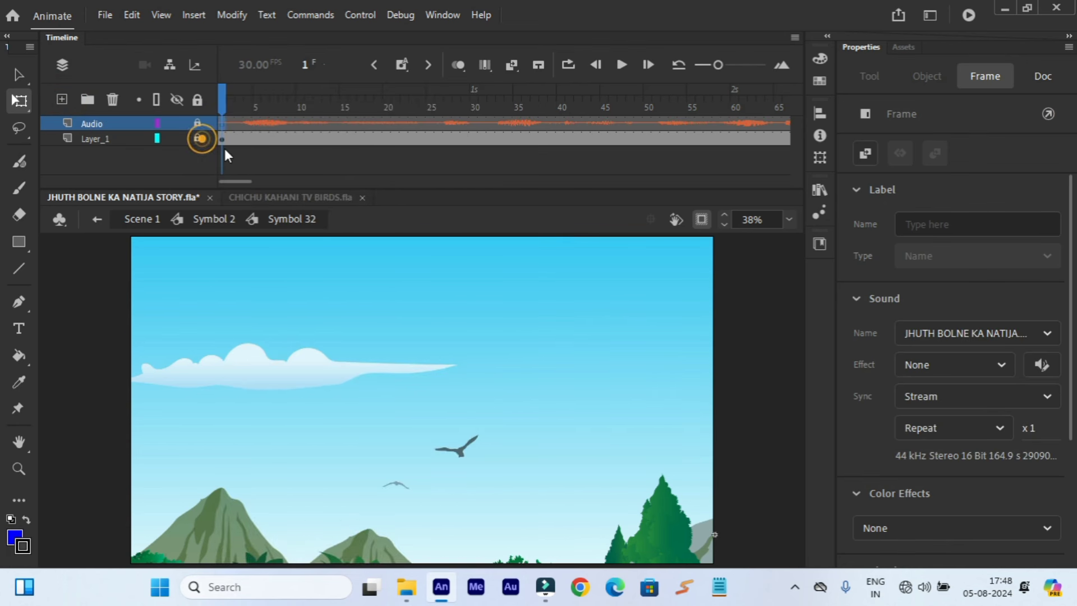
{"action": "left_click", "coordinate": [221, 101]}
- Add an empty layer above Layer_1, keep the Audio layer on top of it, and select the new layer's first frame
{"action": "left_click", "coordinate": [63, 100]}
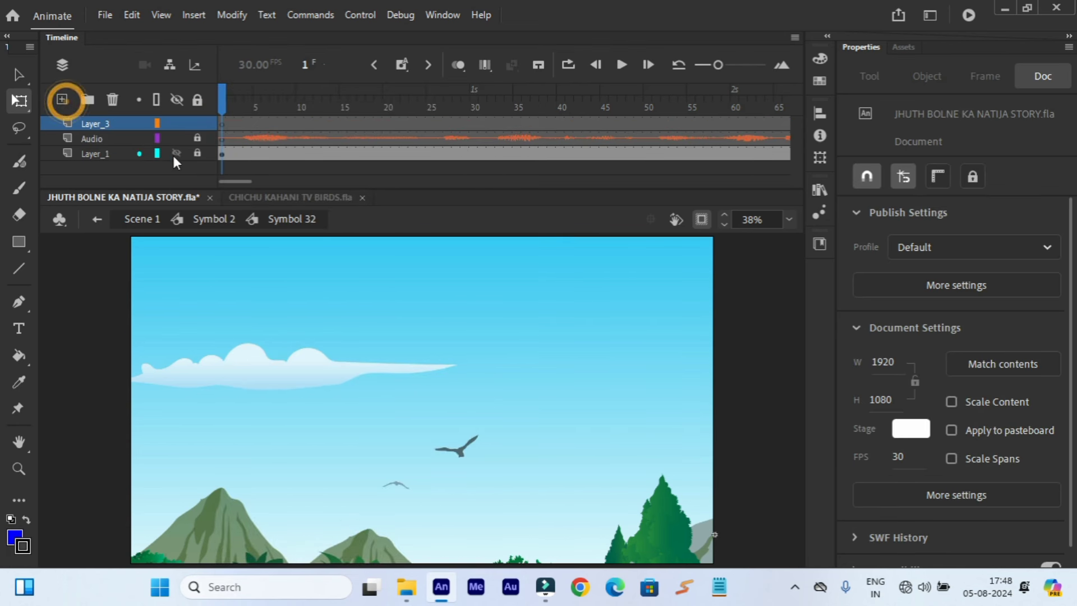
{"action": "left_click", "coordinate": [108, 138]}
{"action": "left_click_drag", "start_coordinate": [101, 140], "coordinate": [133, 106]}
{"action": "left_click", "coordinate": [222, 94]}
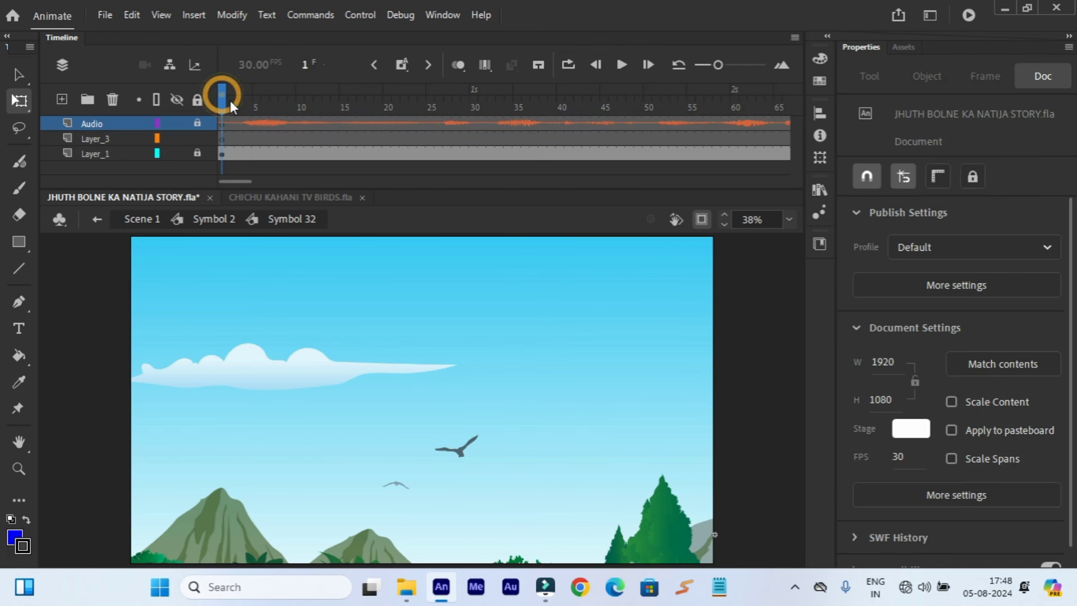
{"action": "left_click", "coordinate": [222, 135]}
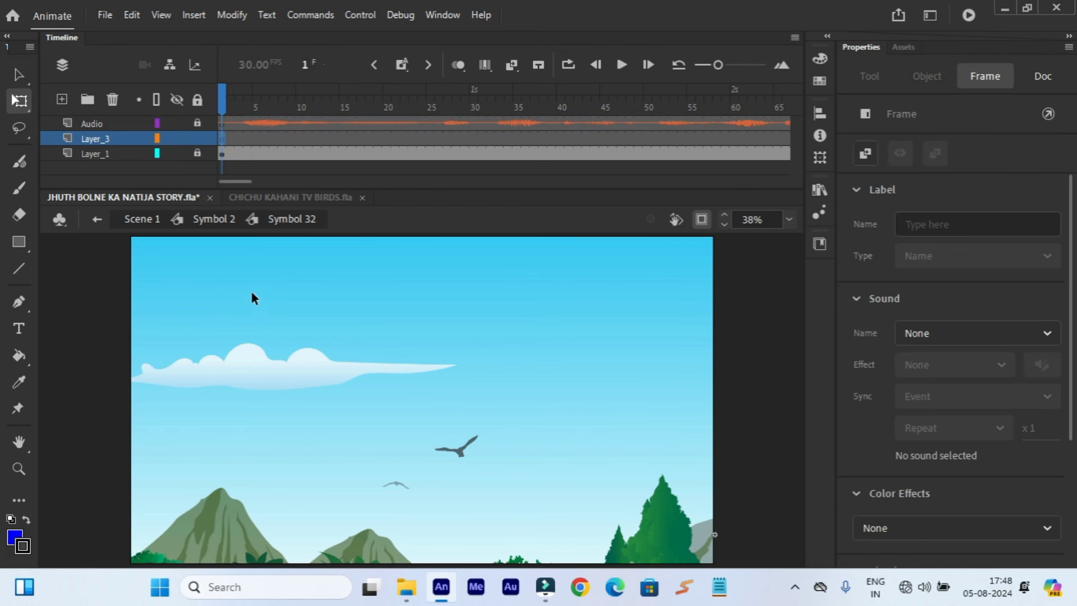
- Copy the yellow flying bird from CHICHU KAHANI TV BIRDS.fla and paste it in the centre on Layer_3 of the story's background symbol
{"action": "left_click", "coordinate": [264, 202]}
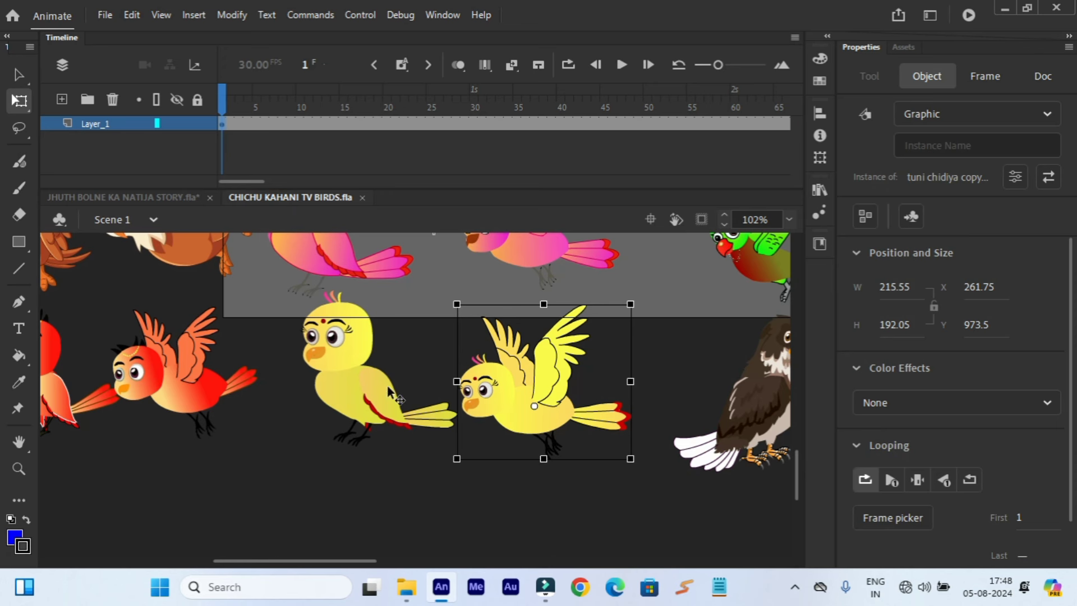
{"action": "right_click", "coordinate": [510, 360]}
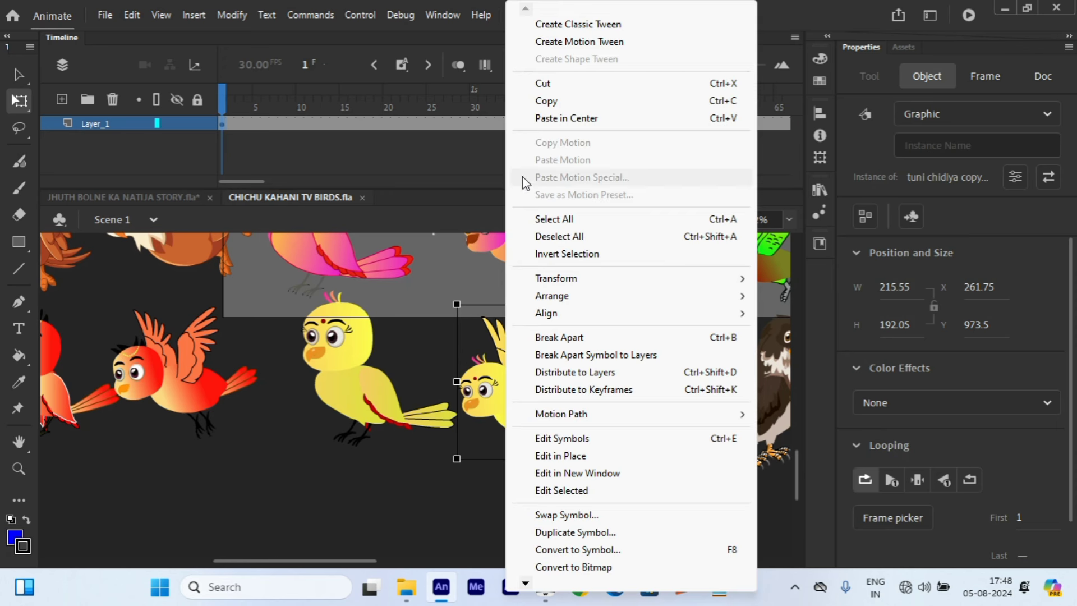
{"action": "left_click", "coordinate": [550, 100]}
{"action": "left_click", "coordinate": [197, 201]}
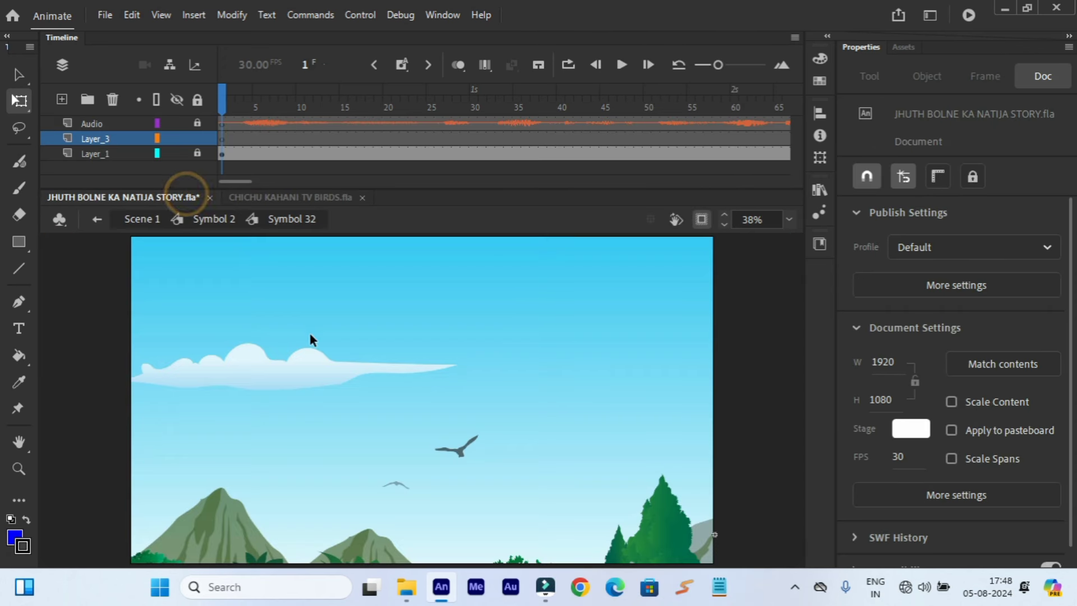
{"action": "right_click", "coordinate": [313, 334]}
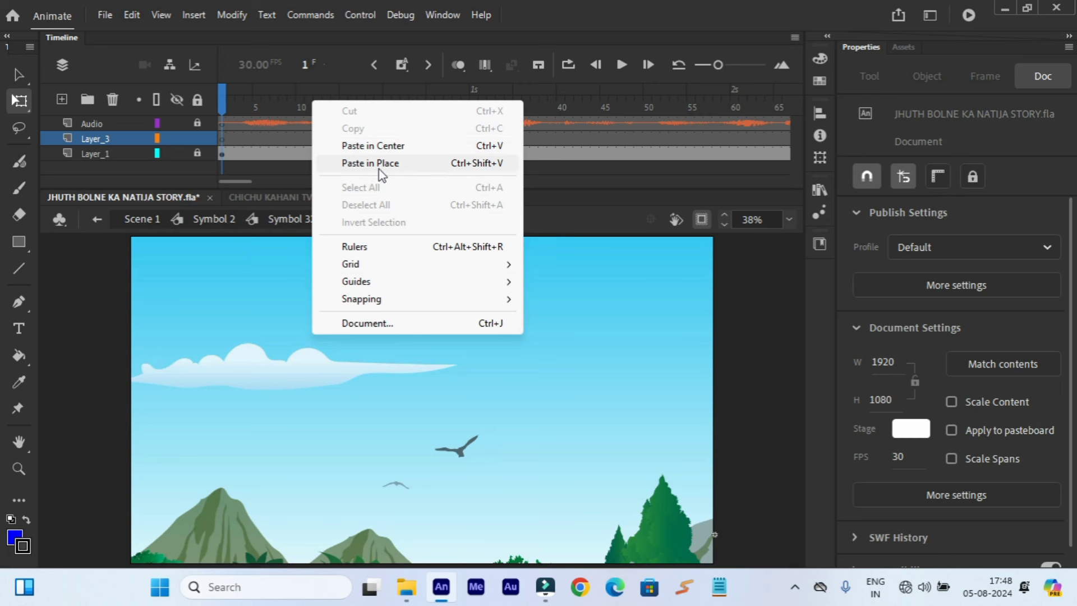
{"action": "left_click", "coordinate": [375, 146]}
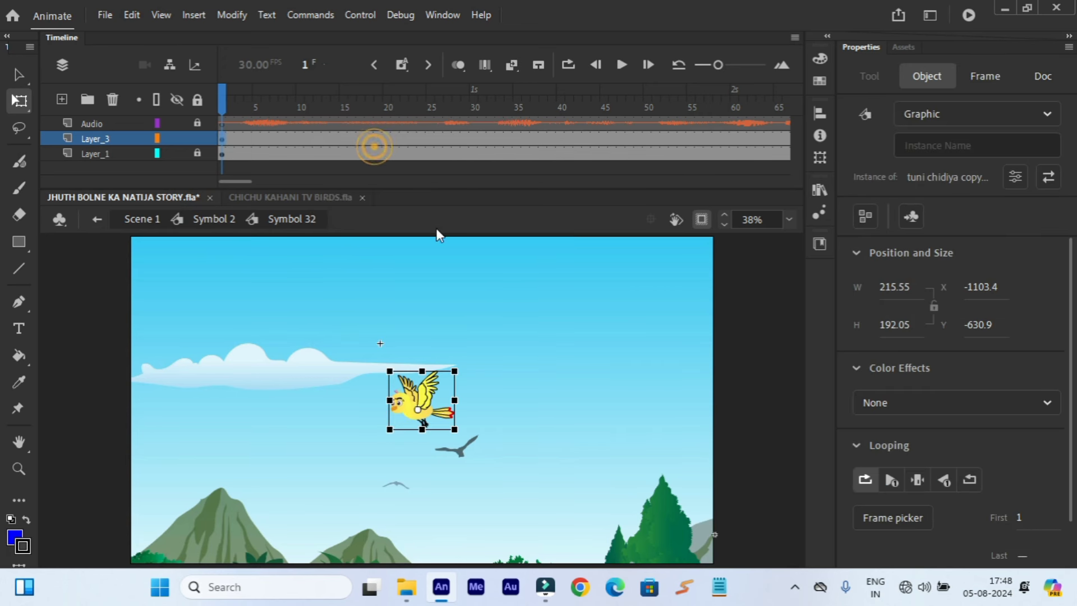
- Enlarge the yellow bird to about 501 by 446, flip it horizontally and shift it slightly to the right
{"action": "left_click_drag", "start_coordinate": [455, 431], "coordinate": [504, 457]}
{"action": "right_click", "coordinate": [440, 429]}
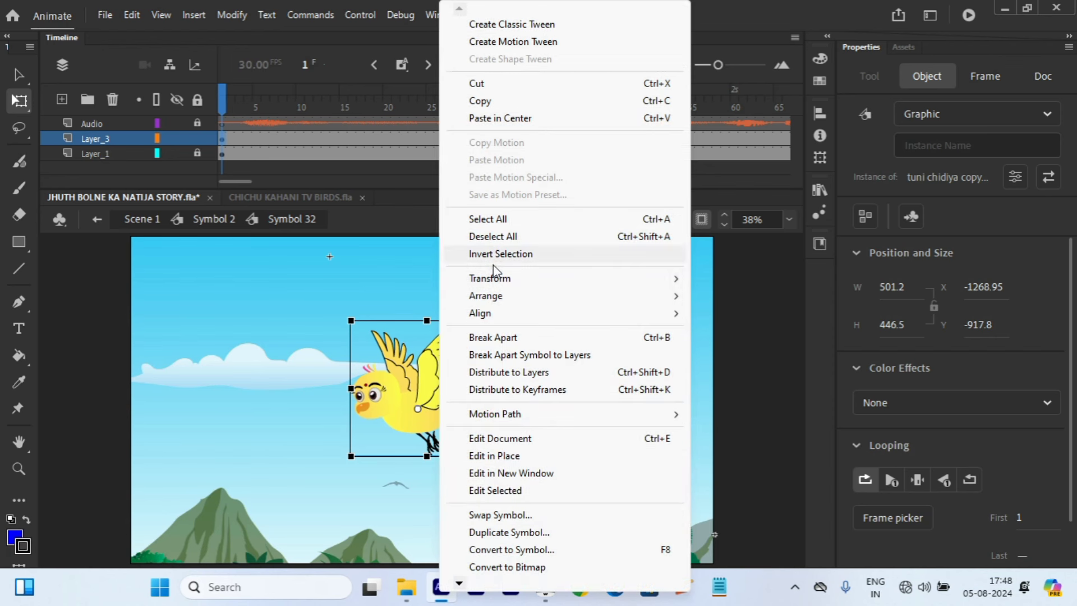
{"action": "left_click", "coordinate": [490, 277]}
{"action": "left_click", "coordinate": [760, 449]}
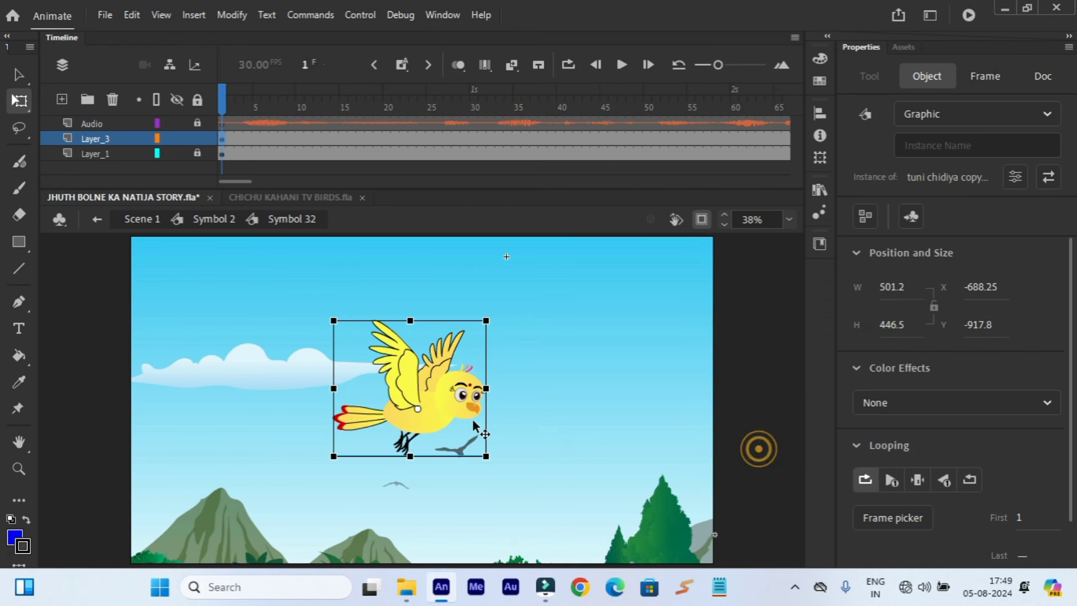
{"action": "mouse_move", "coordinate": [459, 402]}
{"action": "left_mouse_down"}
{"action": "mouse_move", "coordinate": [489, 405]}
{"action": "mouse_move", "coordinate": [480, 405]}
{"action": "left_mouse_up"}
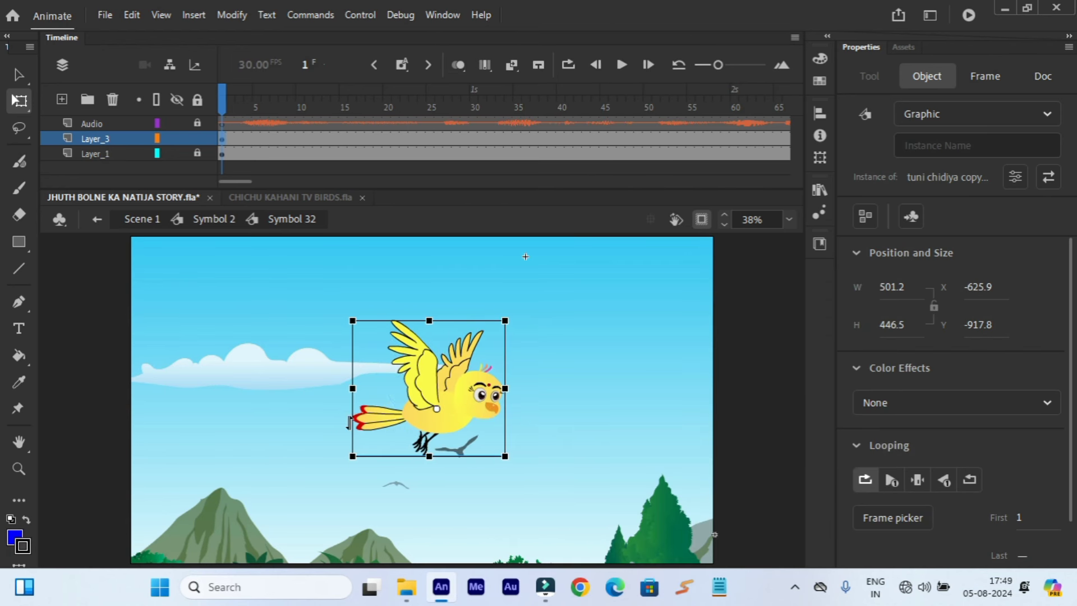
{"action": "left_click", "coordinate": [288, 419]}
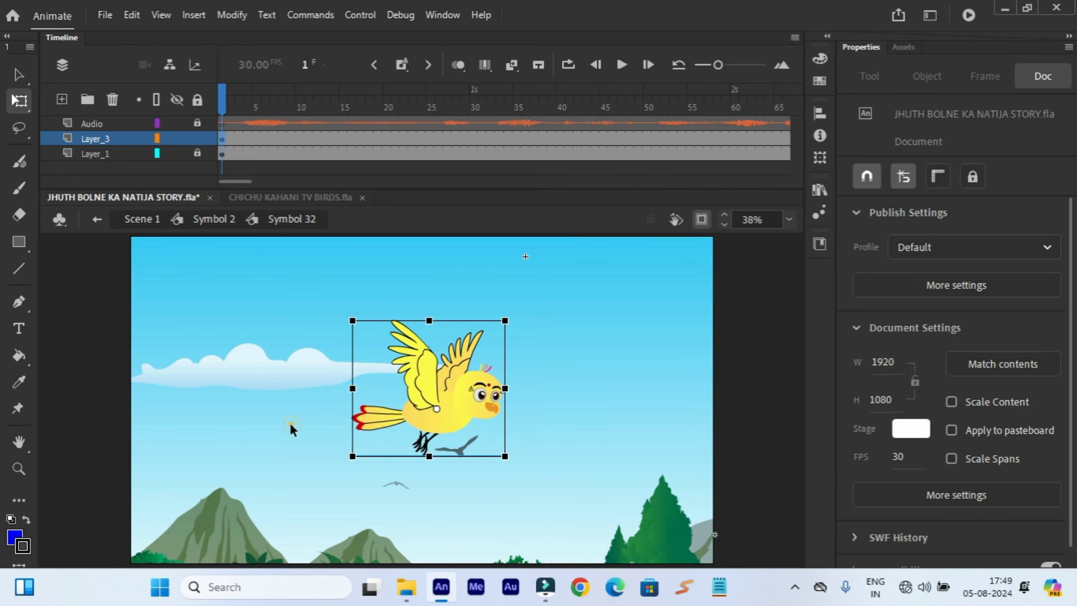
- Copy the flying kalu kauwa crow from CHICHU KAHANI TV BIRDS.fla
{"action": "left_click", "coordinate": [265, 199]}
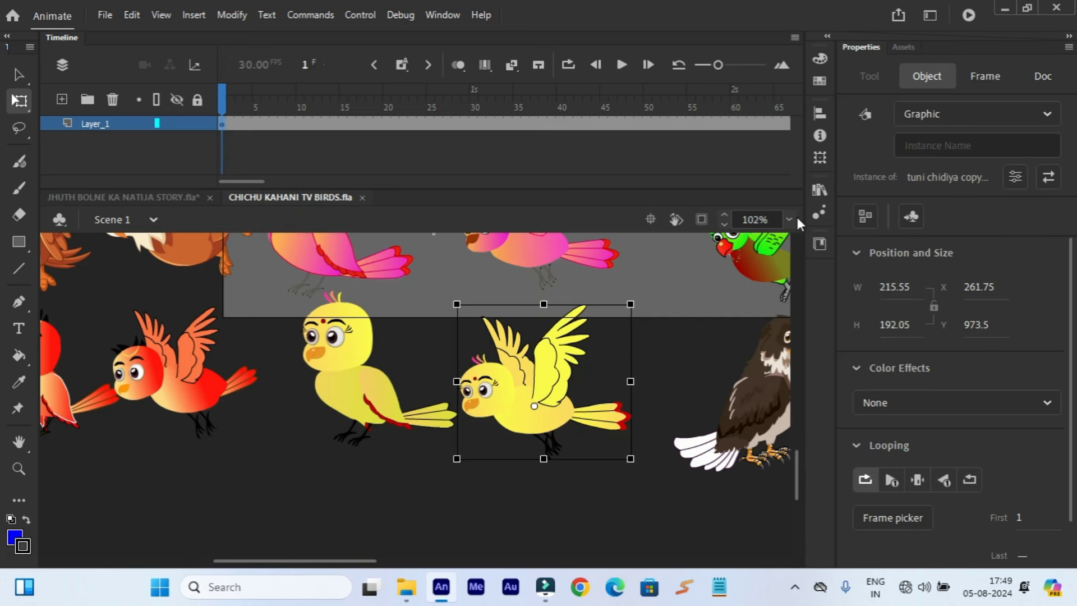
{"action": "left_click", "coordinate": [789, 219]}
{"action": "left_click", "coordinate": [801, 271]}
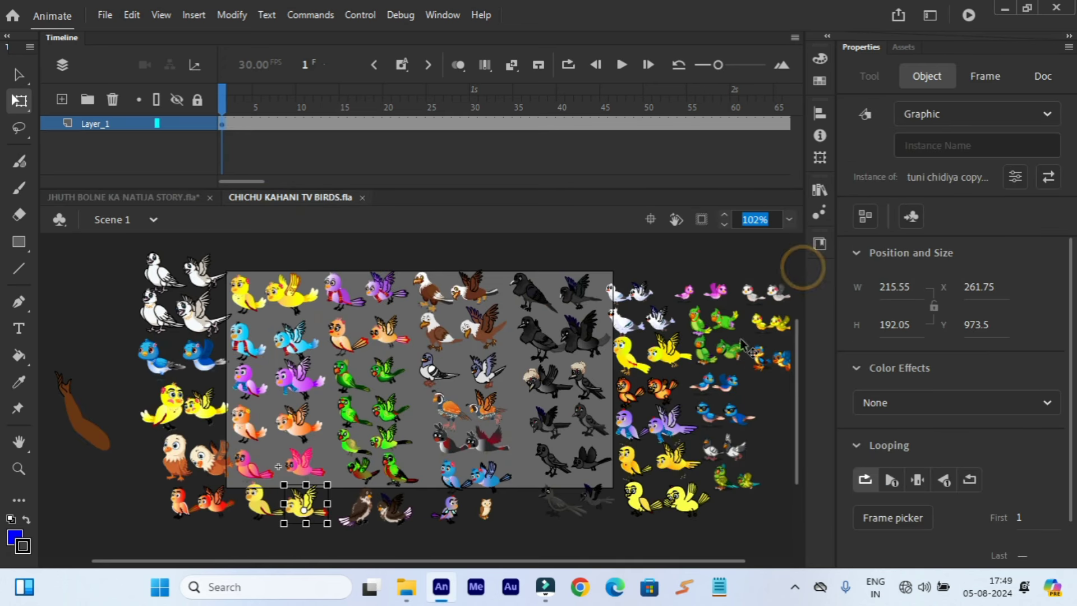
{"action": "left_click", "coordinate": [578, 289]}
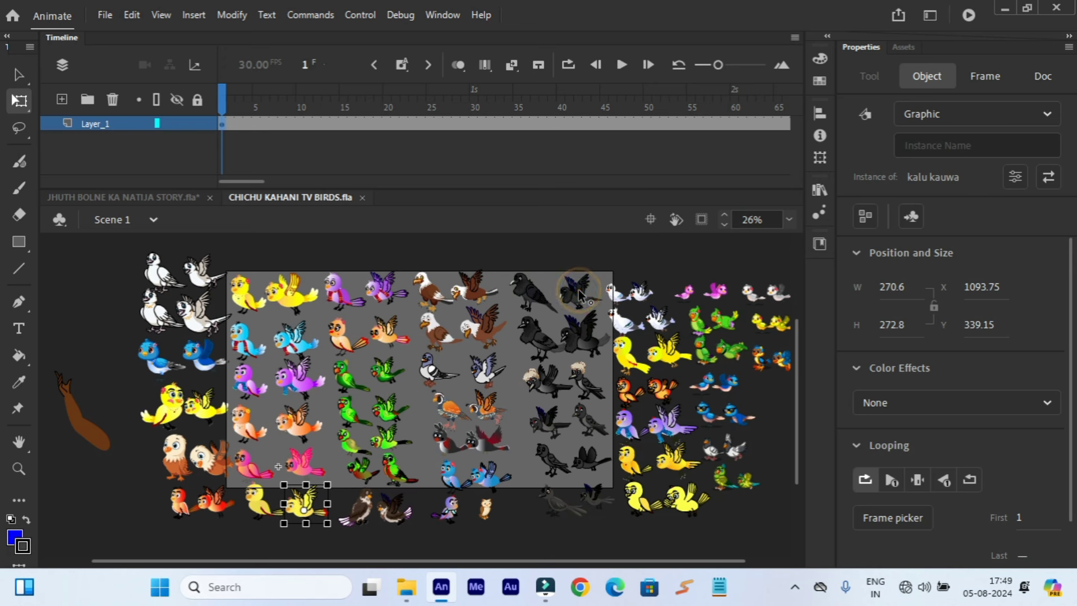
{"action": "right_click", "coordinate": [578, 290]}
{"action": "left_click", "coordinate": [620, 101]}
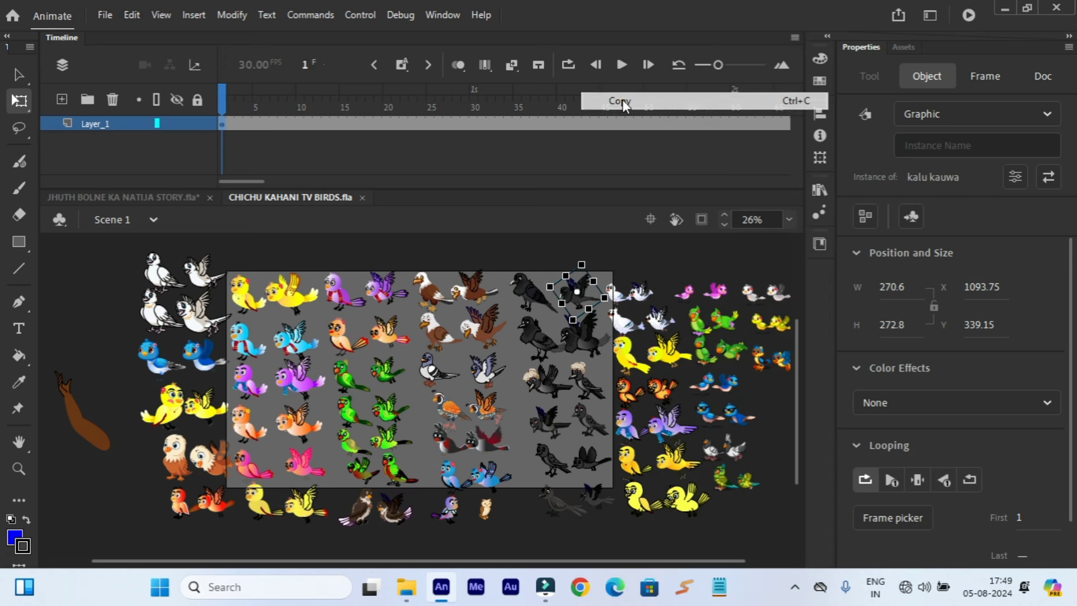
- Back in the story file, add a layer above Layer_3 and paste the crow in the centre on it
{"action": "left_click", "coordinate": [137, 200]}
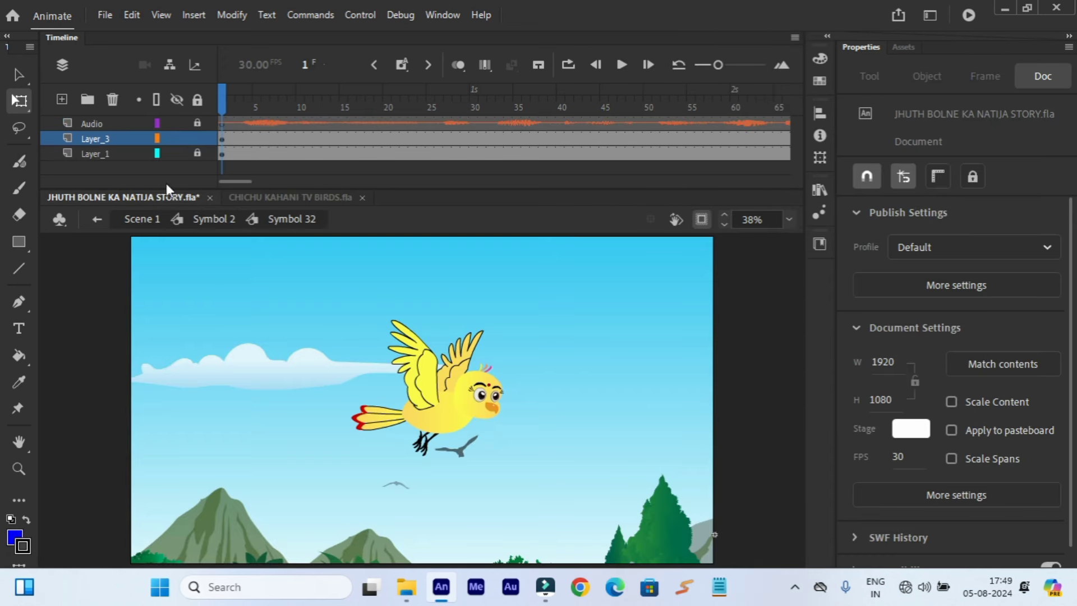
{"action": "left_click", "coordinate": [63, 99]}
{"action": "right_click", "coordinate": [234, 305]}
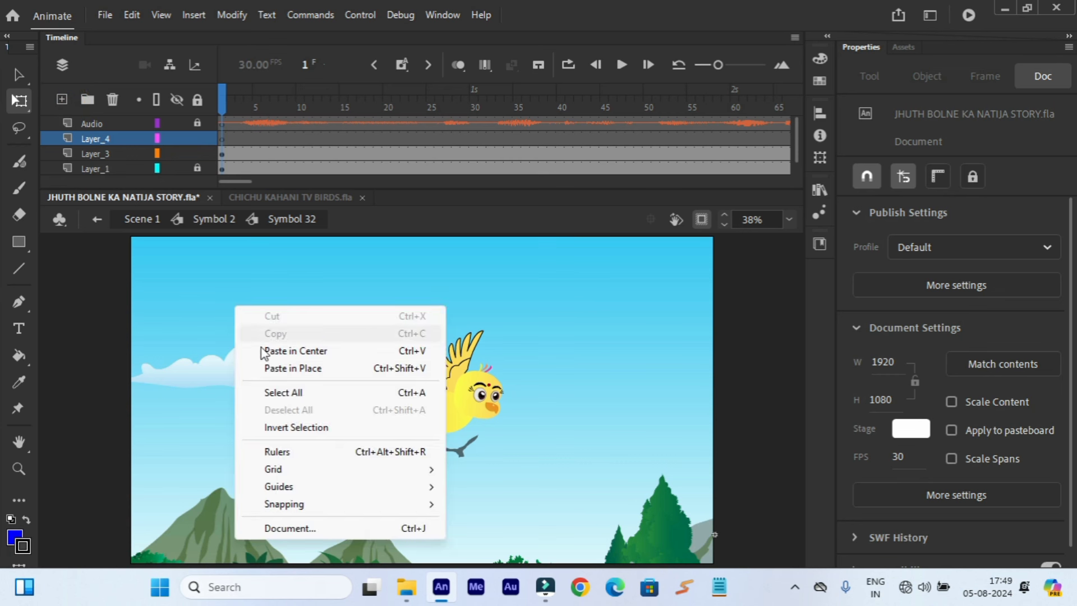
{"action": "left_click", "coordinate": [281, 352]}
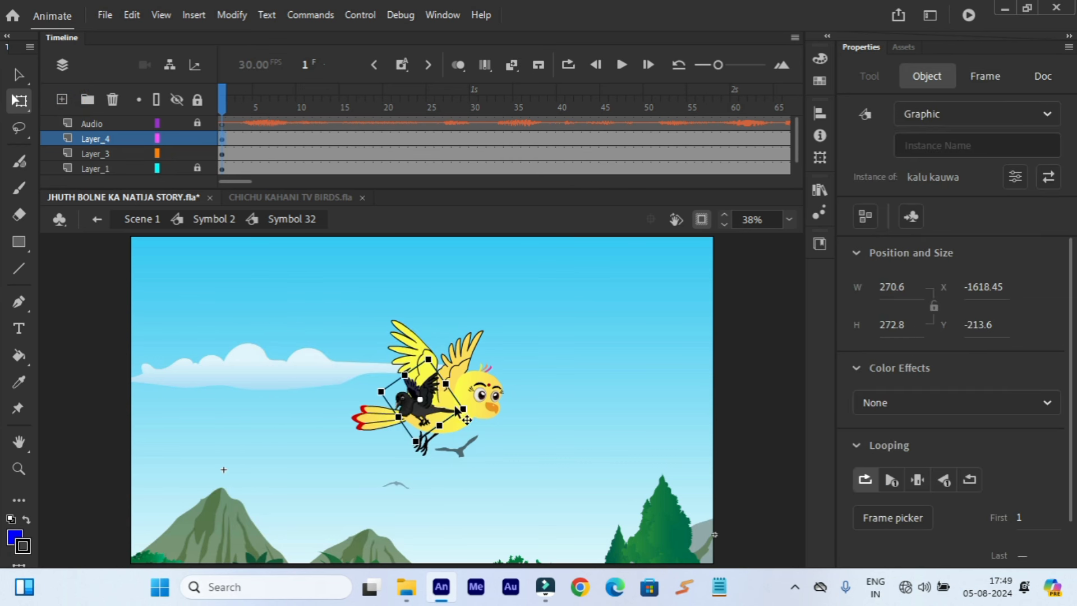
- Enlarge the crow to about 717 by 722, move it left of the yellow bird, and slightly shrink the yellow bird
{"action": "left_click_drag", "start_coordinate": [463, 408], "coordinate": [550, 447]}
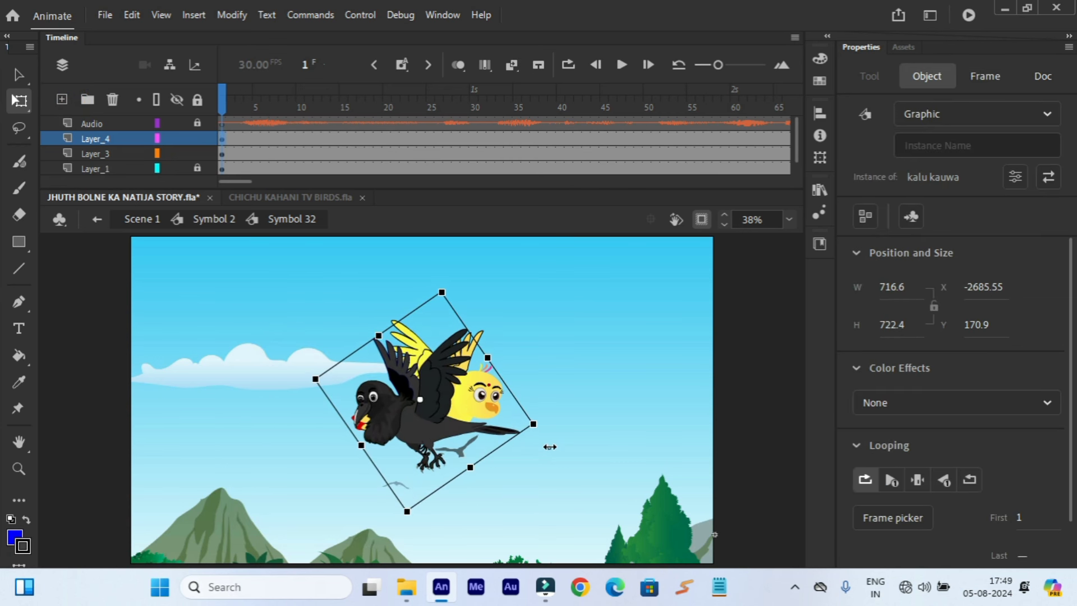
{"action": "left_click_drag", "start_coordinate": [375, 418], "coordinate": [251, 406]}
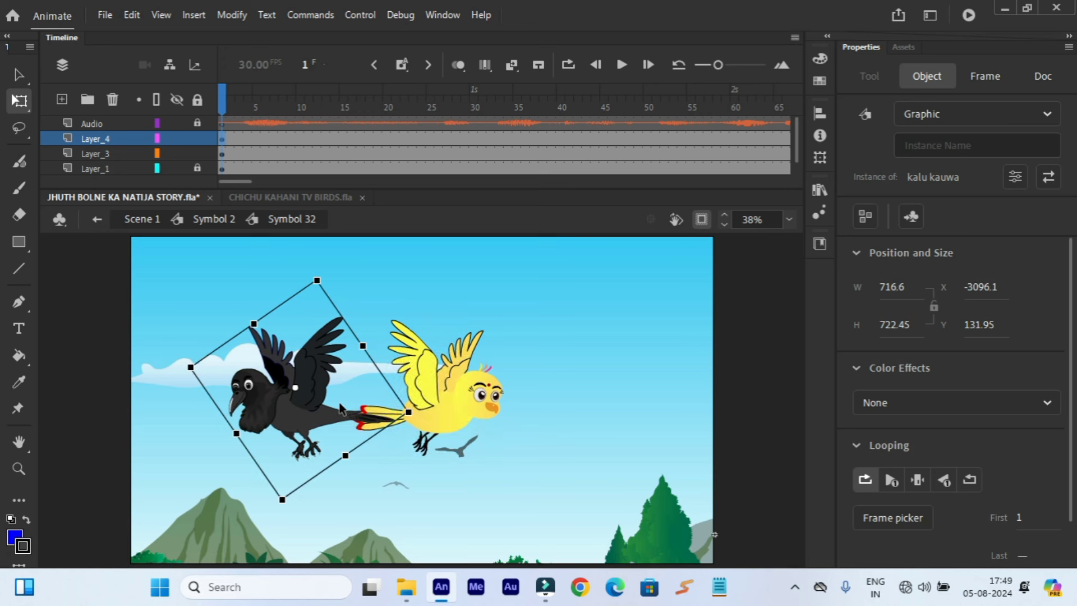
{"action": "left_click", "coordinate": [439, 416]}
{"action": "left_click", "coordinate": [439, 412]}
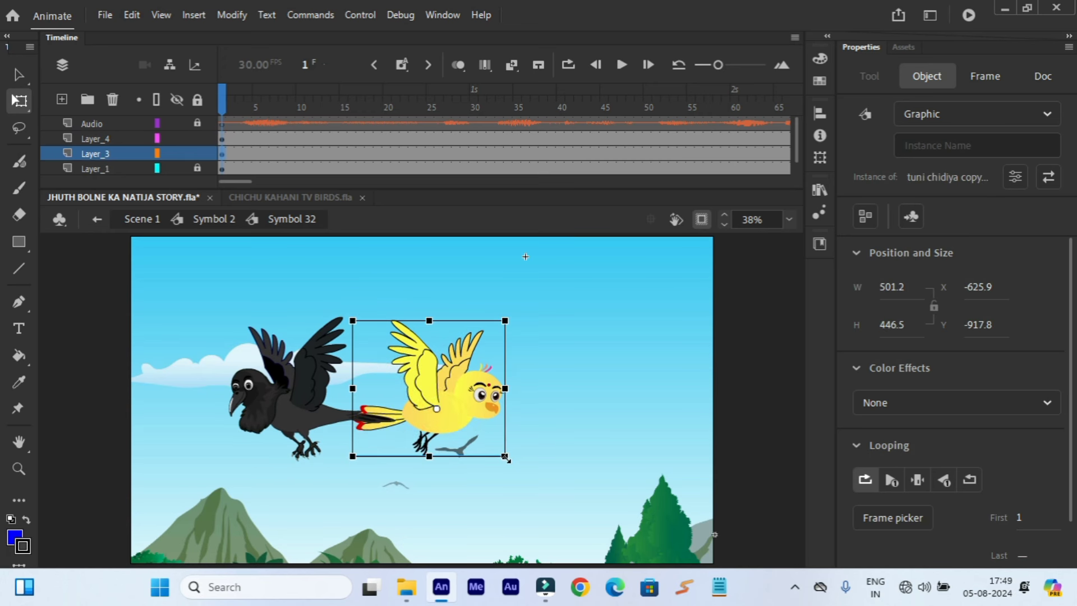
{"action": "left_click_drag", "start_coordinate": [504, 456], "coordinate": [495, 447]}
- Flip the crow horizontally and move it partly off the stage's left edge, behind the yellow bird
{"action": "left_click", "coordinate": [301, 413]}
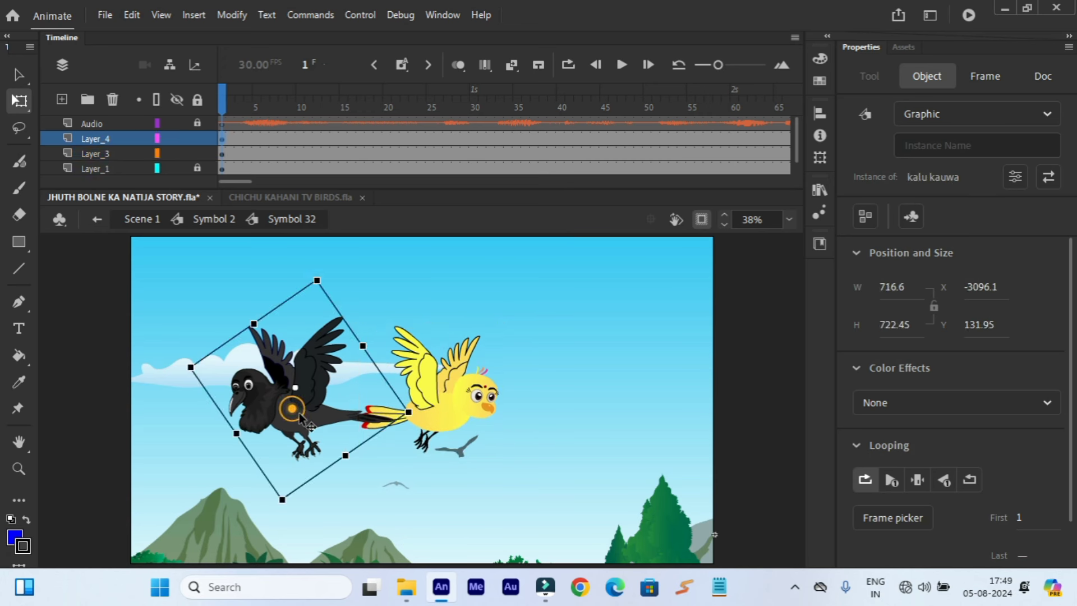
{"action": "right_click", "coordinate": [301, 413]}
{"action": "mouse_move", "coordinate": [337, 280]}
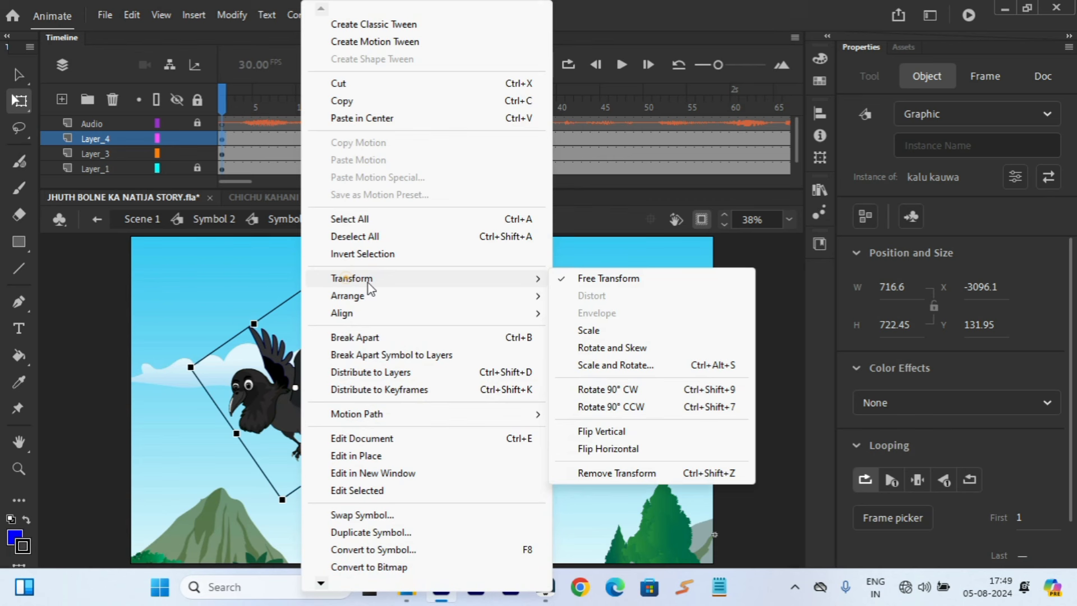
{"action": "left_click", "coordinate": [579, 448]}
{"action": "left_click_drag", "start_coordinate": [306, 417], "coordinate": [144, 408]}
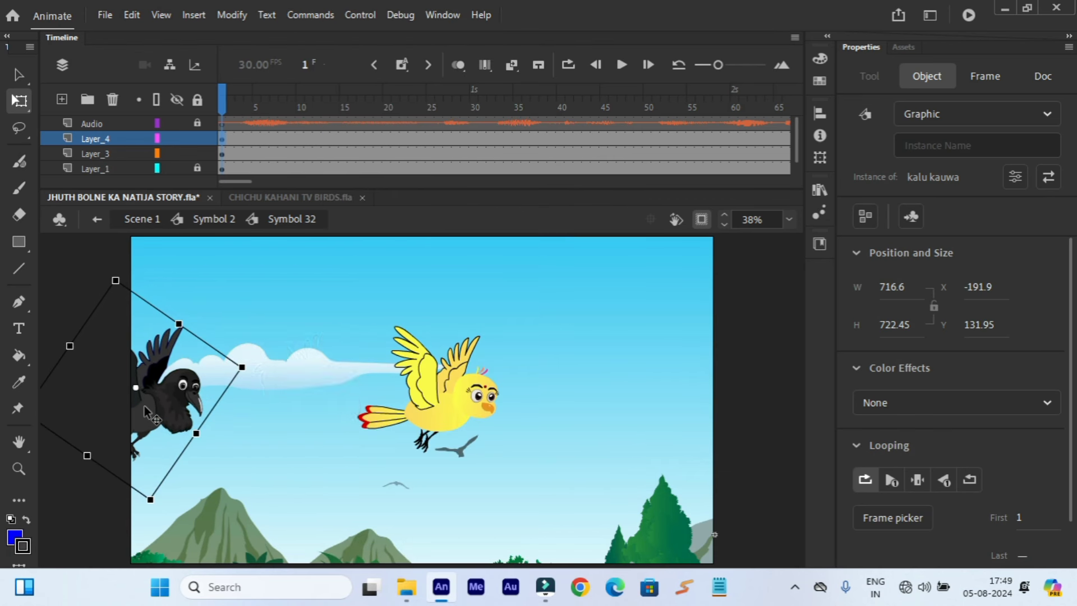
{"action": "left_click", "coordinate": [263, 391]}
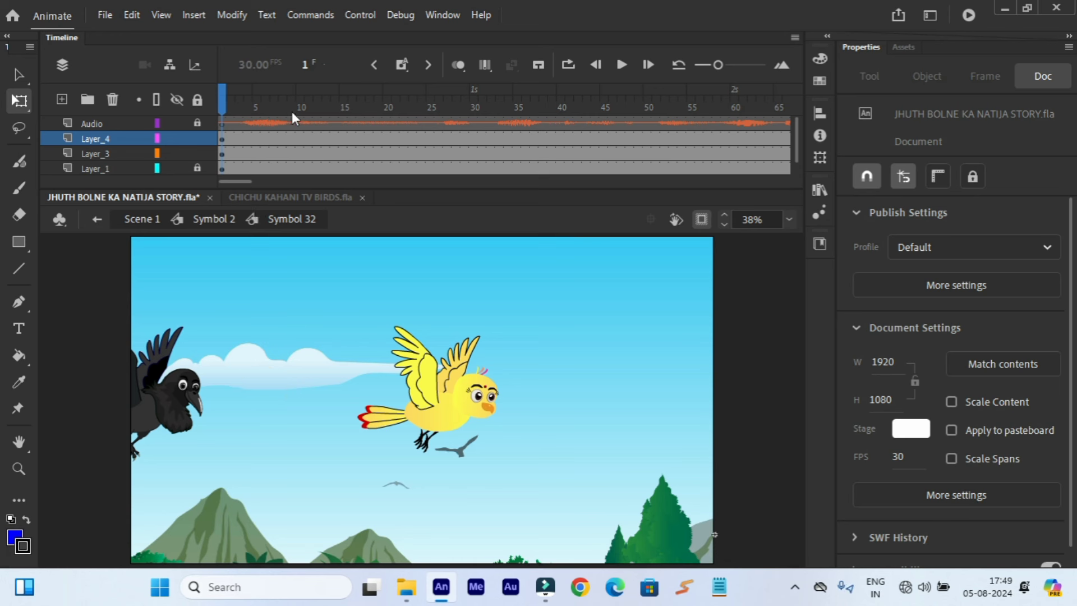
- Play the audio to find the crow's timing, then keyframe it at frame 72 on Layer_4, moved right to just behind the yellow bird
{"action": "left_click", "coordinate": [619, 65]}
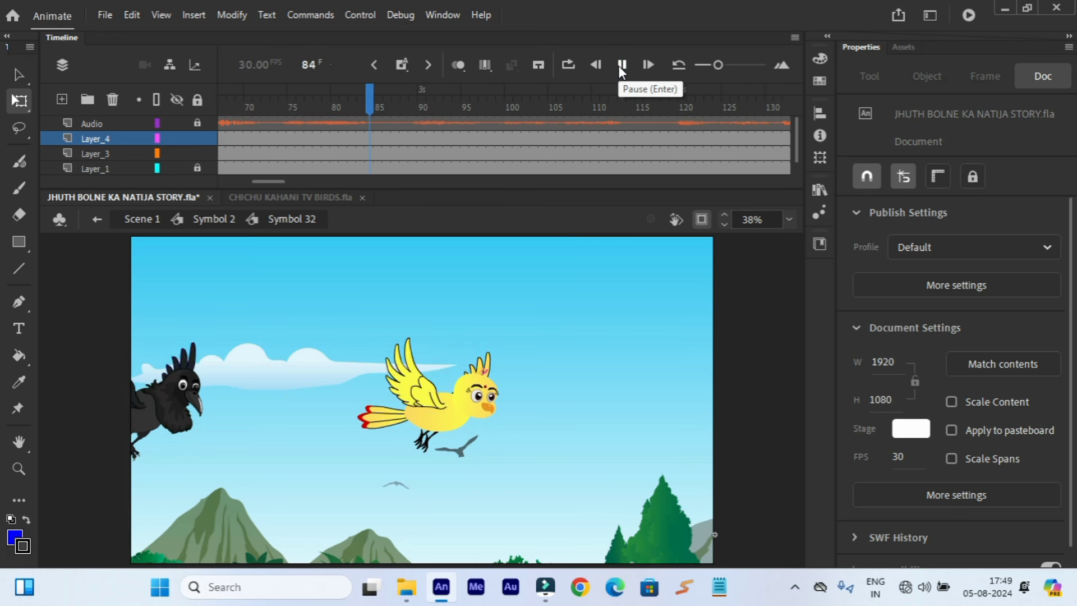
{"action": "left_click", "coordinate": [620, 65]}
{"action": "left_click_drag", "start_coordinate": [268, 104], "coordinate": [483, 140]}
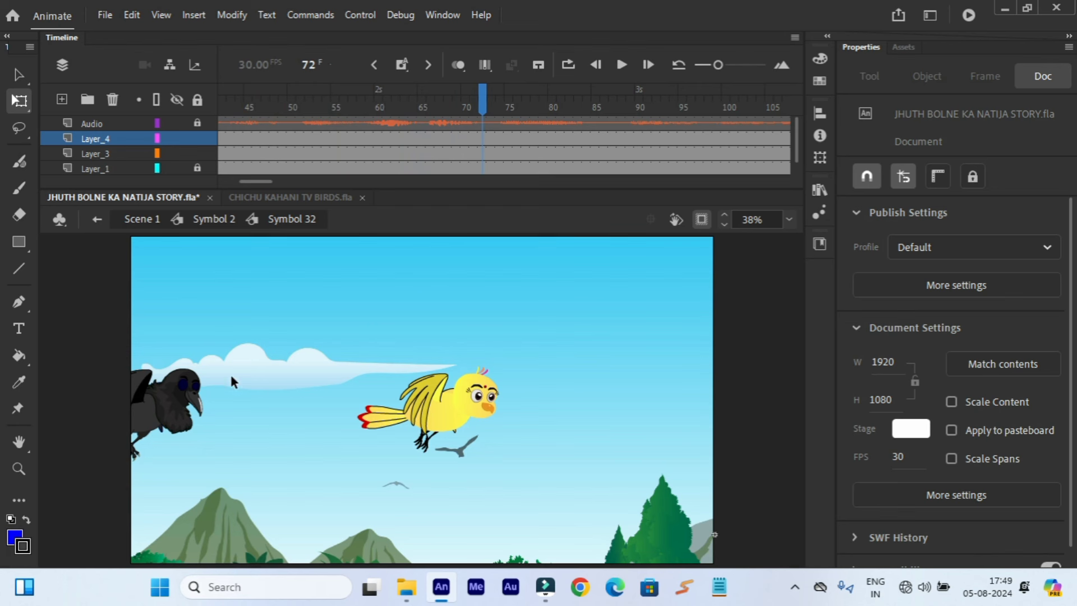
{"action": "left_click", "coordinate": [177, 416]}
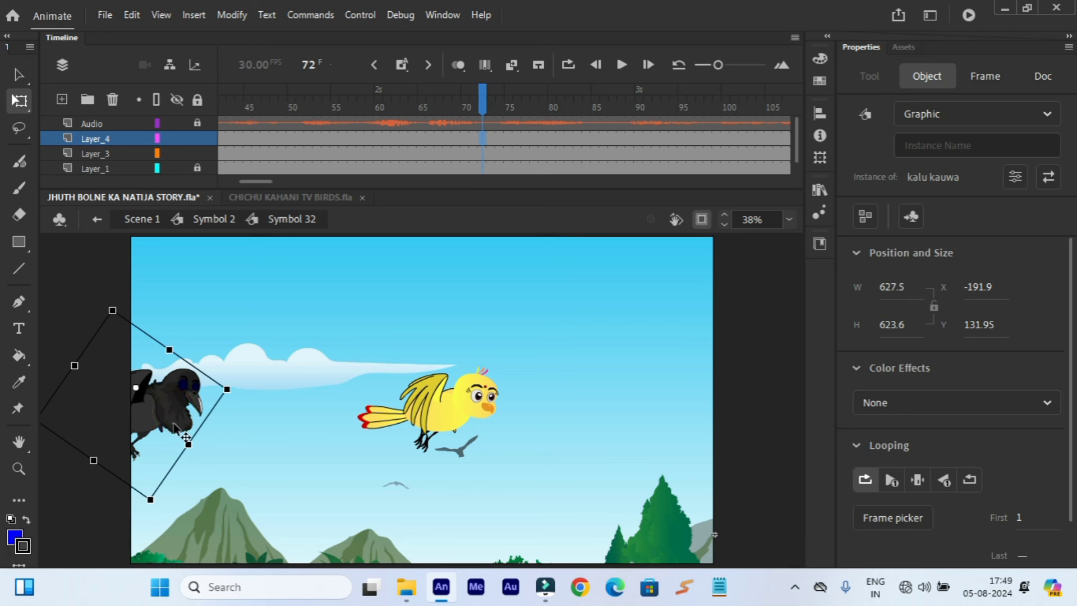
{"action": "left_click_drag", "start_coordinate": [174, 424], "coordinate": [326, 416]}
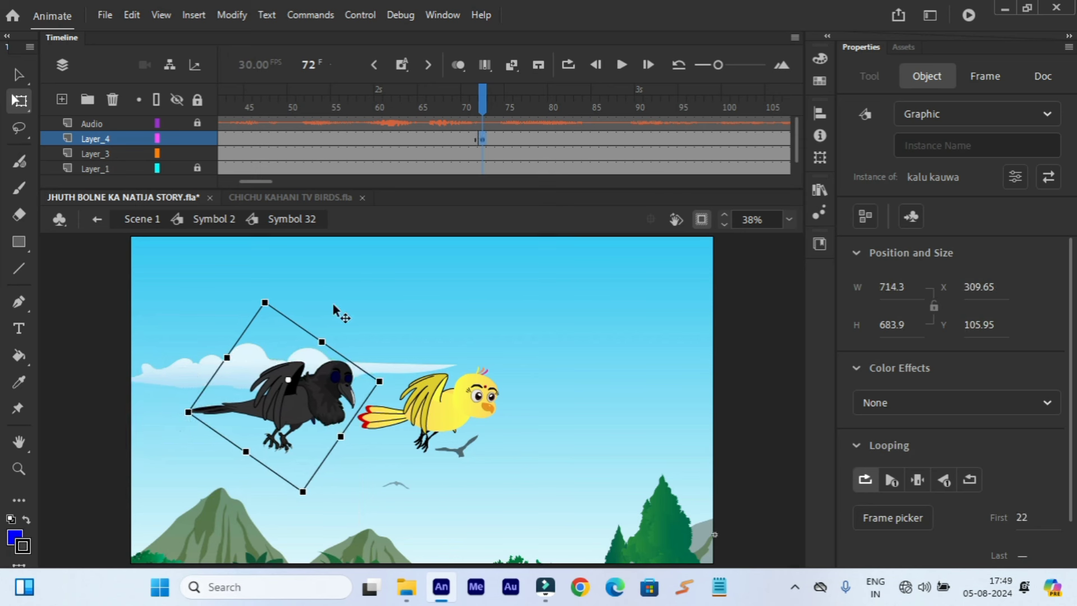
- Create a classic tween on Layer_4 up to frame 72 and play the scene from frame 1 to check the crow's flight
{"action": "right_click", "coordinate": [371, 137]}
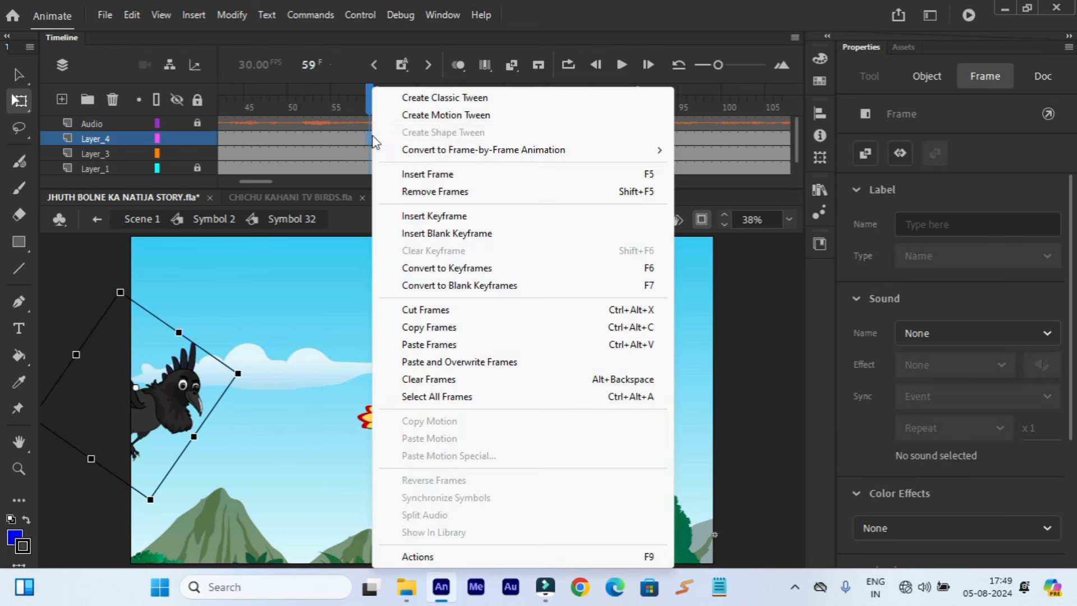
{"action": "left_click", "coordinate": [401, 98]}
{"action": "left_click", "coordinate": [400, 99]}
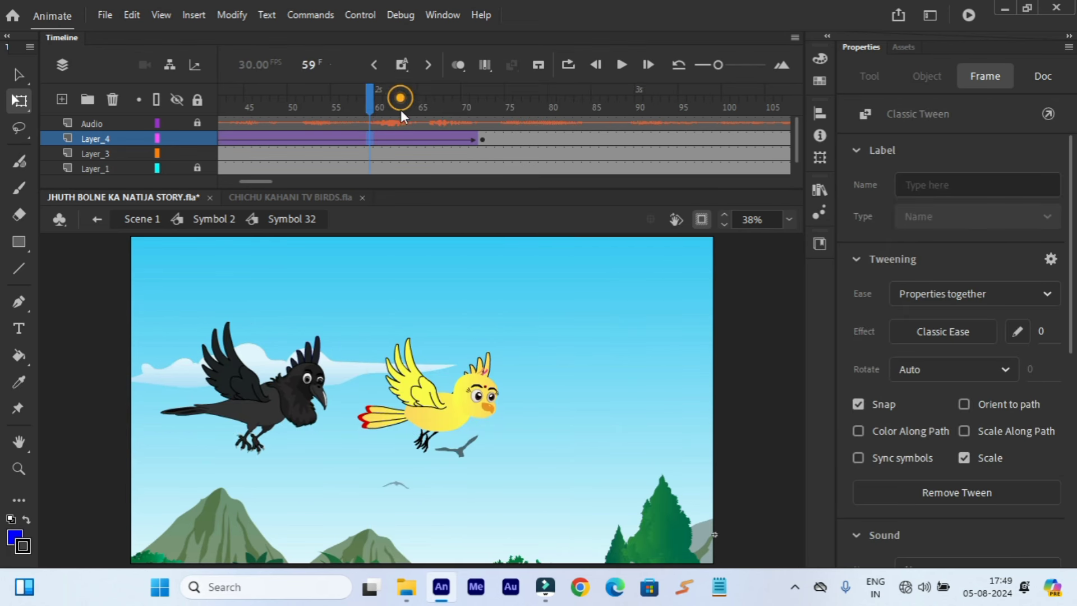
{"action": "key", "text": "Return"}
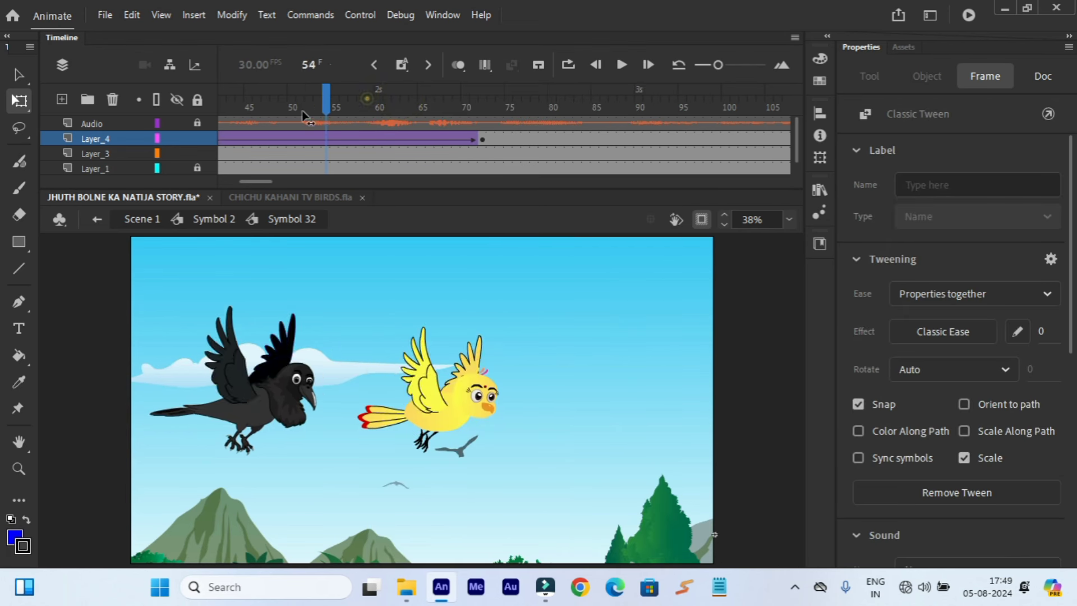
{"action": "left_click_drag", "start_coordinate": [223, 148], "coordinate": [627, 197]}
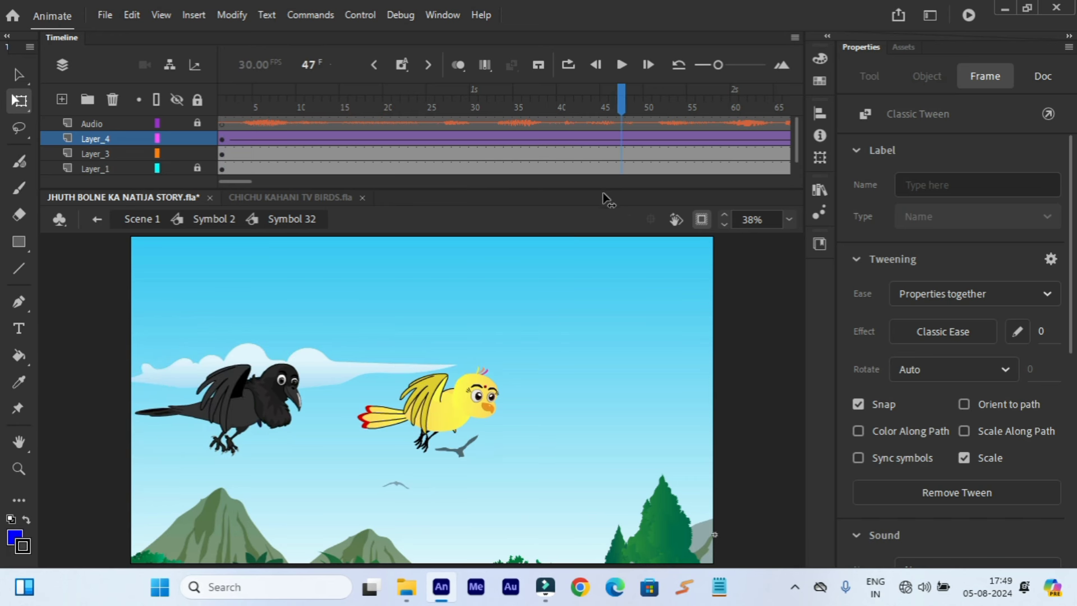
{"action": "key", "text": "shift+comma"}
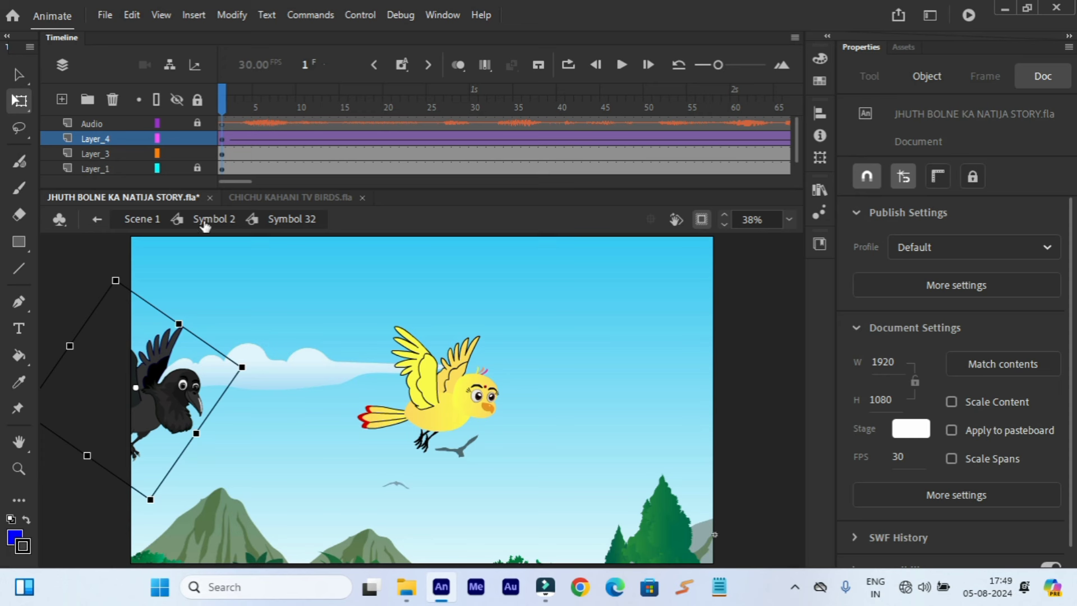
{"action": "left_click", "coordinate": [621, 65]}
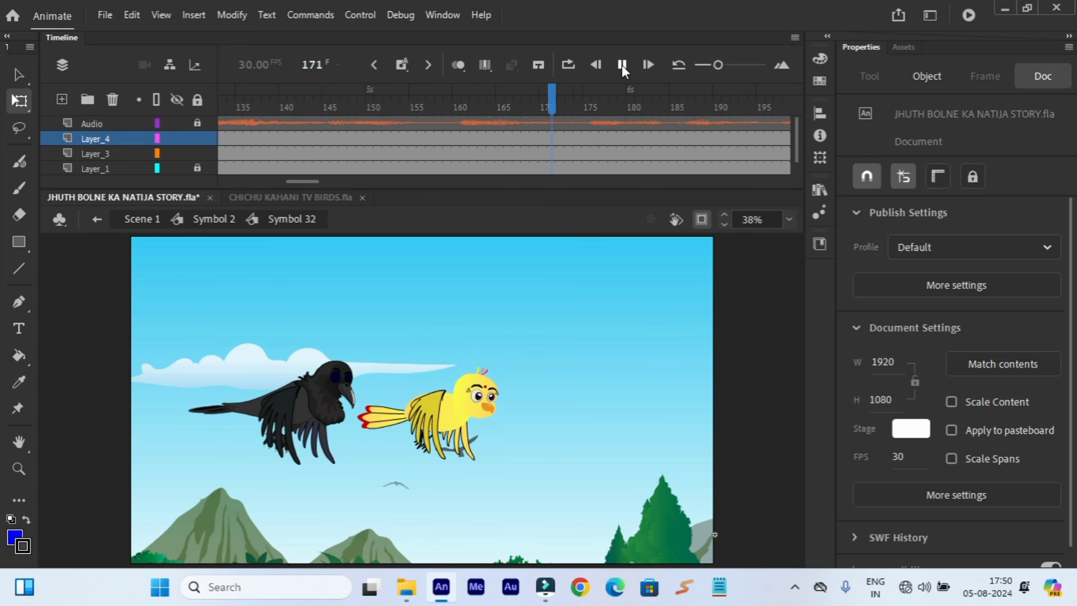
{"action": "left_click", "coordinate": [621, 65]}
{"action": "left_click_drag", "start_coordinate": [313, 181], "coordinate": [219, 185]}
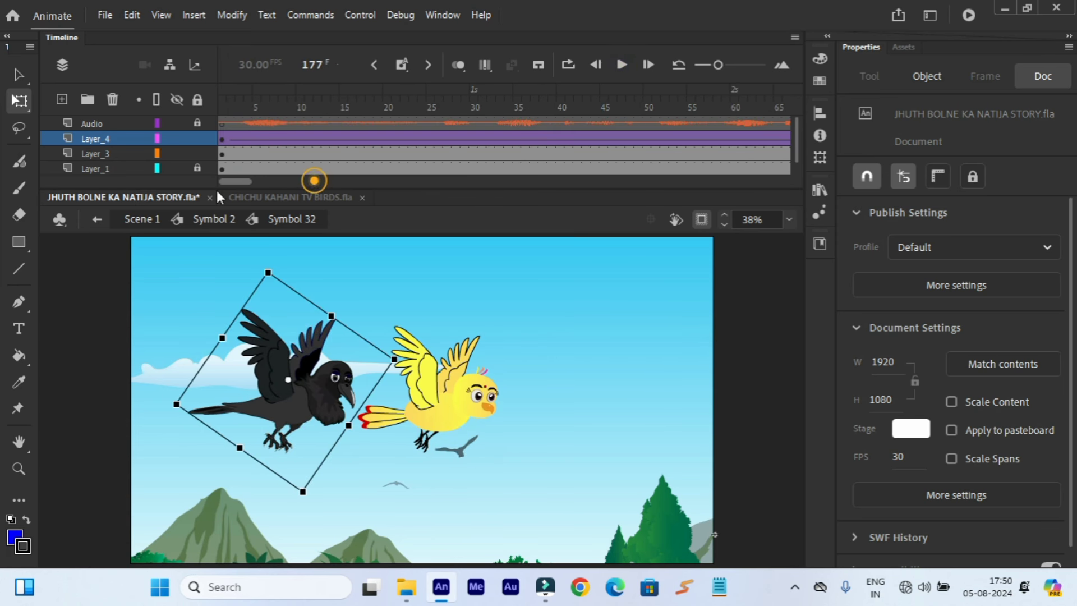
{"action": "left_click", "coordinate": [220, 97]}
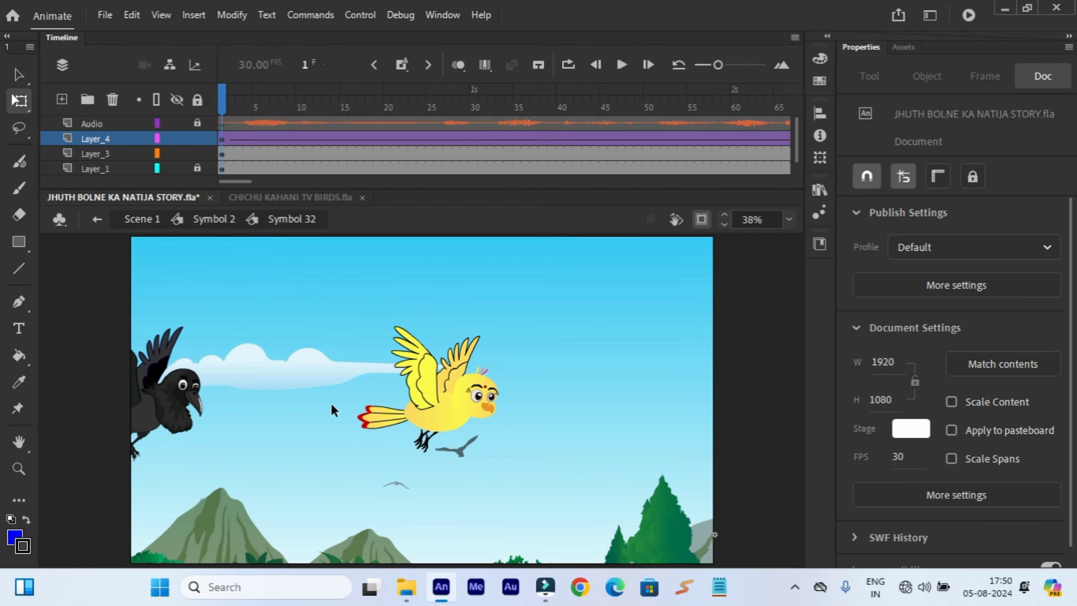
- Unlock Layer_1 and convert its background instance to a new graphic symbol
{"action": "key", "text": "ctrl+minus"}
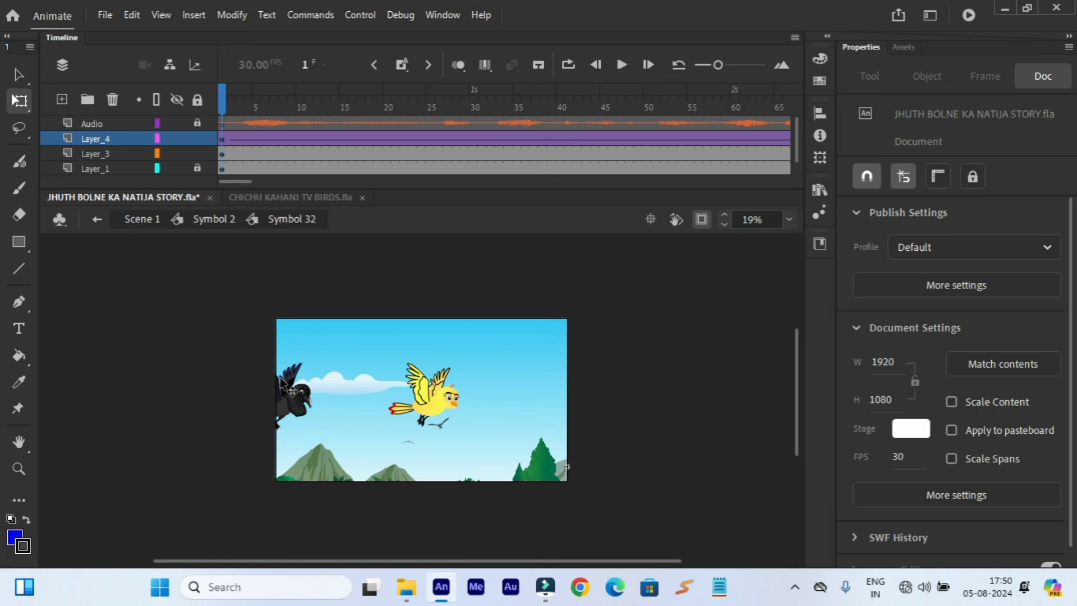
{"action": "left_click", "coordinate": [196, 168]}
{"action": "left_click", "coordinate": [222, 100]}
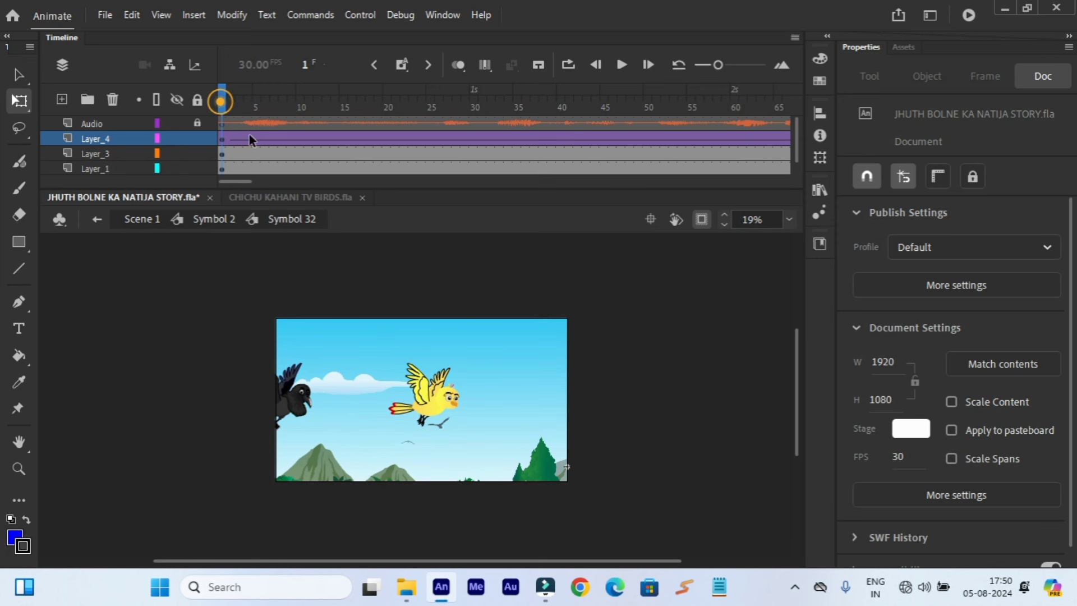
{"action": "left_click", "coordinate": [355, 403]}
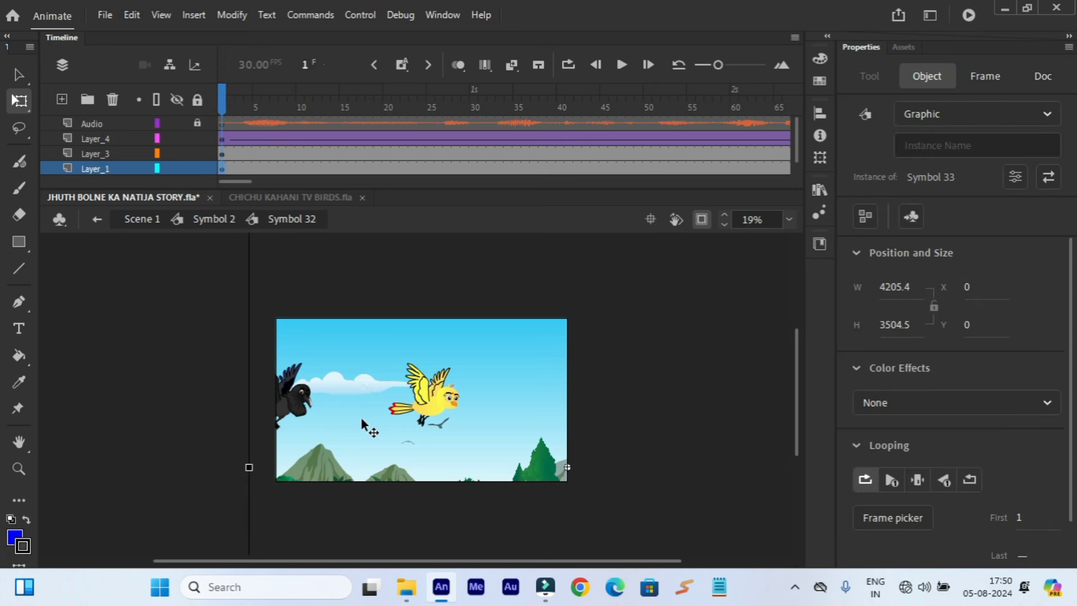
{"action": "right_click", "coordinate": [361, 416]}
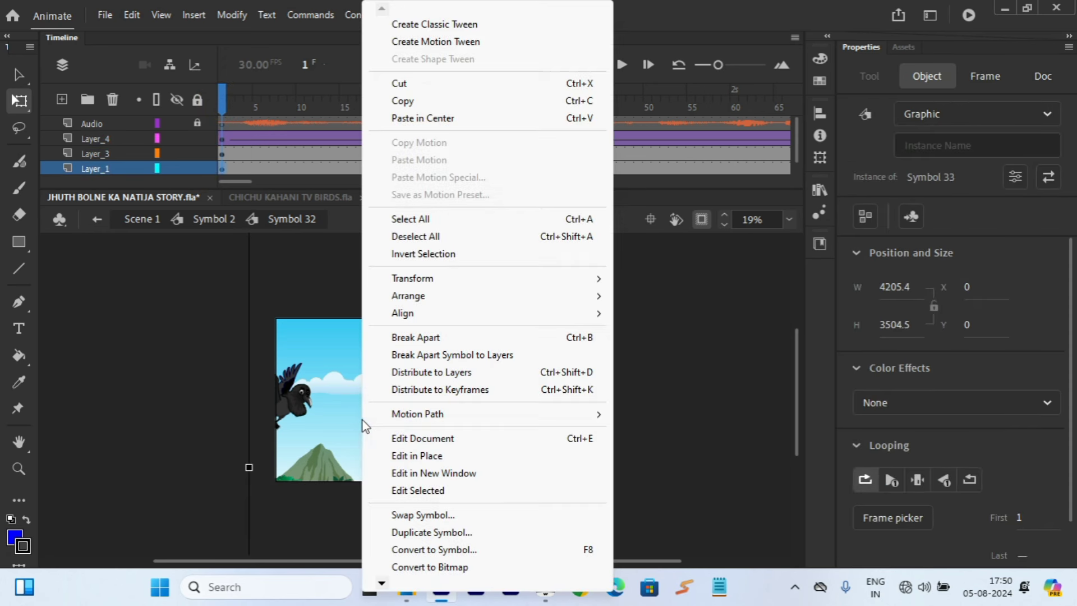
{"action": "left_click", "coordinate": [410, 549]}
{"action": "left_click", "coordinate": [649, 123]}
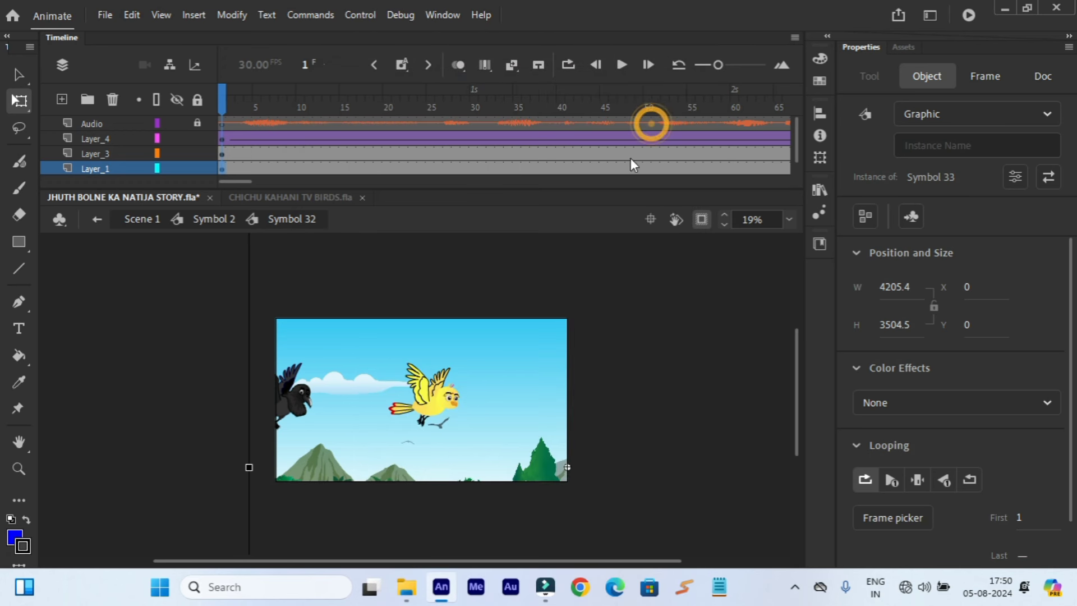
- Inside the new background symbol, insert a keyframe at frame 210 and move the landscape left to about X -1321, keeping Y at 0
{"action": "double_click", "coordinate": [332, 426]}
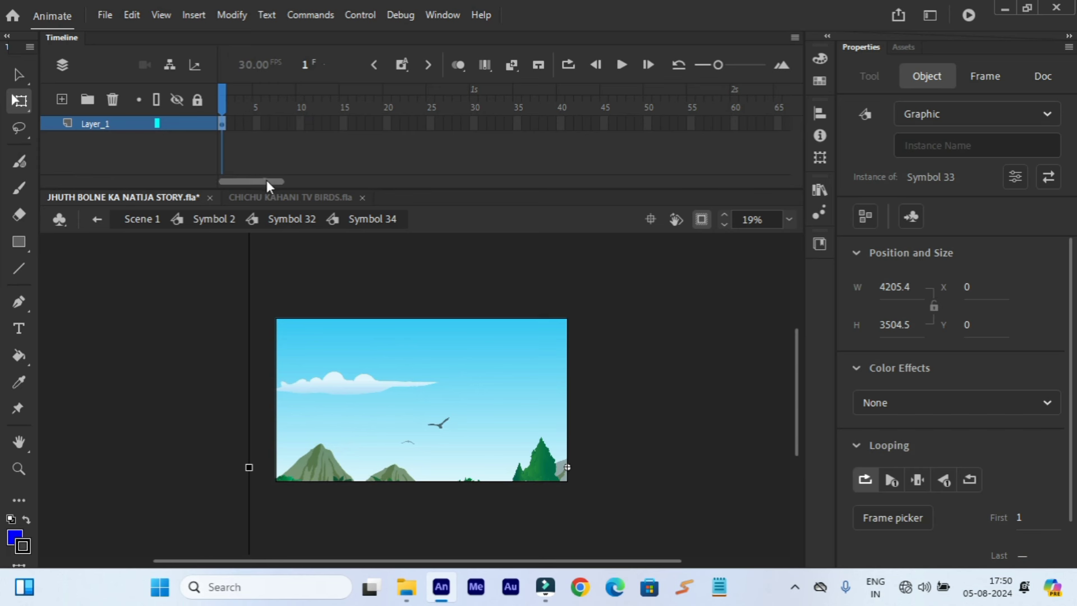
{"action": "left_click_drag", "start_coordinate": [267, 180], "coordinate": [466, 211]}
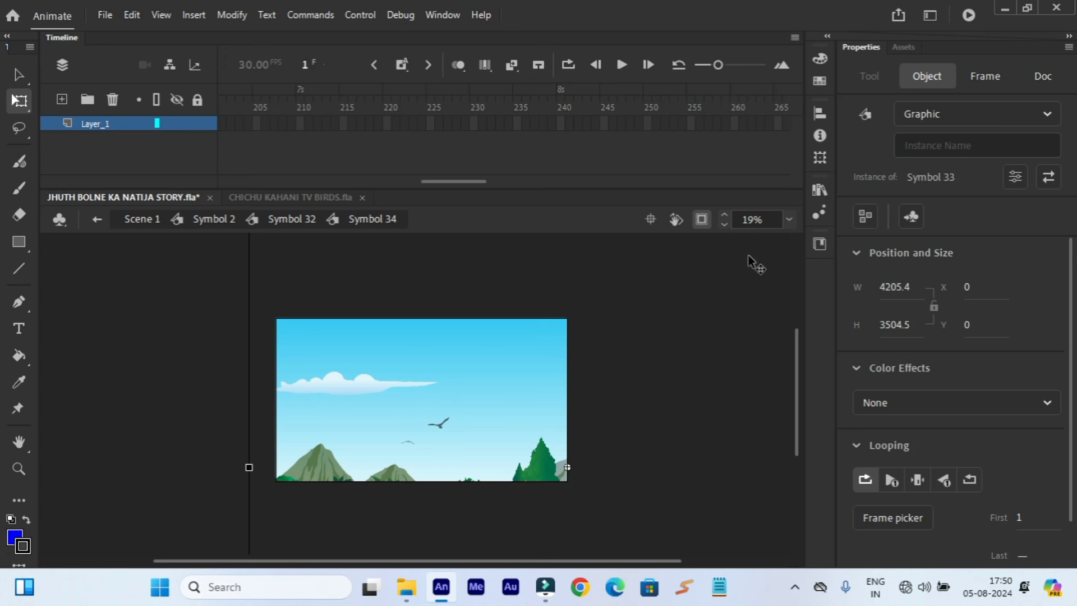
{"action": "left_click", "coordinate": [696, 218]}
{"action": "key", "text": "ctrl+minus"}
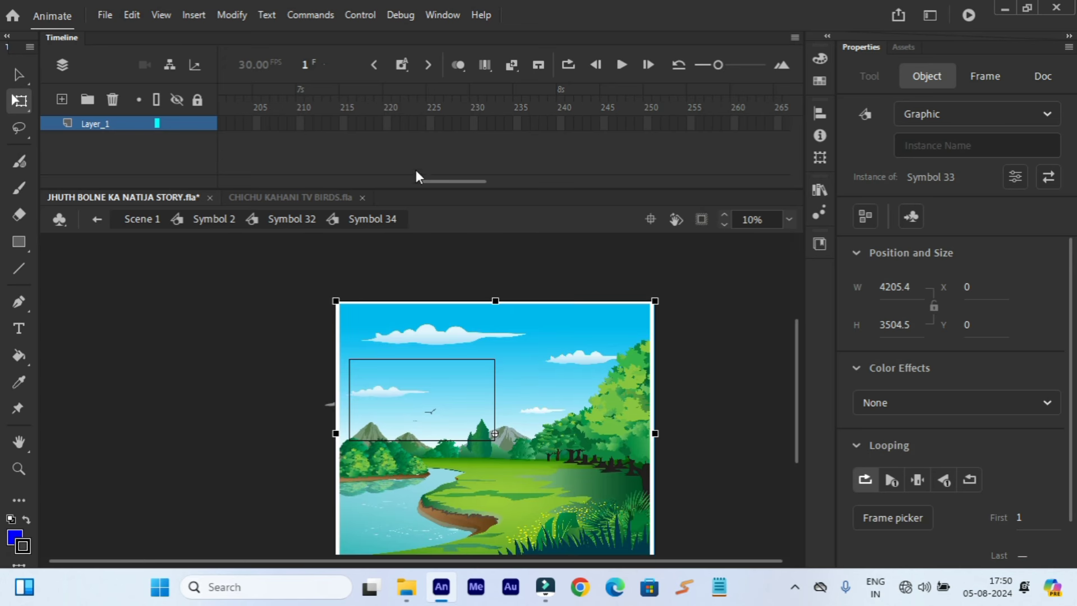
{"action": "left_click_drag", "start_coordinate": [425, 180], "coordinate": [417, 183]}
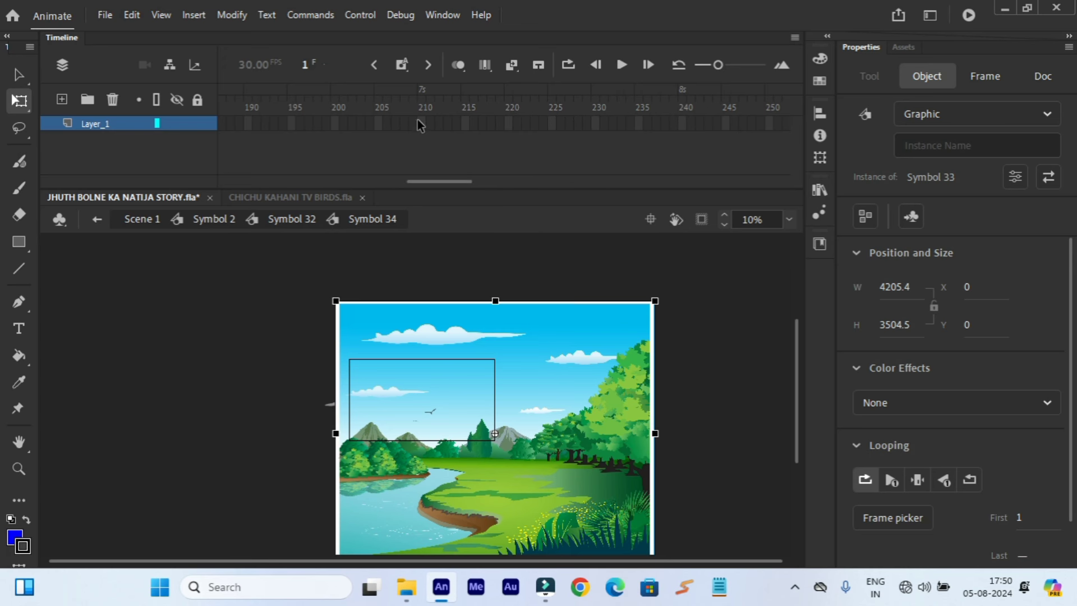
{"action": "left_click", "coordinate": [418, 121]}
{"action": "right_click", "coordinate": [419, 121]}
{"action": "left_click", "coordinate": [455, 215]}
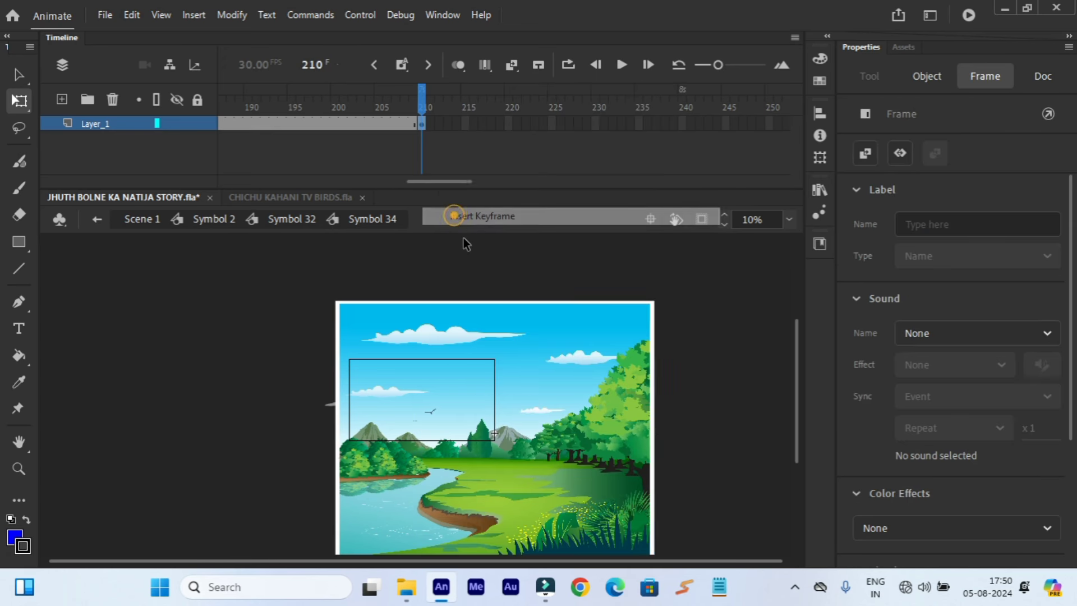
{"action": "left_click_drag", "start_coordinate": [548, 385], "coordinate": [447, 385]}
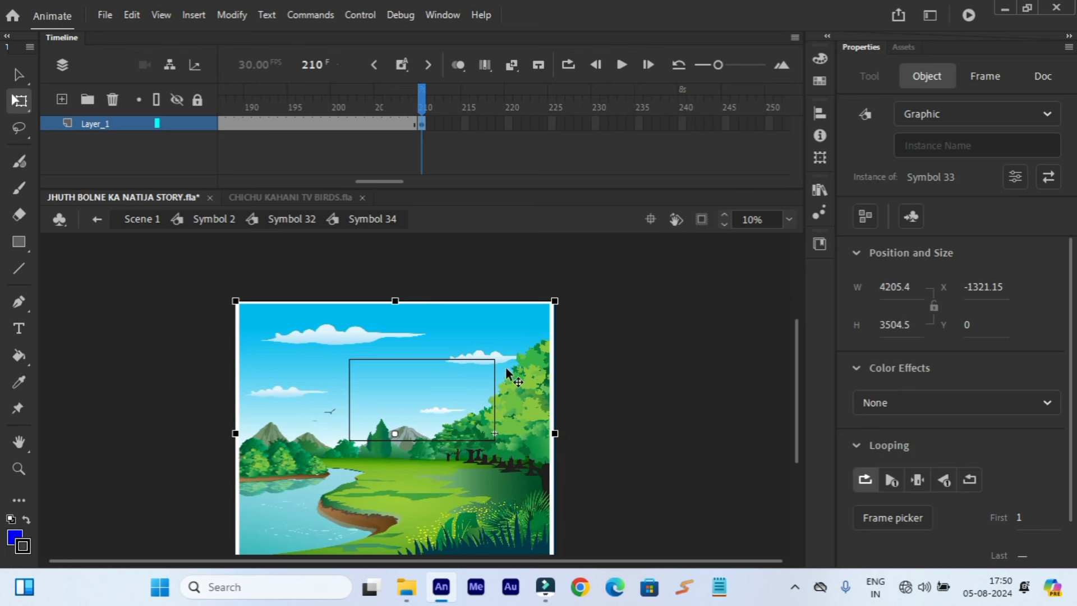
{"action": "left_click", "coordinate": [666, 363]}
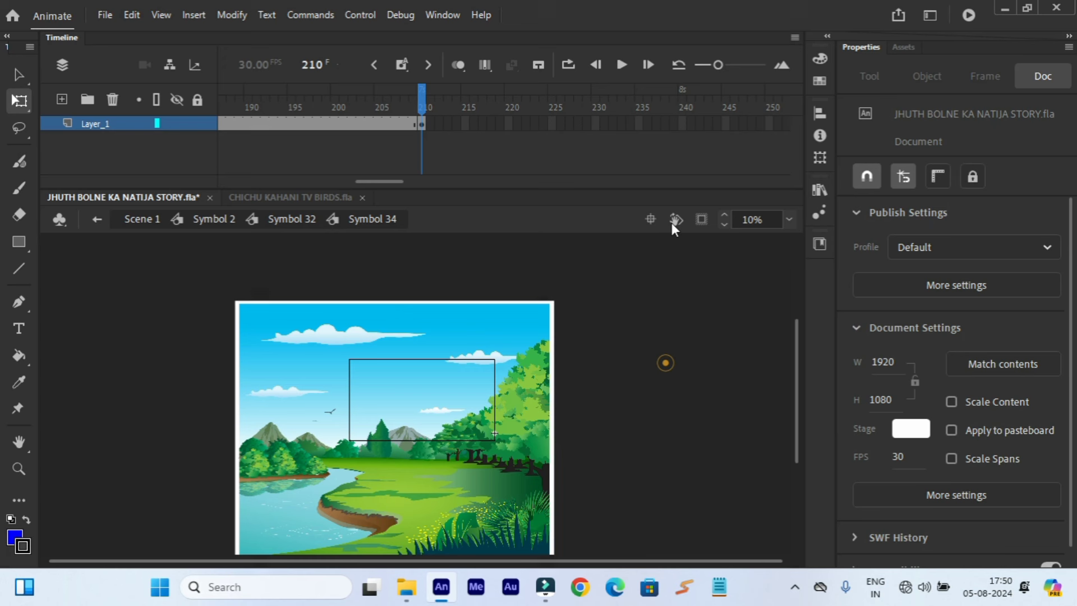
- Create a classic tween on the background up to frame 210, clip and fit the stage, and play the pan
{"action": "left_click", "coordinate": [336, 120]}
{"action": "right_click", "coordinate": [331, 120]}
{"action": "left_click", "coordinate": [381, 99]}
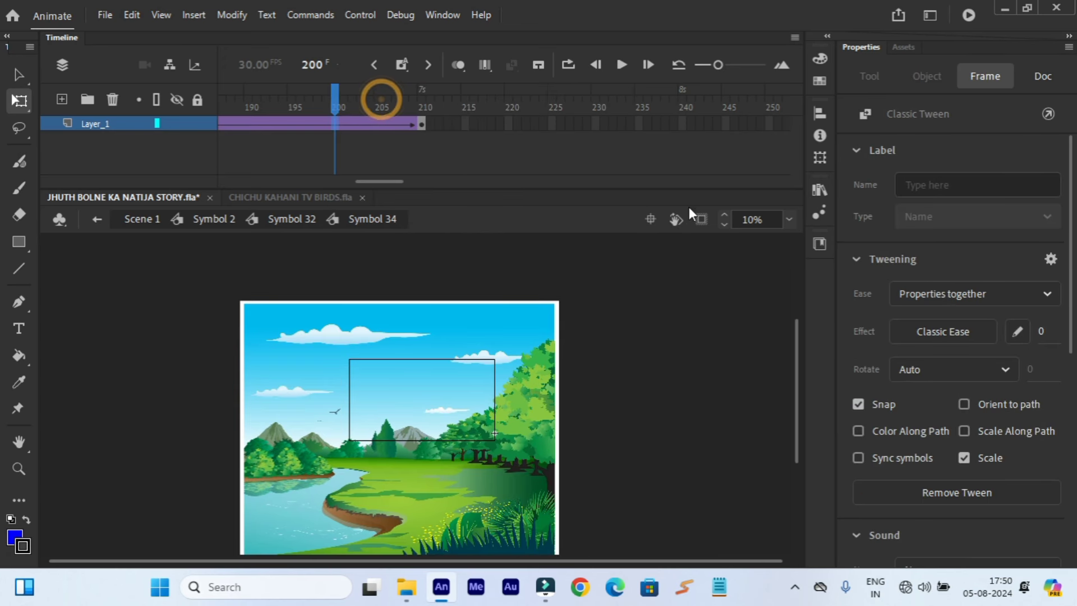
{"action": "left_click", "coordinate": [702, 219]}
{"action": "left_click", "coordinate": [789, 220]}
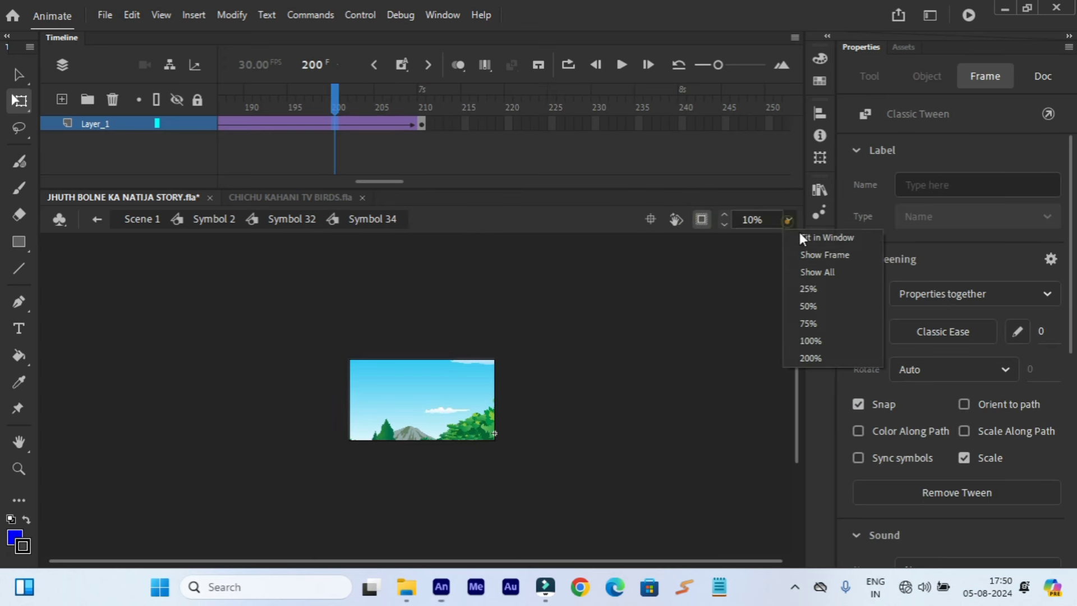
{"action": "left_click", "coordinate": [801, 238]}
{"action": "left_click", "coordinate": [622, 65]}
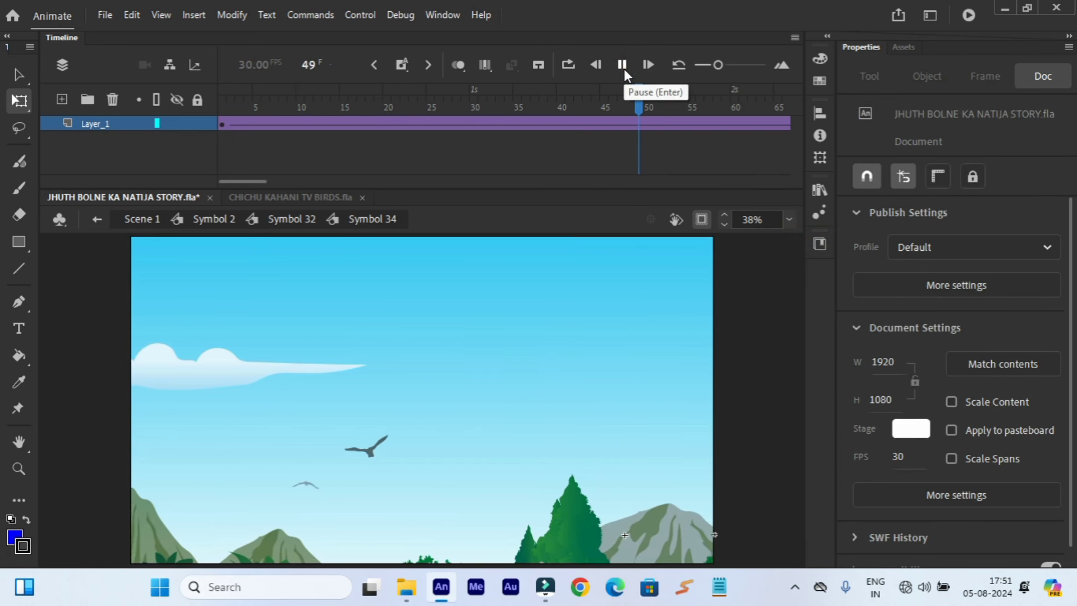
{"action": "left_click", "coordinate": [622, 66]}
- Remove frames 174 to 202 from the background tween to shorten it, and play the pan again
{"action": "left_click_drag", "start_coordinate": [262, 178], "coordinate": [386, 193]}
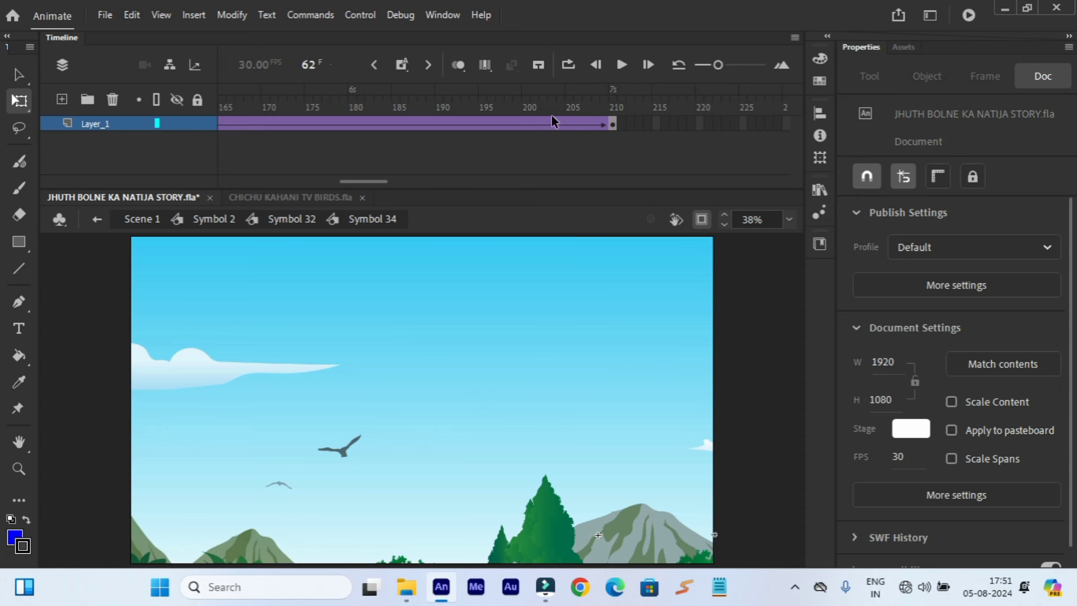
{"action": "left_click_drag", "start_coordinate": [533, 123], "coordinate": [321, 128]}
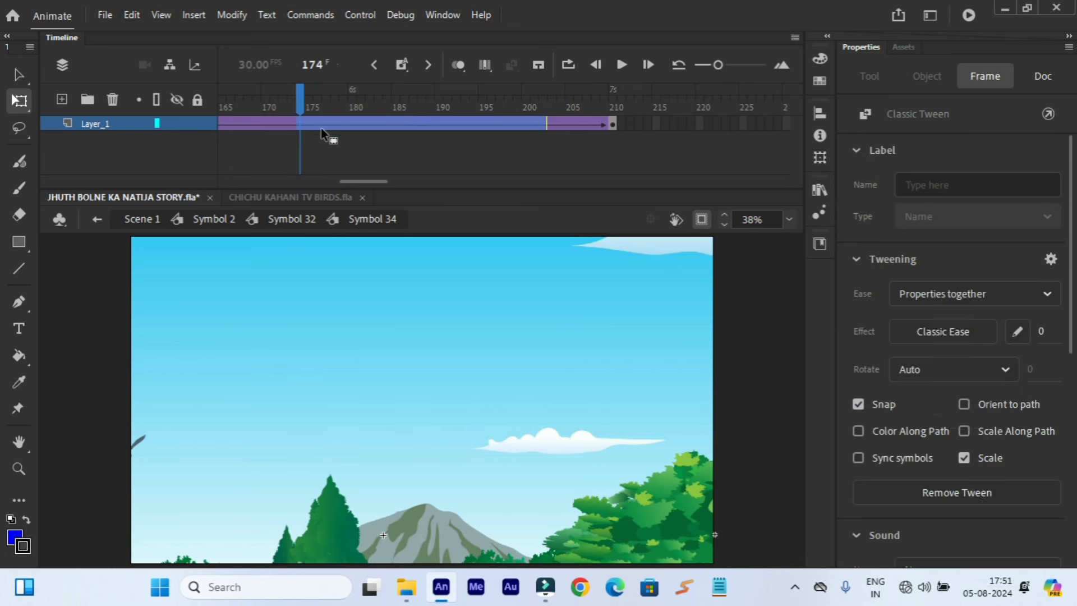
{"action": "right_click", "coordinate": [331, 121]}
{"action": "left_click", "coordinate": [424, 194]}
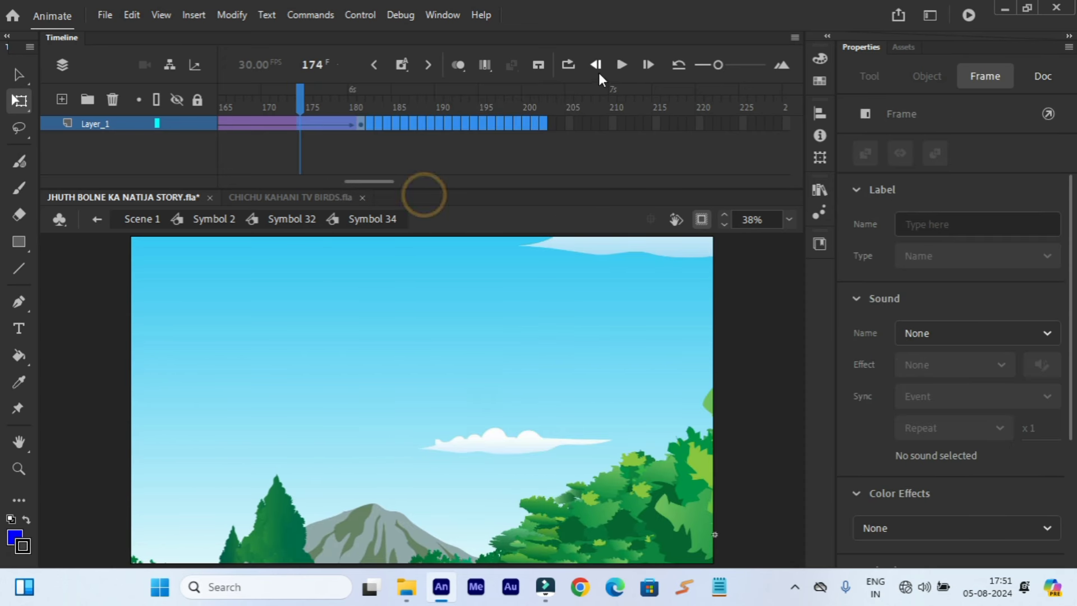
{"action": "left_click", "coordinate": [622, 64]}
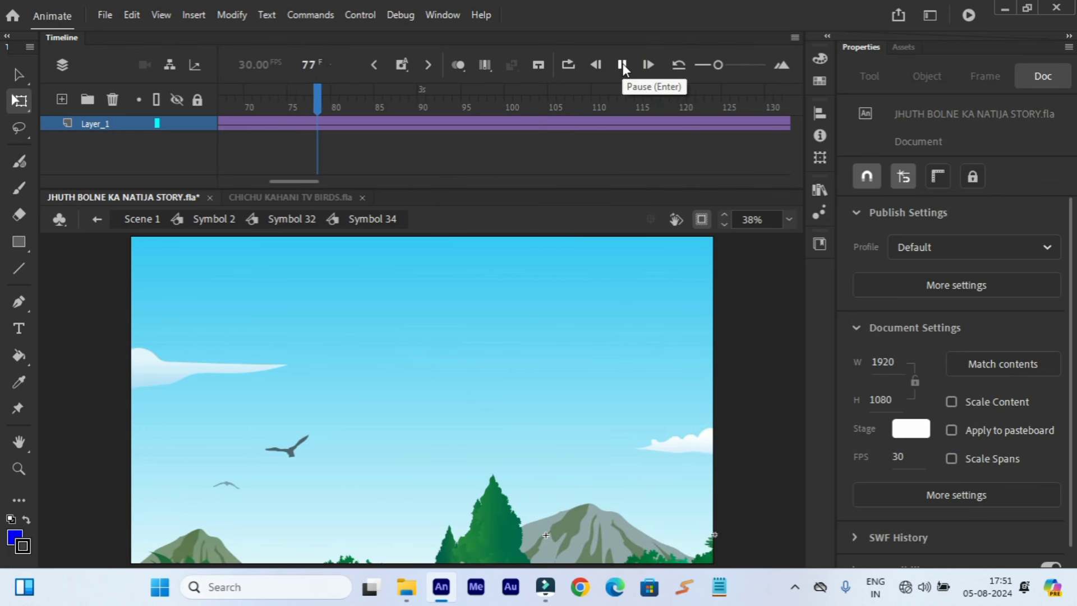
{"action": "left_click", "coordinate": [622, 63]}
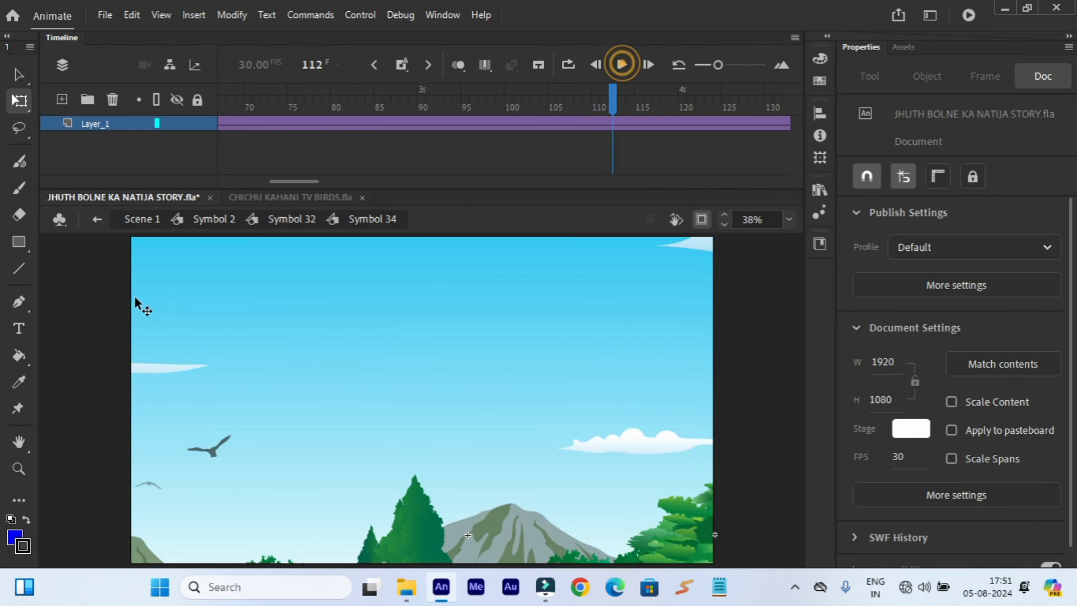
- Return to Symbol 32, play the scene, keyframe Layer_3 at frame 72 and move the yellow bird slightly right there
{"action": "left_click", "coordinate": [97, 220]}
{"action": "left_click_drag", "start_coordinate": [274, 183], "coordinate": [244, 181]}
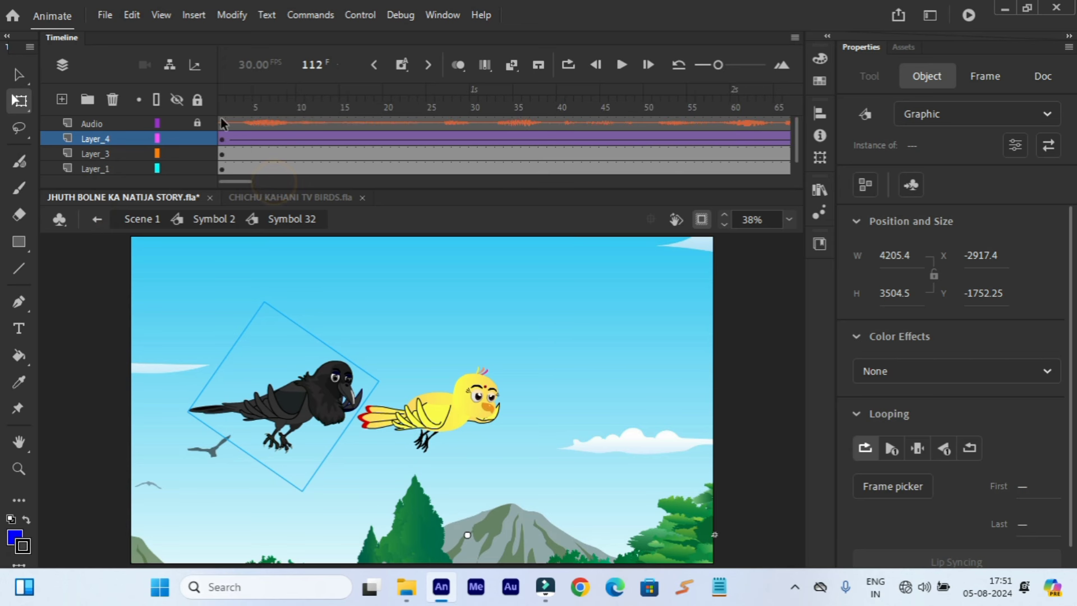
{"action": "left_click", "coordinate": [222, 98]}
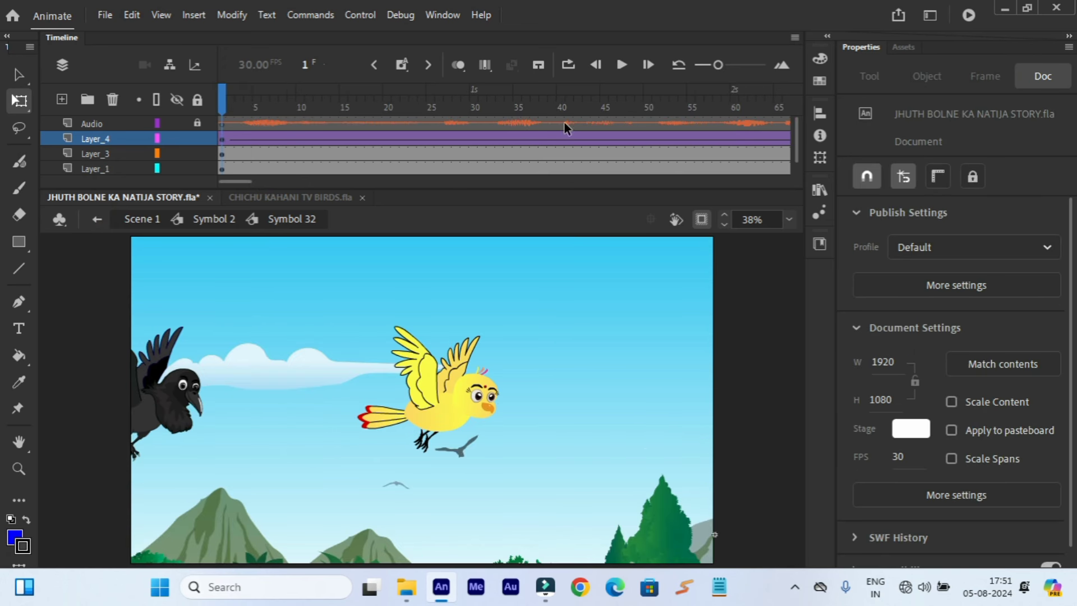
{"action": "left_click", "coordinate": [619, 77]}
{"action": "left_click", "coordinate": [265, 154]}
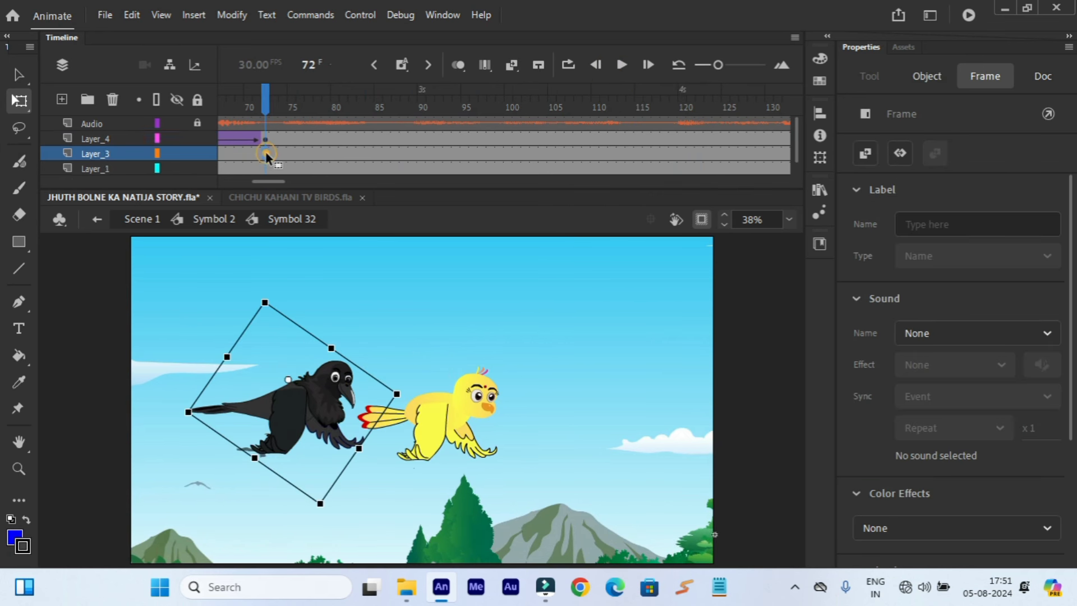
{"action": "left_click", "coordinate": [446, 421]}
{"action": "left_click_drag", "start_coordinate": [450, 405], "coordinate": [483, 405]}
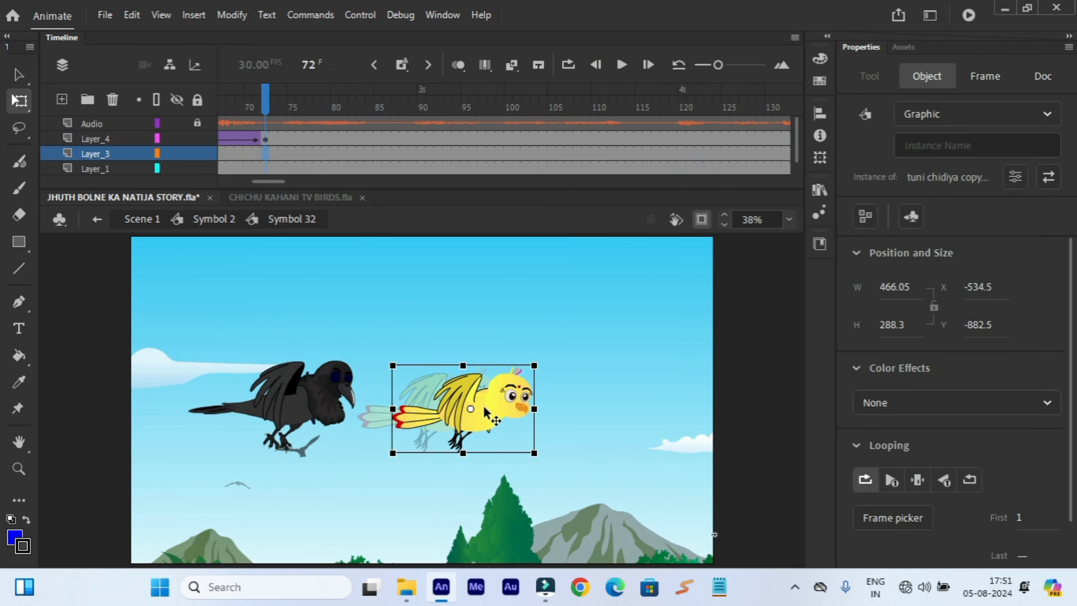
- Create a classic tween on Layer_3 up to frame 72 and play the scene from frame 1
{"action": "right_click", "coordinate": [245, 154]}
{"action": "left_click", "coordinate": [297, 98]}
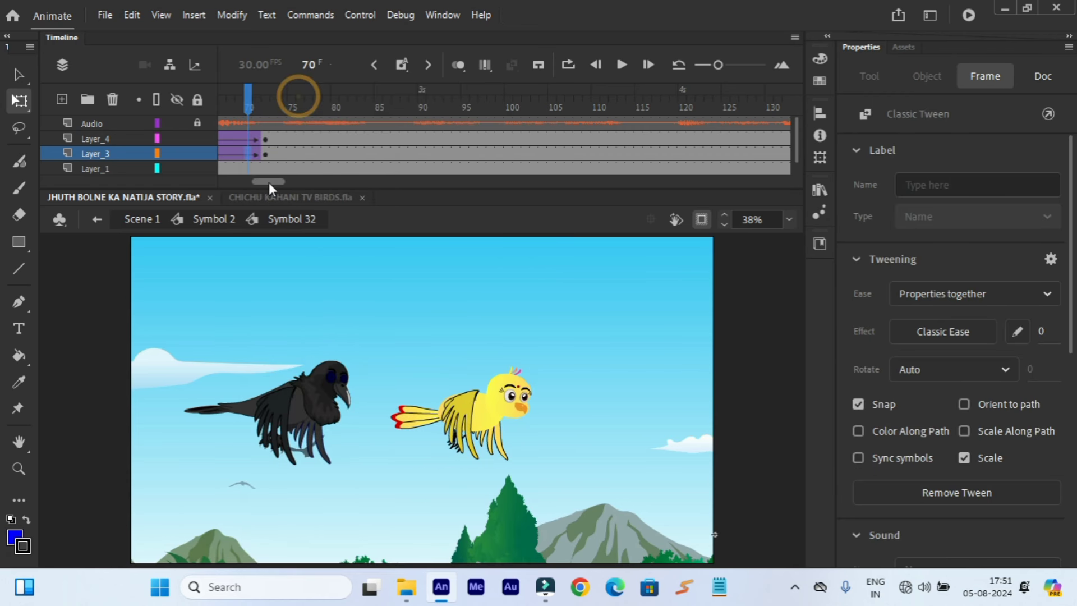
{"action": "left_click_drag", "start_coordinate": [267, 181], "coordinate": [235, 182]}
{"action": "left_click", "coordinate": [223, 92]}
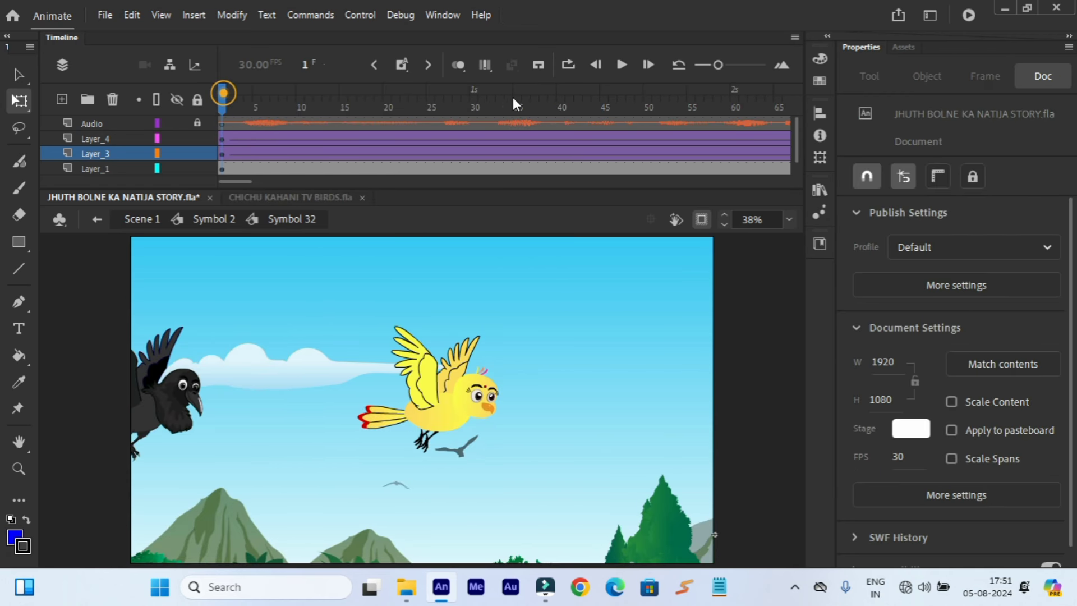
{"action": "left_click", "coordinate": [624, 71]}
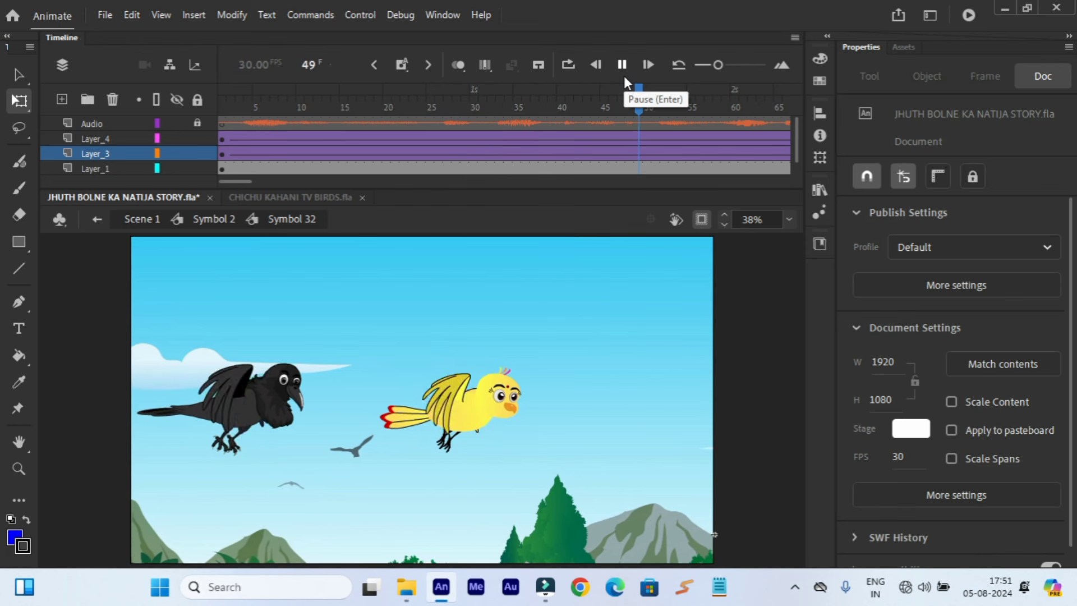
- Stop the playback, go back to frame 1 and copy the Audio layer
{"action": "left_click", "coordinate": [623, 77]}
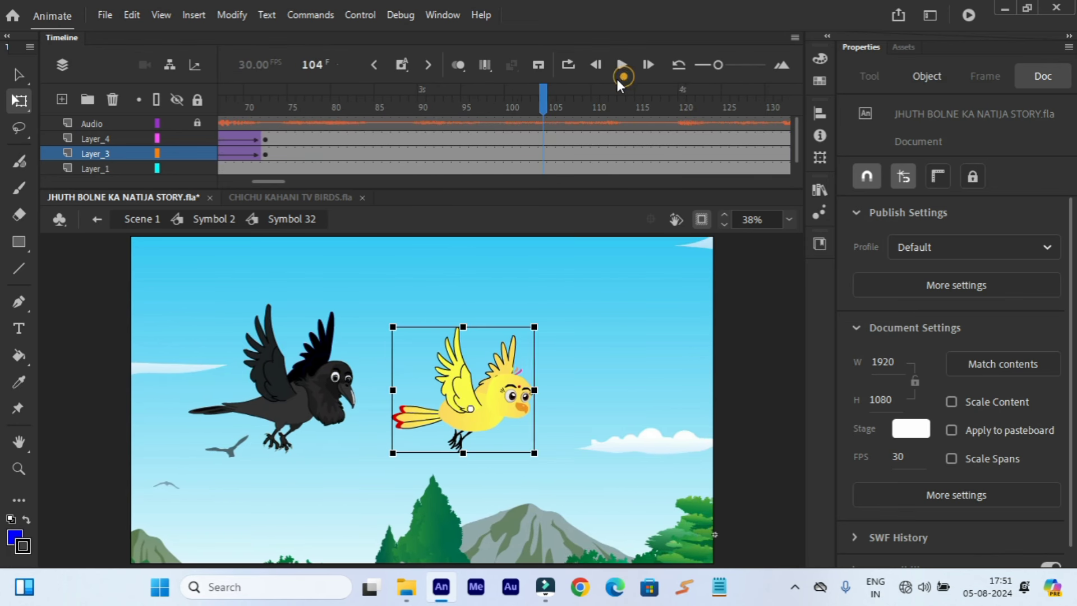
{"action": "left_click", "coordinate": [267, 104]}
{"action": "key", "text": "Return"}
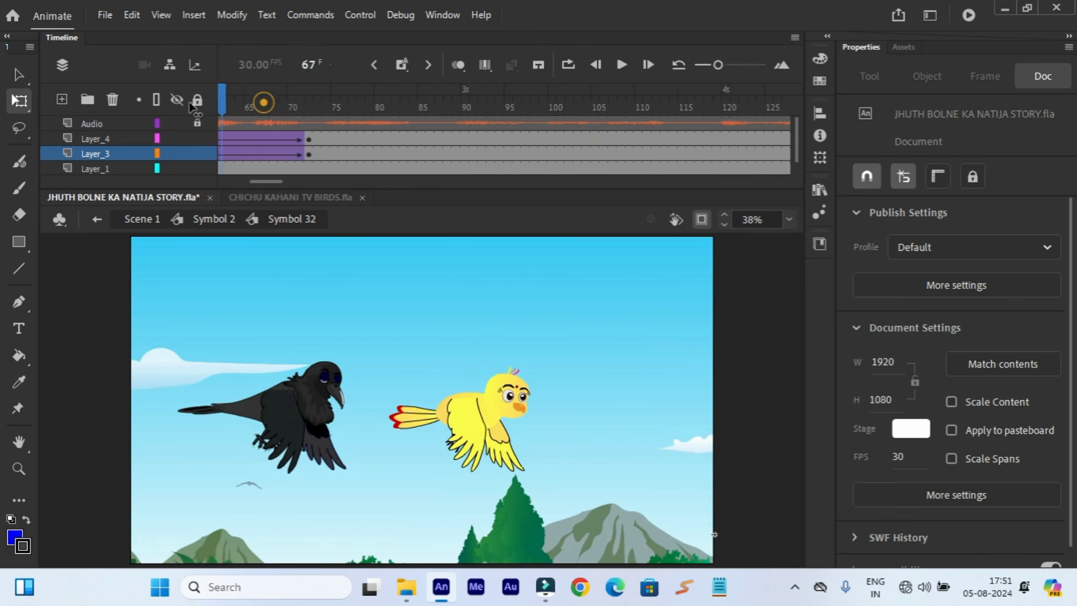
{"action": "left_click", "coordinate": [223, 154]}
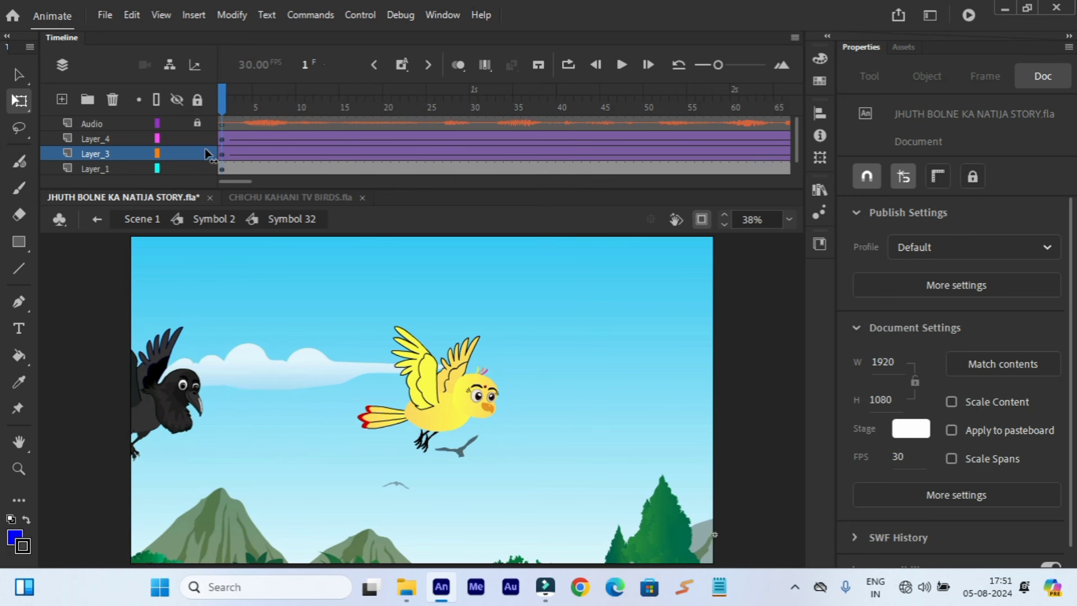
{"action": "right_click", "coordinate": [88, 125]}
{"action": "left_click", "coordinate": [134, 262]}
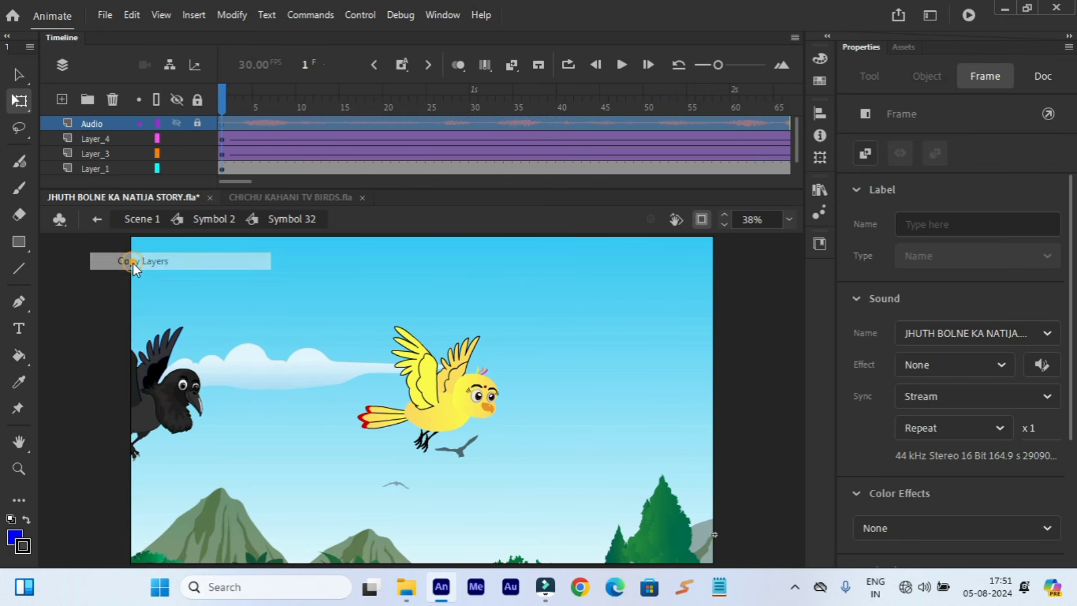
- Convert the crow on Layer_4 at frame 1 into a new graphic symbol
{"action": "double_click", "coordinate": [166, 413]}
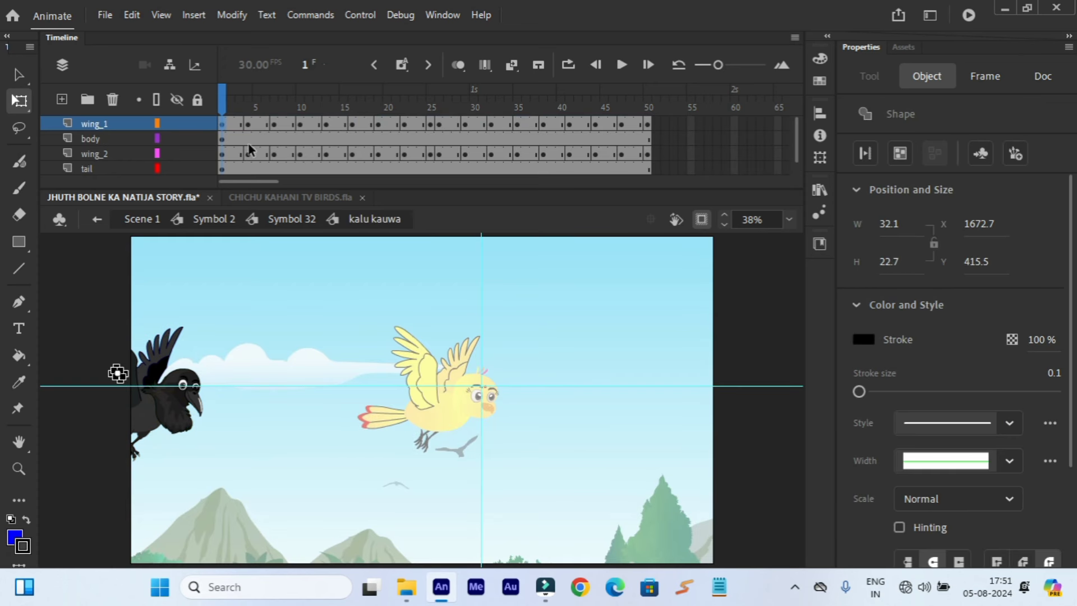
{"action": "left_click", "coordinate": [97, 219]}
{"action": "right_click", "coordinate": [183, 411]}
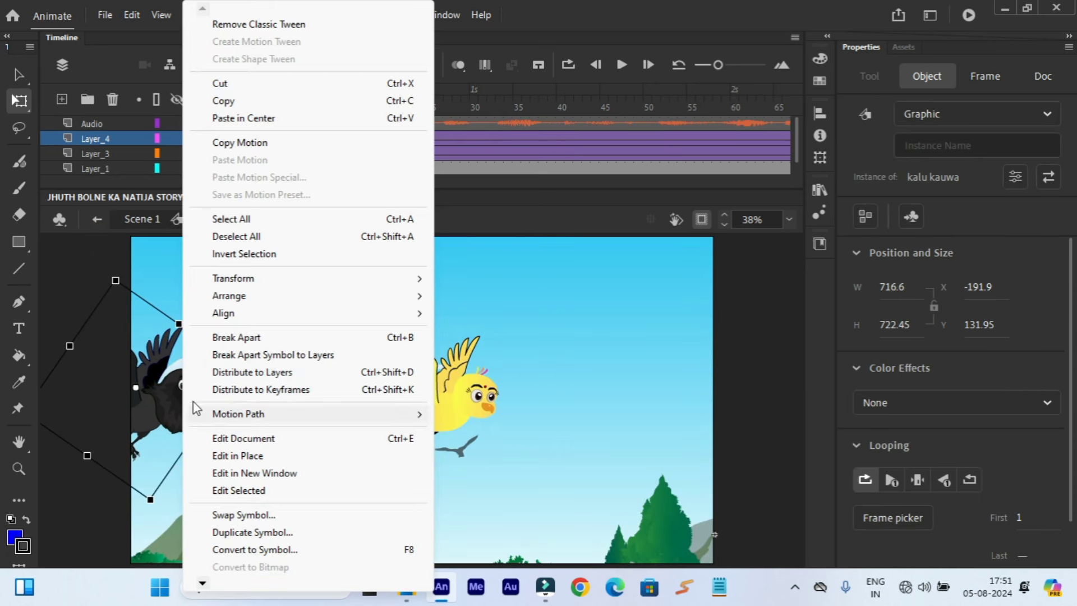
{"action": "left_click", "coordinate": [242, 549]}
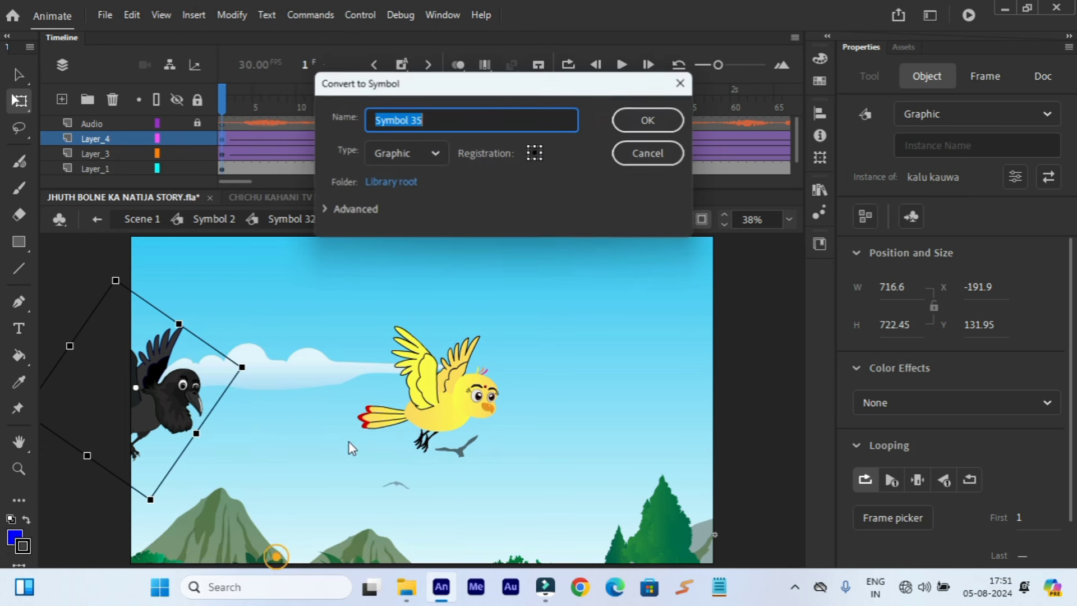
{"action": "left_click", "coordinate": [633, 123]}
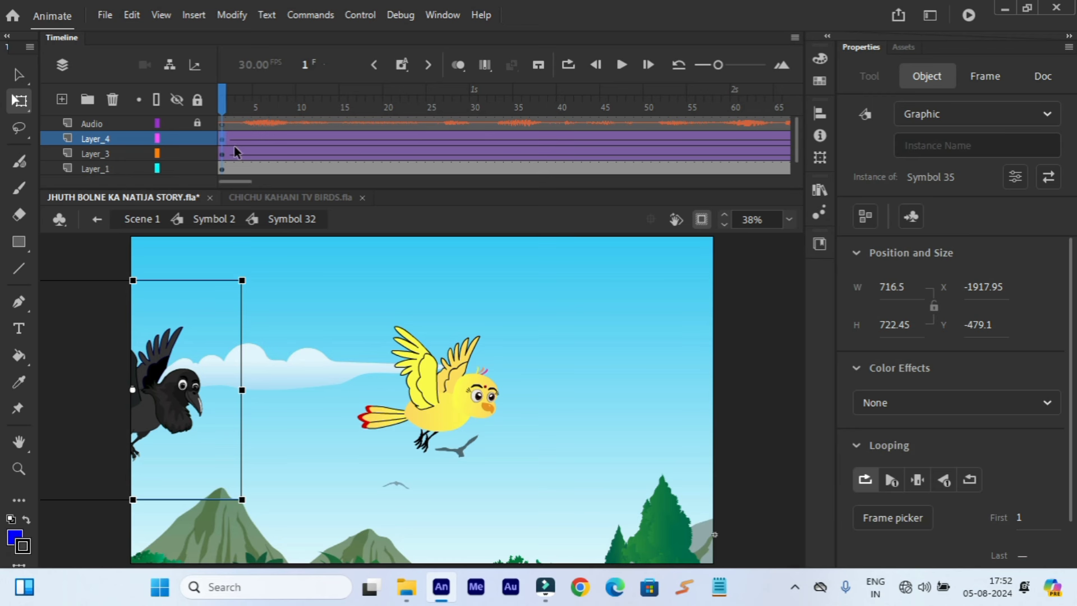
- Remove the classic tween from Layer_4 and clear its keyframe at frame 72
{"action": "right_click", "coordinate": [307, 142]}
{"action": "left_click", "coordinate": [345, 99]}
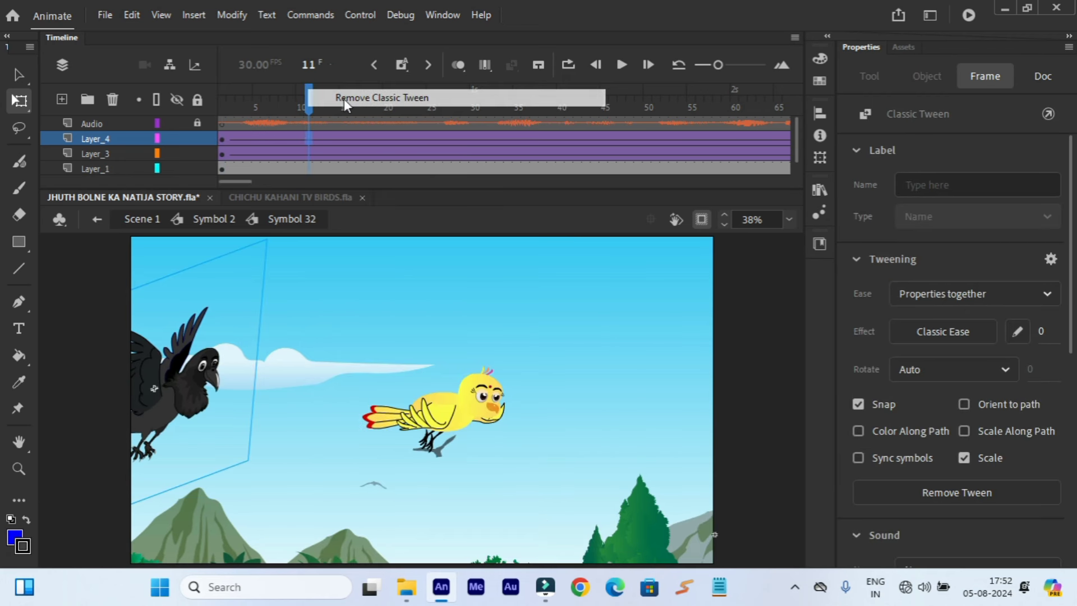
{"action": "left_click_drag", "start_coordinate": [248, 179], "coordinate": [264, 180]}
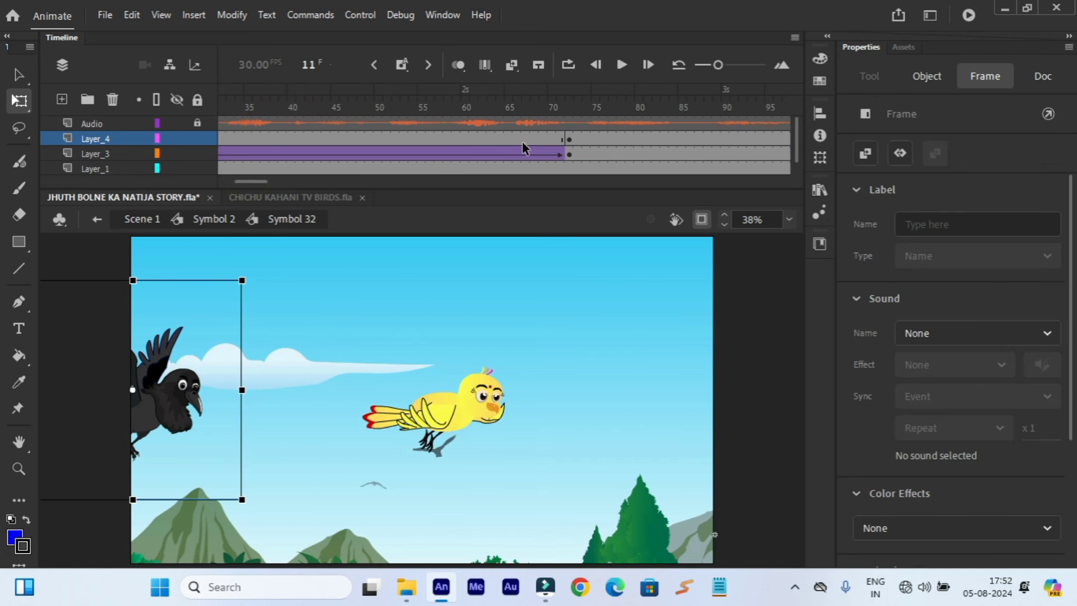
{"action": "right_click", "coordinate": [564, 135]}
{"action": "left_click", "coordinate": [607, 251]}
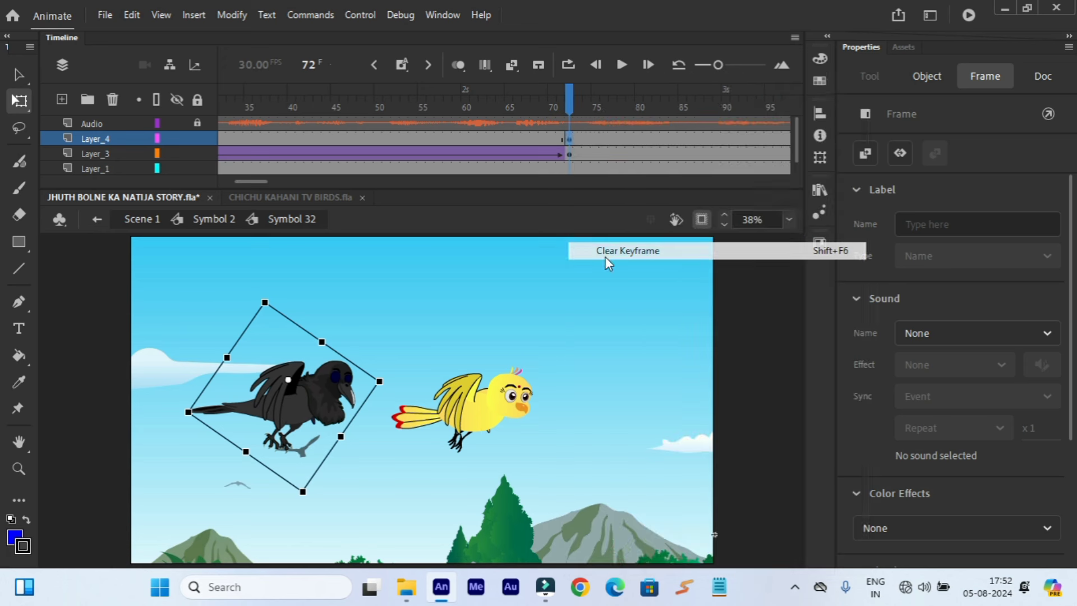
- Move the crow right behind the yellow bird's tail at frame 72 on Layer_4 and create a classic tween up to that frame
{"action": "mouse_move", "coordinate": [257, 181]}
{"action": "left_mouse_down"}
{"action": "mouse_move", "coordinate": [236, 181]}
{"action": "mouse_move", "coordinate": [251, 184]}
{"action": "left_mouse_up"}
{"action": "left_click", "coordinate": [223, 136]}
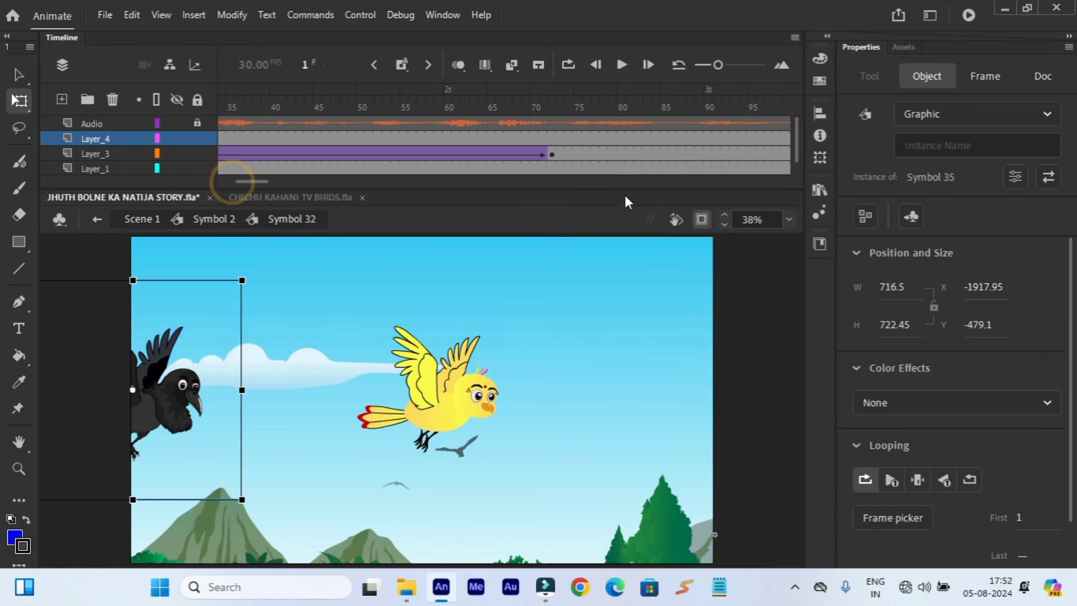
{"action": "left_click", "coordinate": [548, 139]}
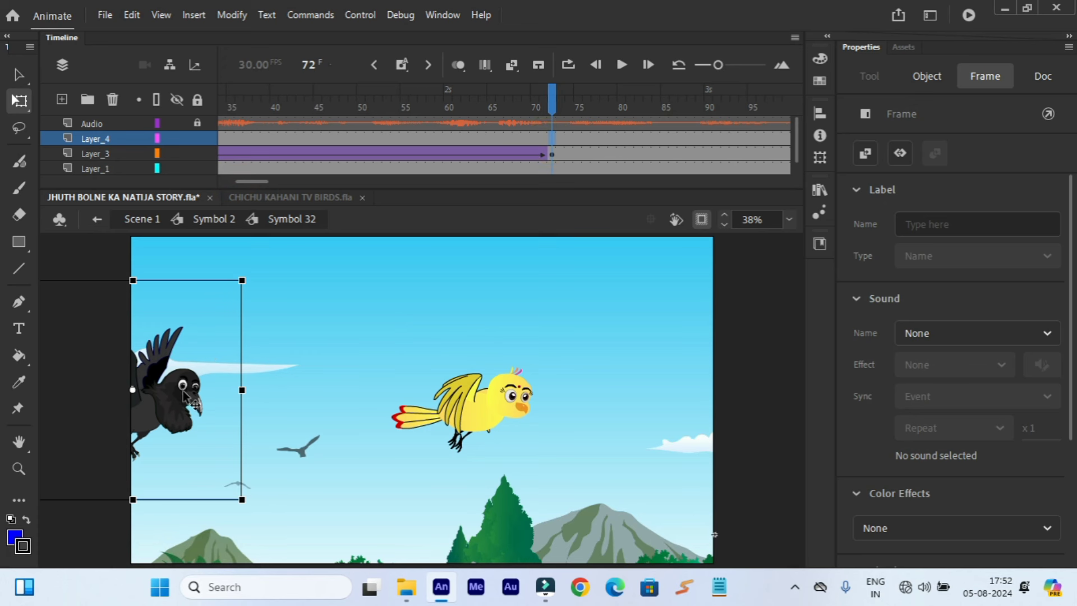
{"action": "left_click_drag", "start_coordinate": [185, 393], "coordinate": [366, 397]}
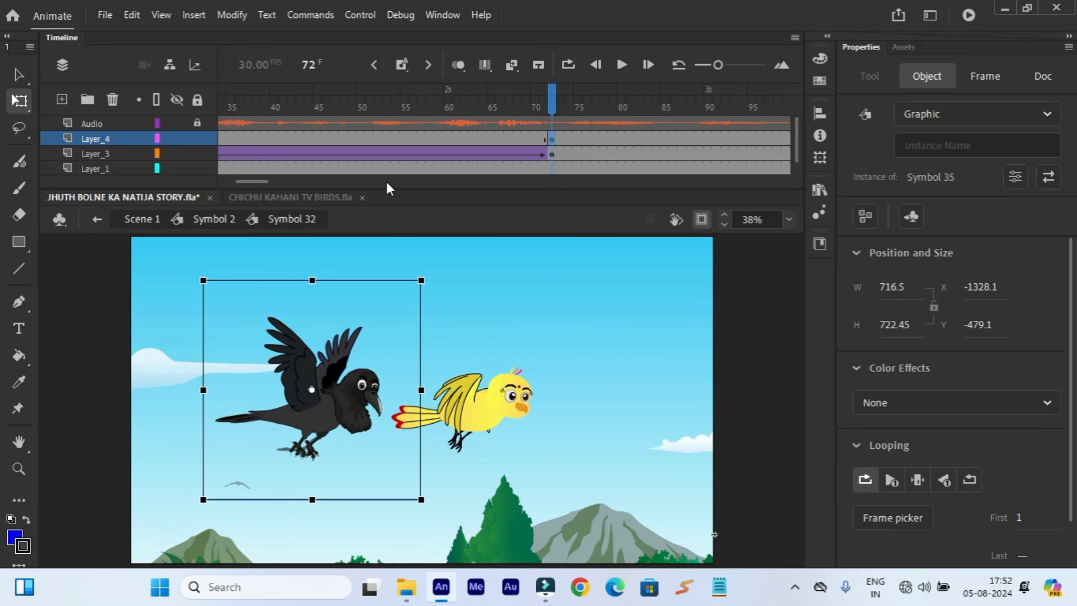
{"action": "right_click", "coordinate": [388, 136]}
{"action": "left_click", "coordinate": [432, 95]}
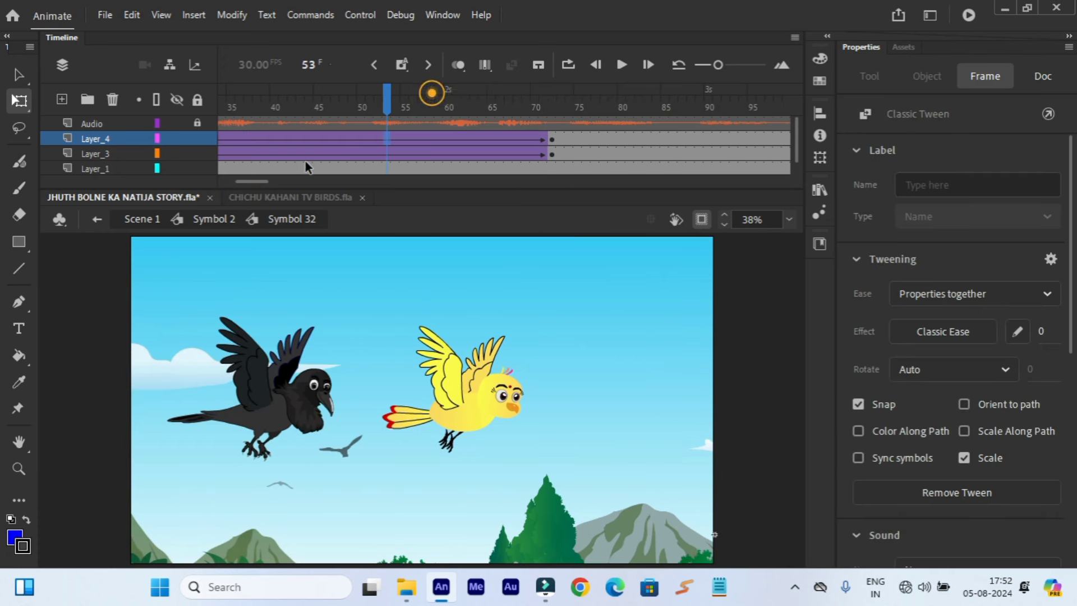
- Open the new crow symbol from frame 1 and extend its Layer_1 to frame 567
{"action": "left_click_drag", "start_coordinate": [250, 181], "coordinate": [213, 182]}
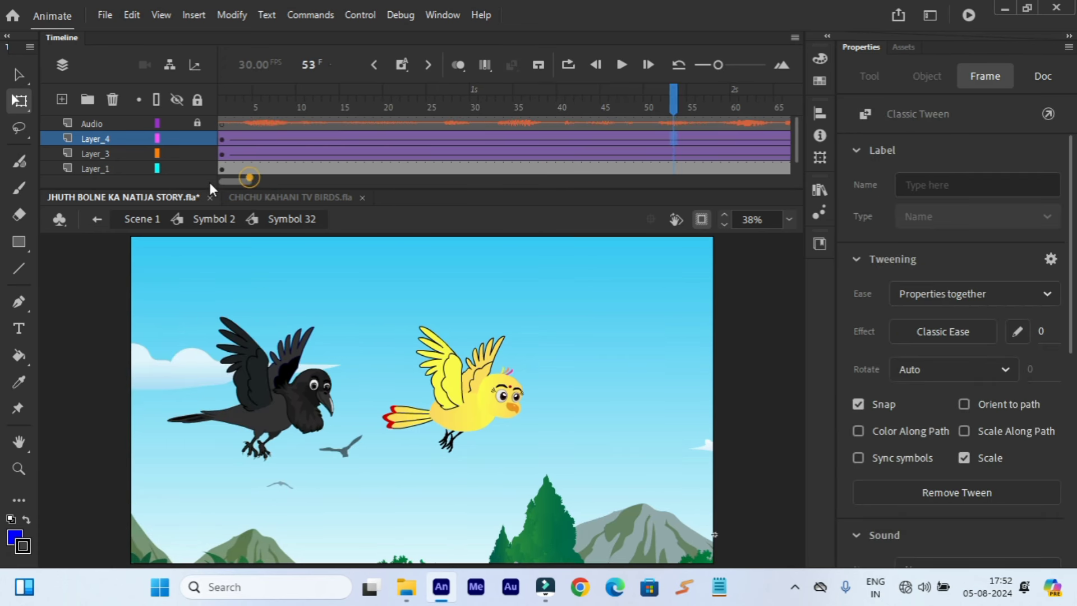
{"action": "left_click", "coordinate": [225, 103]}
{"action": "double_click", "coordinate": [170, 408]}
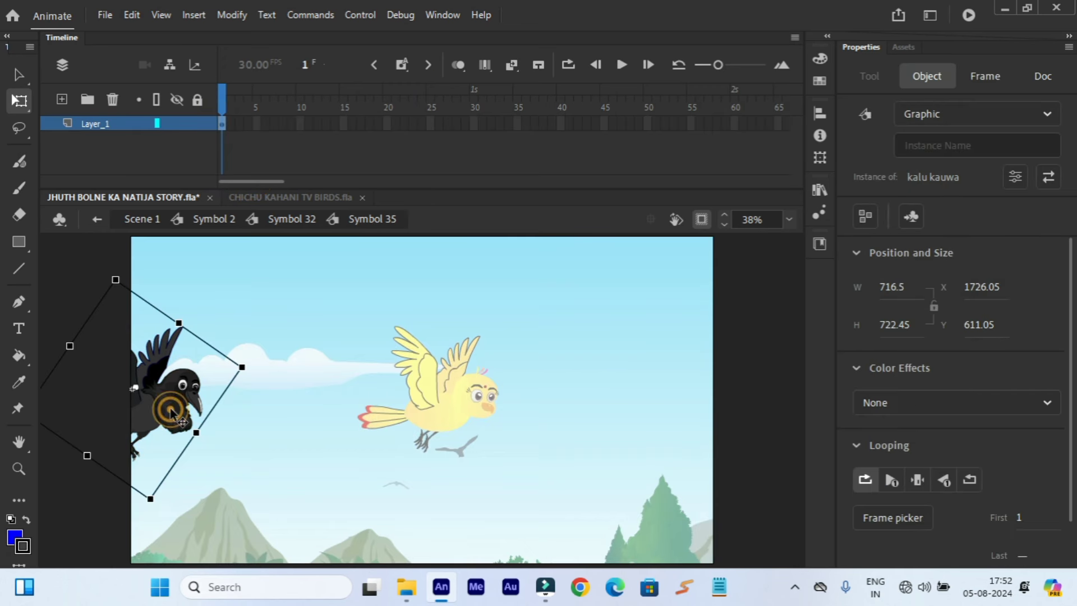
{"action": "left_click_drag", "start_coordinate": [230, 179], "coordinate": [780, 130]}
{"action": "right_click", "coordinate": [782, 126]}
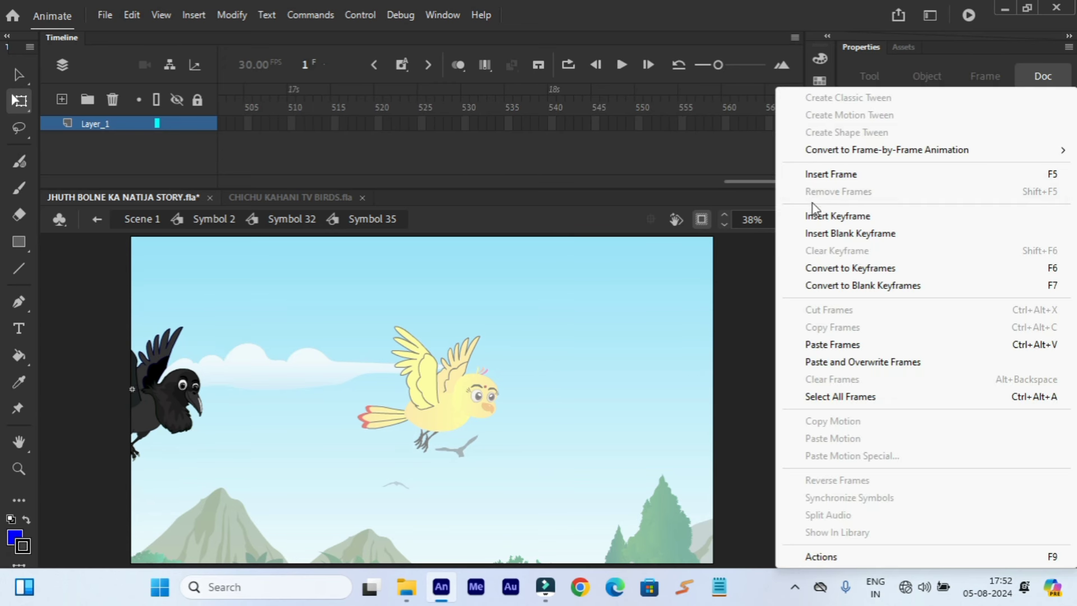
{"action": "left_click", "coordinate": [825, 174]}
{"action": "left_click_drag", "start_coordinate": [484, 178], "coordinate": [210, 198]}
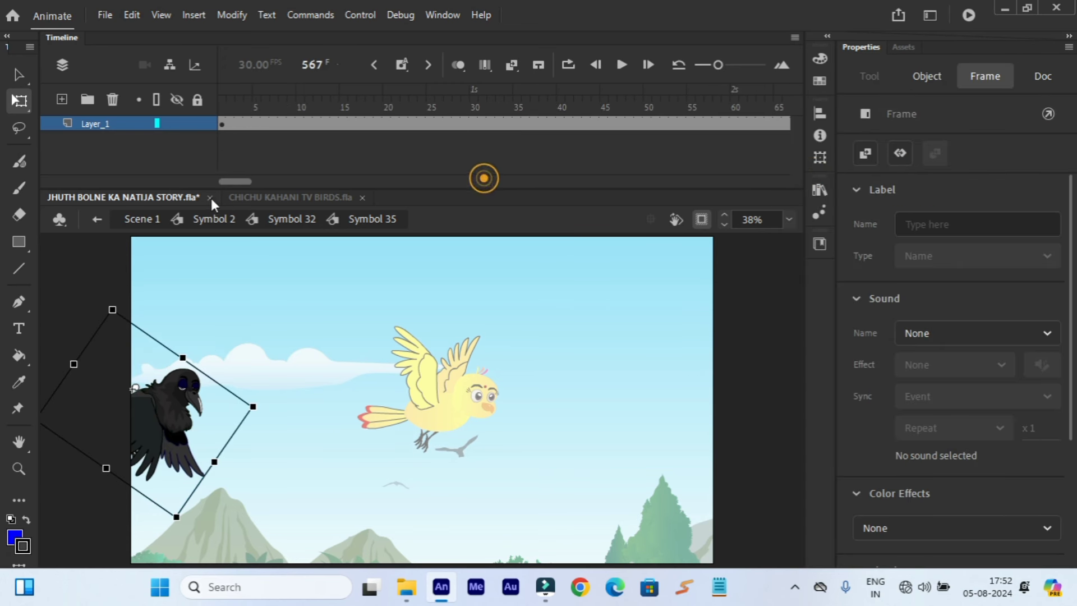
- Paste the copied Audio layer above Layer_1 in the crow symbol and return to frame 1
{"action": "right_click", "coordinate": [112, 125]}
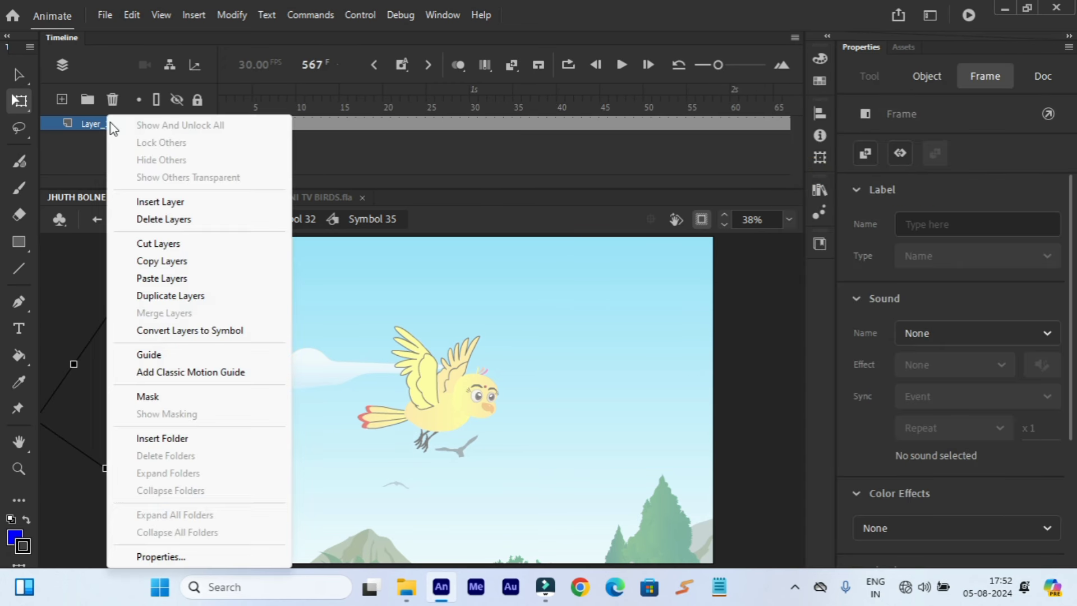
{"action": "left_click", "coordinate": [159, 278]}
{"action": "left_click", "coordinate": [220, 101]}
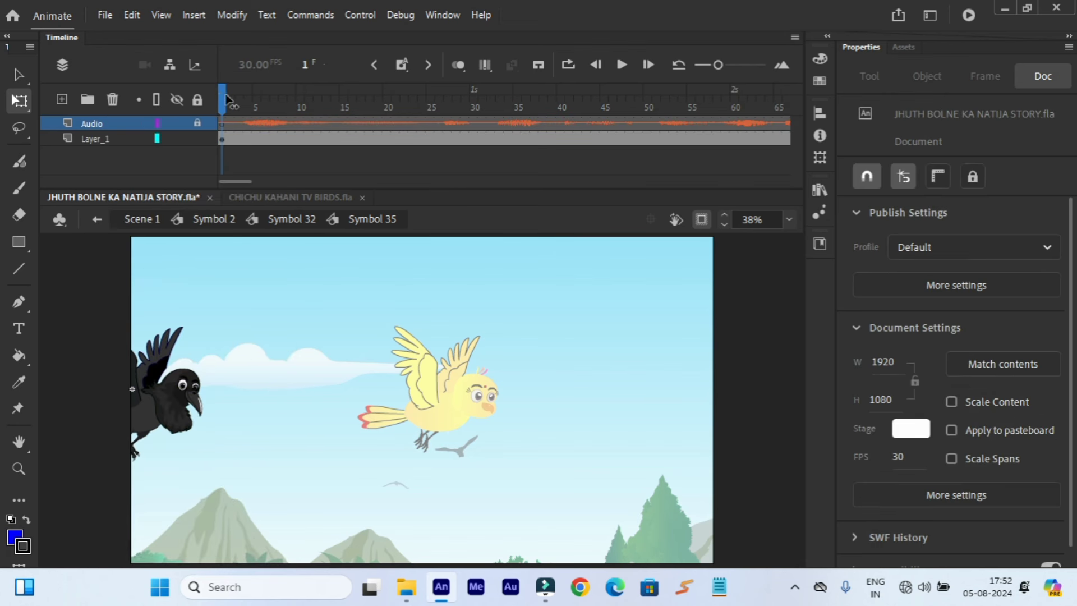
- Open the nested face symbol inside the crow and copy its upper and lower beak parts together
{"action": "left_click", "coordinate": [342, 402]}
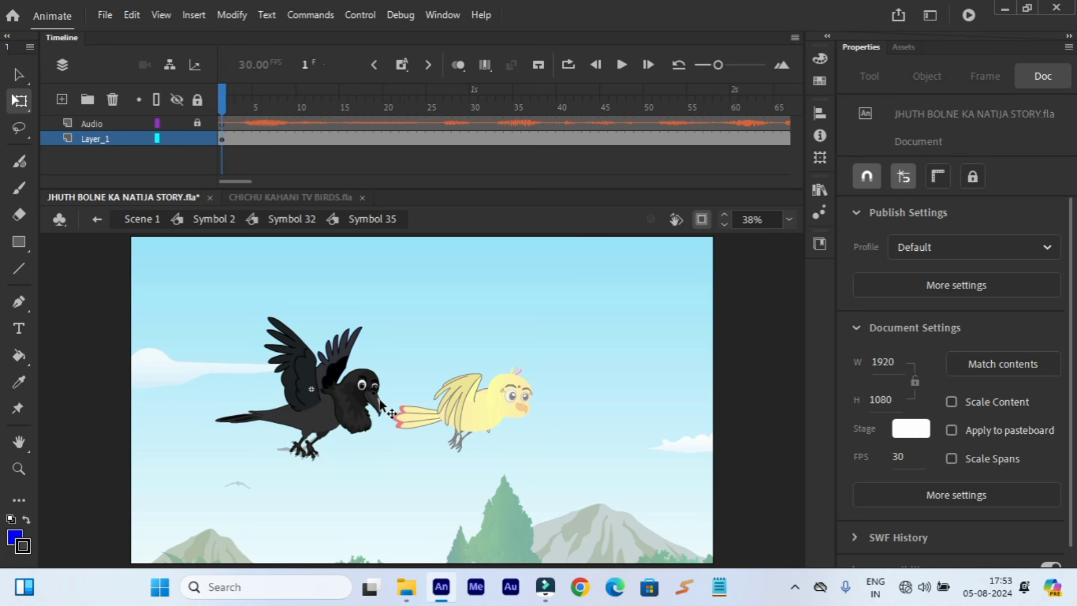
{"action": "scroll", "coordinate": [381, 405], "scroll_direction": "up", "scroll_amount": 2}
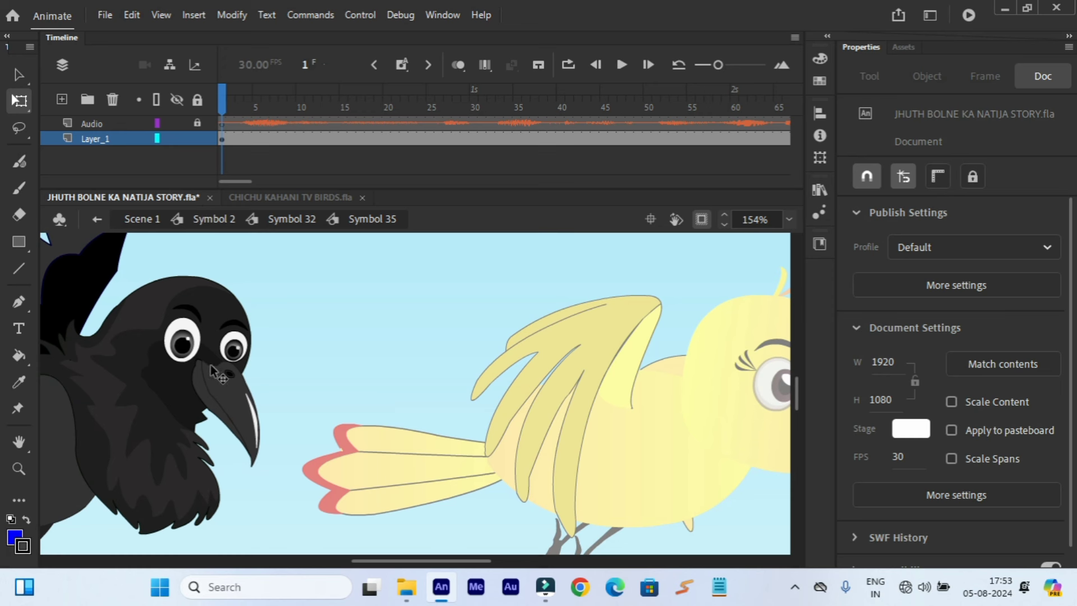
{"action": "double_click", "coordinate": [222, 404]}
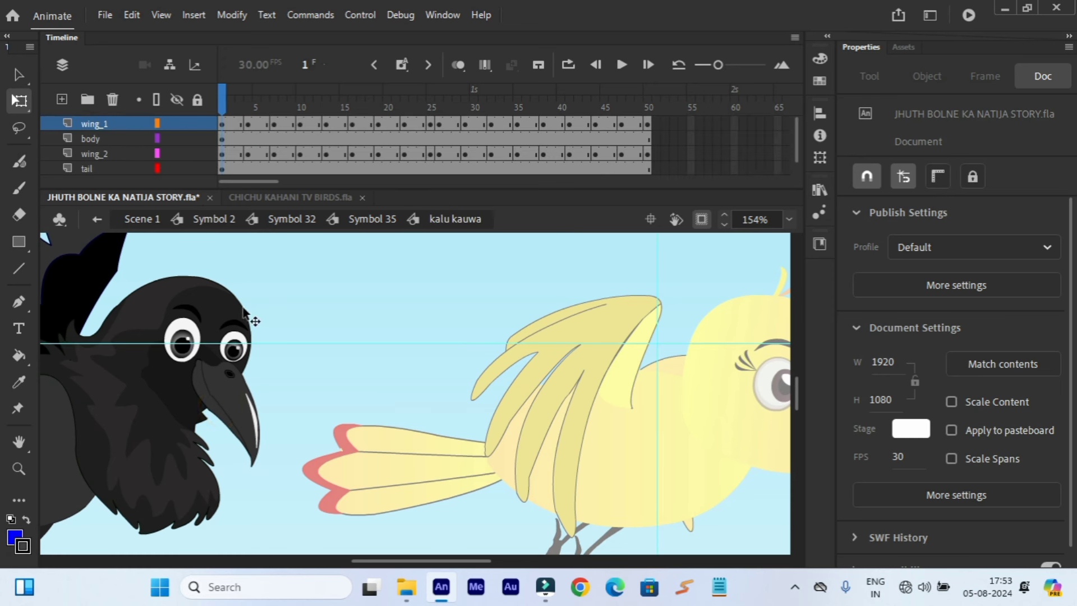
{"action": "double_click", "coordinate": [229, 393]}
{"action": "double_click", "coordinate": [229, 396]}
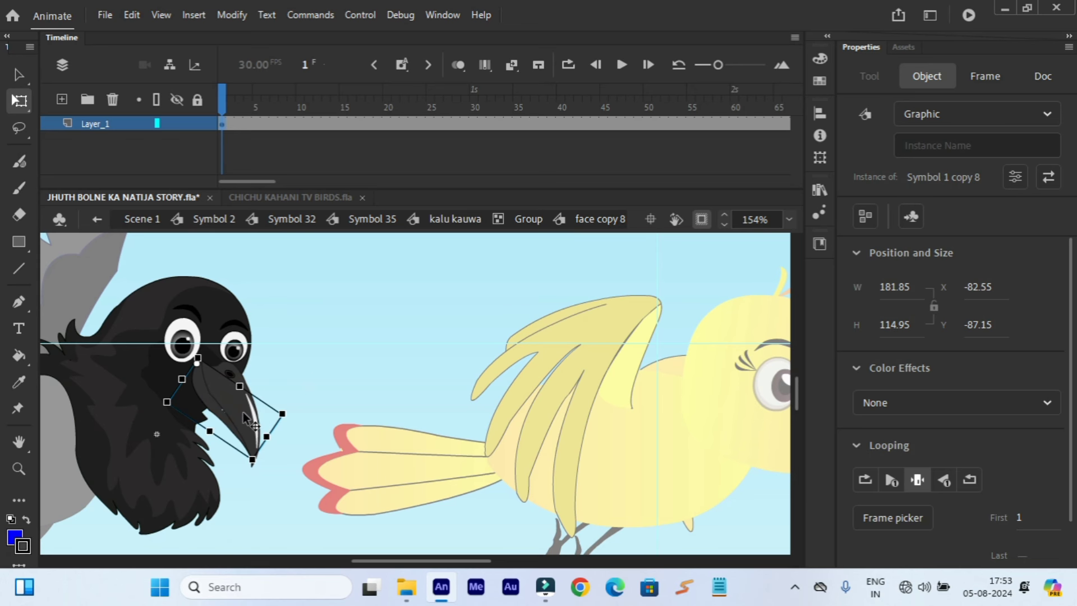
{"action": "left_click", "coordinate": [241, 410], "text": "shift"}
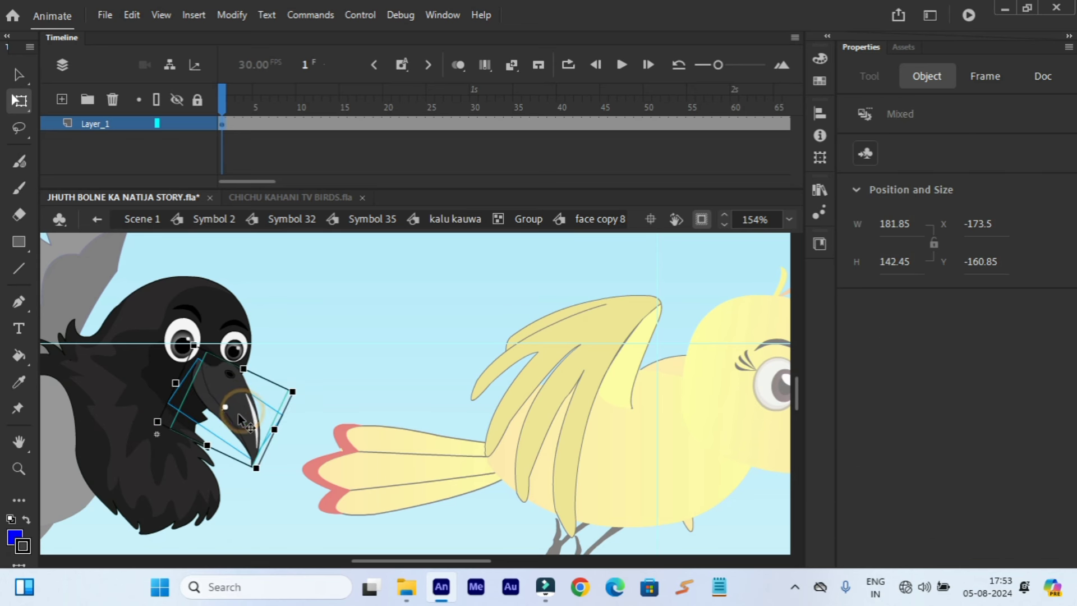
{"action": "right_click", "coordinate": [242, 412]}
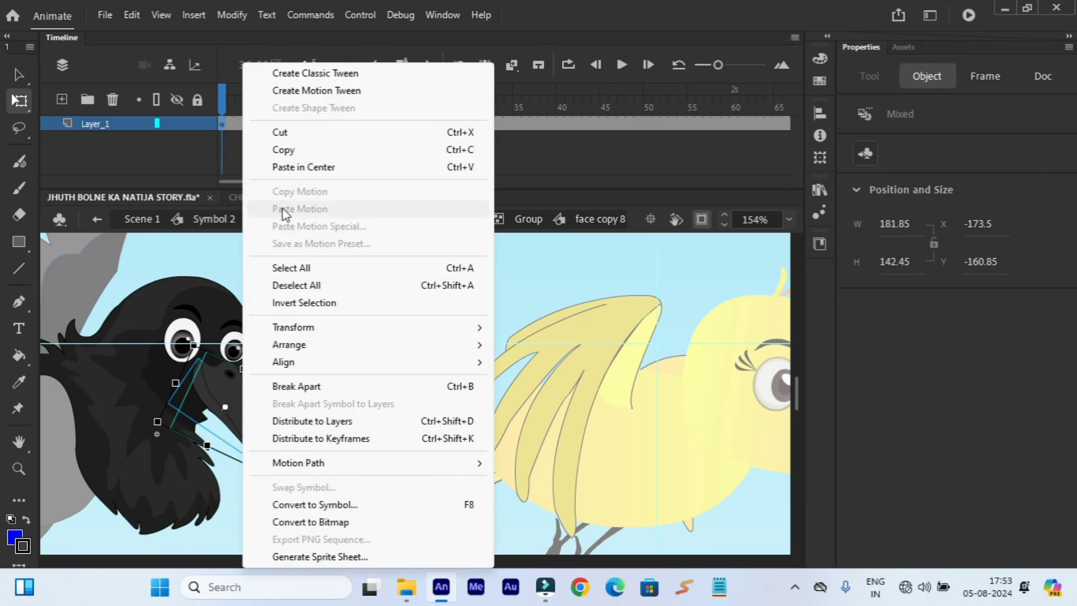
{"action": "left_click", "coordinate": [289, 150]}
- Go back up to Symbol 35, add a new layer above Layer_1 and paste the copied beak parts there
{"action": "left_click", "coordinate": [106, 217]}
{"action": "left_click", "coordinate": [106, 217]}
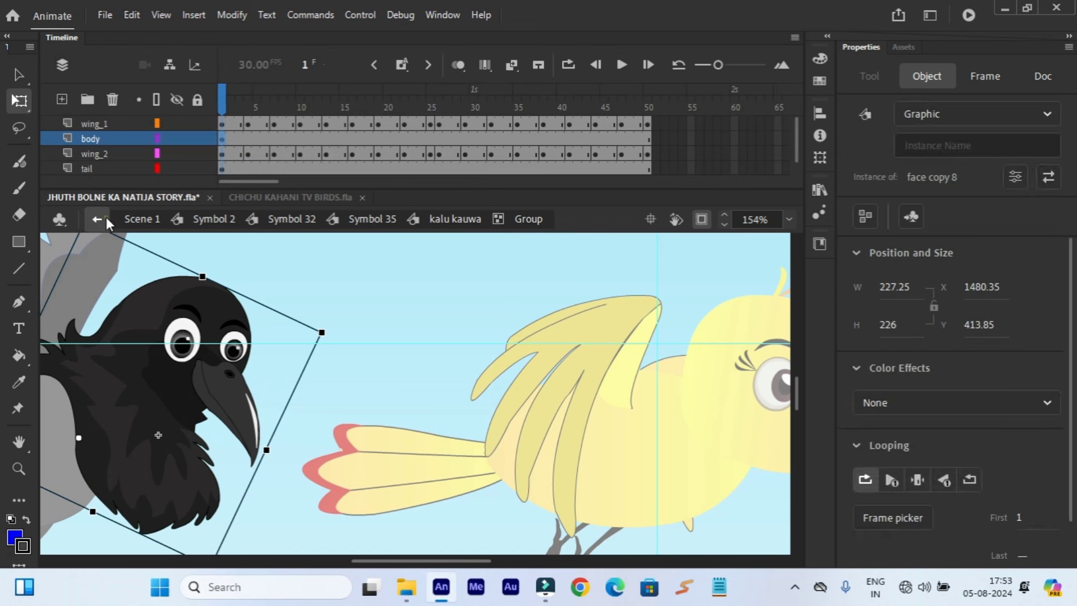
{"action": "left_click", "coordinate": [106, 217]}
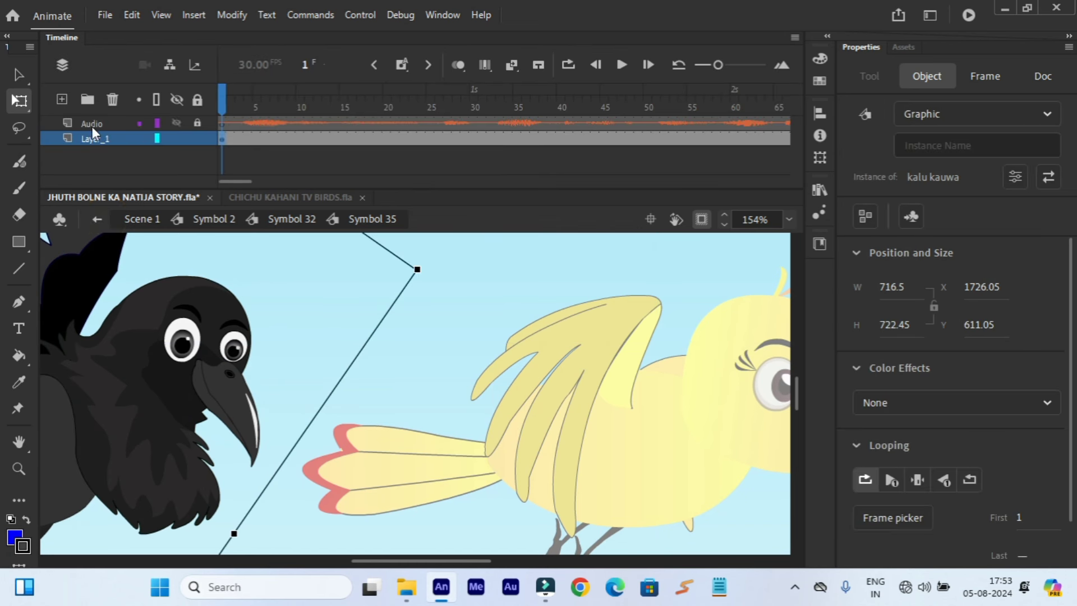
{"action": "left_click", "coordinate": [69, 99]}
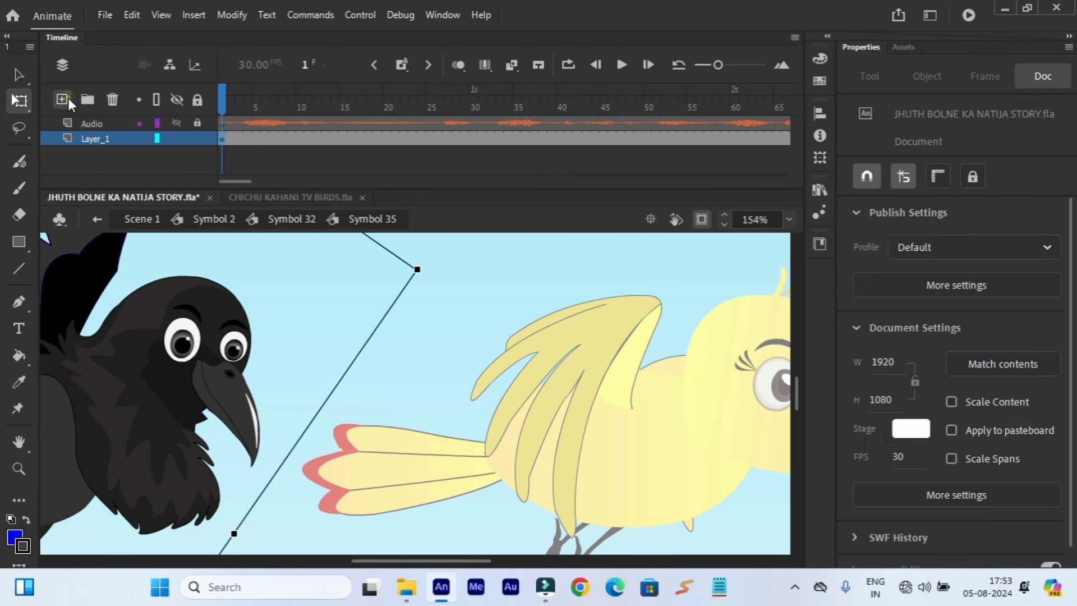
{"action": "right_click", "coordinate": [287, 325]}
{"action": "left_click", "coordinate": [339, 385]}
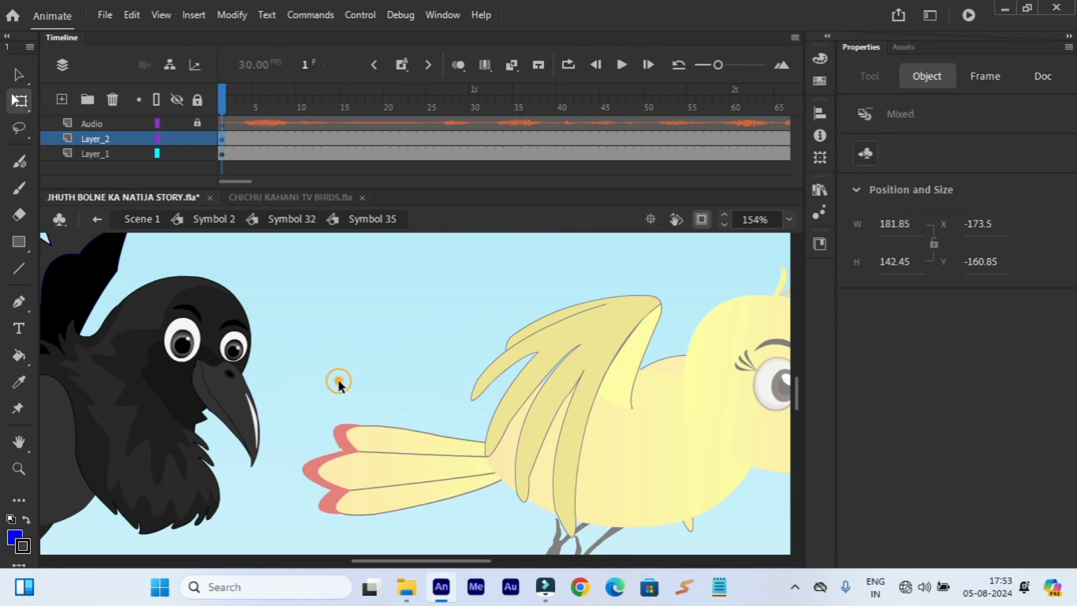
- Flip the pasted beak parts horizontally and move them onto the crow's face over its existing beak
{"action": "key", "text": "ctrl+2"}
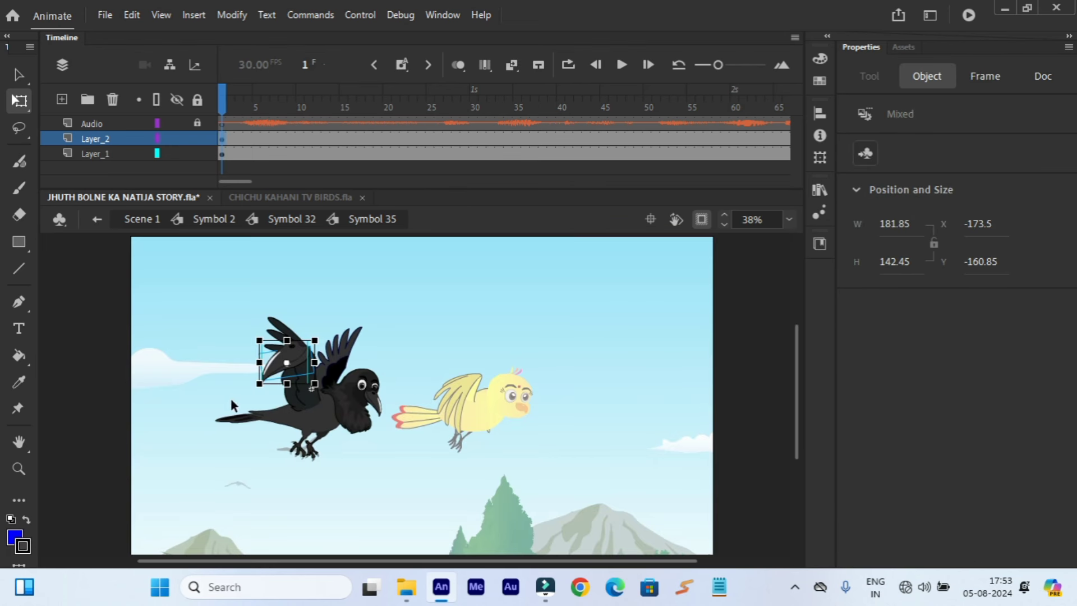
{"action": "right_click", "coordinate": [302, 355]}
{"action": "mouse_move", "coordinate": [332, 327]}
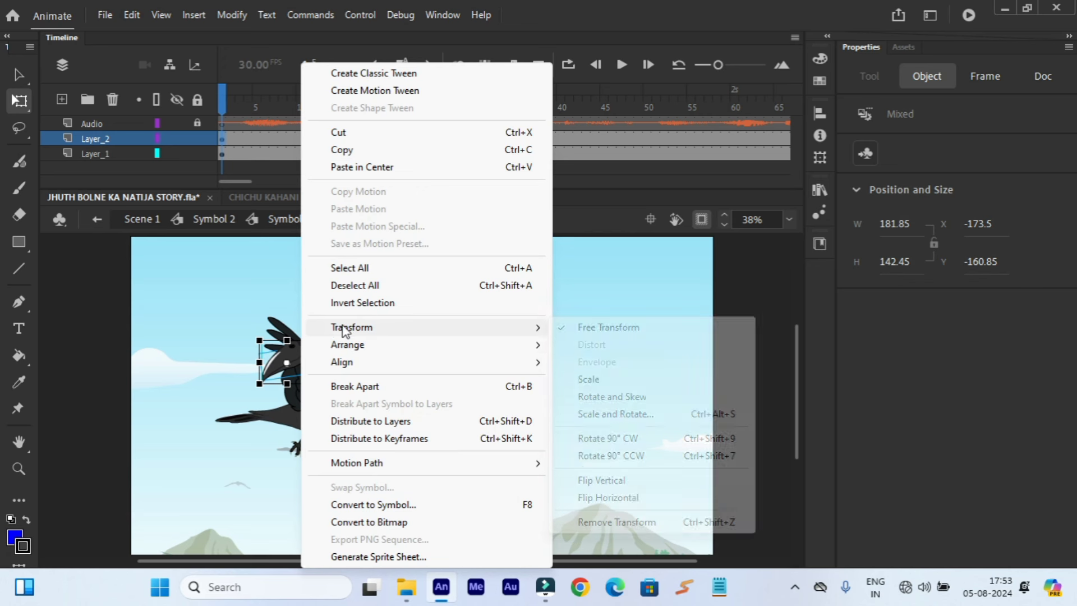
{"action": "left_click", "coordinate": [607, 497]}
{"action": "key", "text": "ctrl+="}
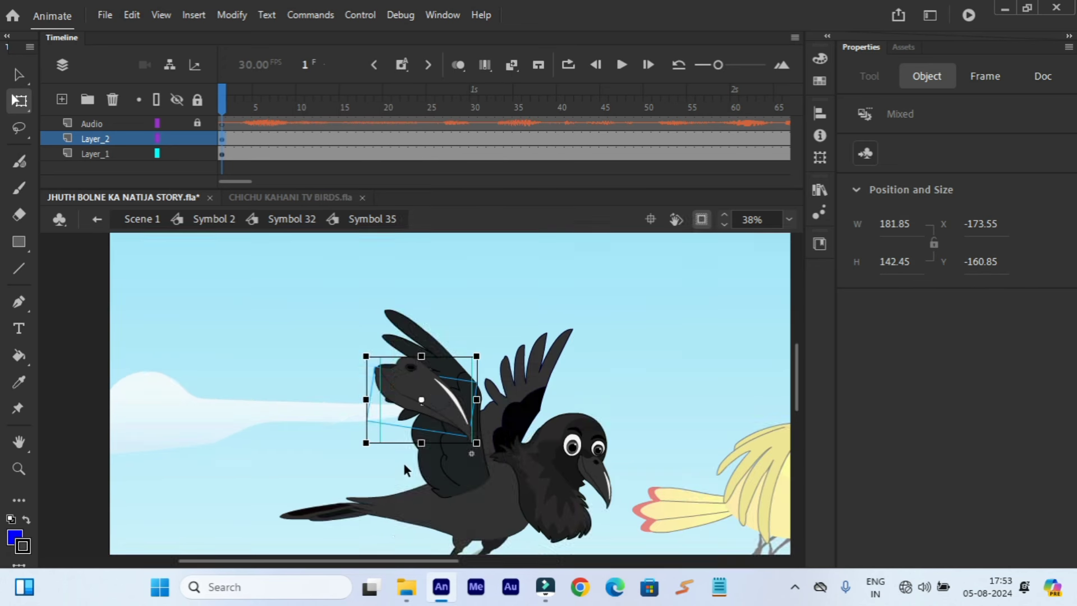
{"action": "left_click_drag", "start_coordinate": [443, 393], "coordinate": [616, 489]}
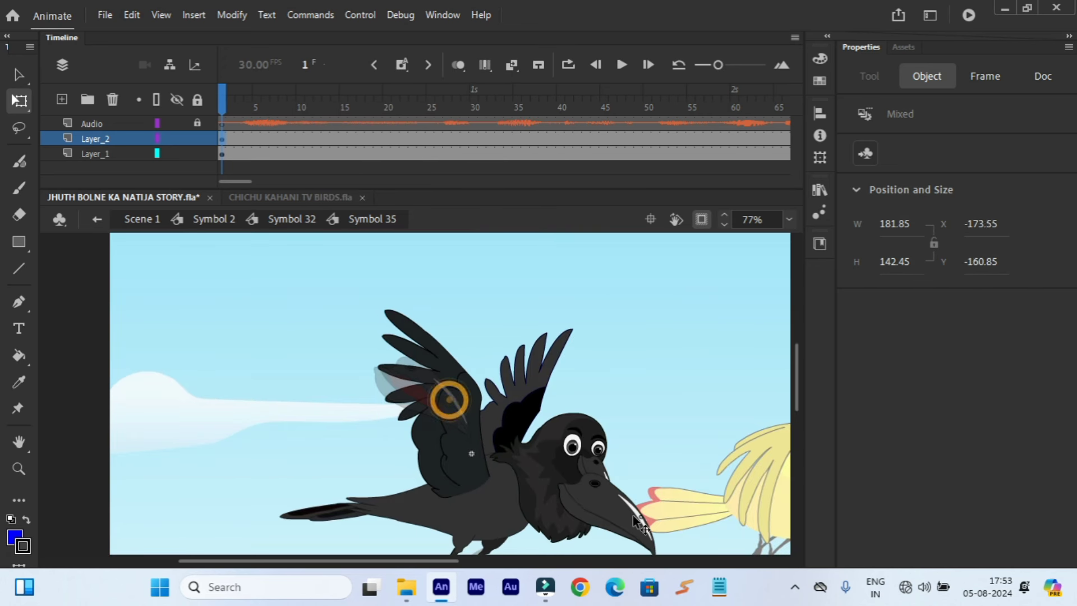
- Scale down, rotate and move the pasted beak parts so they fit the crow's face over its existing beak
{"action": "key", "text": "ctrl+="}
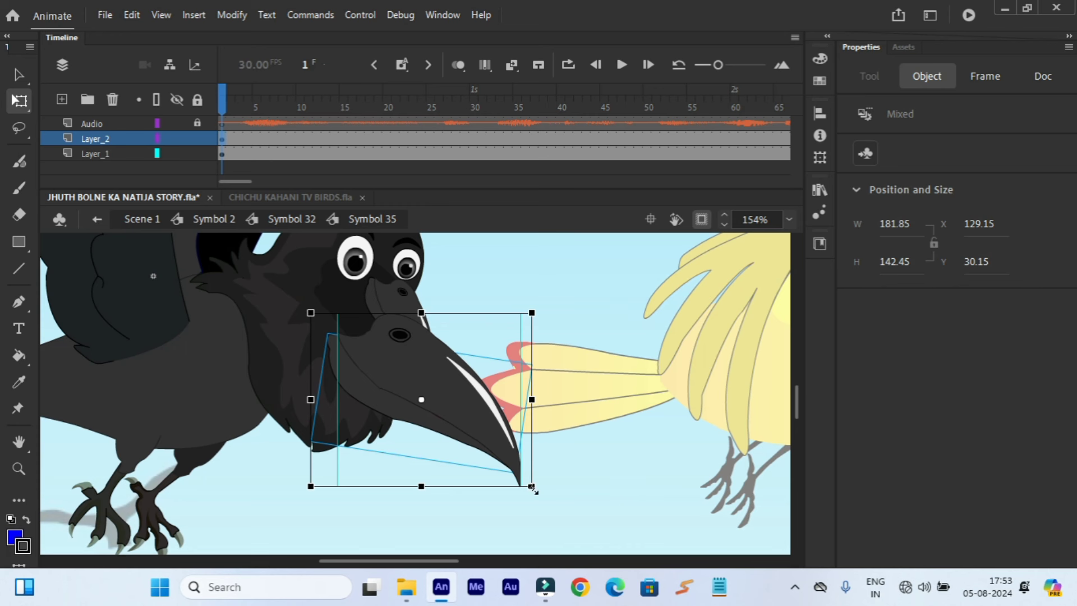
{"action": "left_click_drag", "start_coordinate": [529, 487], "coordinate": [477, 489]}
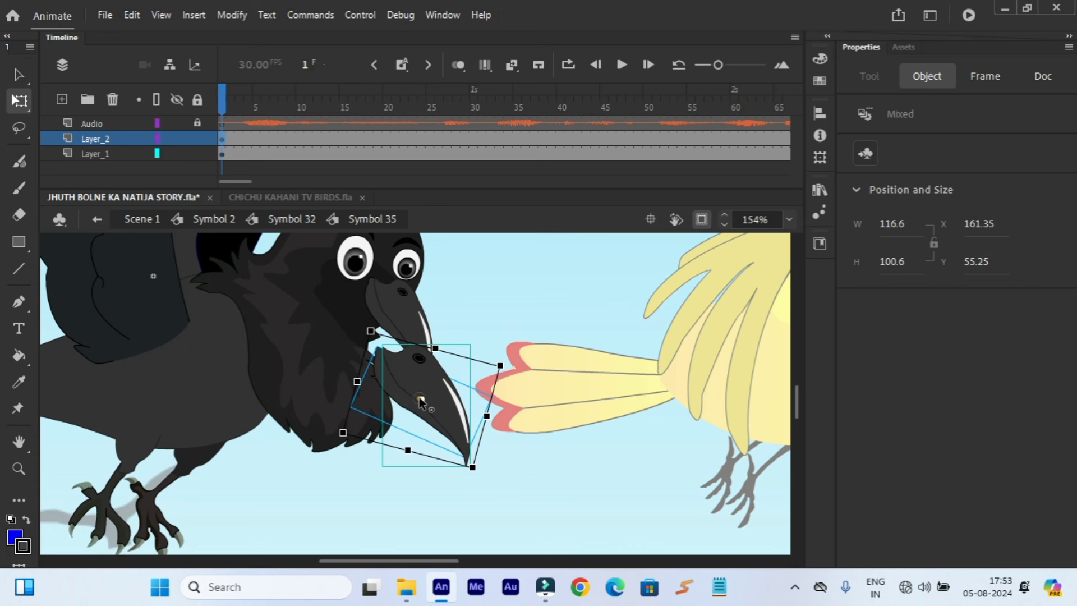
{"action": "left_click_drag", "start_coordinate": [419, 400], "coordinate": [378, 353]}
{"action": "left_click_drag", "start_coordinate": [455, 460], "coordinate": [445, 382]}
{"action": "key", "text": "ctrl+equal"}
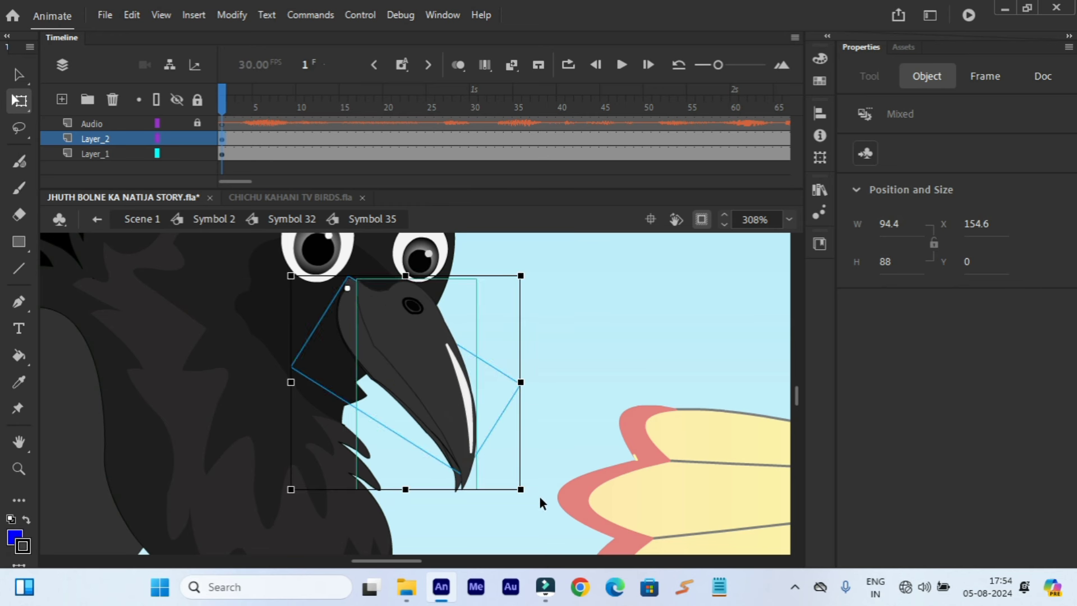
{"action": "left_click_drag", "start_coordinate": [529, 501], "coordinate": [524, 509]}
{"action": "left_click", "coordinate": [571, 418]}
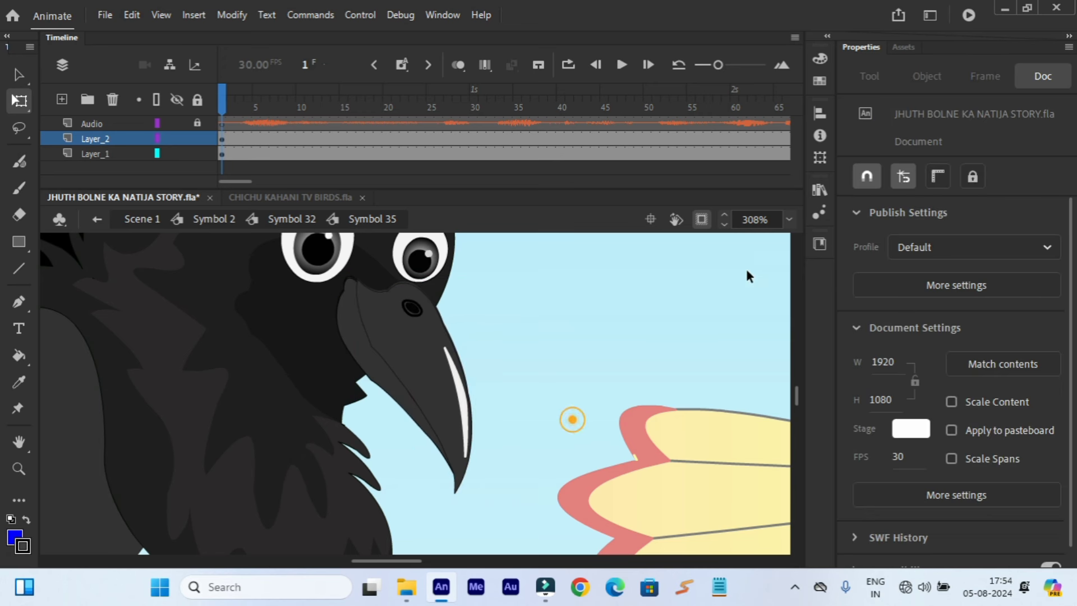
- Delete the original beak parts inside the crow's nested face copy 8 symbol and return to Symbol 35
{"action": "left_click", "coordinate": [789, 218]}
{"action": "left_click", "coordinate": [806, 231]}
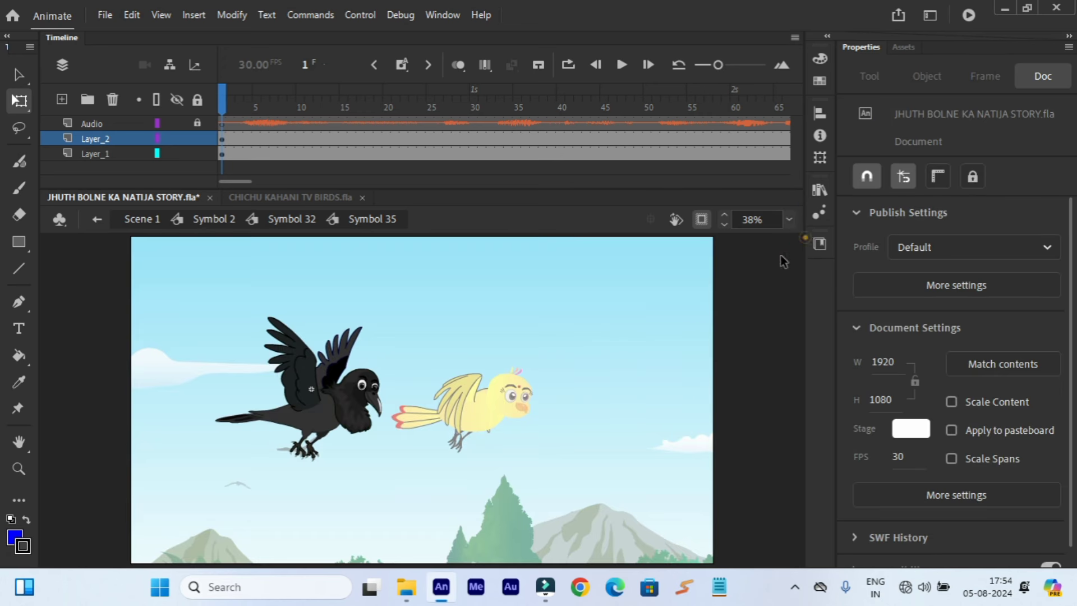
{"action": "left_click", "coordinate": [568, 393]}
{"action": "double_click", "coordinate": [357, 420]}
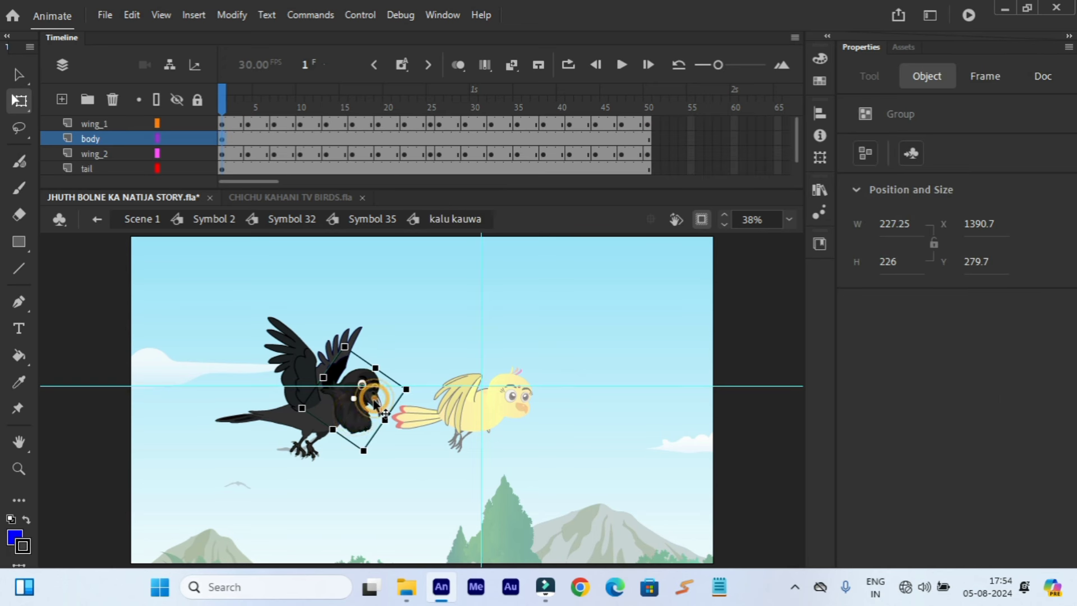
{"action": "double_click", "coordinate": [374, 402]}
{"action": "double_click", "coordinate": [375, 404]}
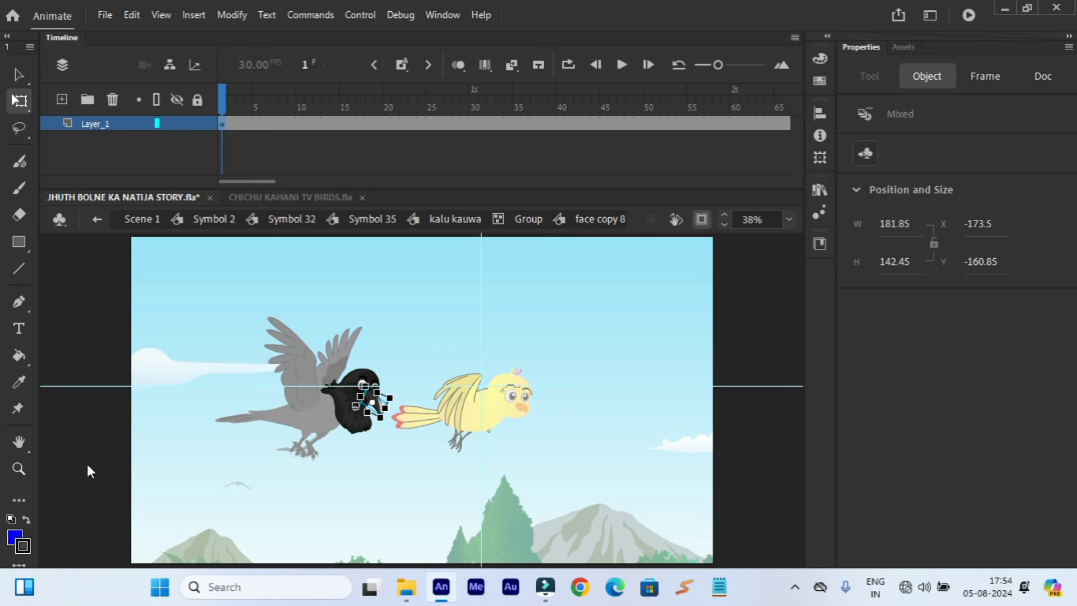
{"action": "left_click", "coordinate": [19, 469]}
{"action": "left_click", "coordinate": [392, 400]}
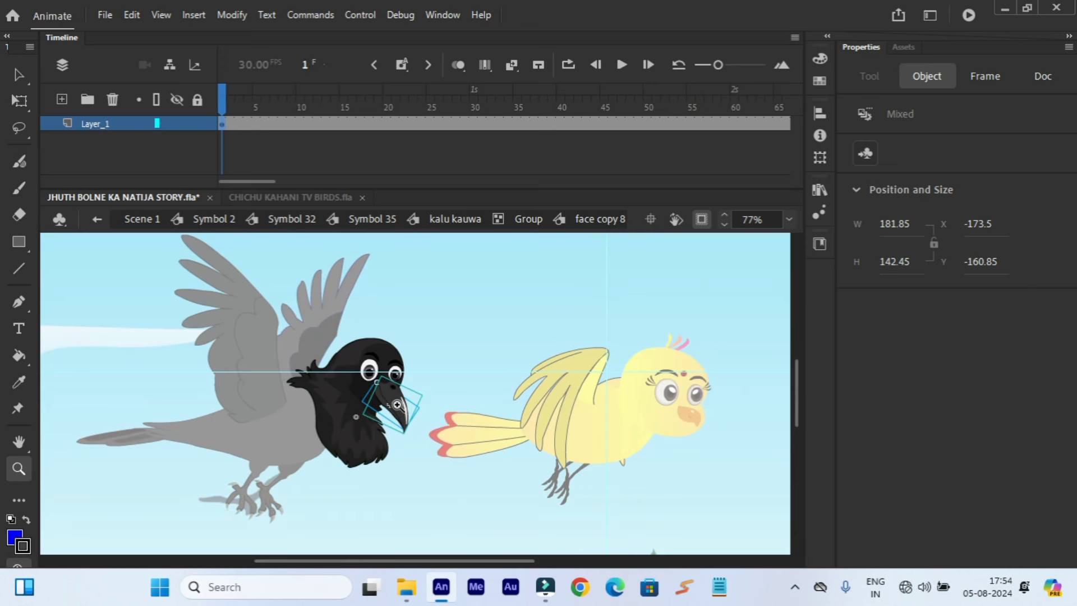
{"action": "key", "text": "Escape"}
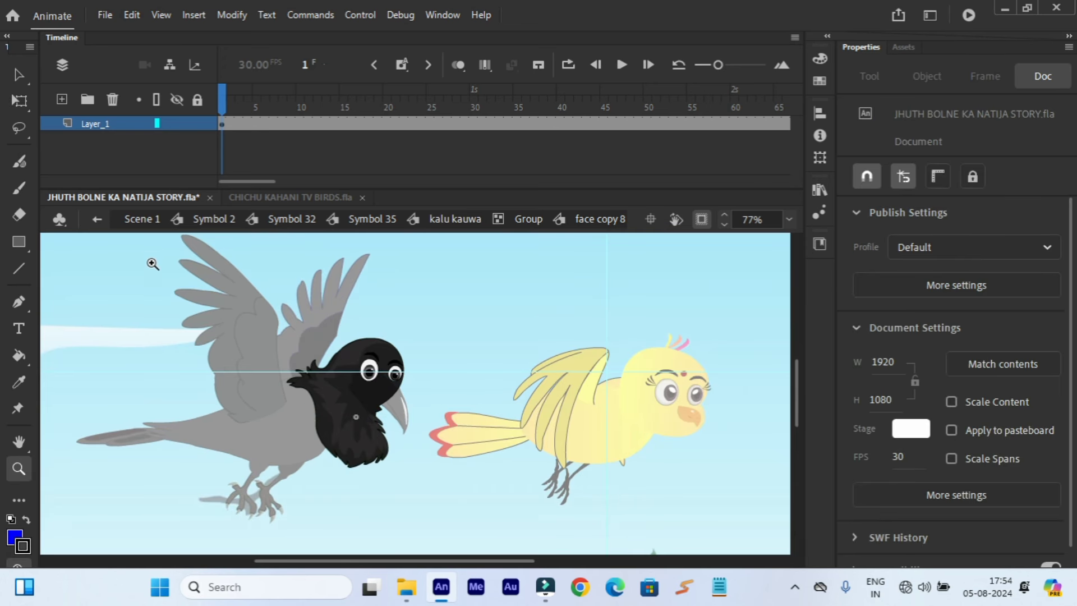
{"action": "left_click", "coordinate": [98, 219]}
{"action": "left_click", "coordinate": [98, 219]}
{"action": "left_click", "coordinate": [98, 220]}
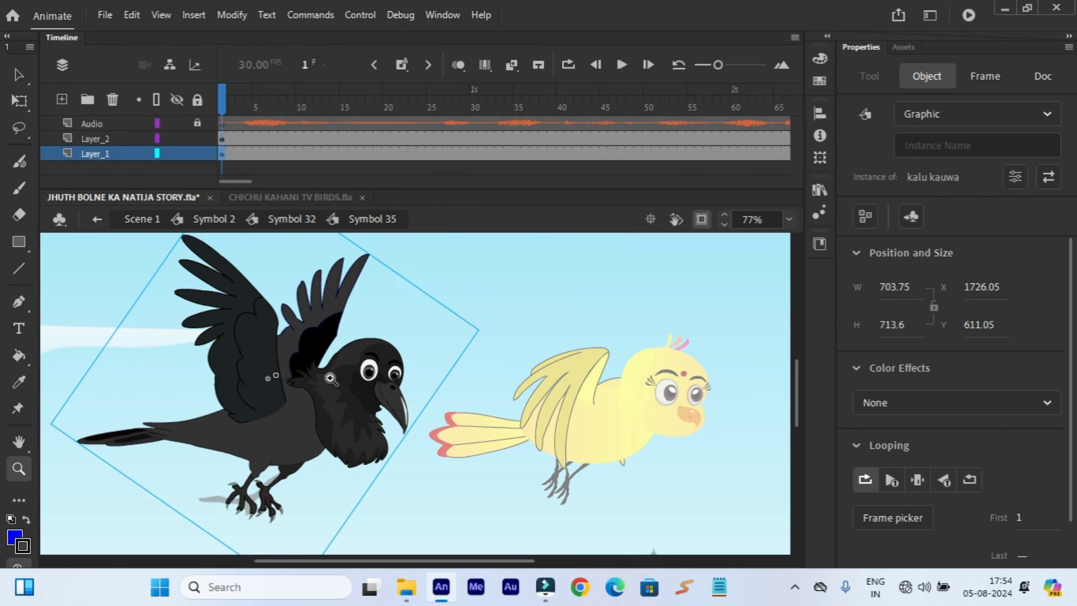
- Play the animation, stop at frame 86 and set the lower beak's graphic to play in a loop
{"action": "key", "text": "v"}
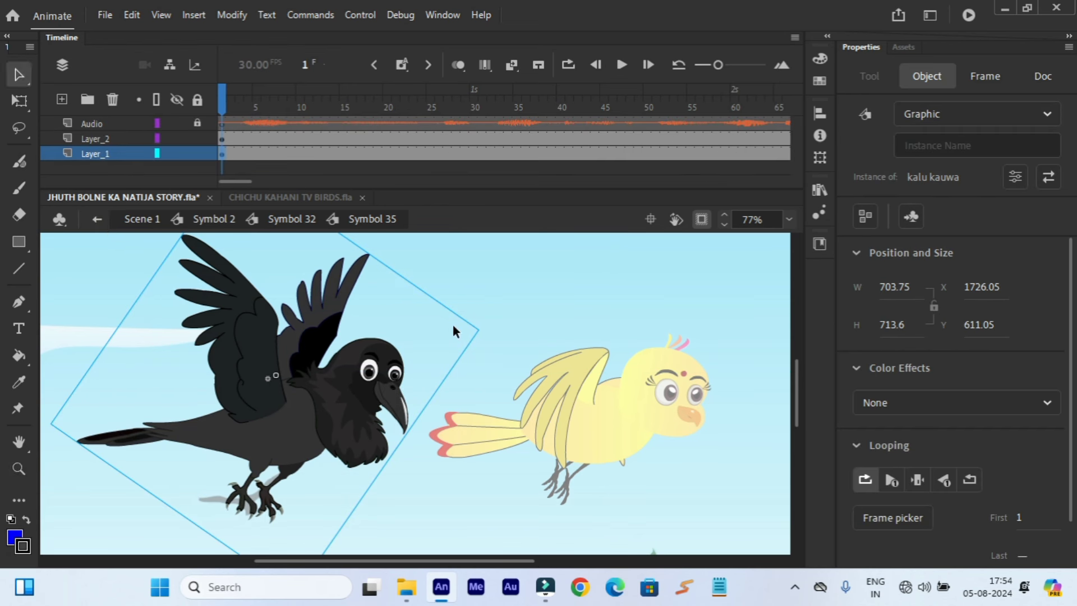
{"action": "left_click", "coordinate": [622, 67]}
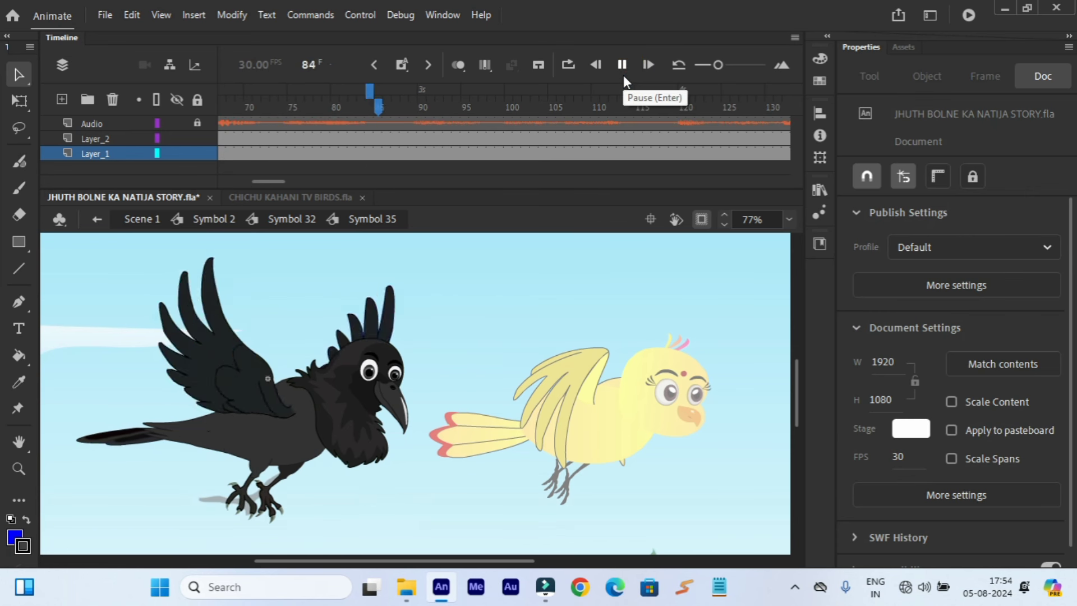
{"action": "left_click", "coordinate": [623, 66]}
{"action": "left_click", "coordinate": [387, 105]}
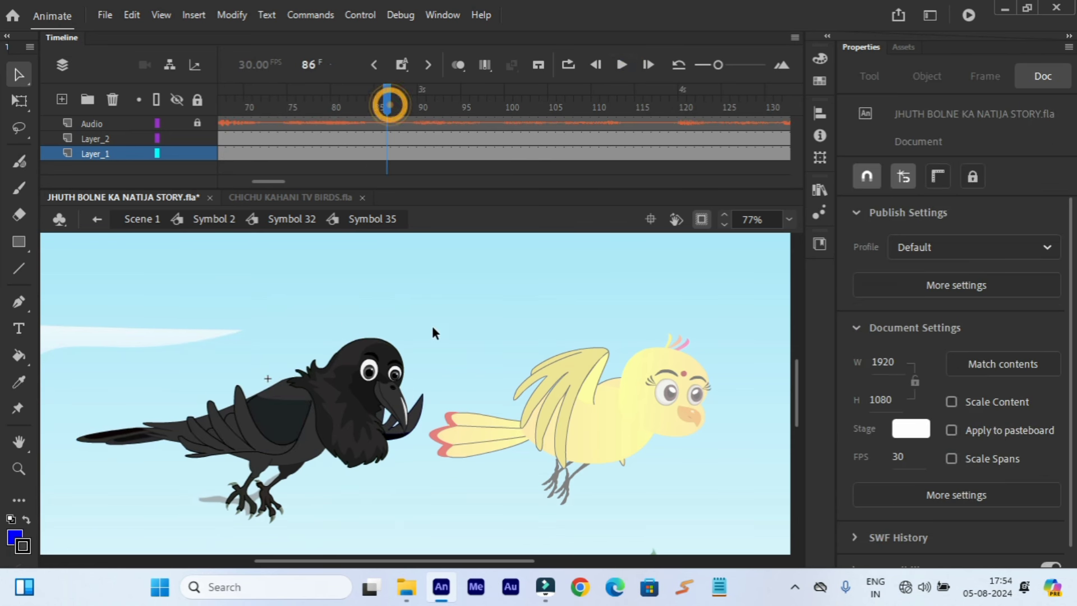
{"action": "left_click", "coordinate": [381, 405]}
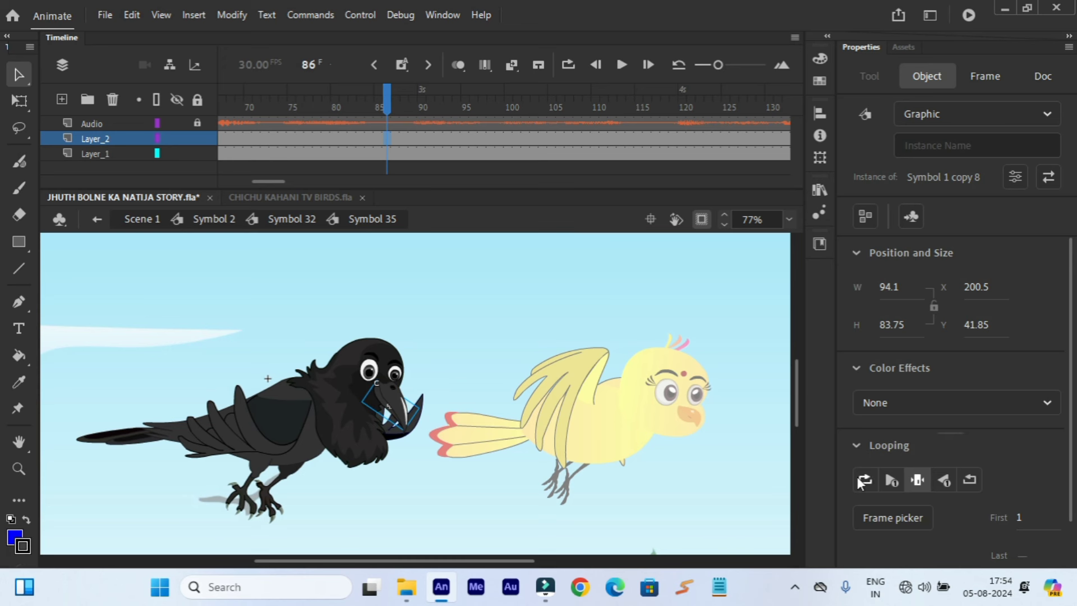
{"action": "left_click", "coordinate": [864, 480]}
- Play on through the audio, add a keyframe on Layer_2 at frame 392 and set the lower beak there to play a single frame
{"action": "left_click", "coordinate": [621, 64]}
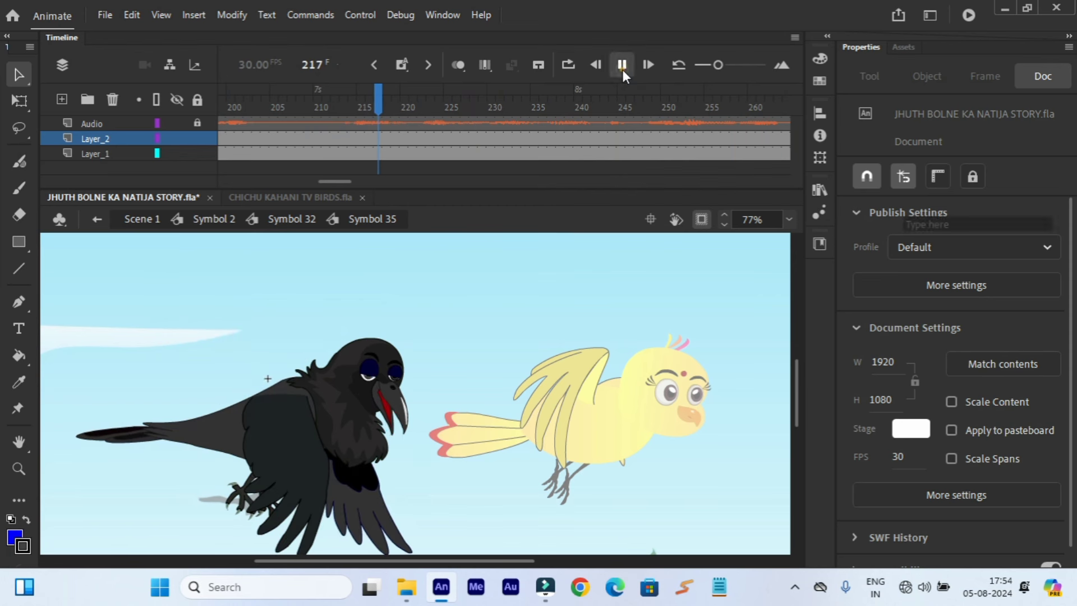
{"action": "left_click", "coordinate": [621, 66]}
{"action": "left_click", "coordinate": [621, 66]}
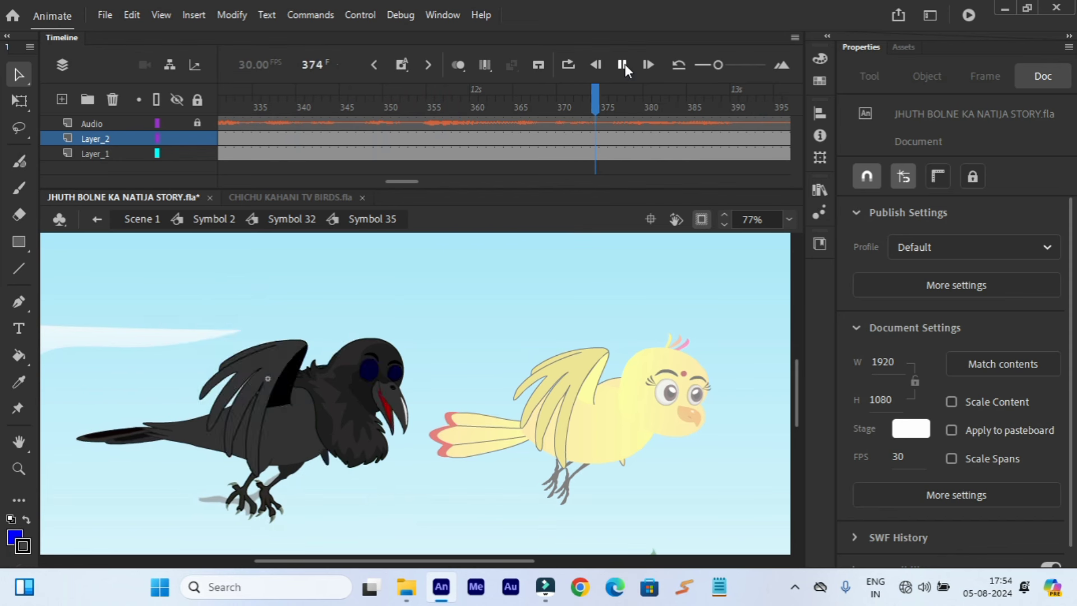
{"action": "left_click", "coordinate": [623, 64]}
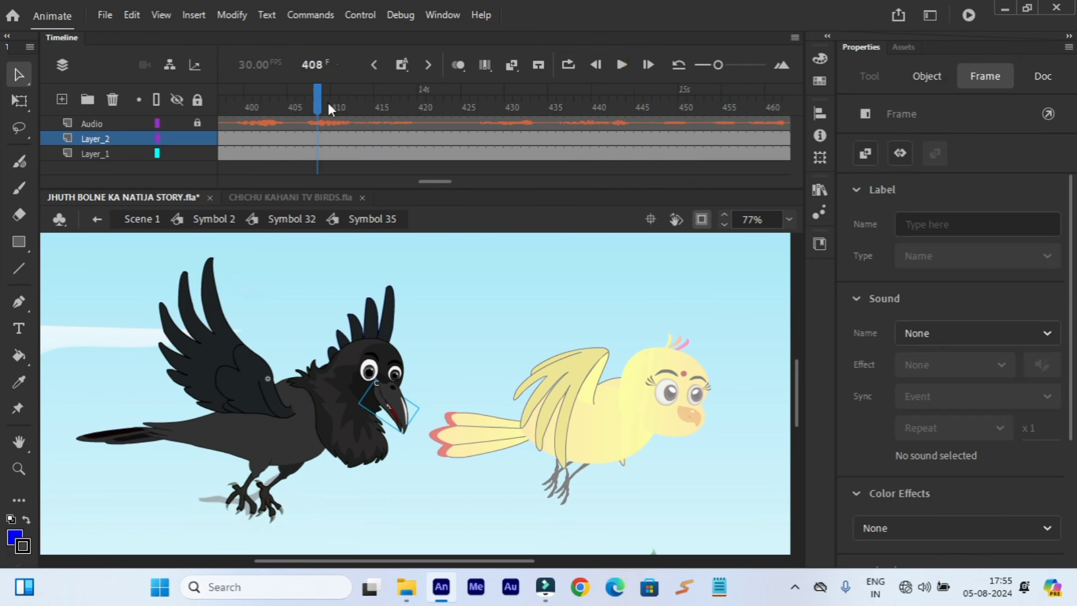
{"action": "left_click_drag", "start_coordinate": [318, 106], "coordinate": [481, 140]}
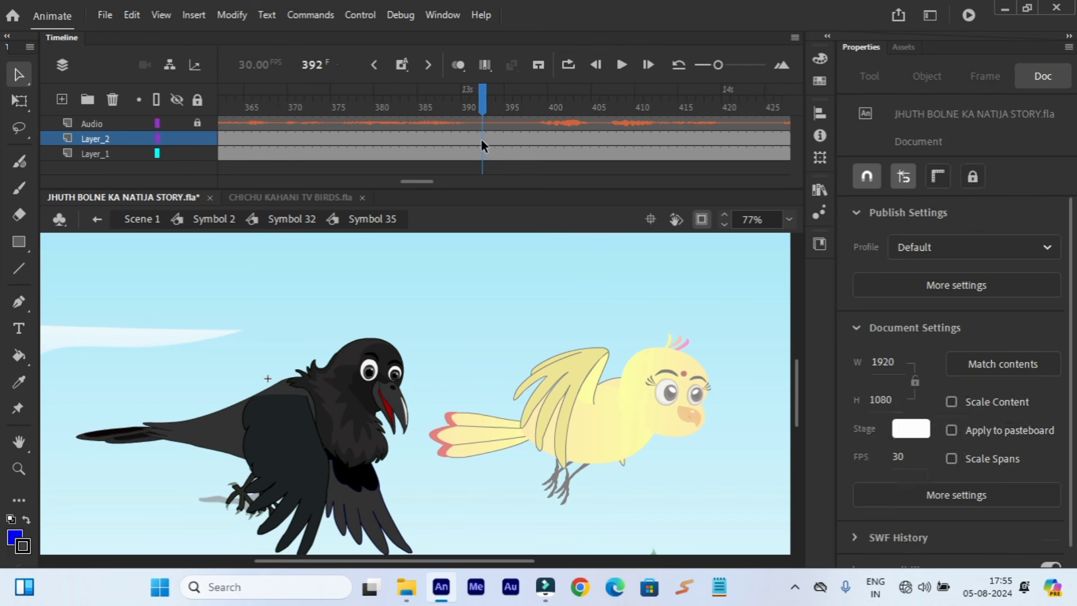
{"action": "left_click", "coordinate": [391, 422]}
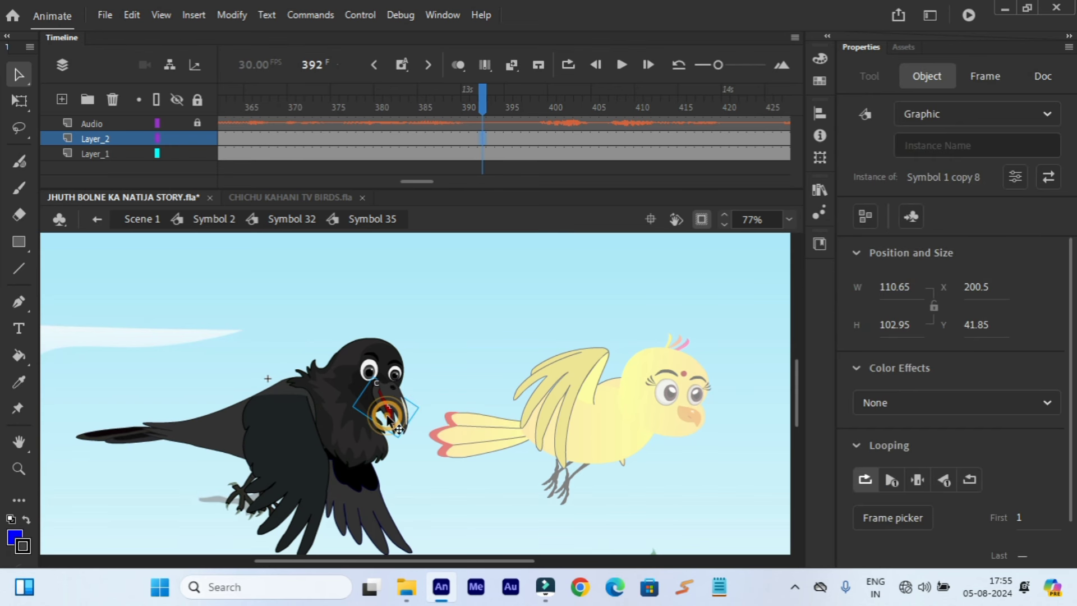
{"action": "left_click", "coordinate": [919, 480]}
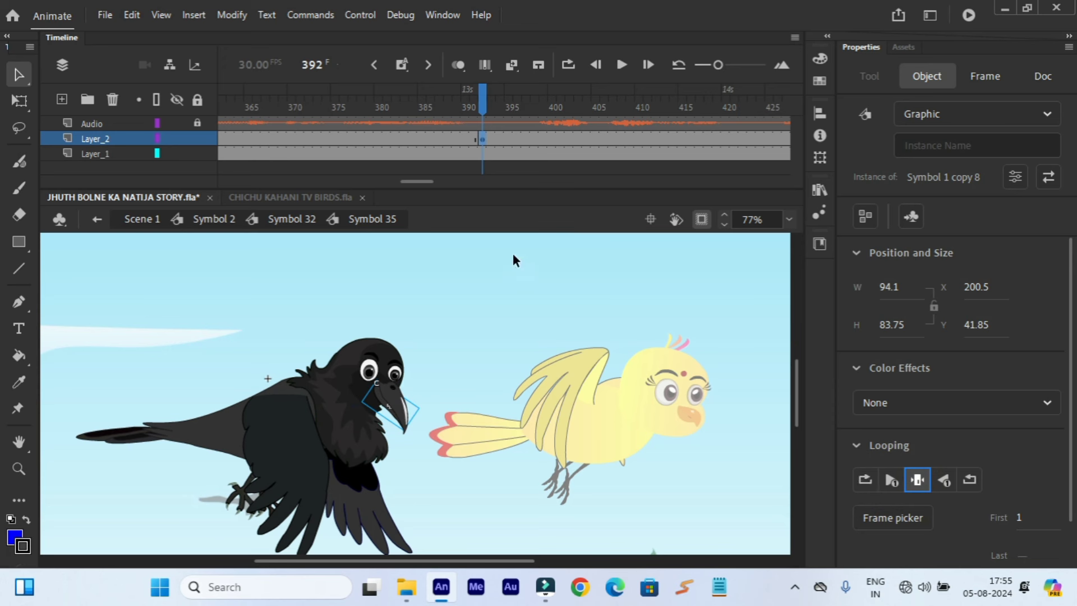
- Extend the Audio, Layer_2 and Layer_1 frames in Symbol 35 out to frame 1695
{"action": "left_click", "coordinate": [624, 65]}
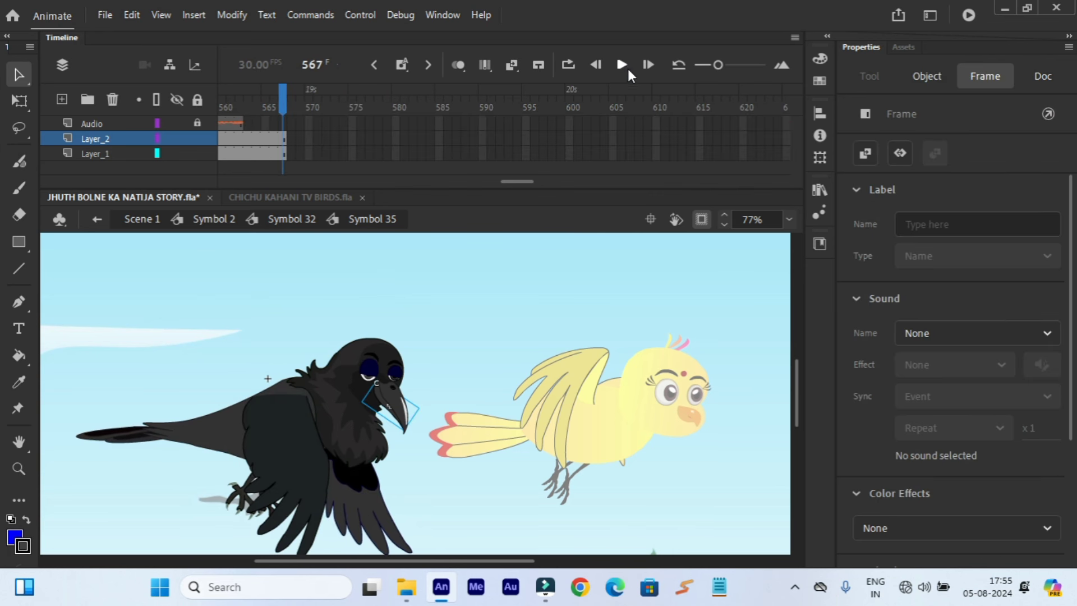
{"action": "left_click_drag", "start_coordinate": [509, 181], "coordinate": [791, 224]}
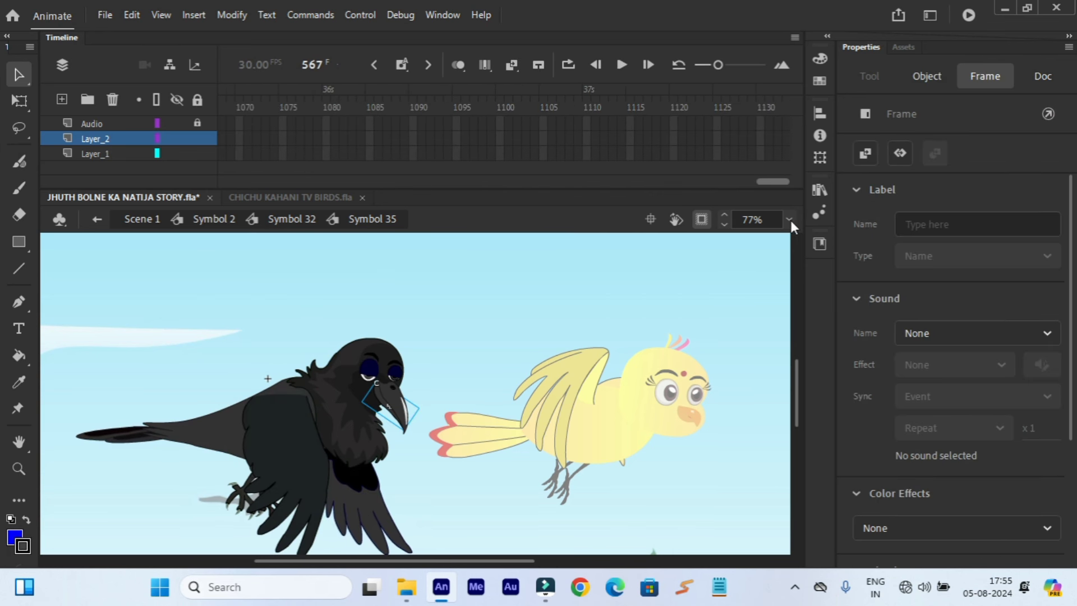
{"action": "left_click_drag", "start_coordinate": [761, 120], "coordinate": [763, 154]}
{"action": "right_click", "coordinate": [763, 153]}
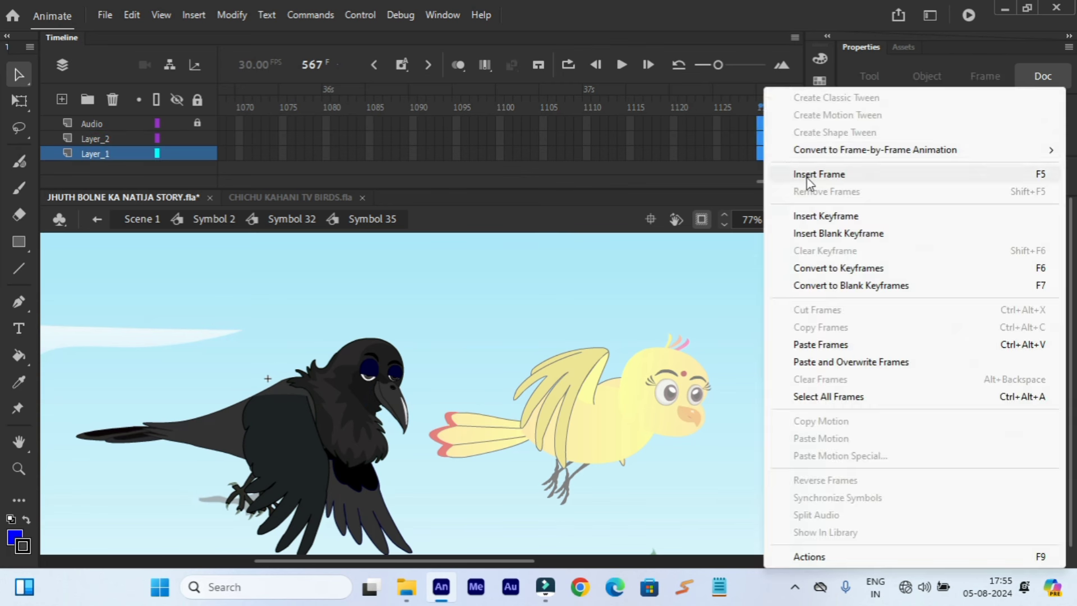
{"action": "left_click", "coordinate": [806, 174]}
{"action": "left_click_drag", "start_coordinate": [597, 180], "coordinate": [779, 156]}
{"action": "right_click", "coordinate": [779, 157]}
{"action": "left_click", "coordinate": [811, 175]}
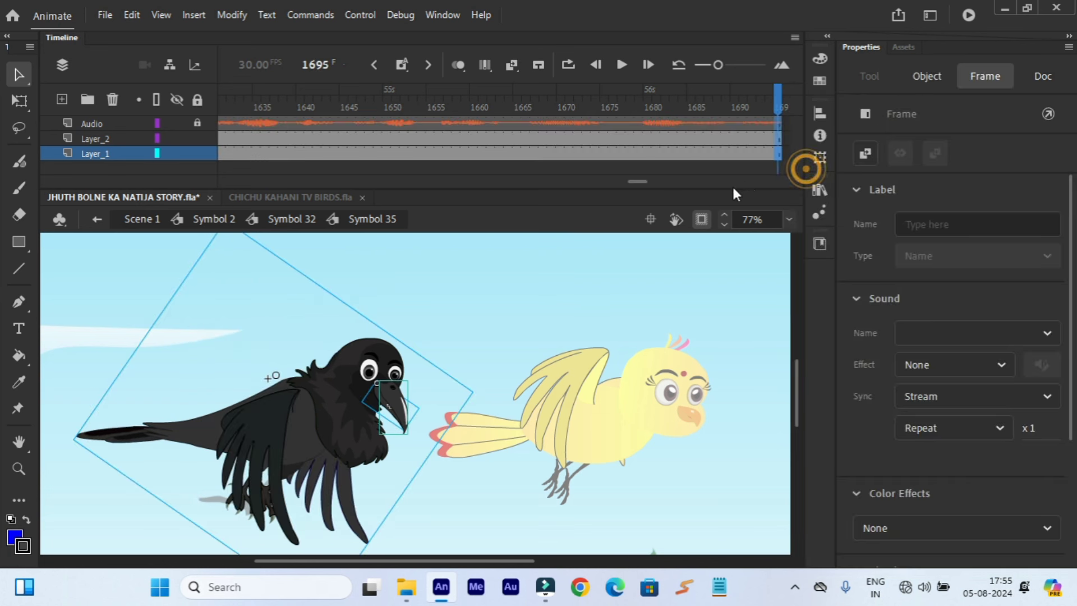
- Return to frame 1 and play Symbol 35 to check the beak movement against the audio
{"action": "left_click_drag", "start_coordinate": [628, 183], "coordinate": [387, 183]}
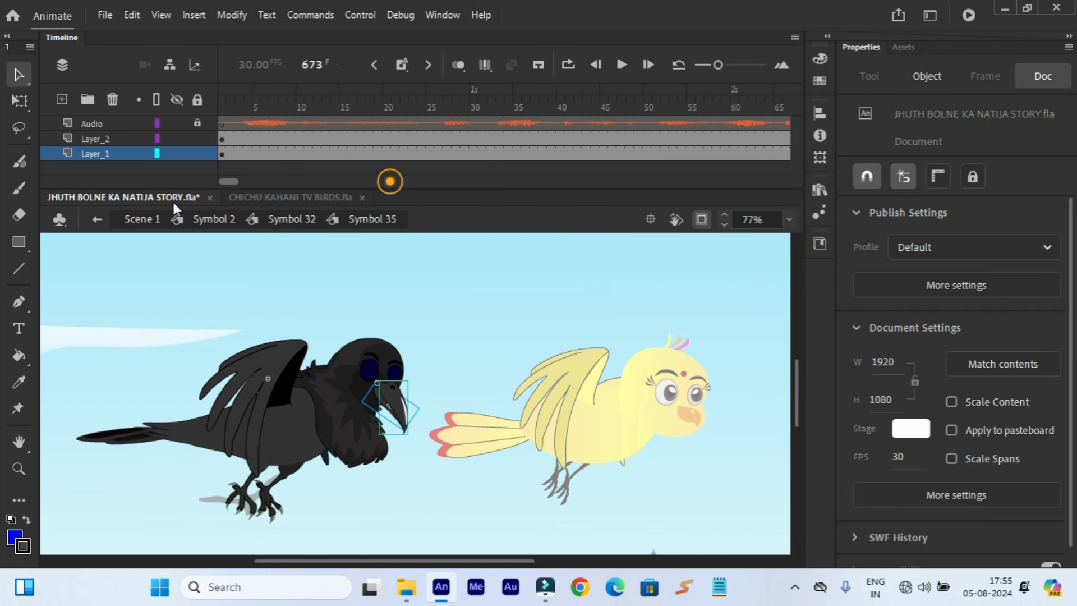
{"action": "left_click", "coordinate": [230, 100]}
{"action": "left_click", "coordinate": [222, 99]}
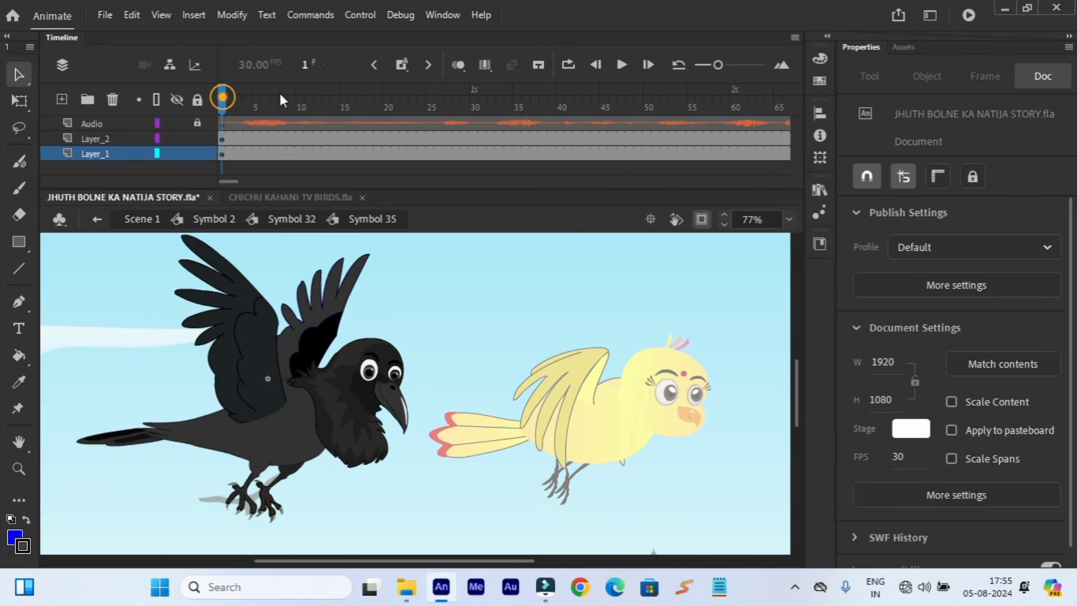
{"action": "left_click", "coordinate": [623, 66]}
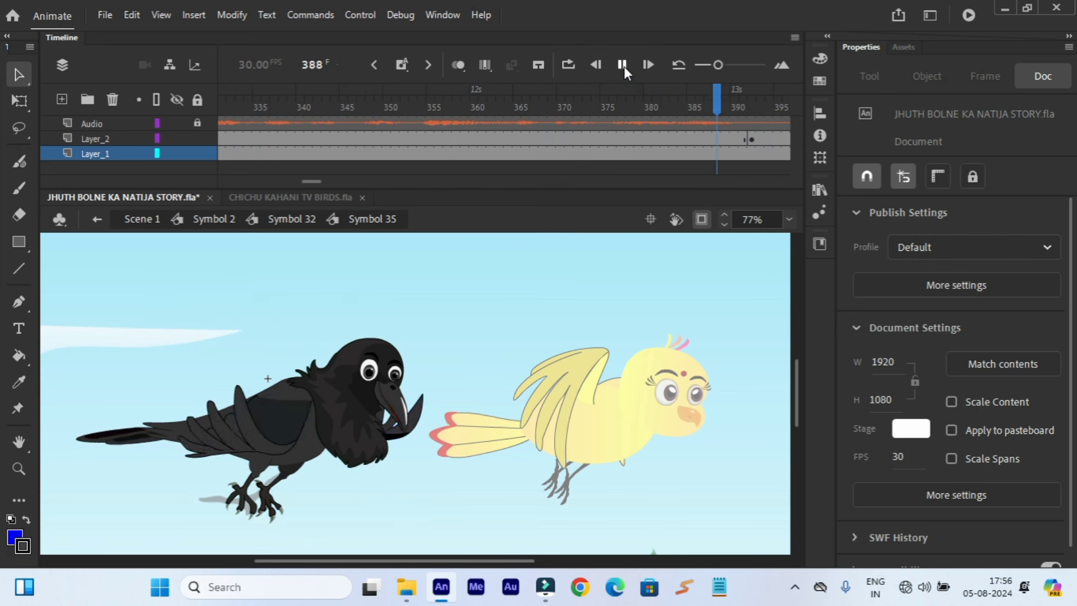
{"action": "left_click", "coordinate": [622, 65]}
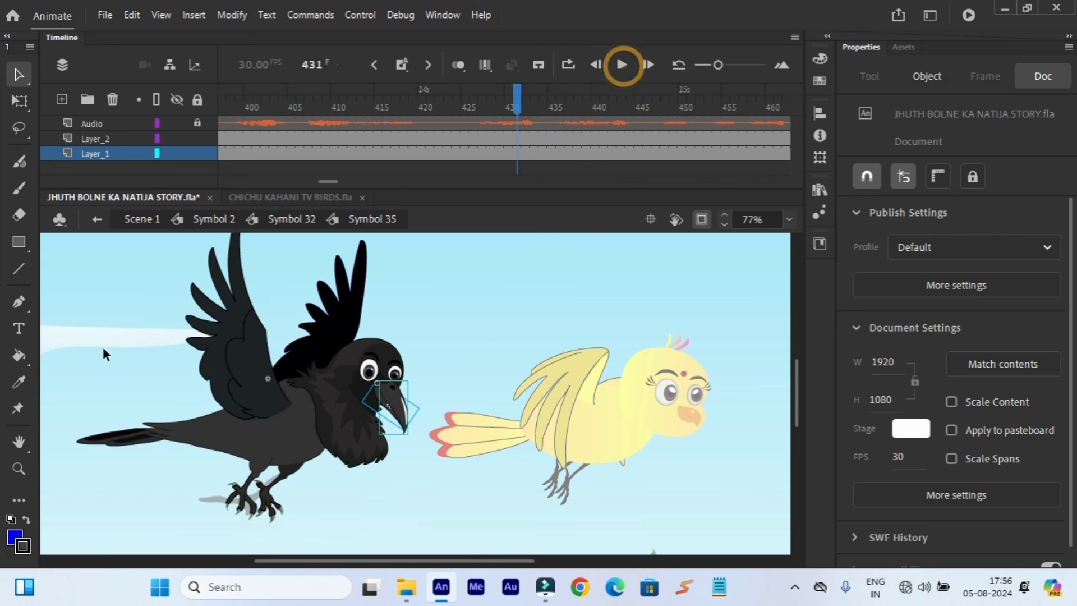
- Go back up to Symbol 32, fit the scene in view and play the animation from frame 1
{"action": "left_click", "coordinate": [97, 220]}
{"action": "left_click_drag", "start_coordinate": [470, 178], "coordinate": [210, 173]}
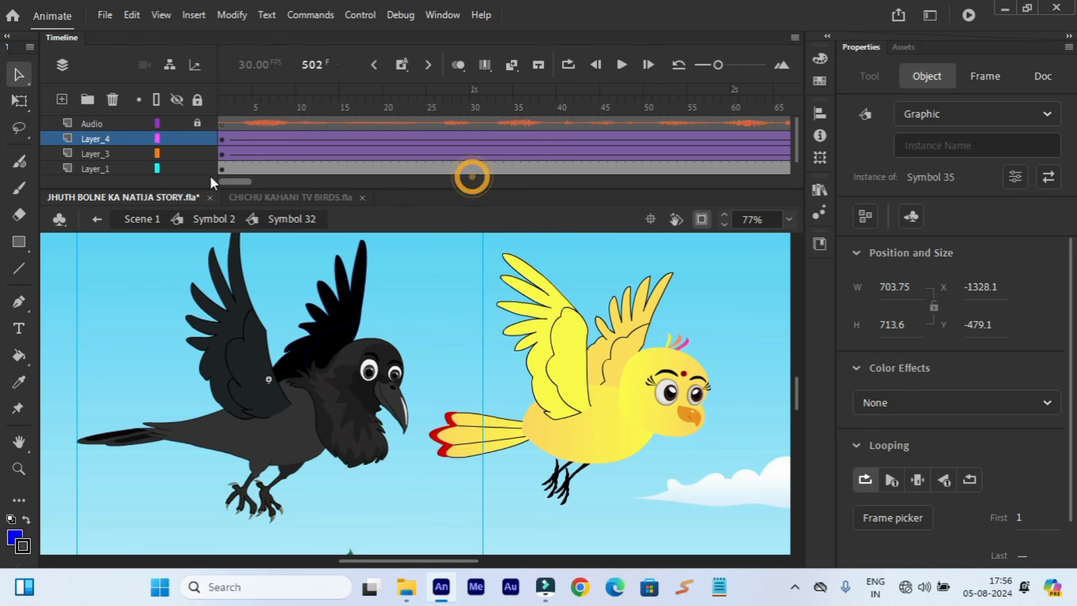
{"action": "left_click", "coordinate": [220, 102]}
{"action": "left_click", "coordinate": [789, 219]}
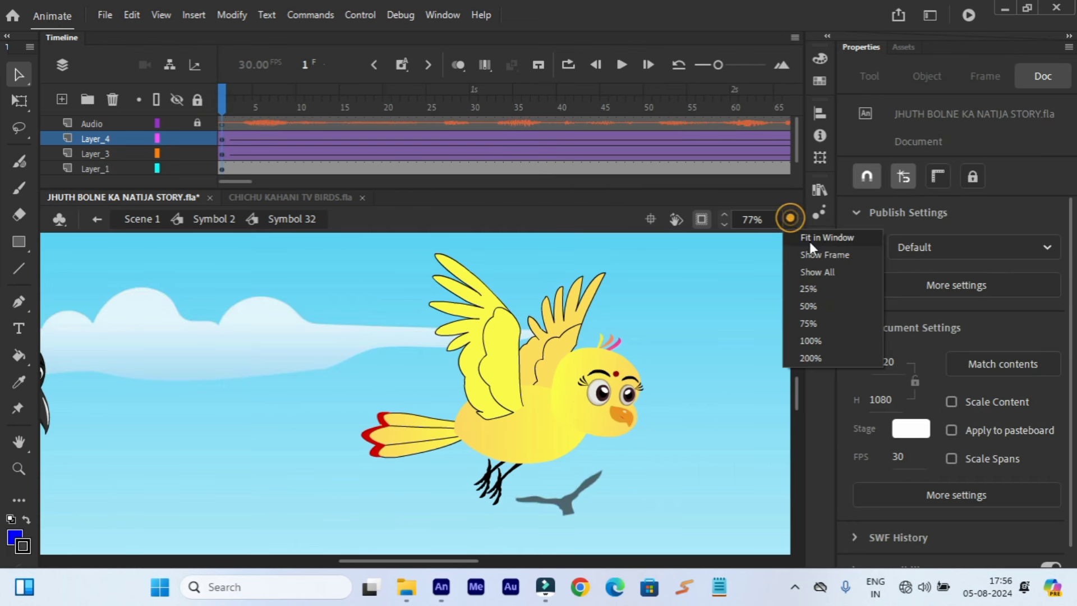
{"action": "left_click", "coordinate": [809, 241]}
{"action": "left_click", "coordinate": [621, 72]}
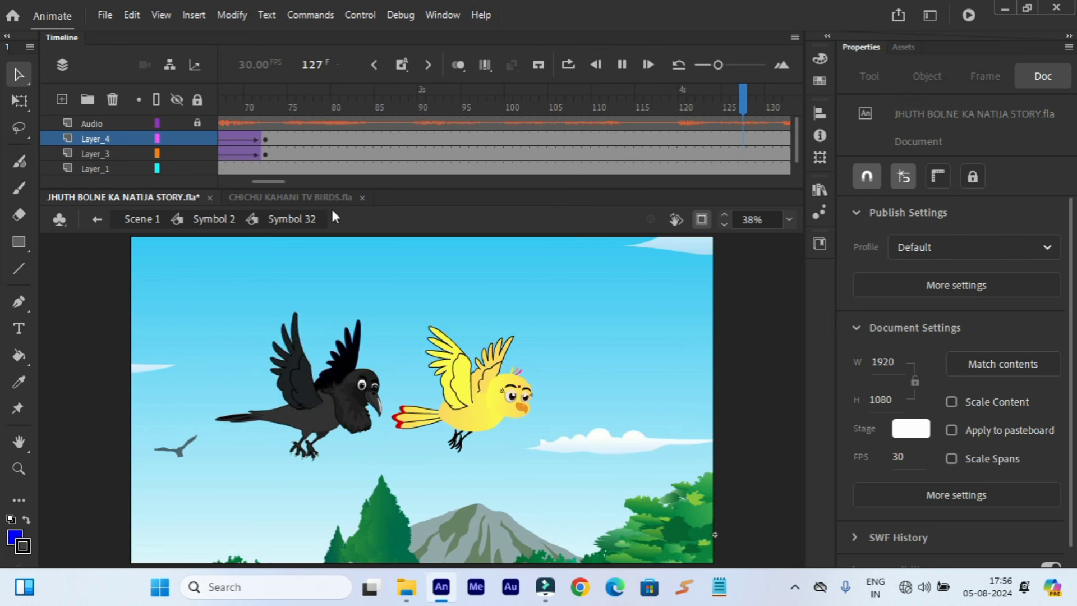
{"action": "left_click", "coordinate": [283, 100]}
- Select the crow at the frame 72 keyframe on Layer_4 and set its first looping frame to 72
{"action": "left_click_drag", "start_coordinate": [291, 181], "coordinate": [261, 185]}
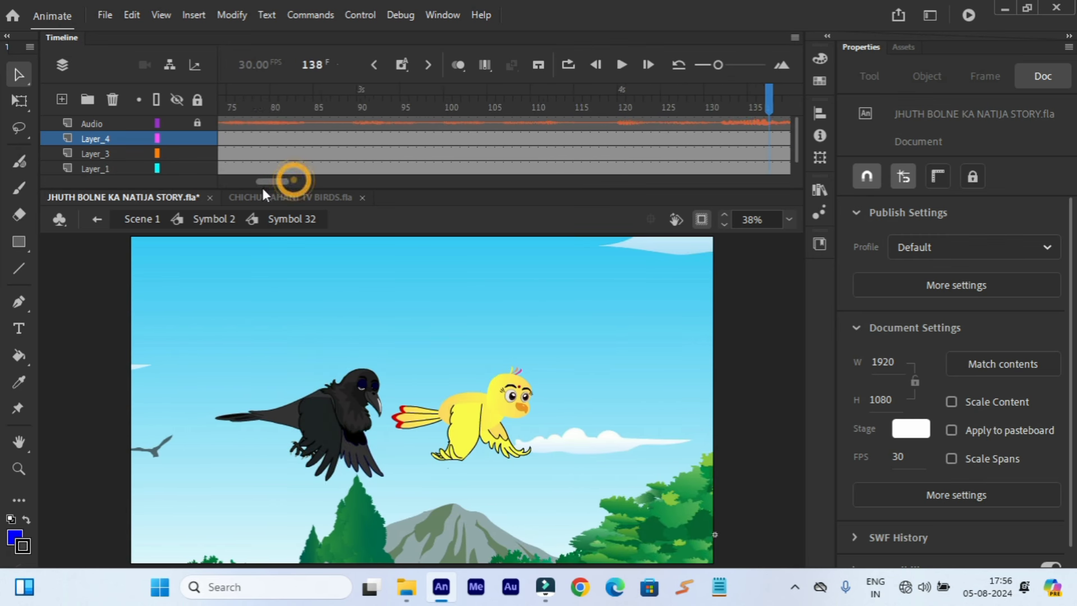
{"action": "left_click", "coordinate": [386, 138]}
{"action": "left_click", "coordinate": [386, 139]}
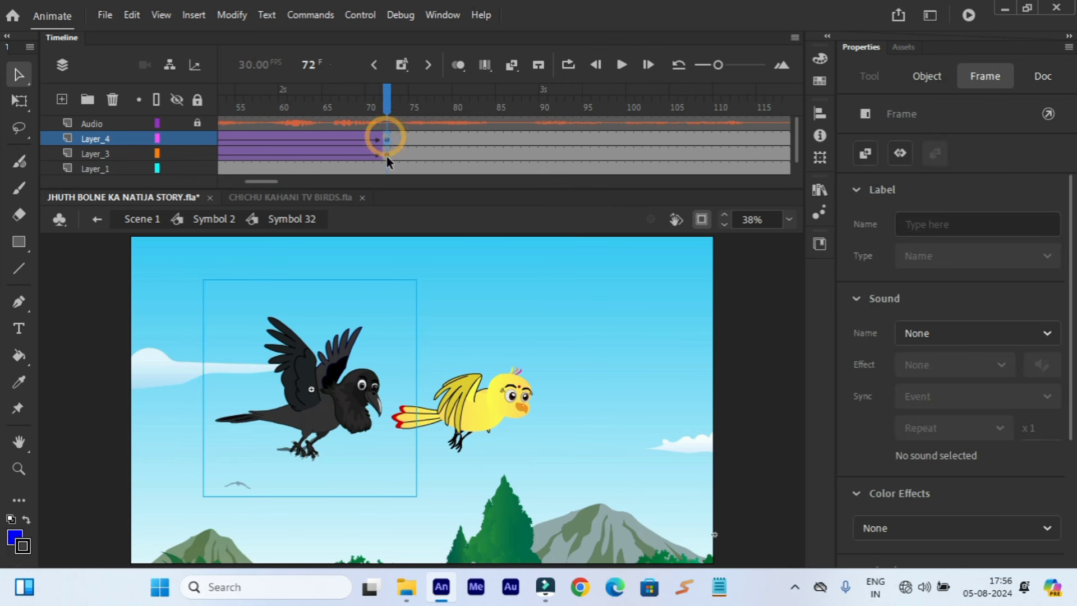
{"action": "left_click", "coordinate": [360, 421]}
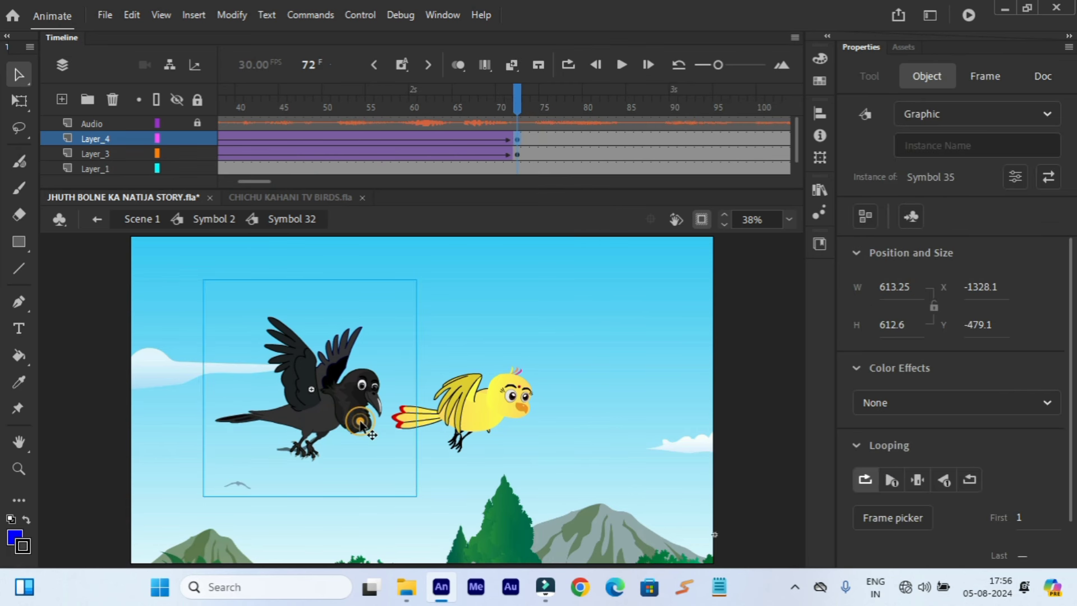
{"action": "left_click", "coordinate": [1021, 519]}
{"action": "type", "text": "72"}
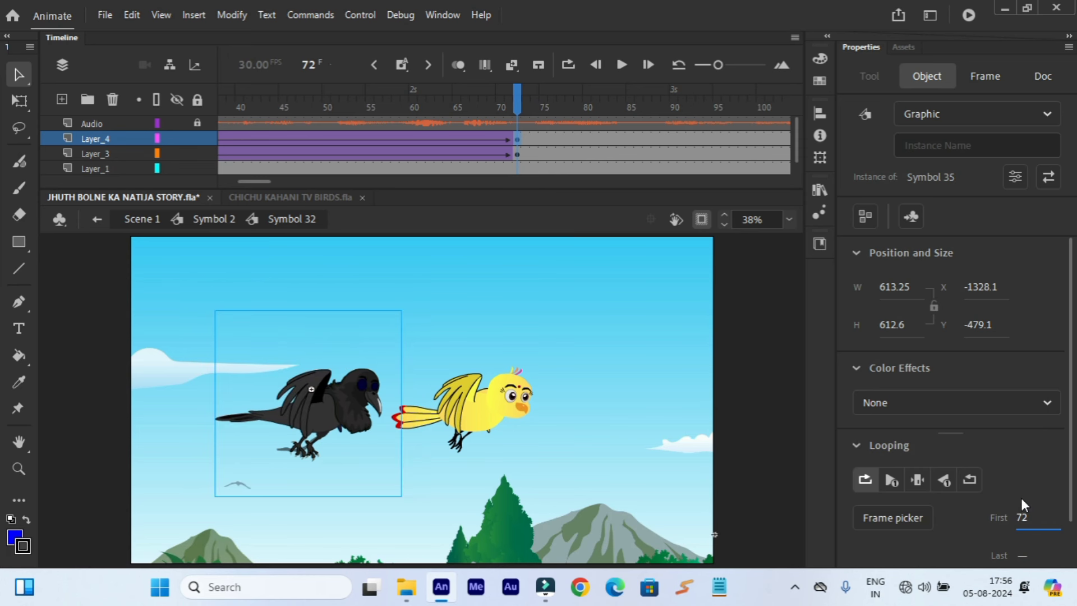
- Deselect the crow and play Symbol 32 from frame 1 to check both birds' flight, stopping at frame 427
{"action": "left_click", "coordinate": [639, 394]}
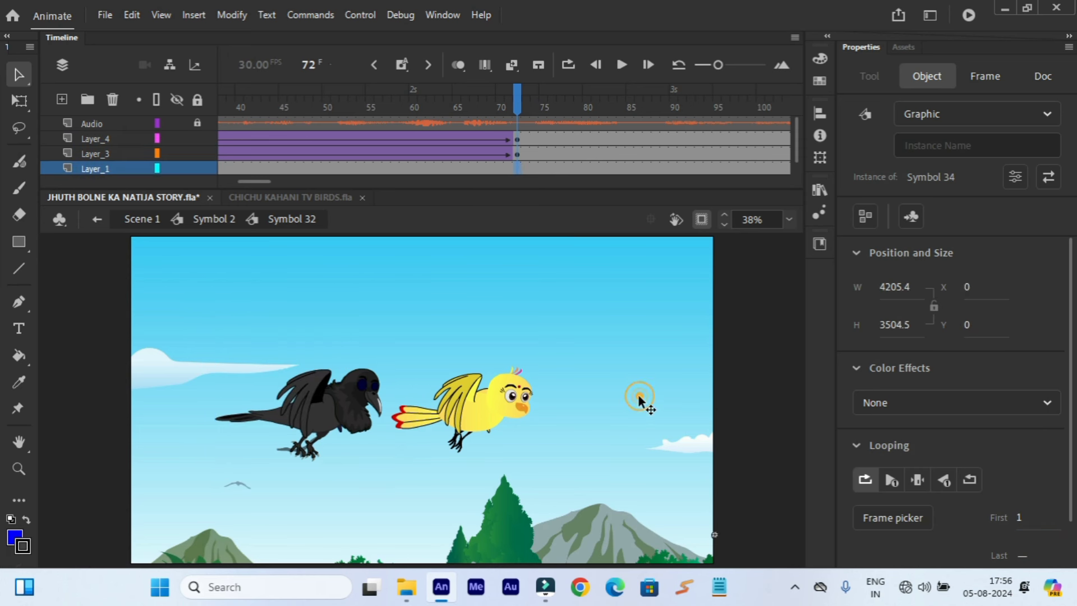
{"action": "left_click_drag", "start_coordinate": [263, 181], "coordinate": [246, 181]}
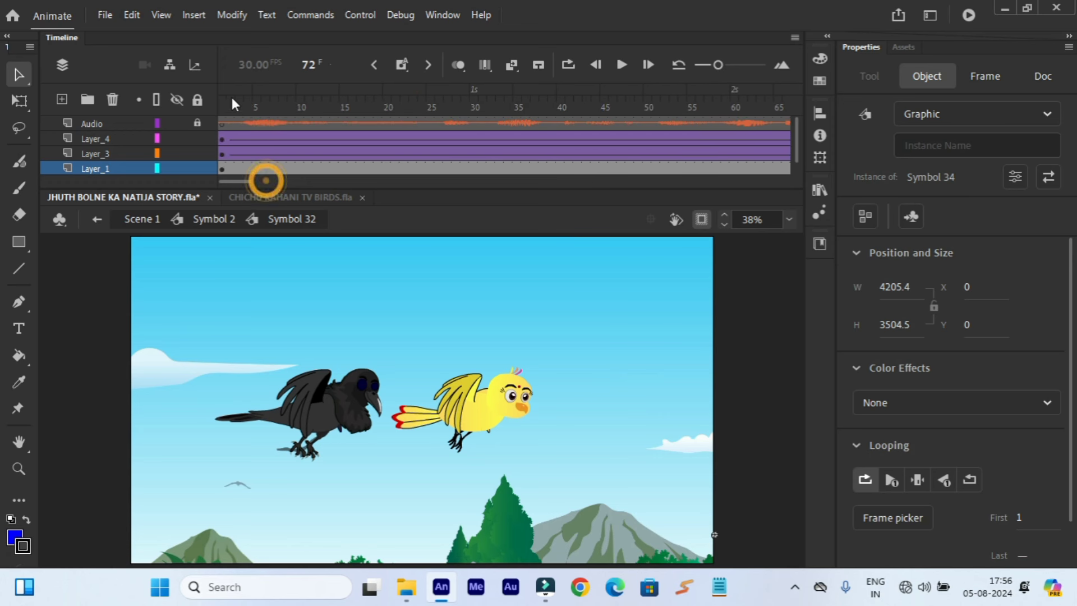
{"action": "left_click", "coordinate": [224, 106]}
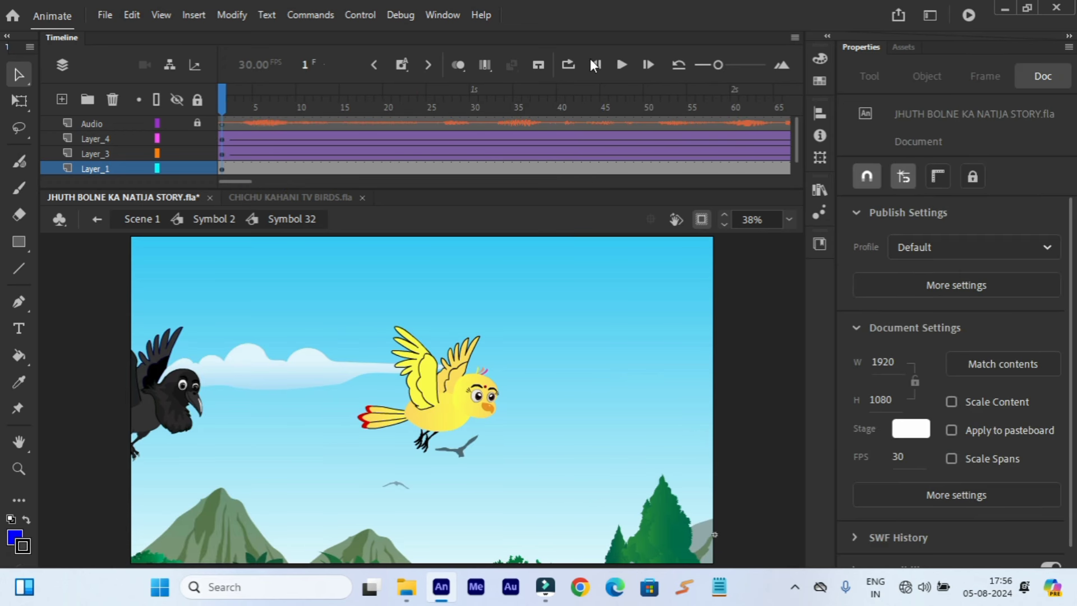
{"action": "left_click", "coordinate": [620, 67]}
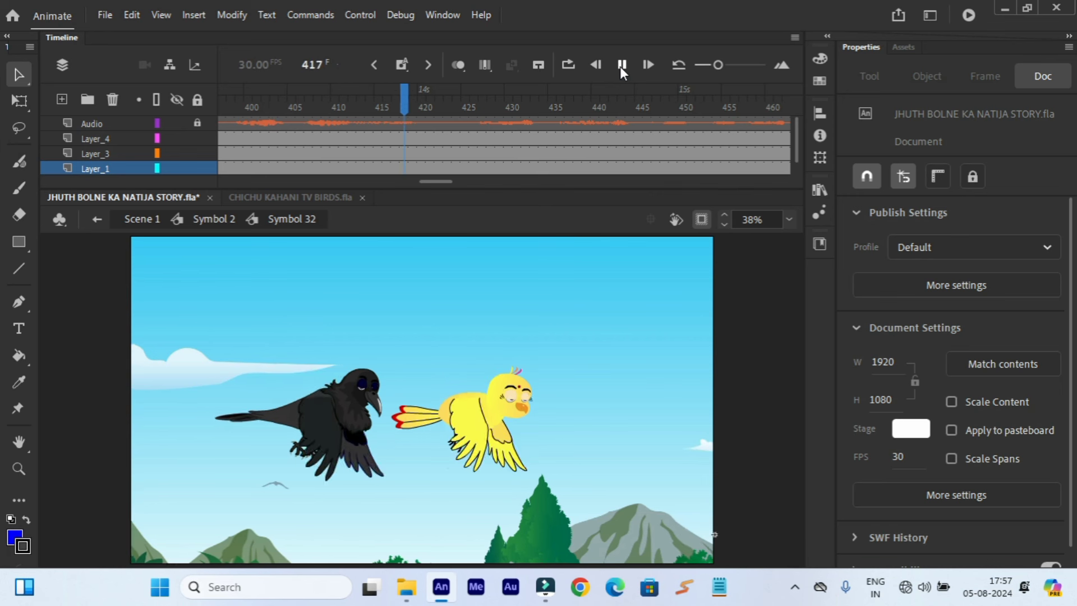
{"action": "left_click", "coordinate": [621, 67]}
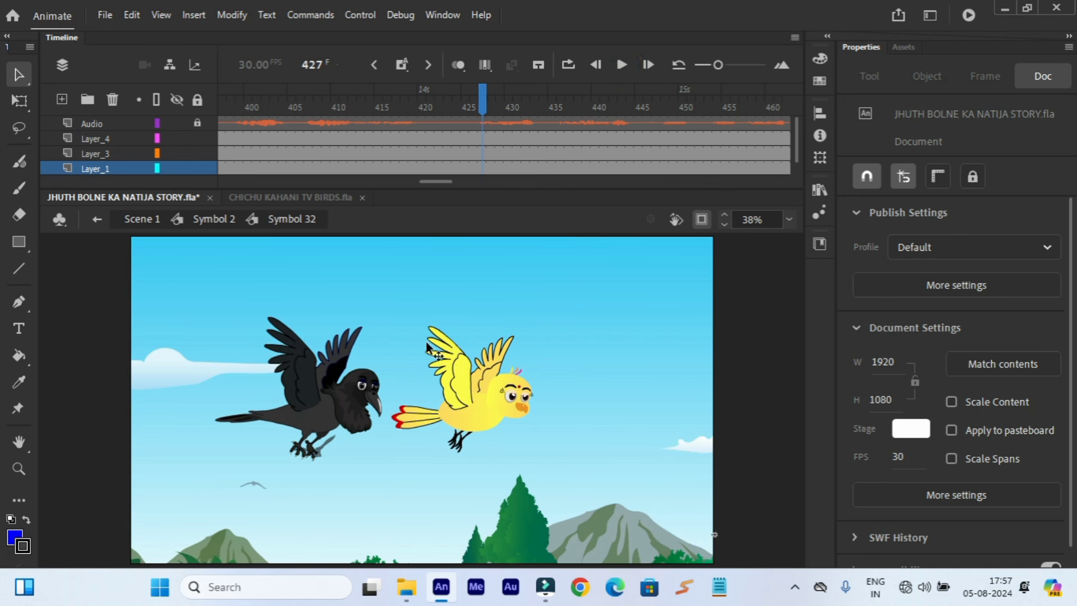
- Return to frame 1 of Symbol 32 and copy the Audio layer
{"action": "left_click_drag", "start_coordinate": [441, 181], "coordinate": [157, 163]}
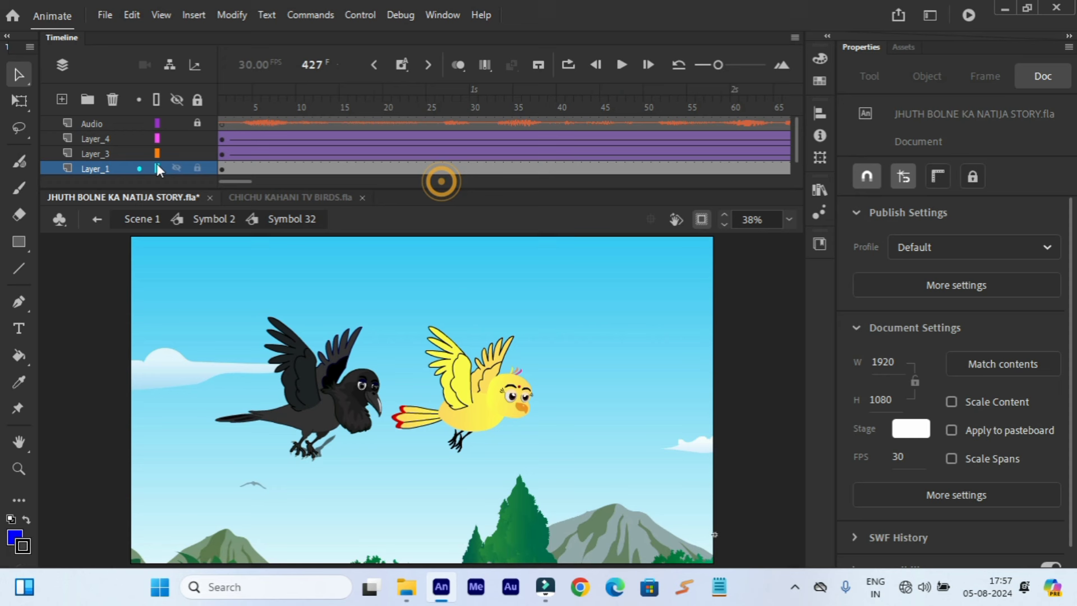
{"action": "left_click", "coordinate": [223, 103]}
{"action": "right_click", "coordinate": [103, 123]}
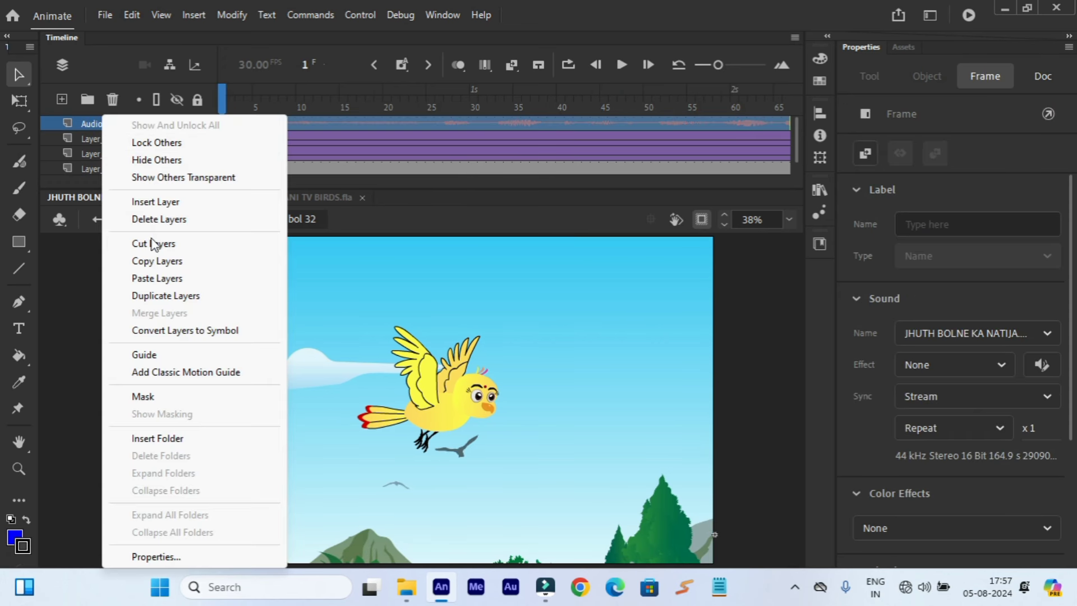
{"action": "left_click", "coordinate": [150, 260]}
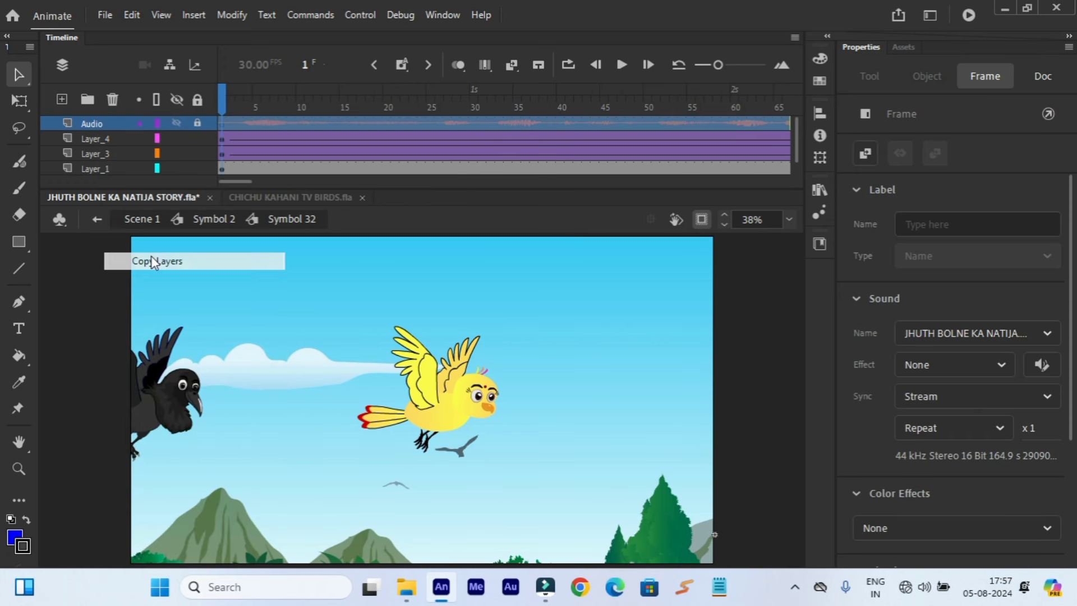
{"action": "double_click", "coordinate": [434, 414]}
{"action": "left_click", "coordinate": [477, 398]}
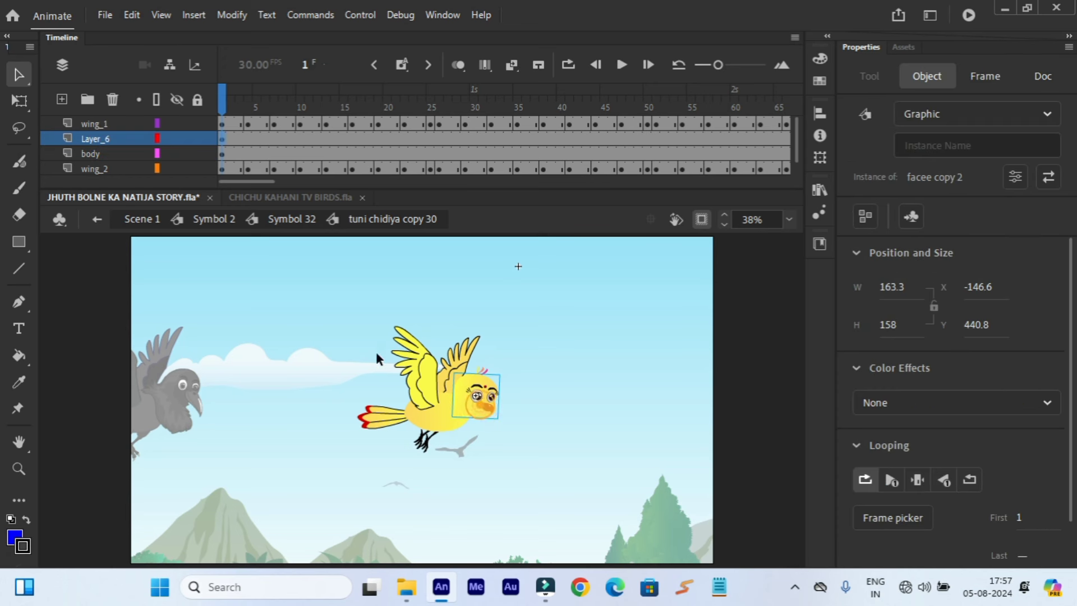
{"action": "left_click", "coordinate": [98, 222]}
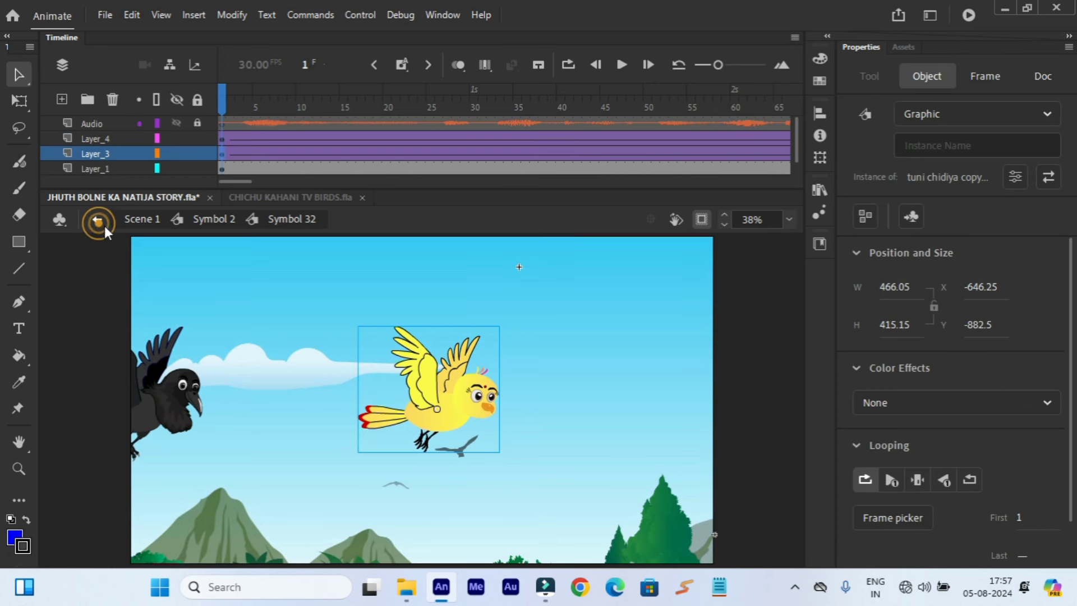
{"action": "left_click", "coordinate": [224, 169]}
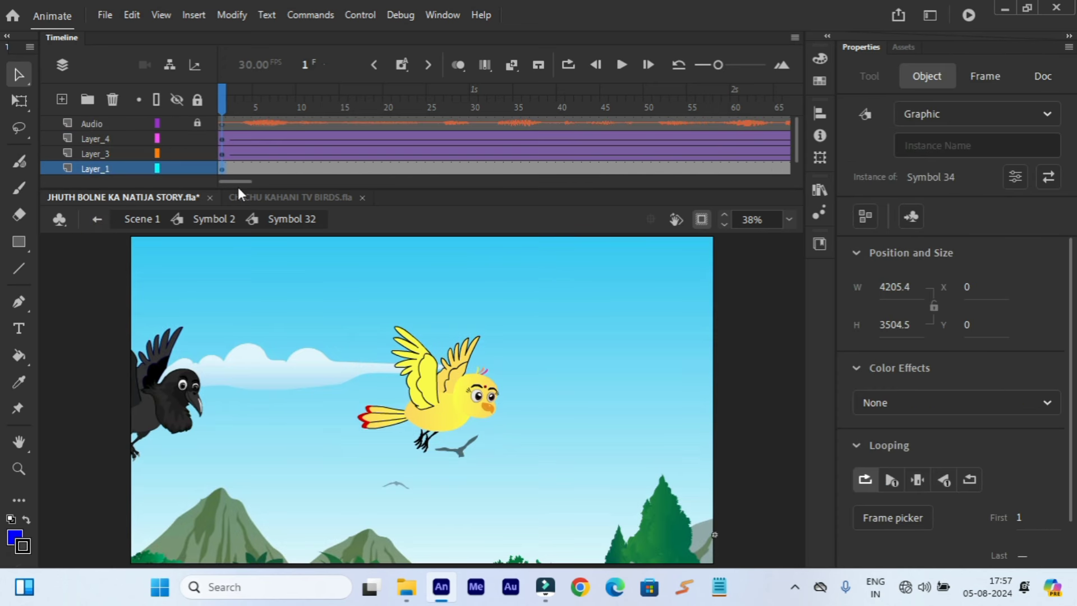
- Clear the yellow bird's frame 72 keyframe on Layer_3 and remove that layer's classic tween
{"action": "left_click_drag", "start_coordinate": [238, 183], "coordinate": [248, 183]}
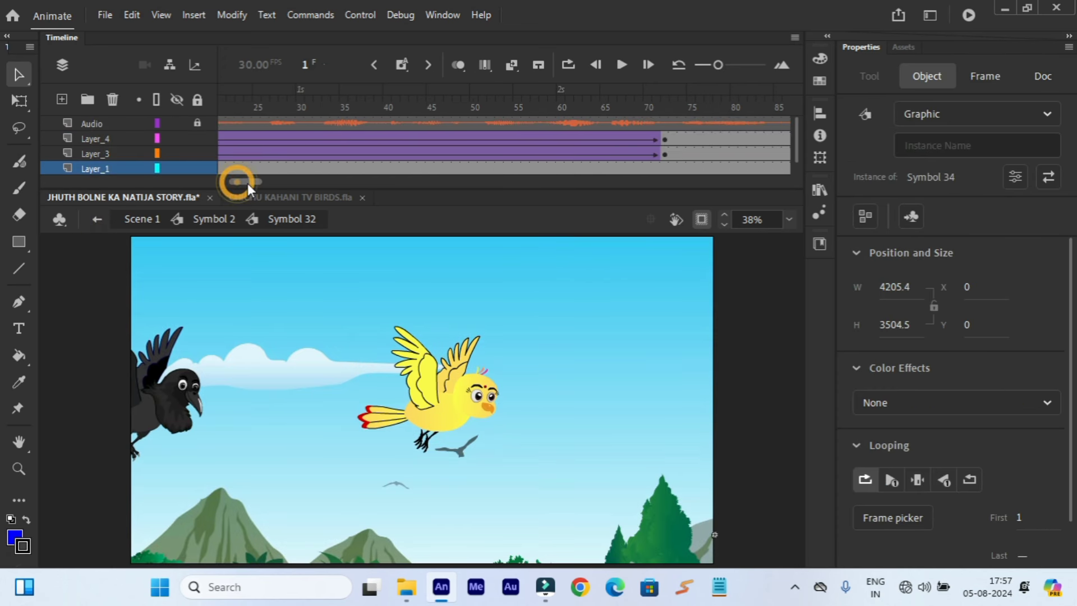
{"action": "left_click", "coordinate": [665, 155]}
{"action": "left_click", "coordinate": [643, 156]}
{"action": "right_click", "coordinate": [643, 157]}
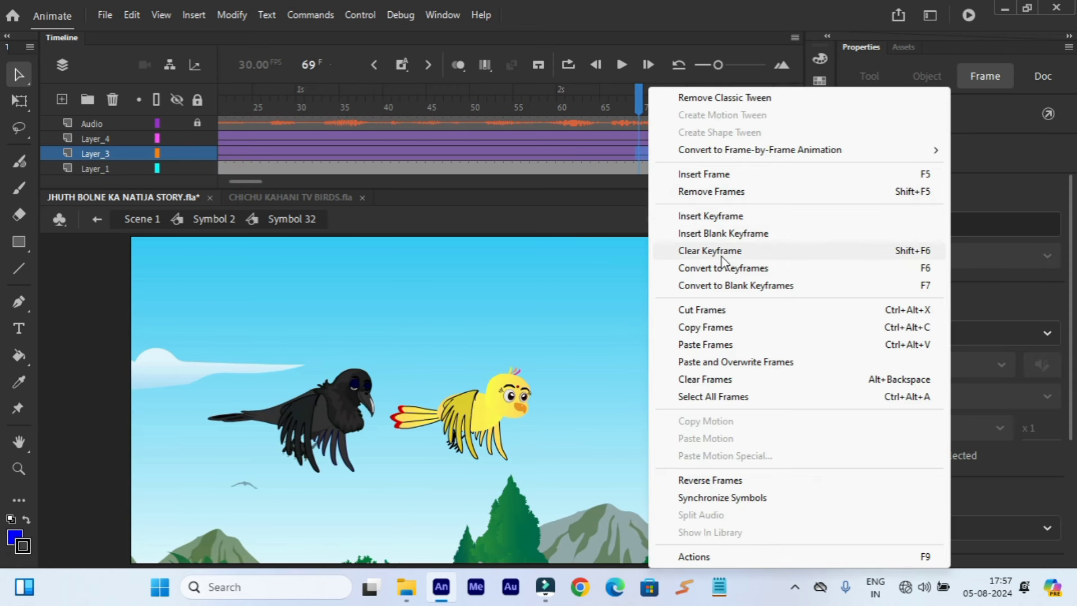
{"action": "left_click", "coordinate": [722, 256]}
{"action": "right_click", "coordinate": [651, 152]}
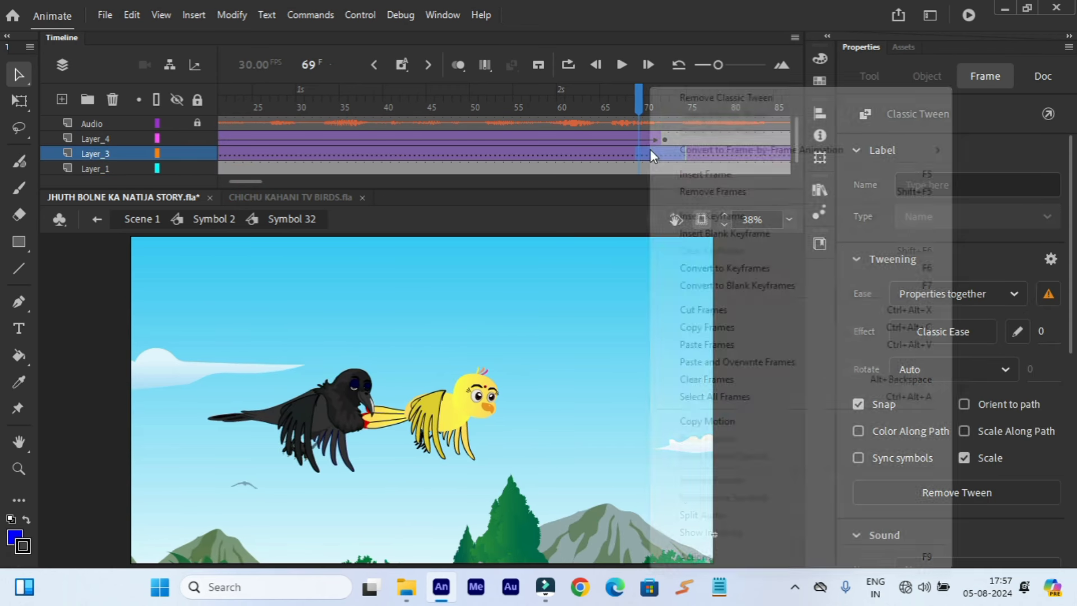
{"action": "left_click", "coordinate": [680, 100]}
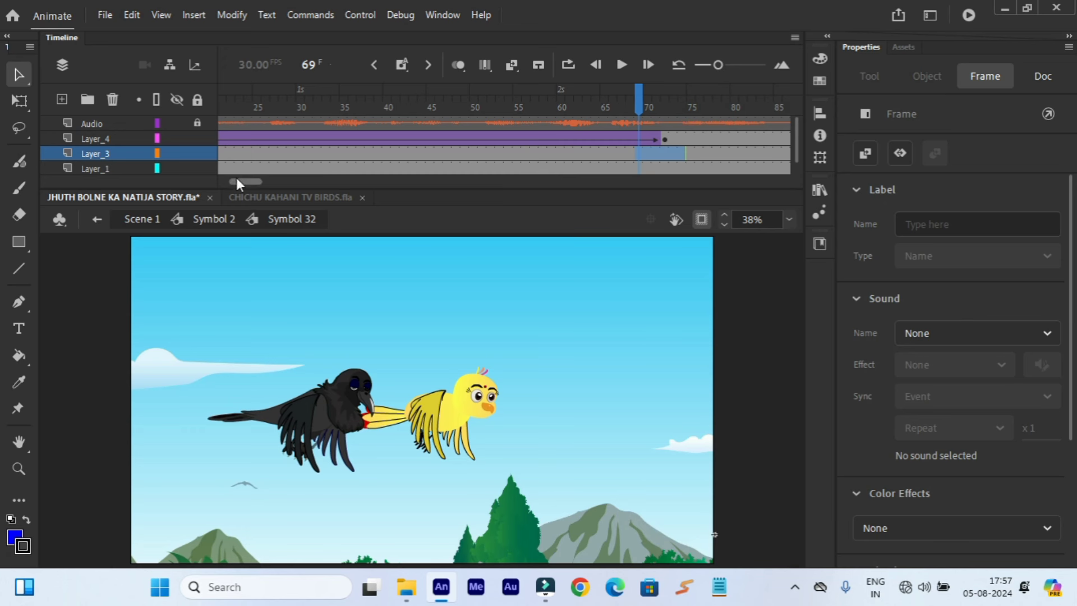
- Select the yellow bird at frame 1 and convert it to a new graphic symbol with the default name
{"action": "left_click_drag", "start_coordinate": [237, 181], "coordinate": [227, 180]}
{"action": "left_click", "coordinate": [224, 104]}
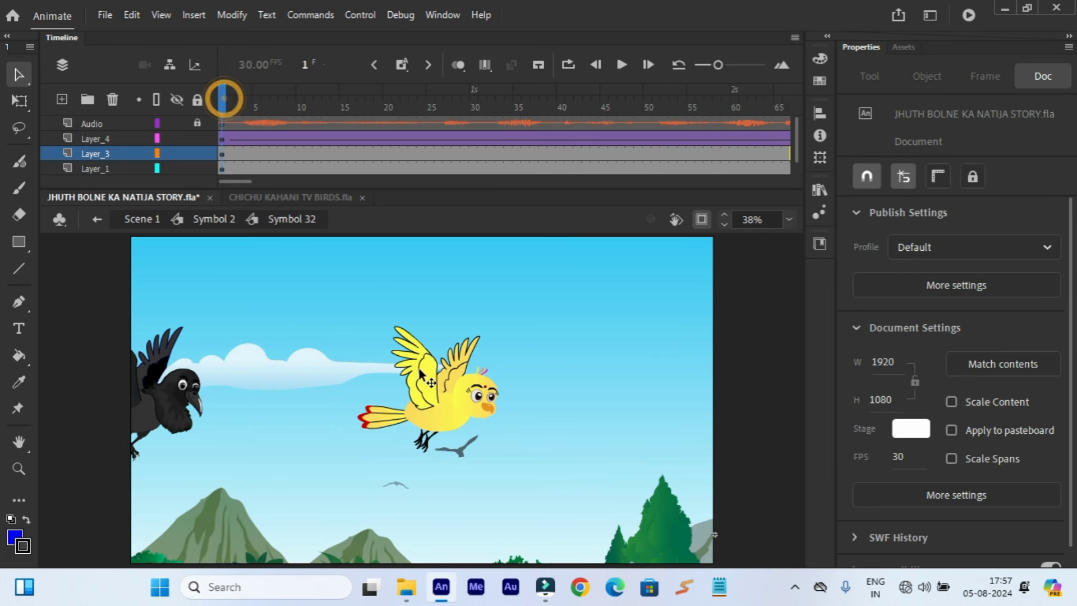
{"action": "left_click", "coordinate": [429, 414]}
{"action": "right_click", "coordinate": [429, 412]}
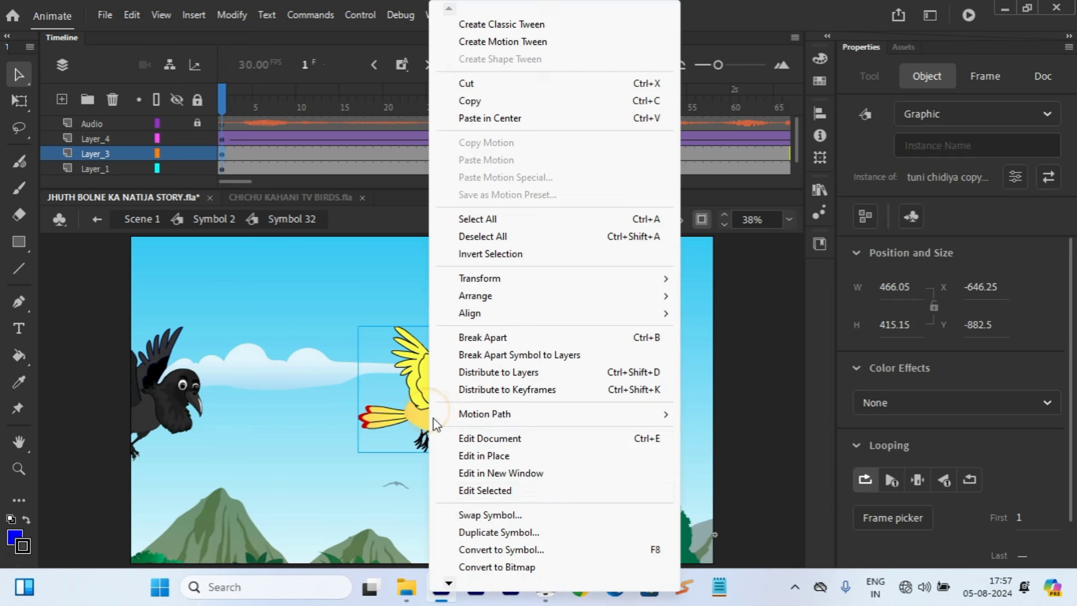
{"action": "left_click", "coordinate": [497, 550]}
{"action": "left_click", "coordinate": [649, 130]}
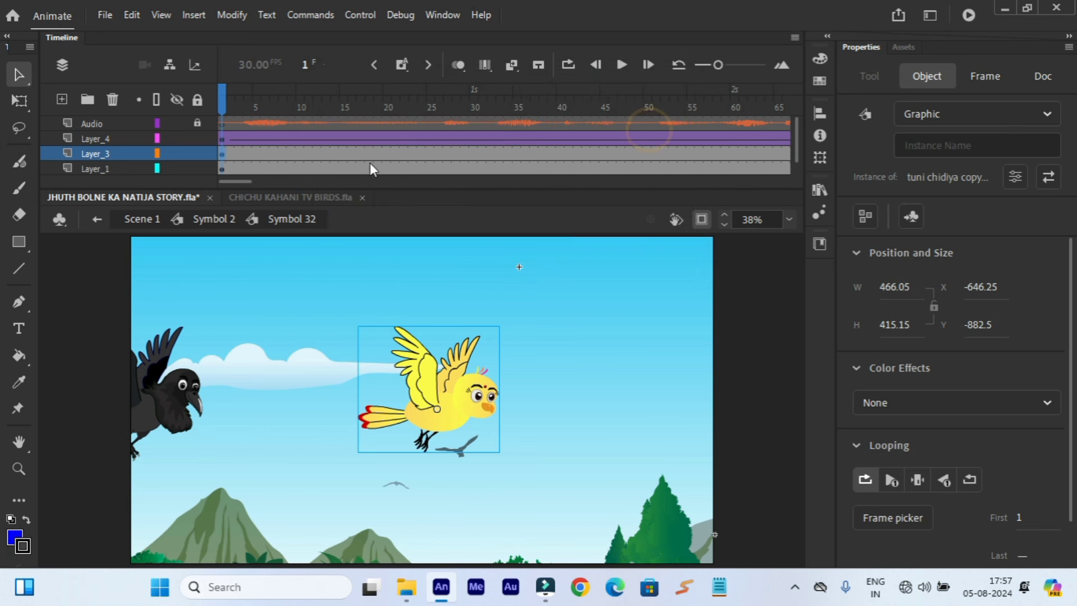
- Inside the yellow bird's Symbol 36, extend the Layer_1 frames past frame 1075 and return to frame 1
{"action": "double_click", "coordinate": [443, 433]}
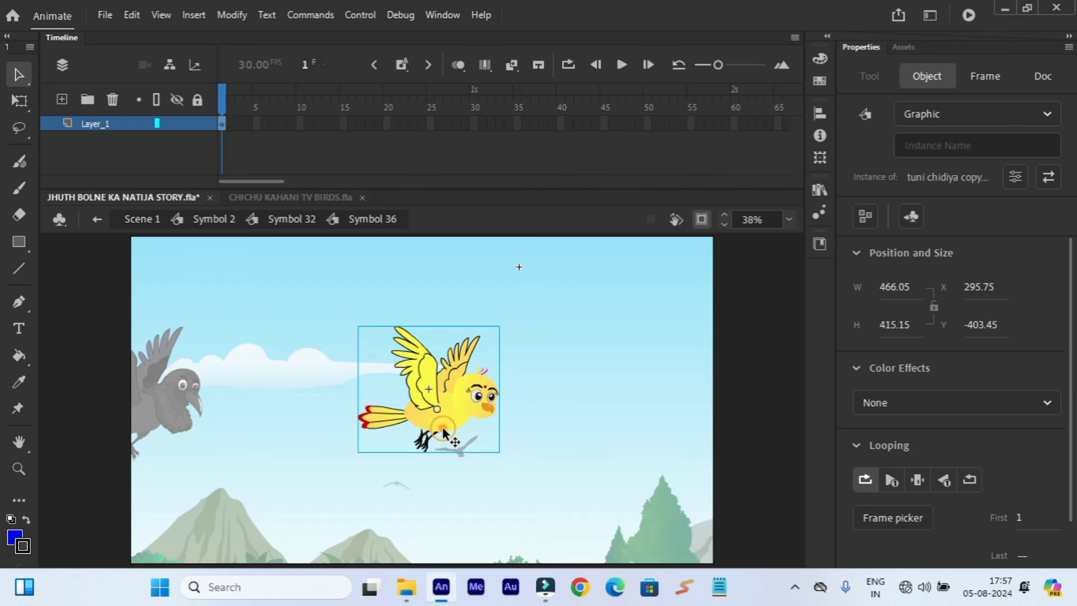
{"action": "left_click_drag", "start_coordinate": [267, 184], "coordinate": [815, 196]}
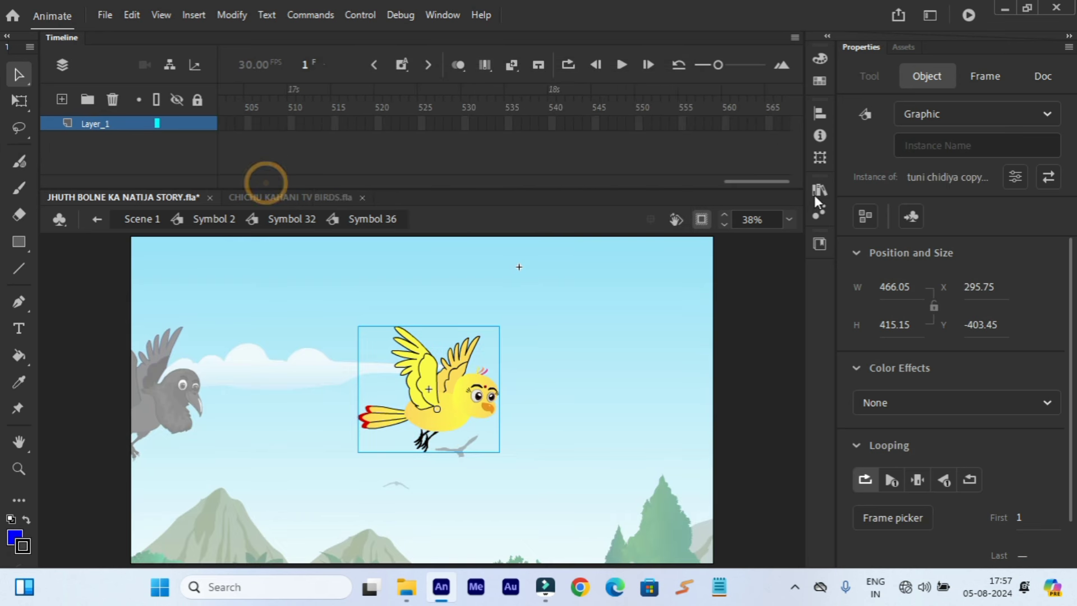
{"action": "right_click", "coordinate": [770, 129]}
{"action": "left_click", "coordinate": [806, 175]}
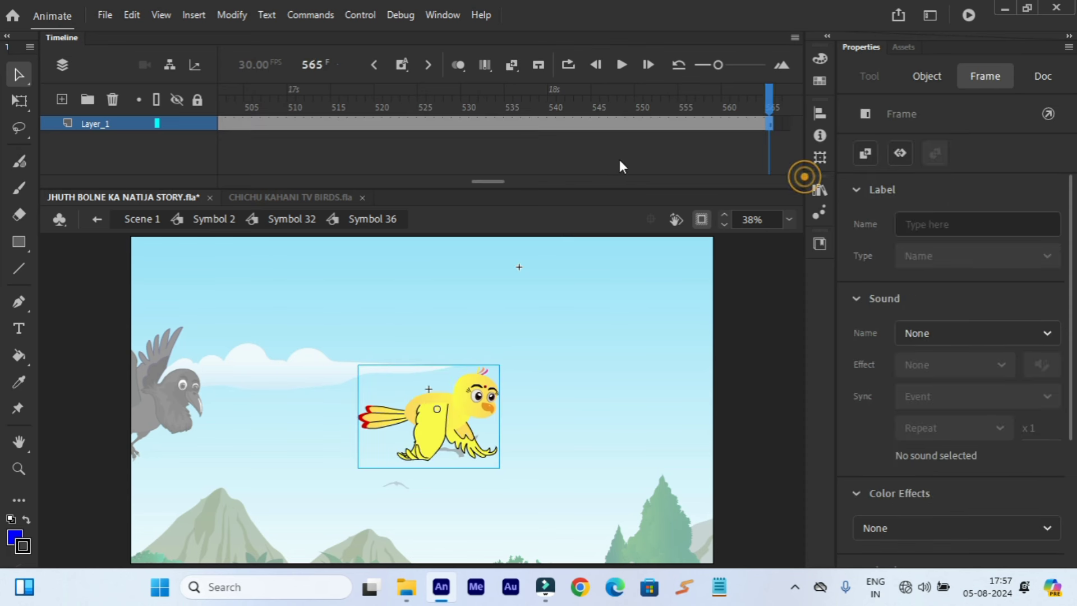
{"action": "left_click_drag", "start_coordinate": [464, 182], "coordinate": [738, 183]}
{"action": "right_click", "coordinate": [778, 124]}
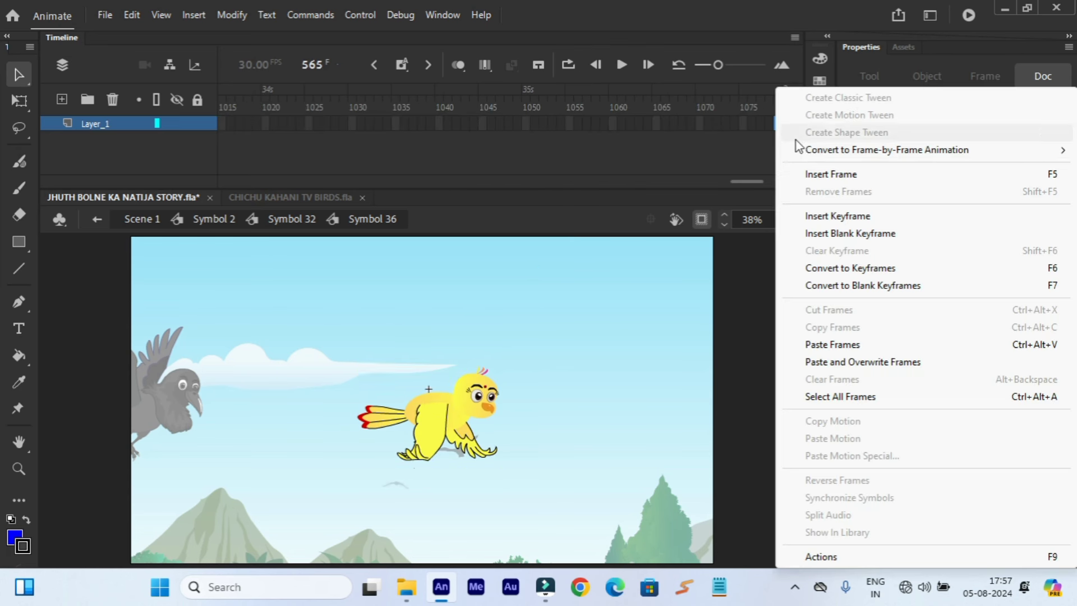
{"action": "left_click", "coordinate": [814, 176]}
{"action": "left_click_drag", "start_coordinate": [584, 182], "coordinate": [260, 183]}
{"action": "left_click", "coordinate": [225, 99]}
- Back in Symbol 32, add a frame 72 keyframe on Layer_3, shift the yellow bird forward and create a classic tween leading to it
{"action": "left_click", "coordinate": [97, 219]}
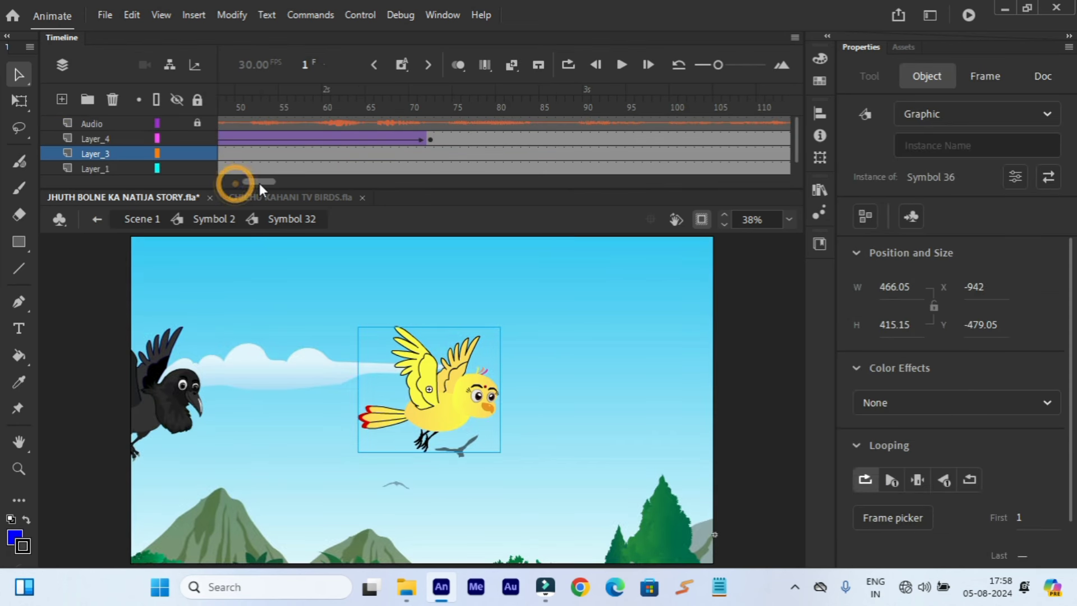
{"action": "left_click", "coordinate": [428, 153]}
{"action": "left_click_drag", "start_coordinate": [438, 392], "coordinate": [486, 403]}
{"action": "right_click", "coordinate": [387, 154]}
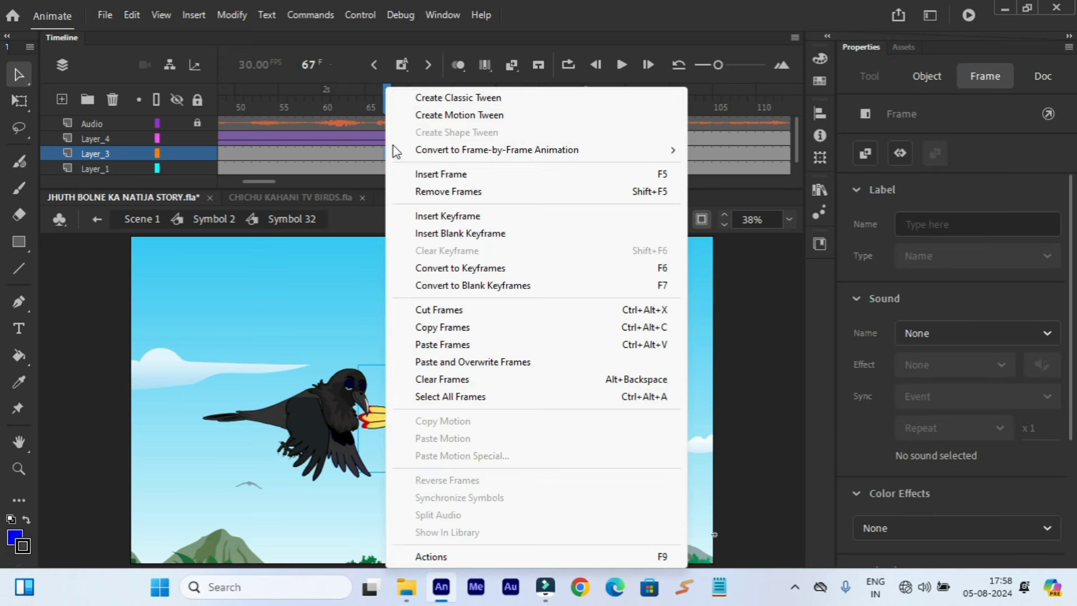
{"action": "left_click", "coordinate": [419, 99]}
{"action": "left_click_drag", "start_coordinate": [258, 179], "coordinate": [207, 180]}
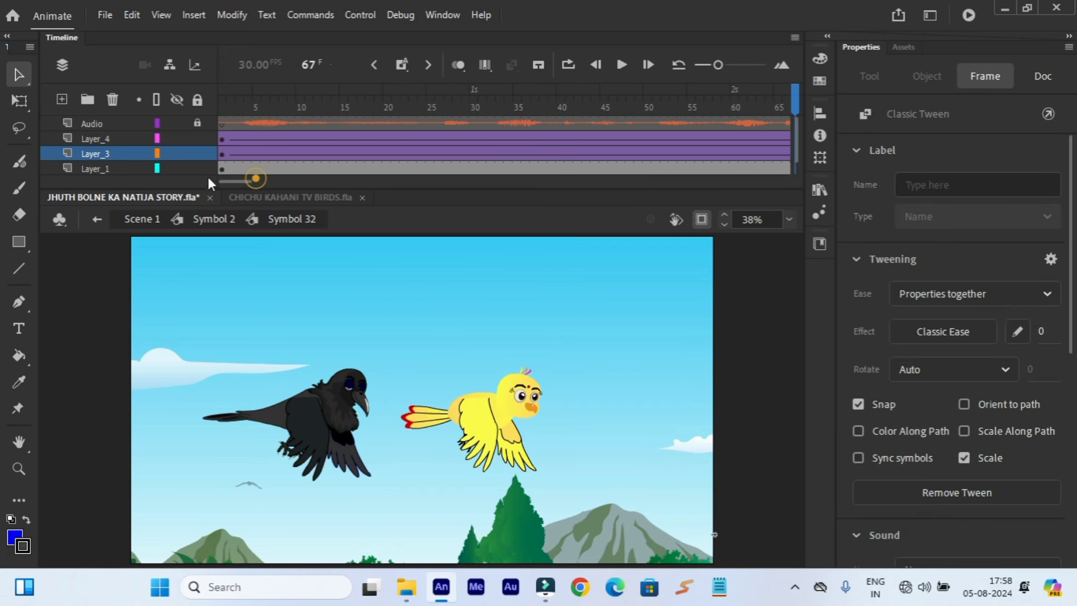
- Open the yellow bird's Symbol 36 at frame 1 and paste the copied Audio layer above Layer_1
{"action": "left_click", "coordinate": [226, 104]}
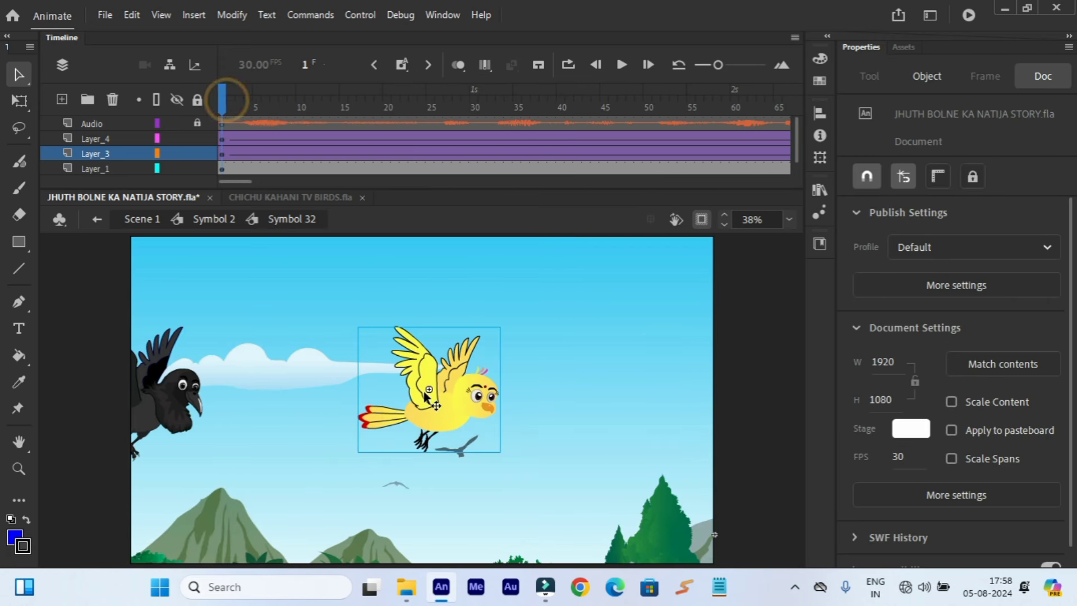
{"action": "double_click", "coordinate": [443, 422]}
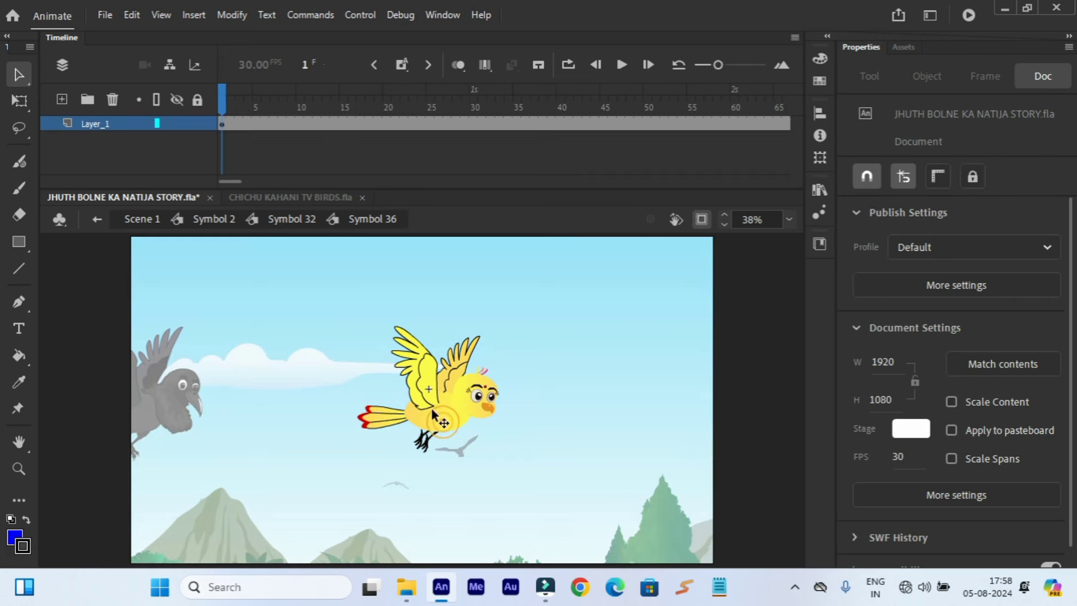
{"action": "right_click", "coordinate": [98, 125]}
{"action": "left_click", "coordinate": [150, 277]}
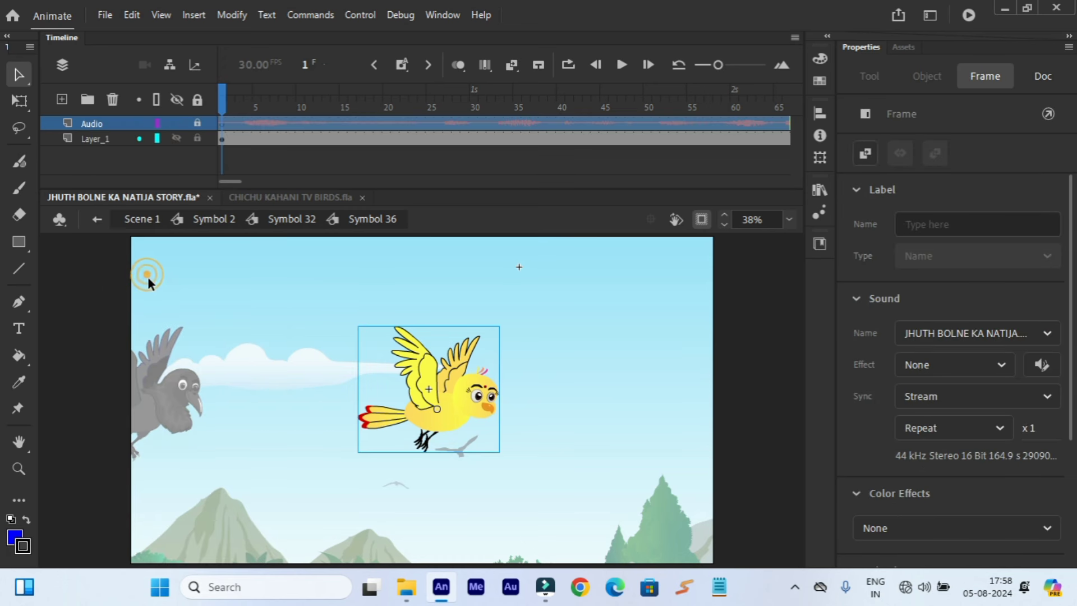
- Copy the yellow bird's beak pieces from its face symbol facee copy 2 and go back up to tuni chidiya copy 30
{"action": "left_click", "coordinate": [476, 409]}
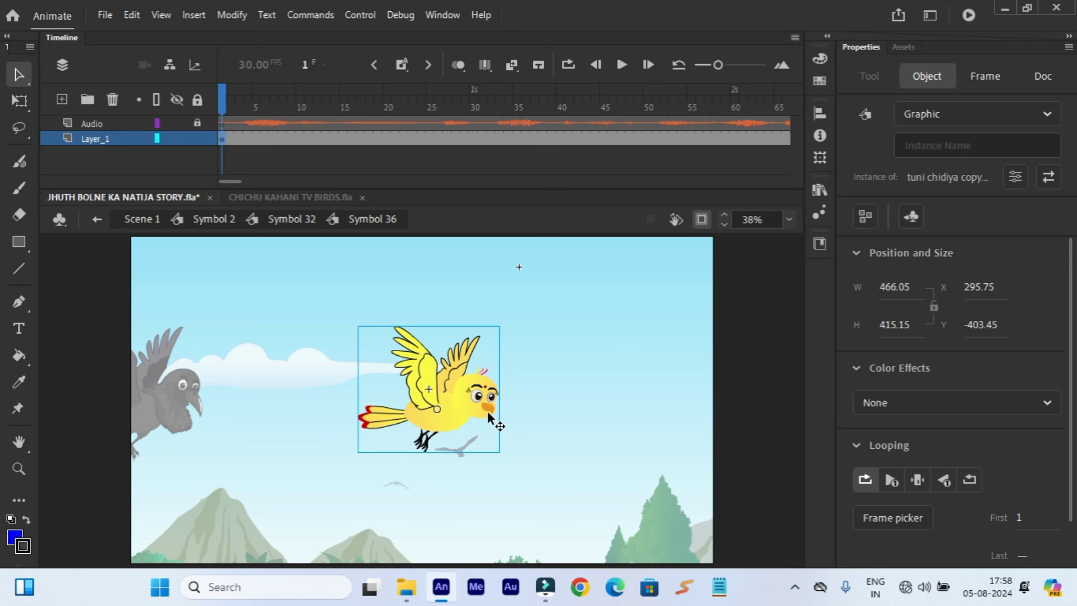
{"action": "key", "text": "ctrl+equal"}
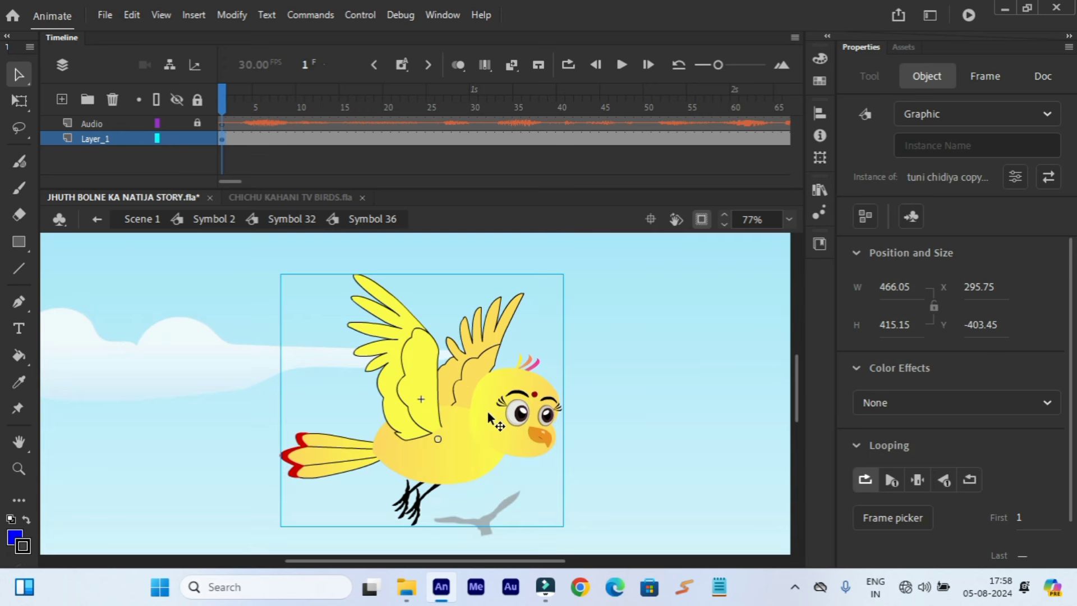
{"action": "double_click", "coordinate": [533, 430]}
{"action": "double_click", "coordinate": [534, 437]}
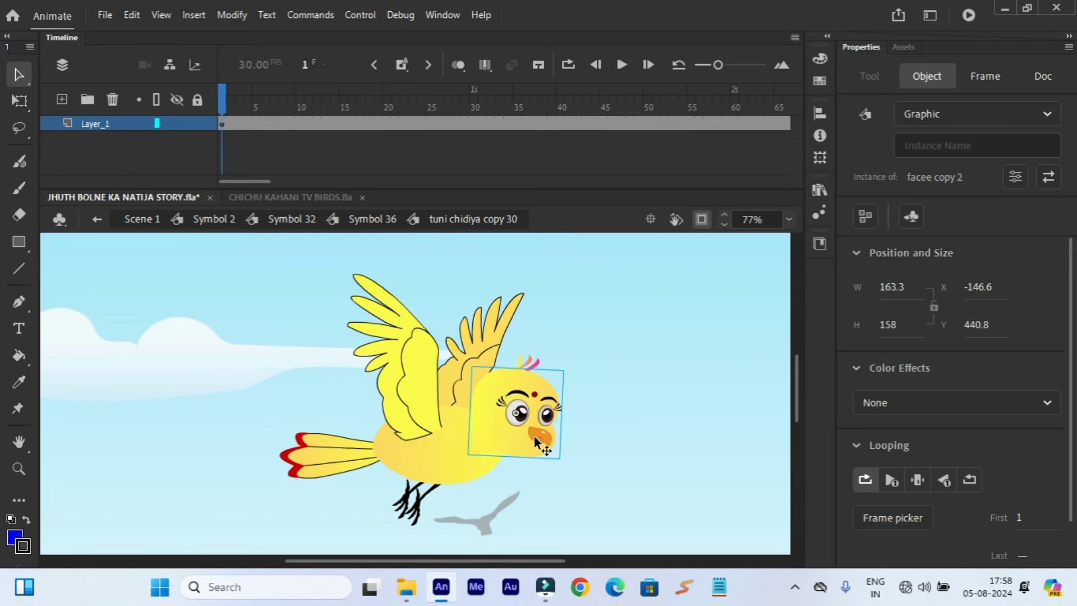
{"action": "left_click", "coordinate": [538, 436]}
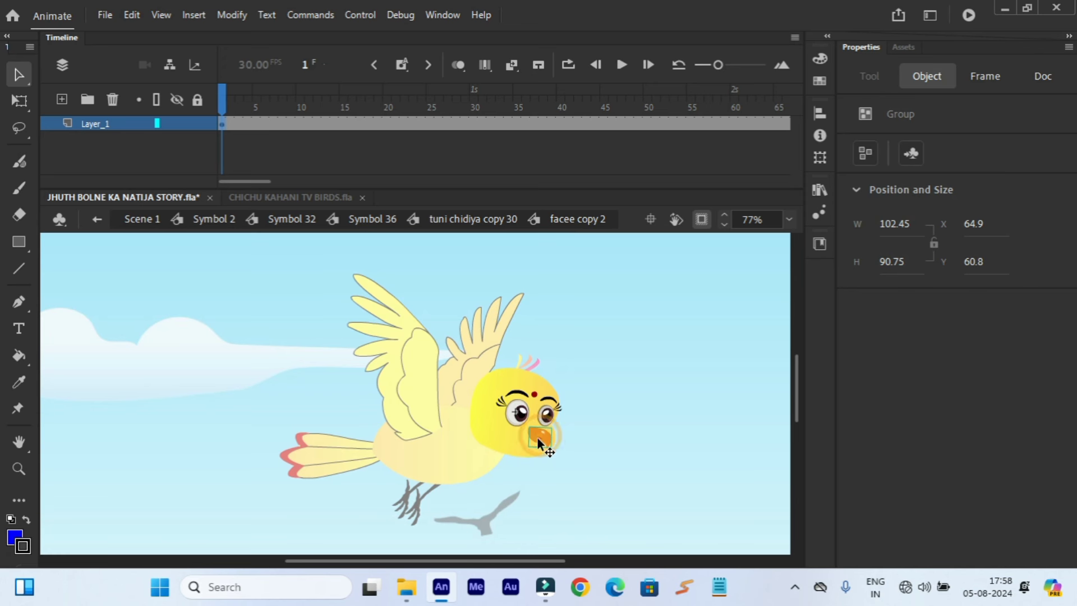
{"action": "left_click", "coordinate": [533, 439], "text": "shift"}
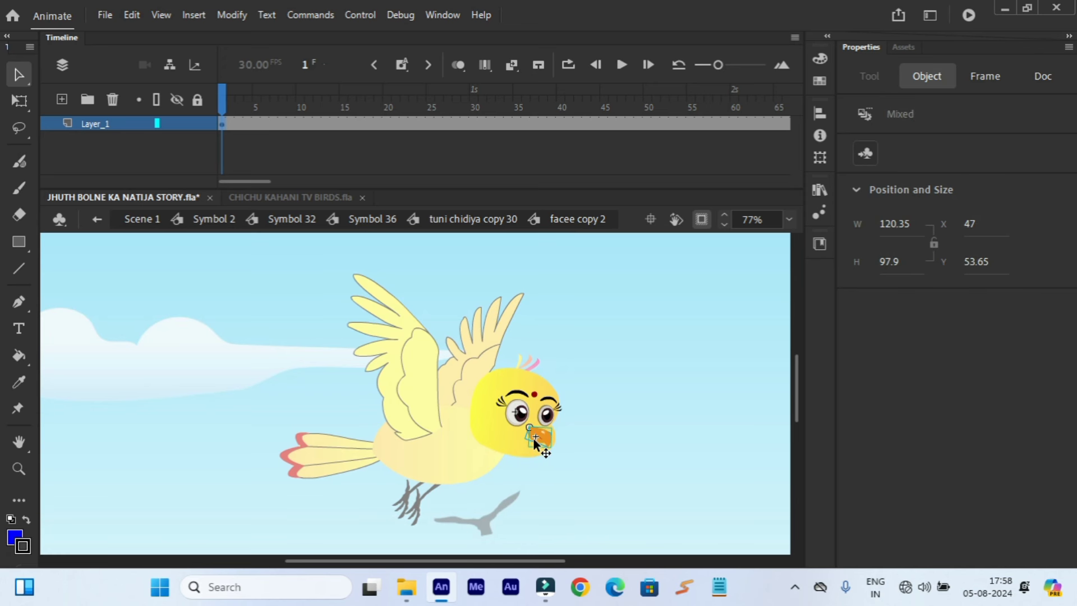
{"action": "right_click", "coordinate": [533, 438]}
{"action": "left_click", "coordinate": [586, 150]}
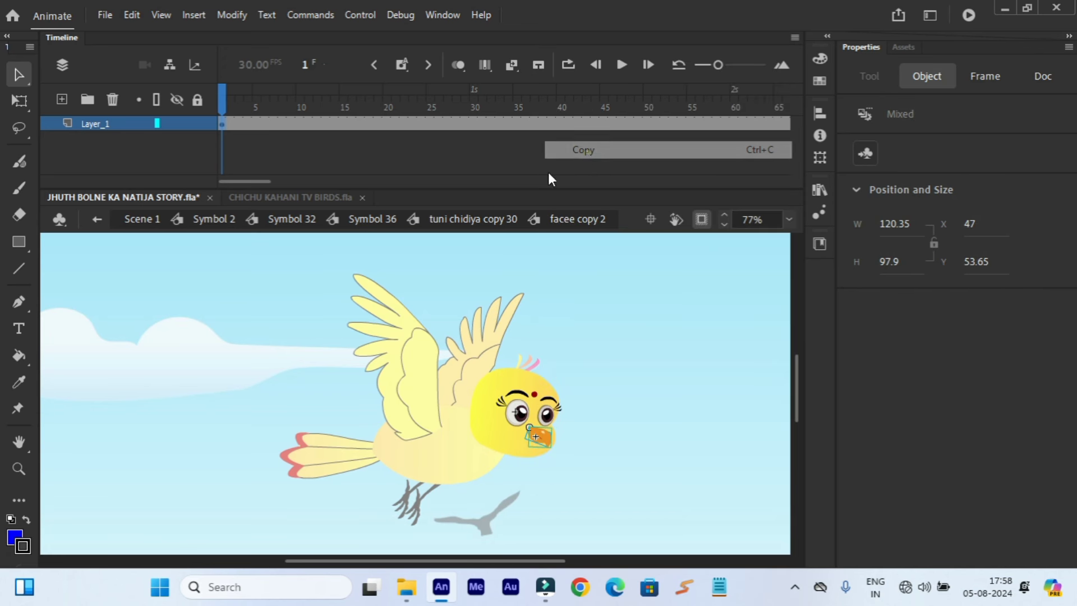
{"action": "left_click", "coordinate": [89, 220]}
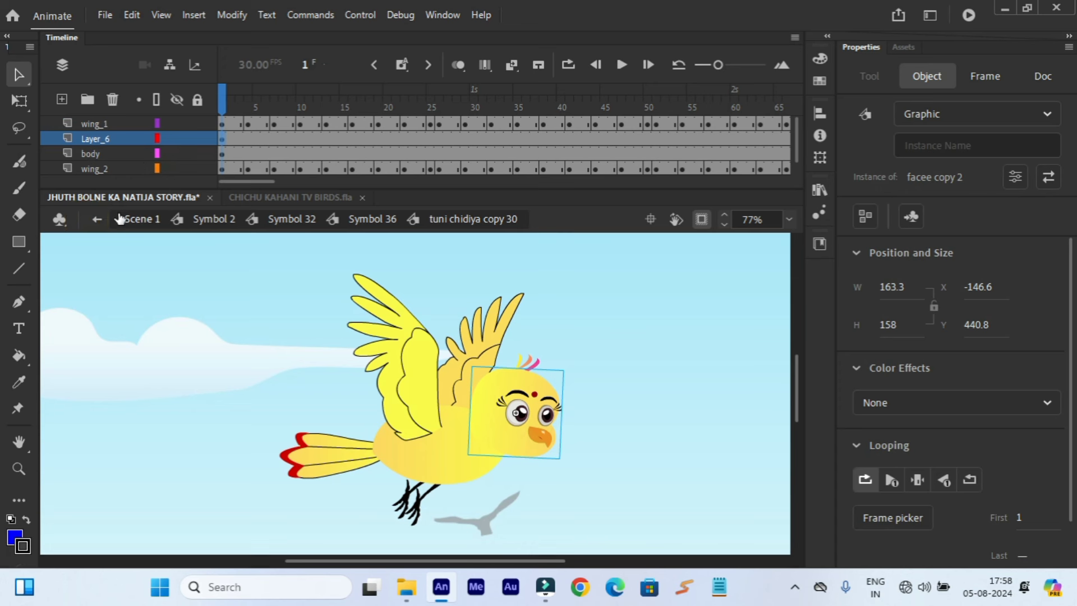
- Return to Symbol 36, add a new layer above Layer_1 and paste the copied beak pieces onto it
{"action": "left_click", "coordinate": [97, 221]}
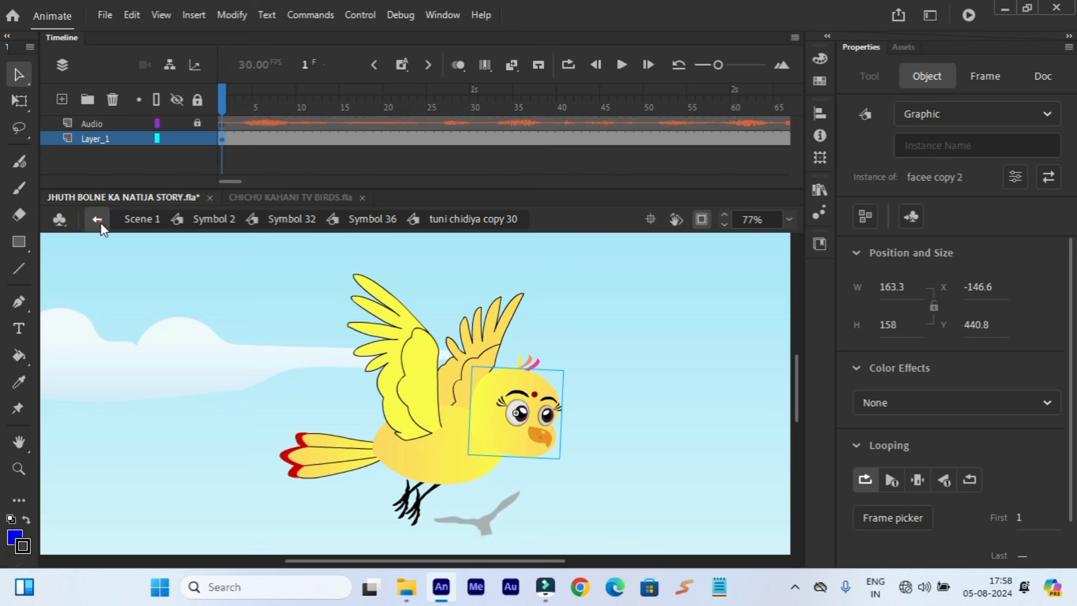
{"action": "left_click", "coordinate": [60, 99]}
{"action": "right_click", "coordinate": [268, 318]}
{"action": "left_click", "coordinate": [292, 354]}
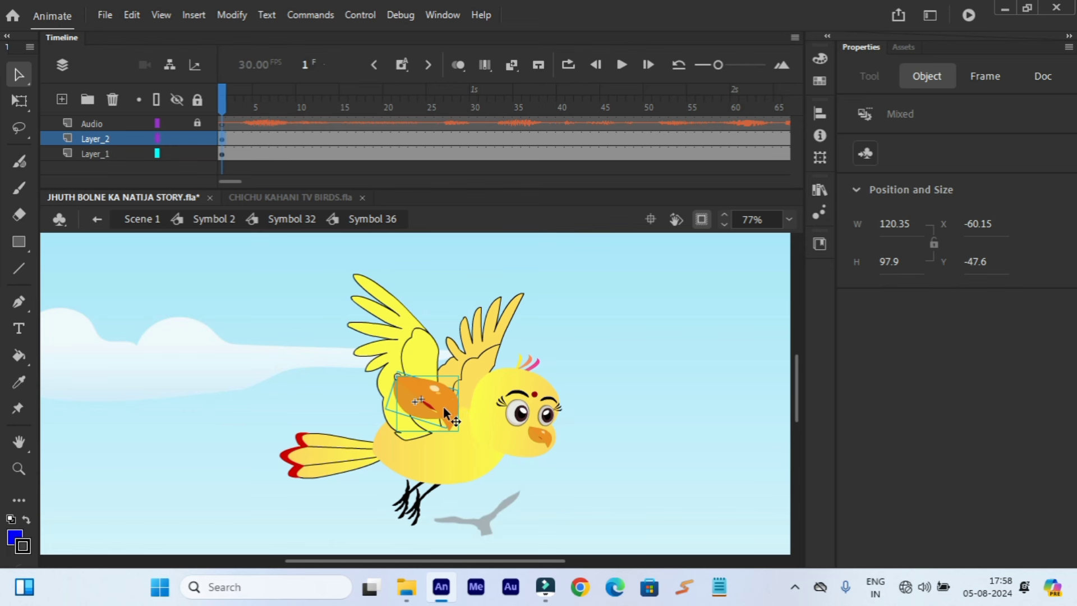
- Scale the pasted beak down to about 42 × 35 and position it exactly over the yellow bird's original beak
{"action": "key", "text": "q"}
{"action": "left_click_drag", "start_coordinate": [459, 431], "coordinate": [437, 414]}
{"action": "key", "text": "ctrl+equal"}
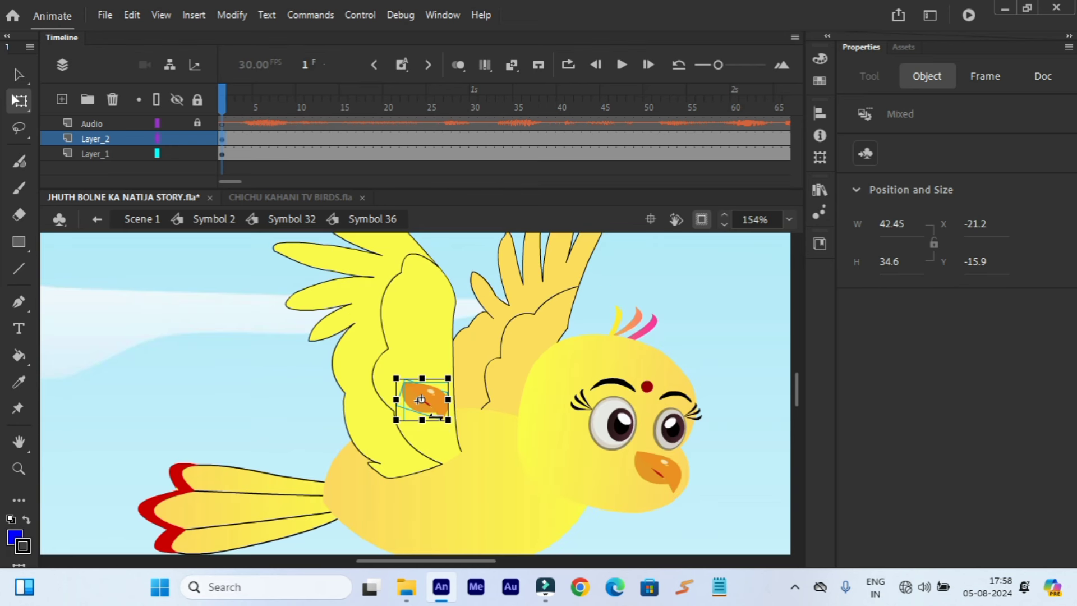
{"action": "key", "text": "space"}
{"action": "left_click_drag", "start_coordinate": [454, 446], "coordinate": [255, 419]}
{"action": "left_click_drag", "start_coordinate": [232, 371], "coordinate": [461, 447]}
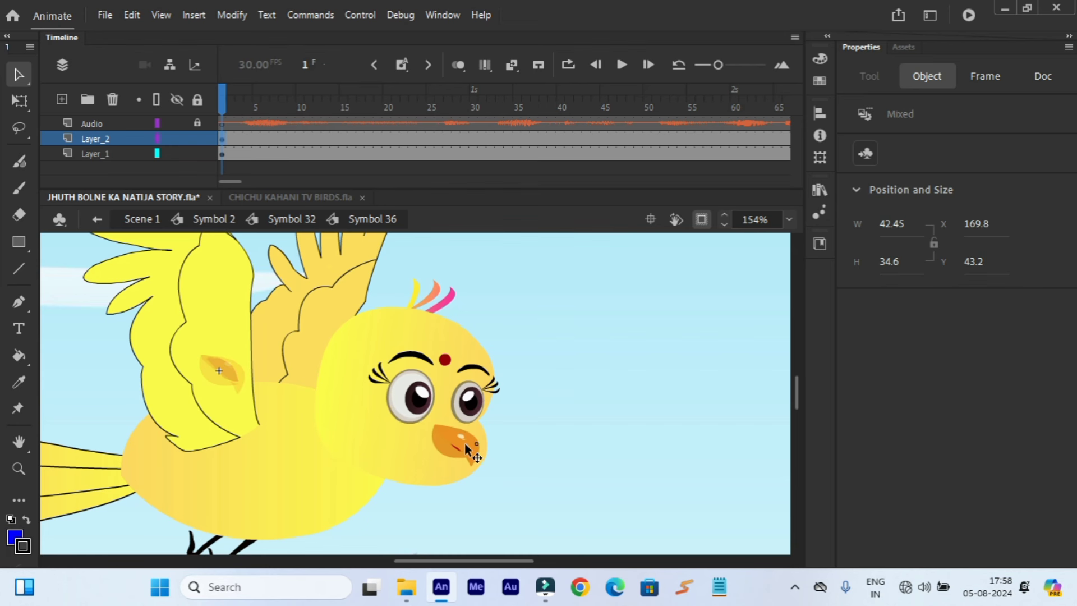
{"action": "key", "text": "ctrl+equal"}
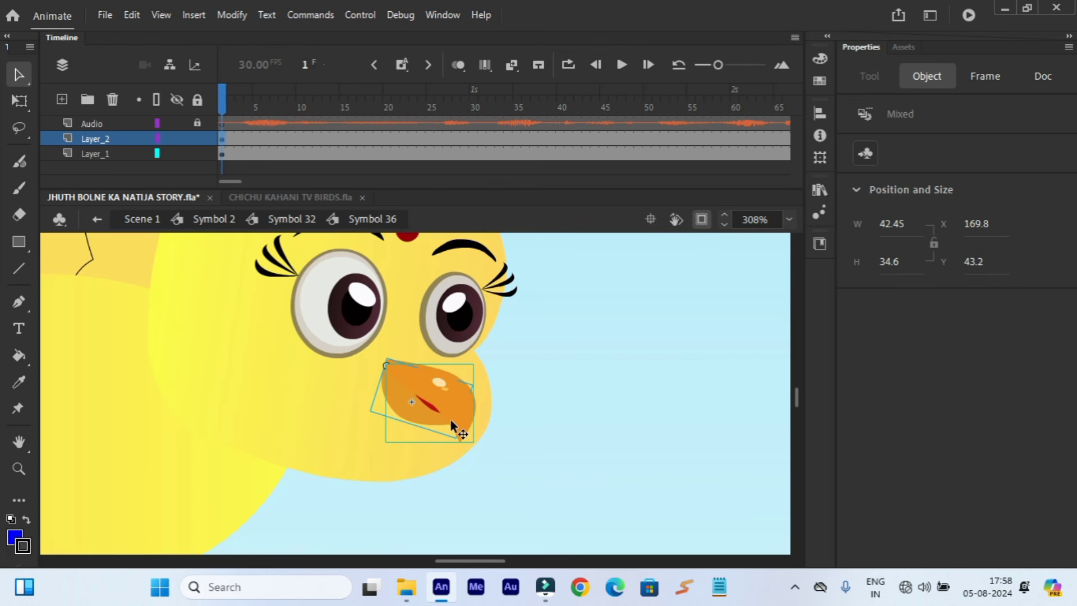
{"action": "mouse_move", "coordinate": [450, 420]}
{"action": "left_mouse_down"}
{"action": "mouse_move", "coordinate": [463, 412]}
{"action": "mouse_move", "coordinate": [451, 416]}
{"action": "left_mouse_up"}
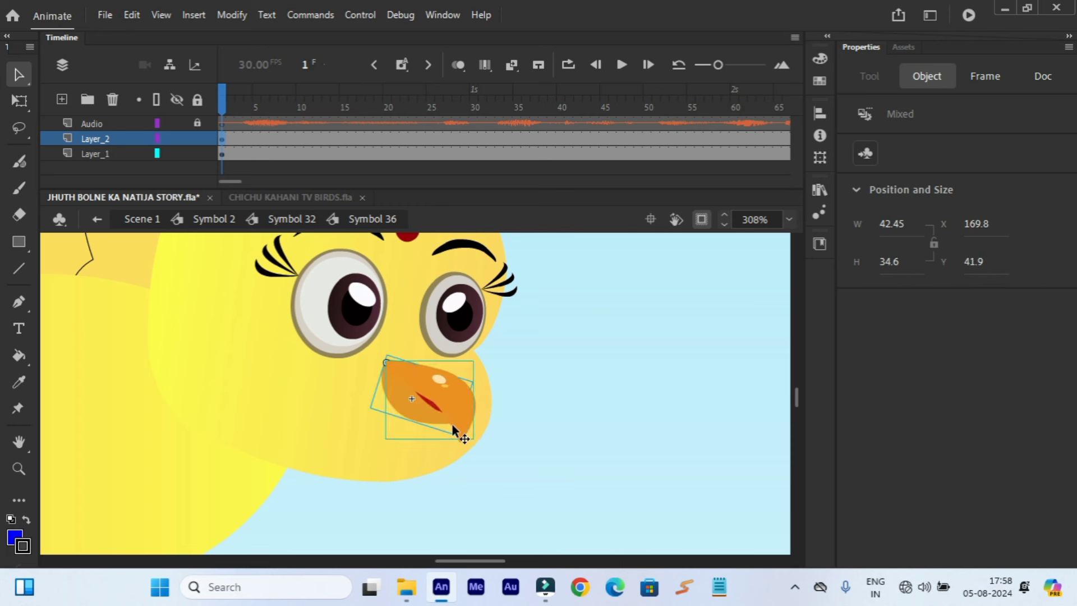
- Delete the original beak pieces inside the face symbol facee copy 2 and return to Symbol 36
{"action": "double_click", "coordinate": [337, 441]}
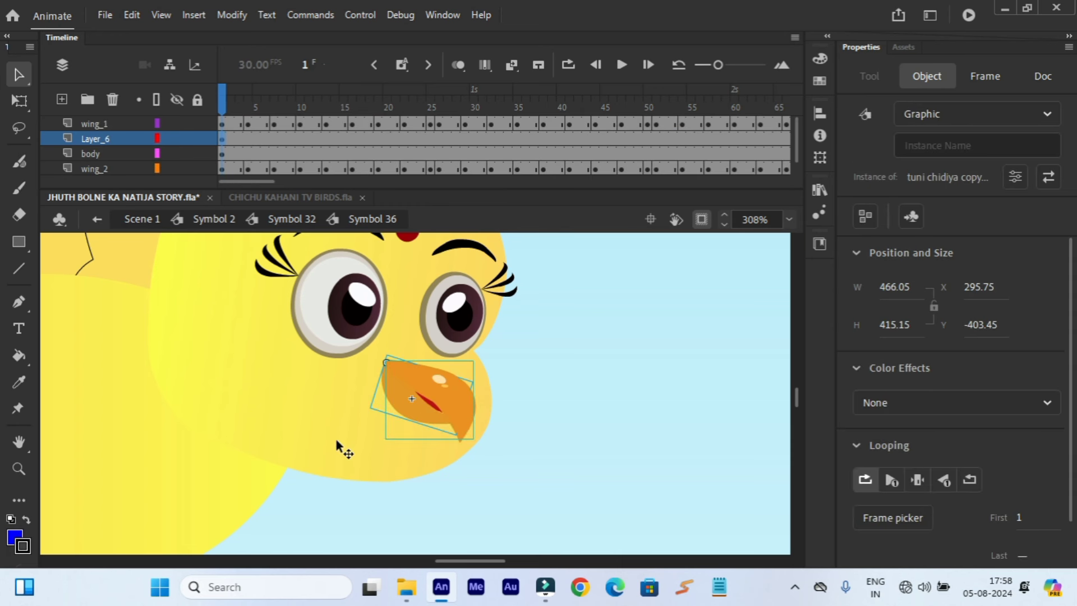
{"action": "double_click", "coordinate": [421, 408]}
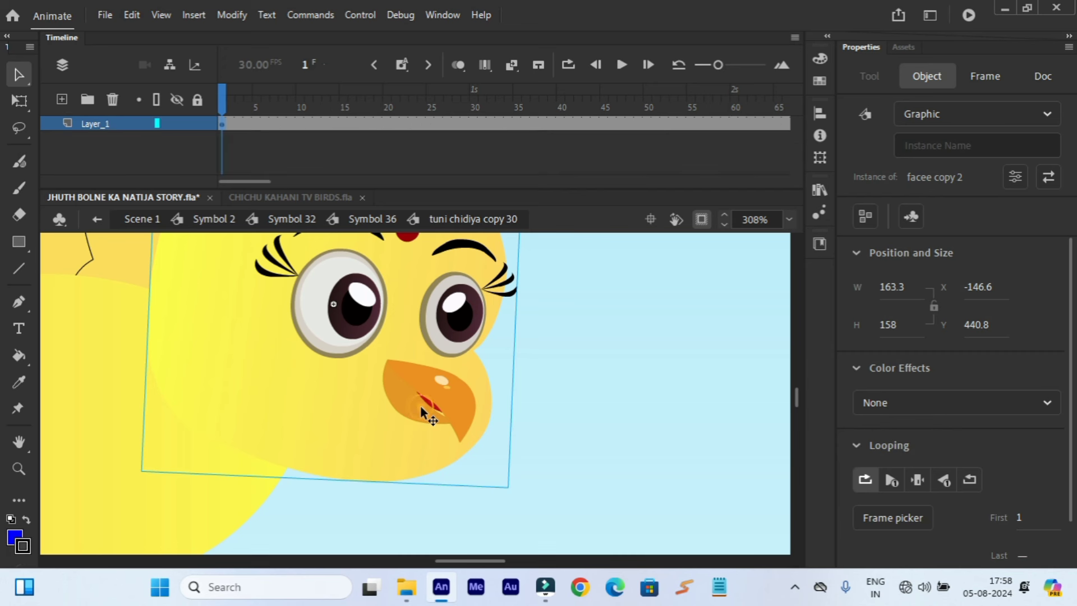
{"action": "key", "text": "Delete"}
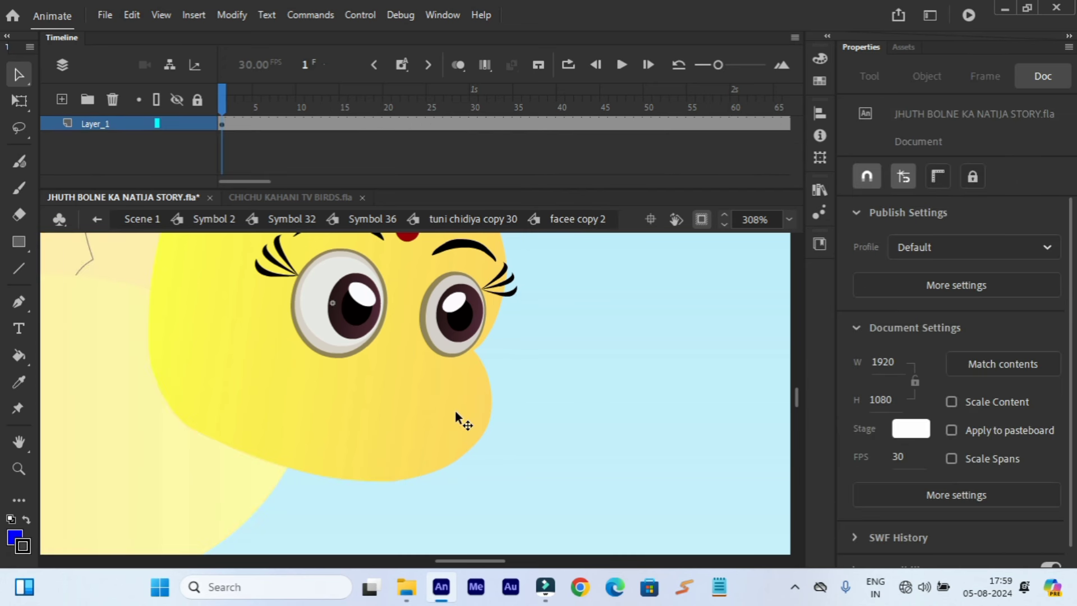
{"action": "left_click", "coordinate": [97, 219]}
{"action": "left_click", "coordinate": [96, 219]}
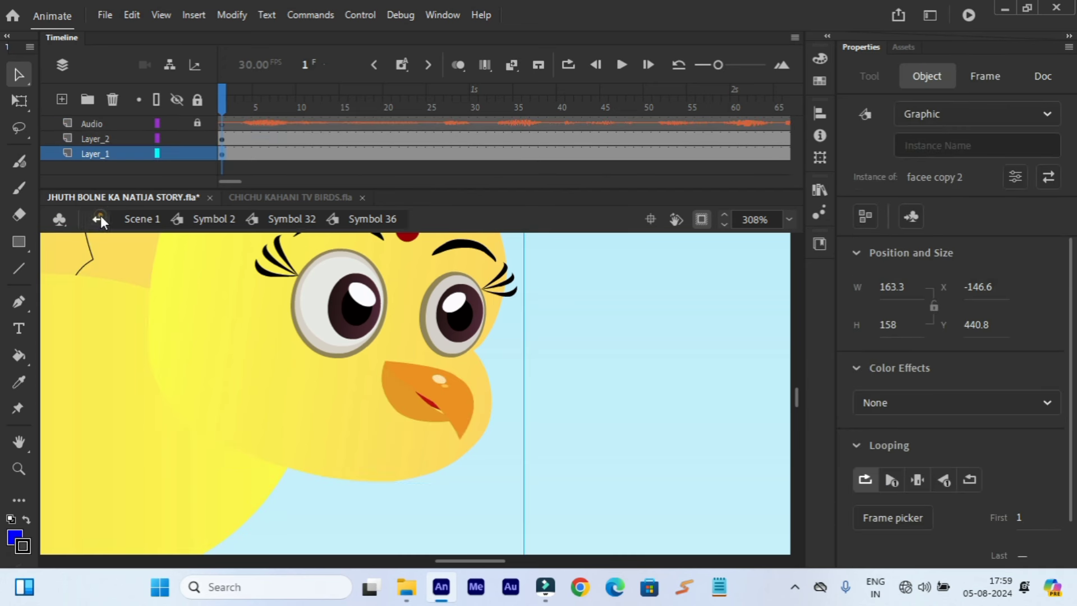
- Fit the stage in view, play Symbol 36 with its audio and move the playhead to frame 396
{"action": "left_click", "coordinate": [788, 220]}
{"action": "left_click", "coordinate": [809, 240]}
{"action": "left_click", "coordinate": [623, 397]}
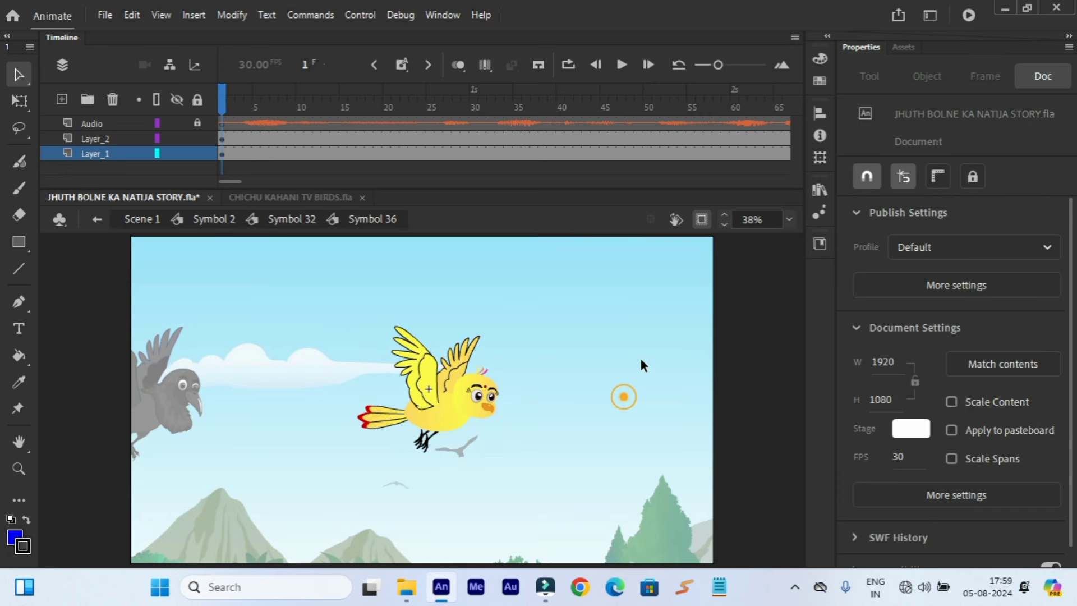
{"action": "left_click", "coordinate": [620, 64]}
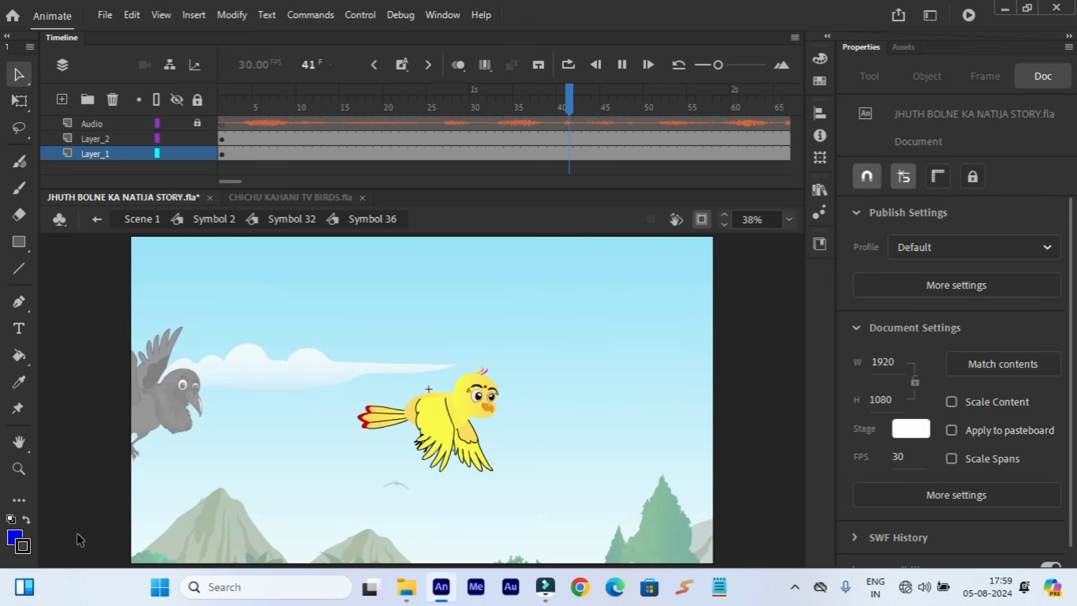
{"action": "left_click", "coordinate": [18, 468]}
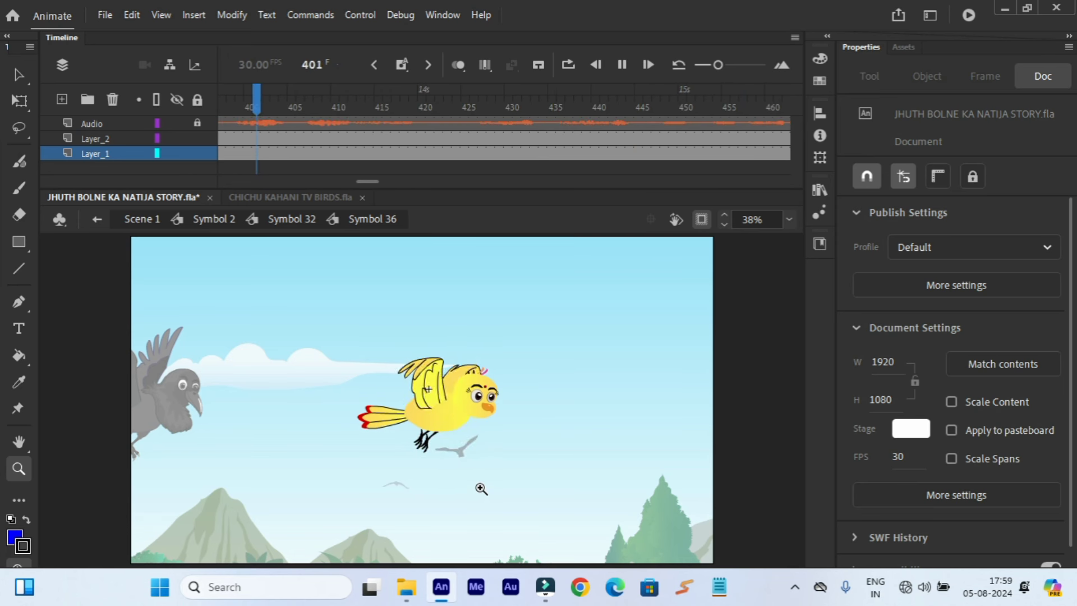
{"action": "left_click", "coordinate": [622, 64]}
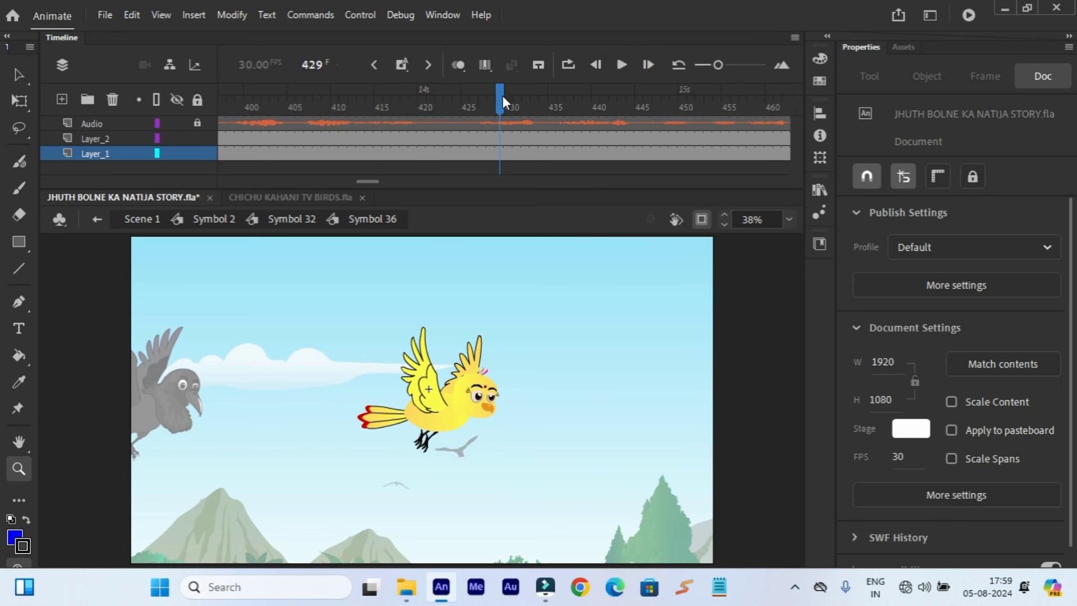
{"action": "left_click_drag", "start_coordinate": [501, 95], "coordinate": [507, 178]}
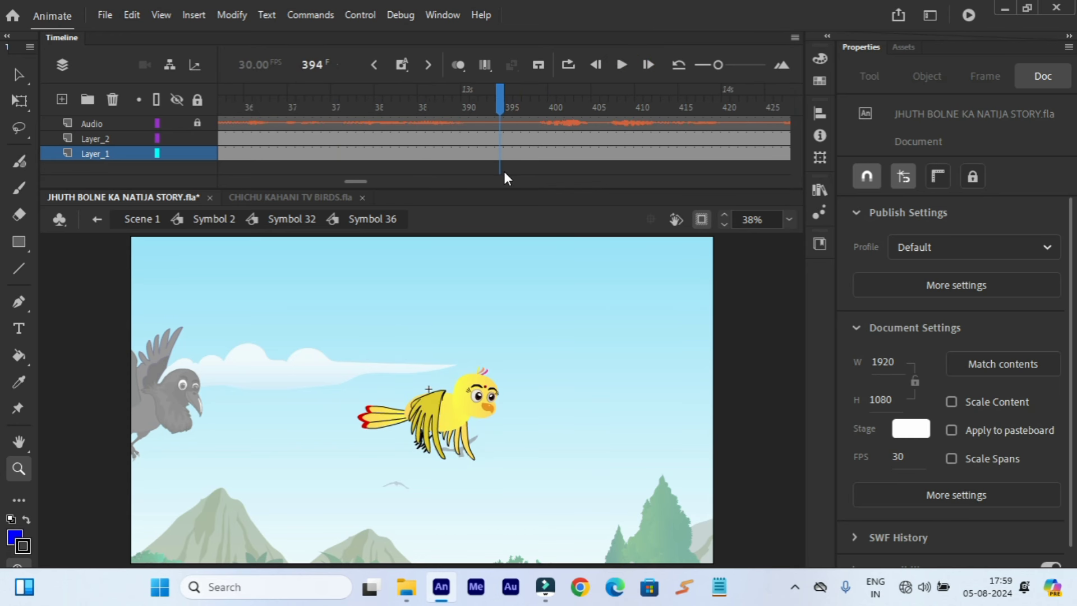
{"action": "left_click_drag", "start_coordinate": [501, 112], "coordinate": [517, 118]}
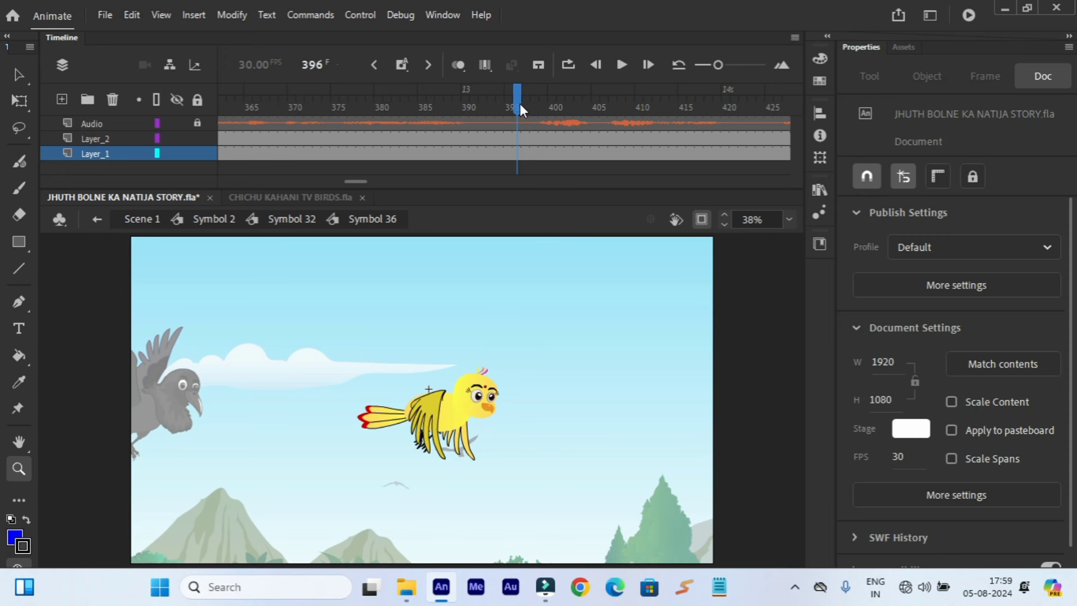
- At frame 396 on Layer_2, set the yellow bird's beak graphic to play in a loop
{"action": "key", "text": "Return"}
{"action": "left_click", "coordinate": [519, 133]}
{"action": "left_click", "coordinate": [489, 404]}
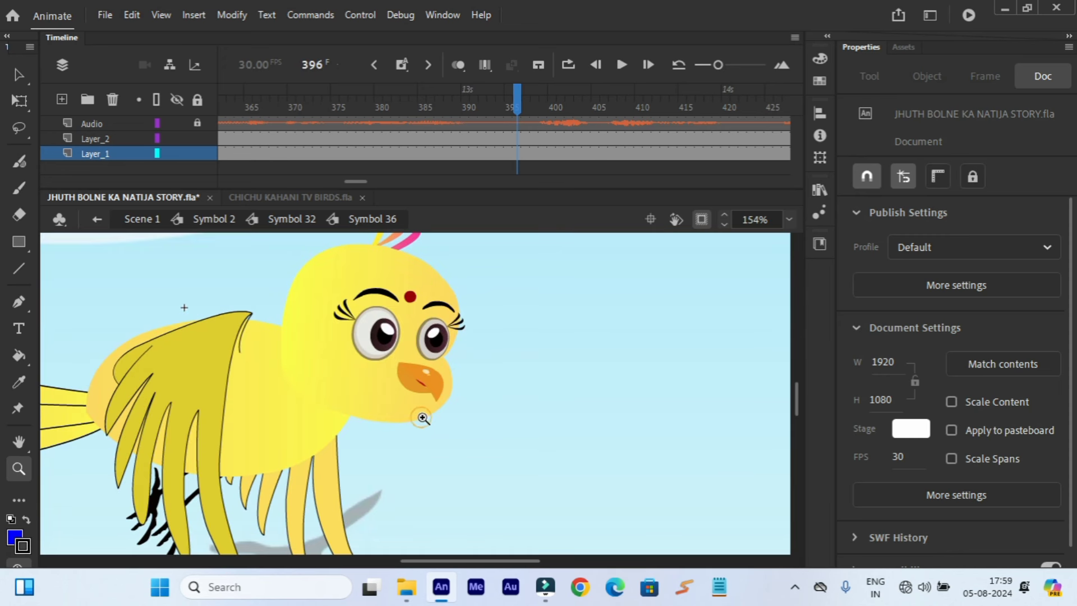
{"action": "left_click", "coordinate": [18, 75]}
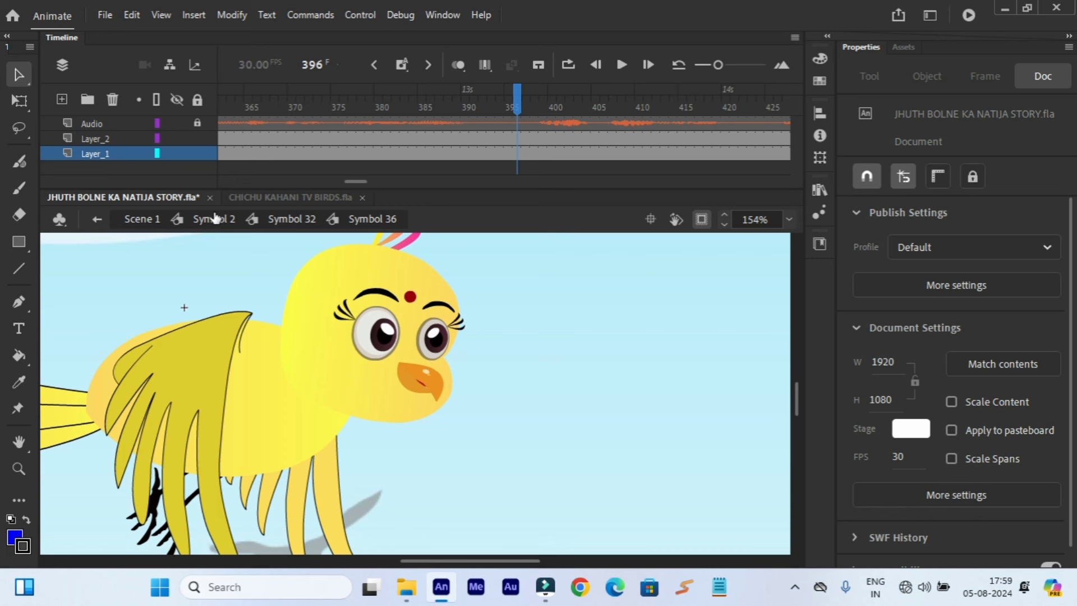
{"action": "left_click", "coordinate": [410, 385]}
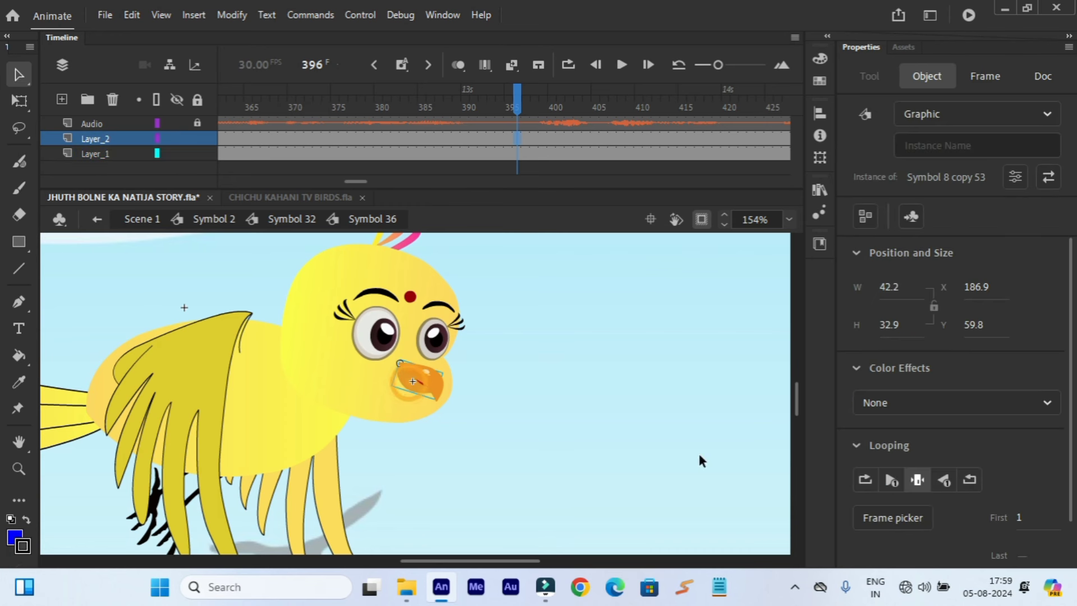
{"action": "left_click", "coordinate": [864, 480]}
- Play the dialogue onward, stop it and set the beak graphic to single-frame looping at frame 655
{"action": "left_click", "coordinate": [623, 64]}
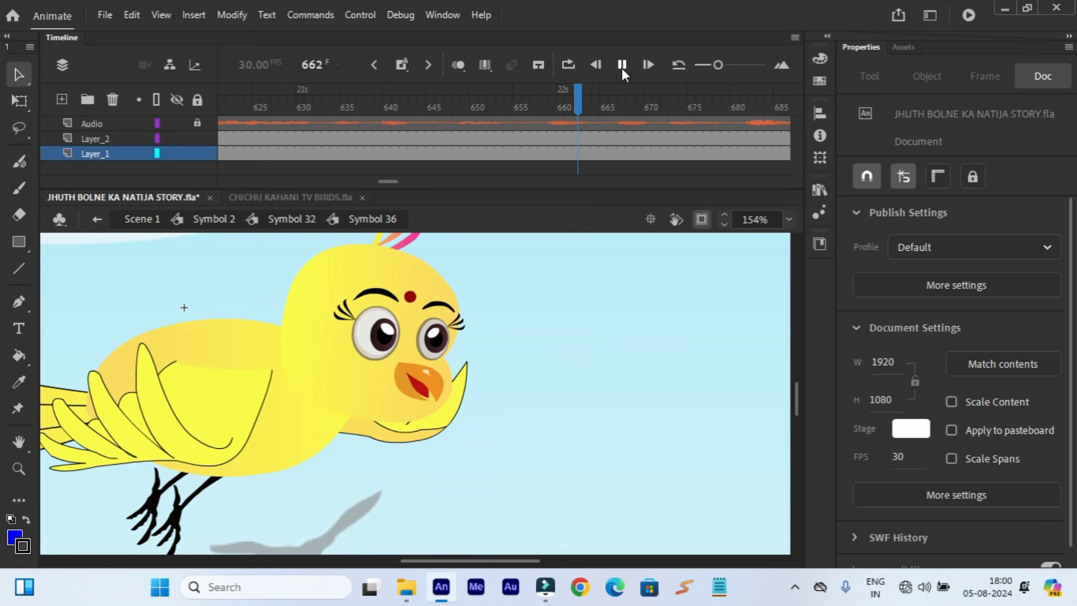
{"action": "left_click", "coordinate": [622, 66]}
{"action": "left_click_drag", "start_coordinate": [399, 93], "coordinate": [514, 130]}
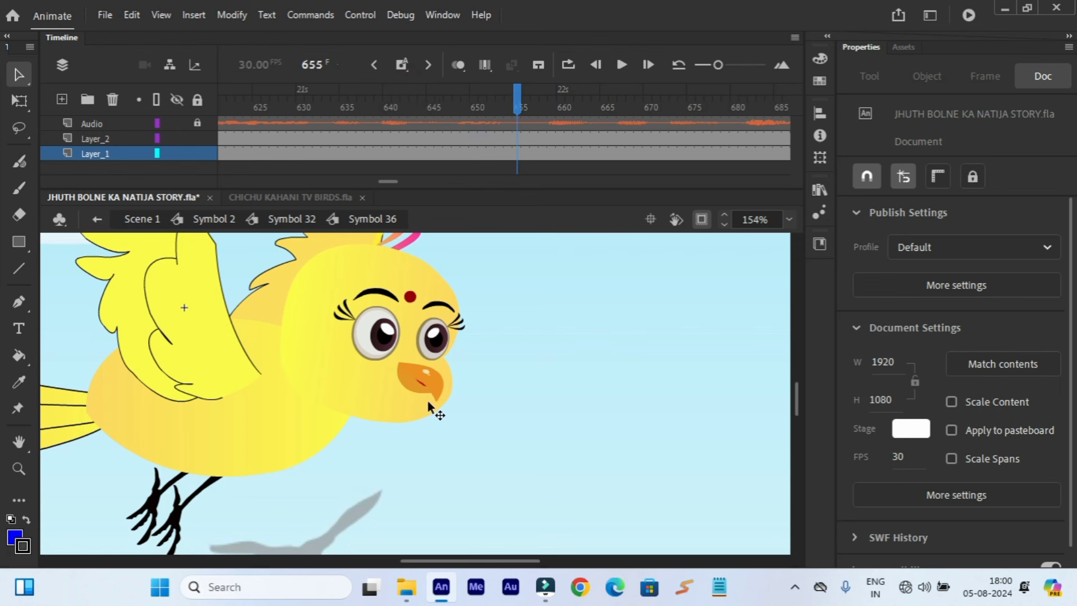
{"action": "left_click", "coordinate": [414, 390]}
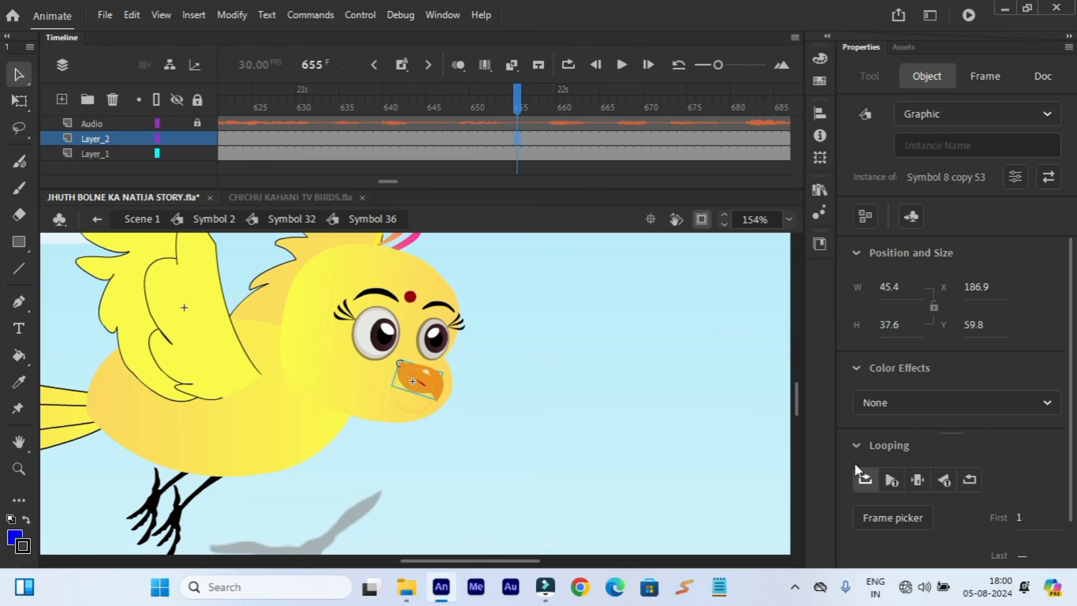
{"action": "left_click", "coordinate": [916, 480]}
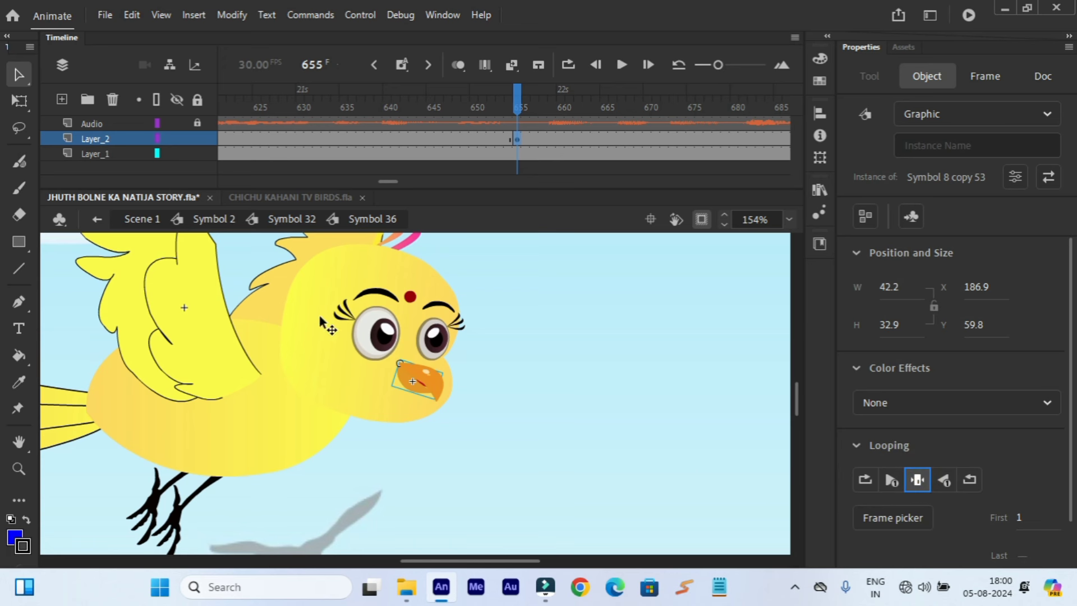
- Go back up to Symbol 32, play the scene and bring the playhead back to frame 394
{"action": "left_click", "coordinate": [86, 223]}
{"action": "left_click", "coordinate": [788, 219]}
{"action": "left_click", "coordinate": [797, 235]}
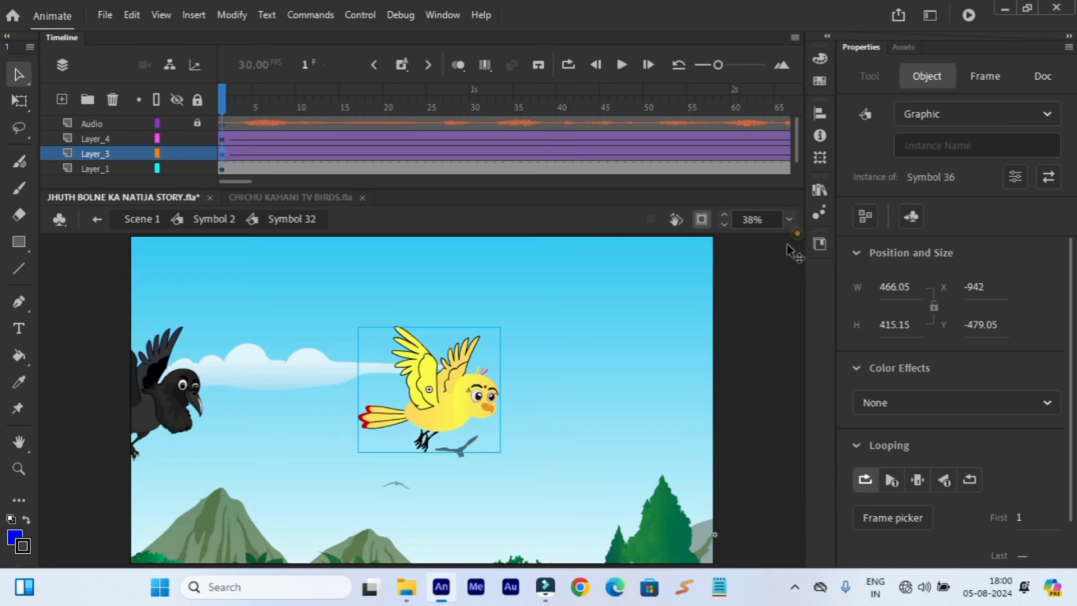
{"action": "left_click", "coordinate": [619, 69]}
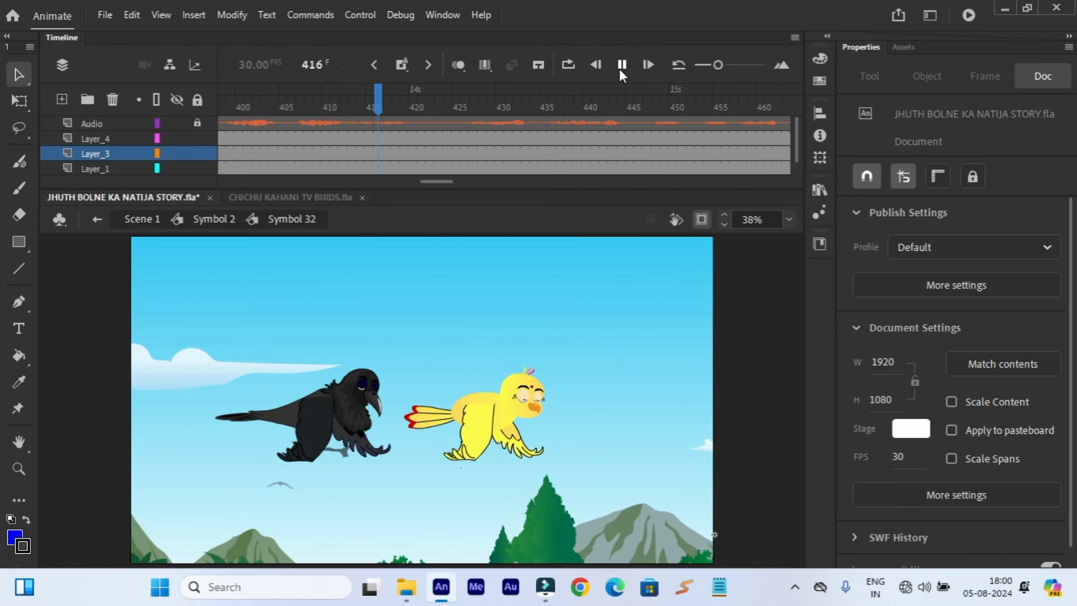
{"action": "left_click", "coordinate": [621, 64]}
{"action": "left_click_drag", "start_coordinate": [600, 85], "coordinate": [452, 153]}
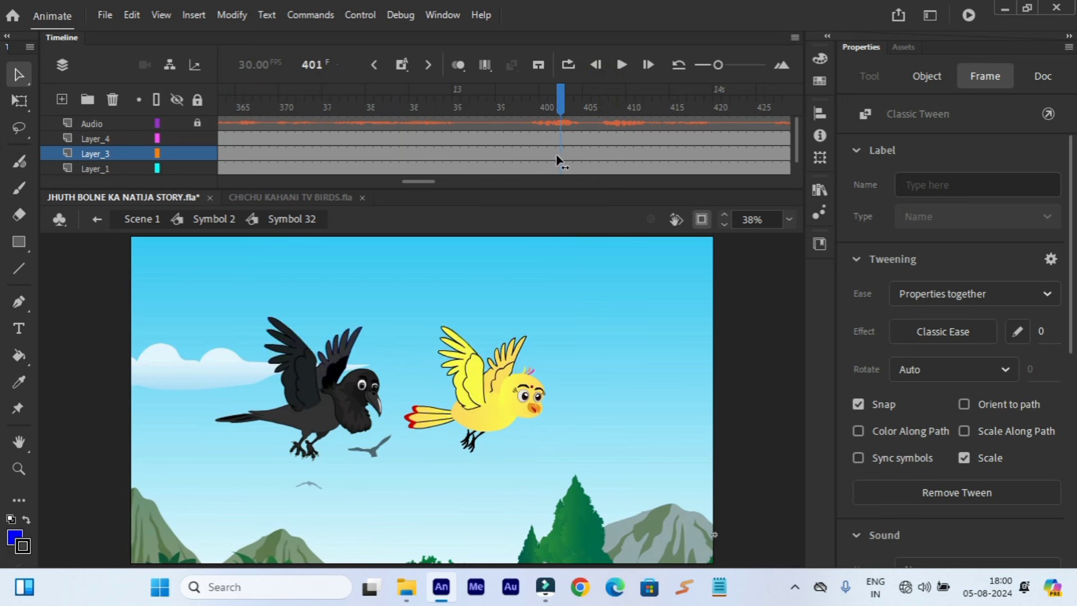
{"action": "left_click", "coordinate": [588, 215]}
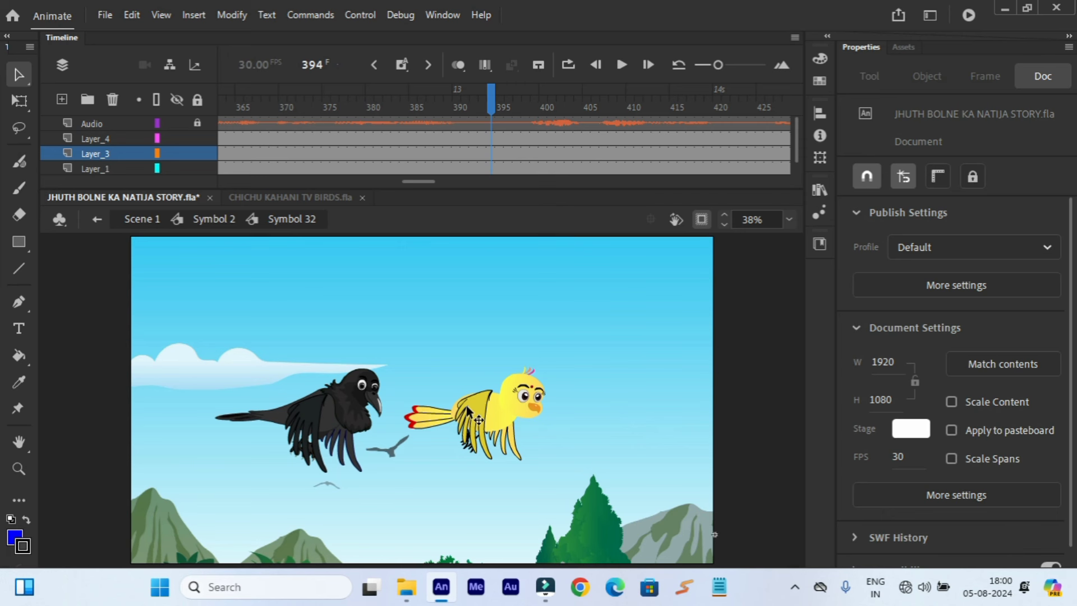
- Flip the yellow bird horizontally at frame 394 so it faces the crow, and rotate it slightly clockwise
{"action": "left_click", "coordinate": [497, 408]}
{"action": "right_click", "coordinate": [499, 406]}
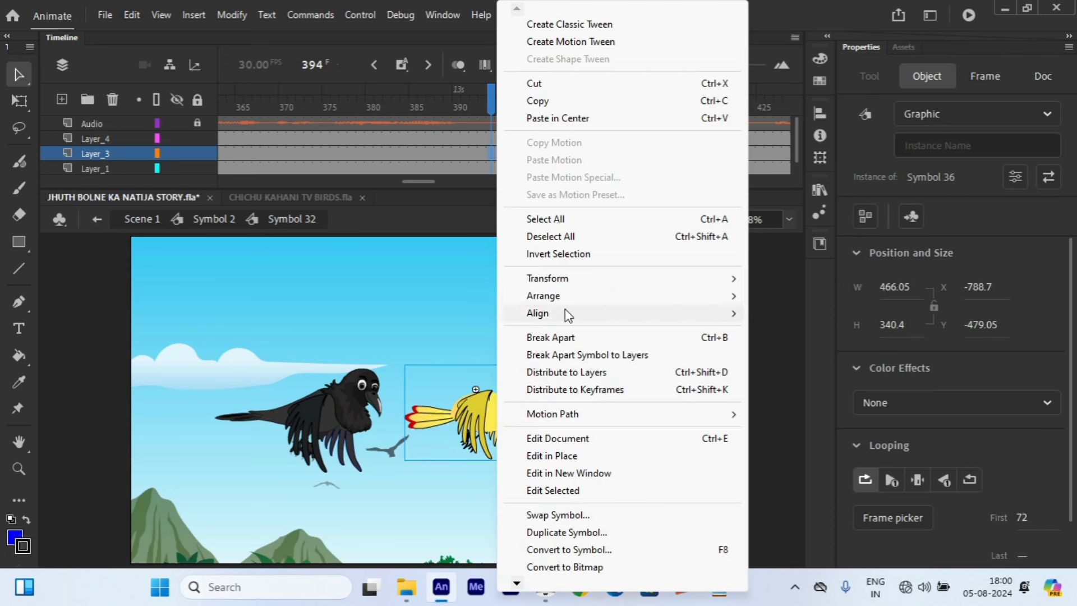
{"action": "mouse_move", "coordinate": [568, 280]}
{"action": "left_click", "coordinate": [829, 448]}
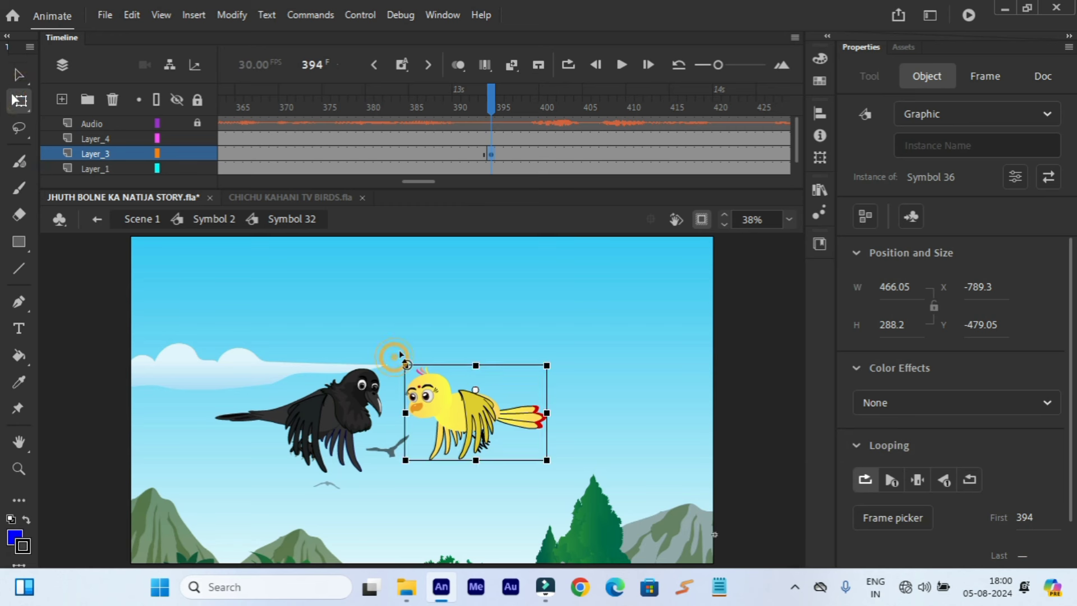
{"action": "mouse_move", "coordinate": [401, 355]}
{"action": "left_mouse_down"}
{"action": "mouse_move", "coordinate": [418, 338]}
{"action": "mouse_move", "coordinate": [407, 347]}
{"action": "left_mouse_up"}
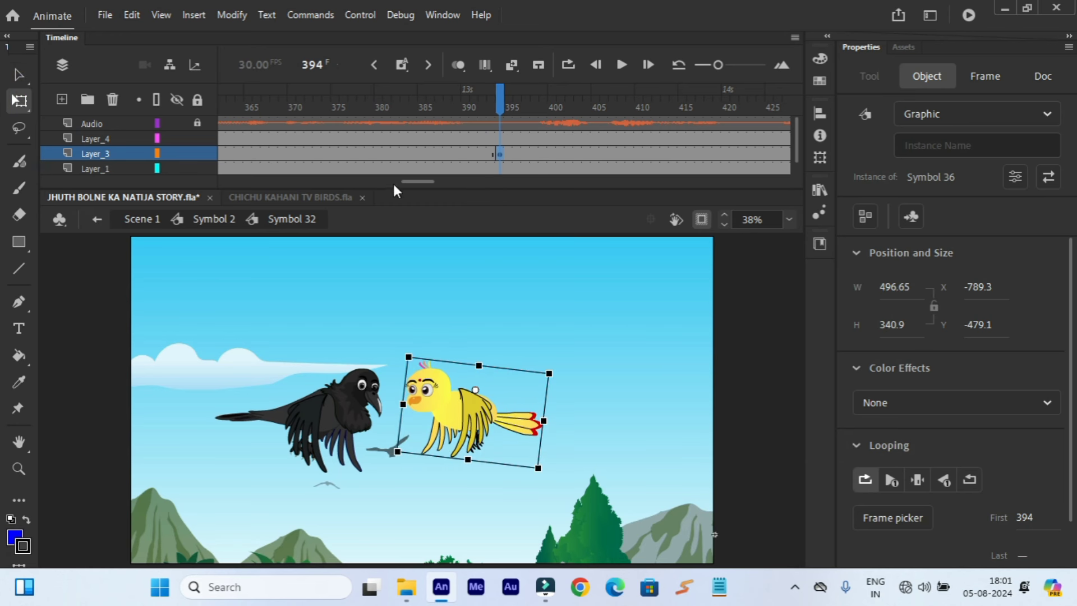
- Play Symbol 32 from frame 1, return to frame 394 and move the yellow bird away from the crow to about X -696
{"action": "left_click_drag", "start_coordinate": [416, 177], "coordinate": [220, 179]}
{"action": "left_click", "coordinate": [222, 138]}
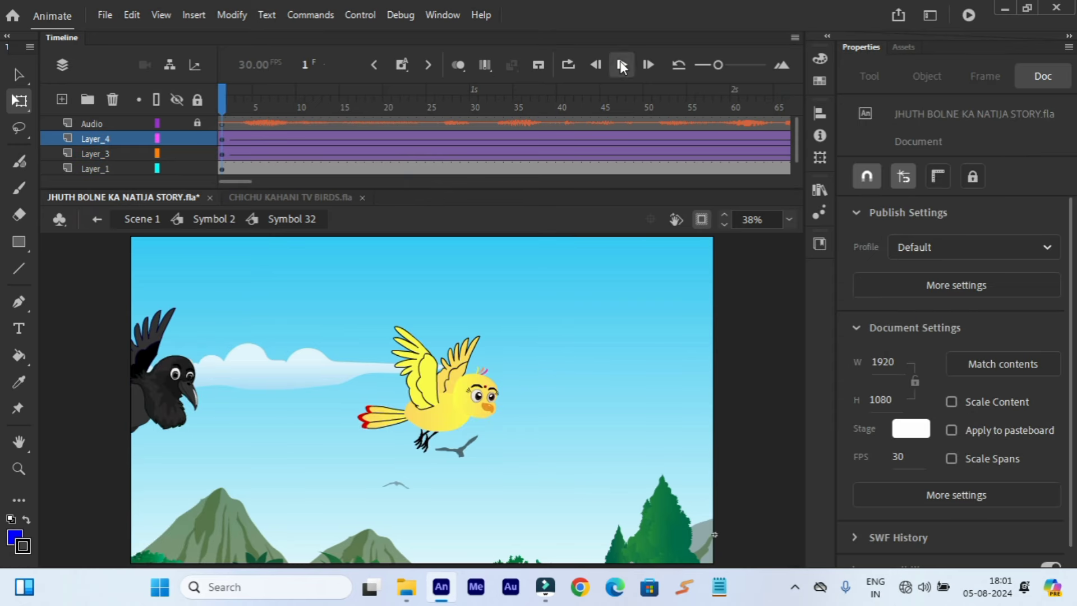
{"action": "left_click", "coordinate": [621, 65]}
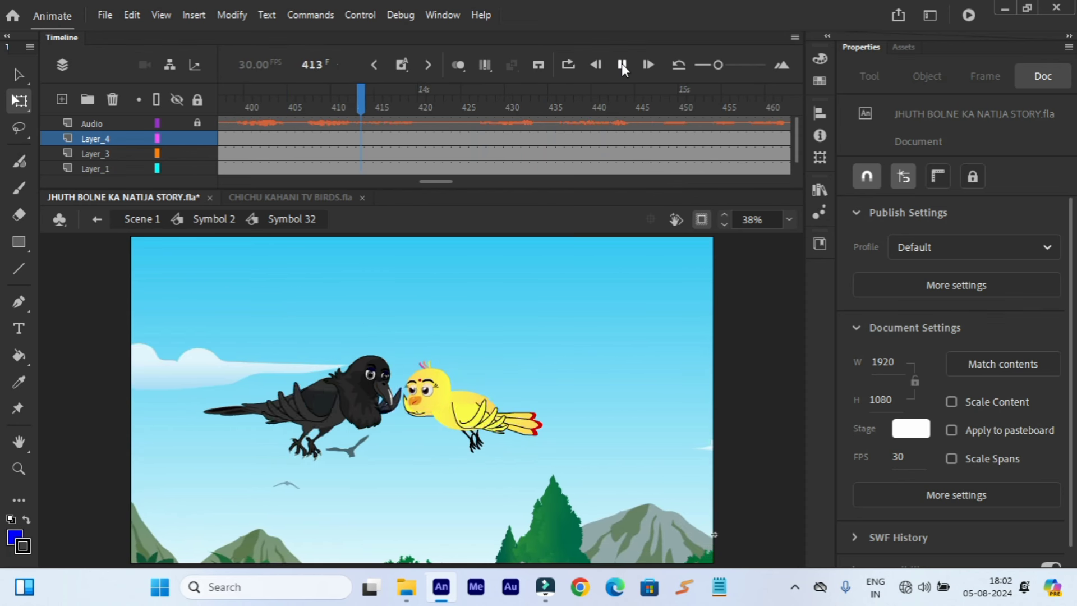
{"action": "left_click", "coordinate": [622, 65]}
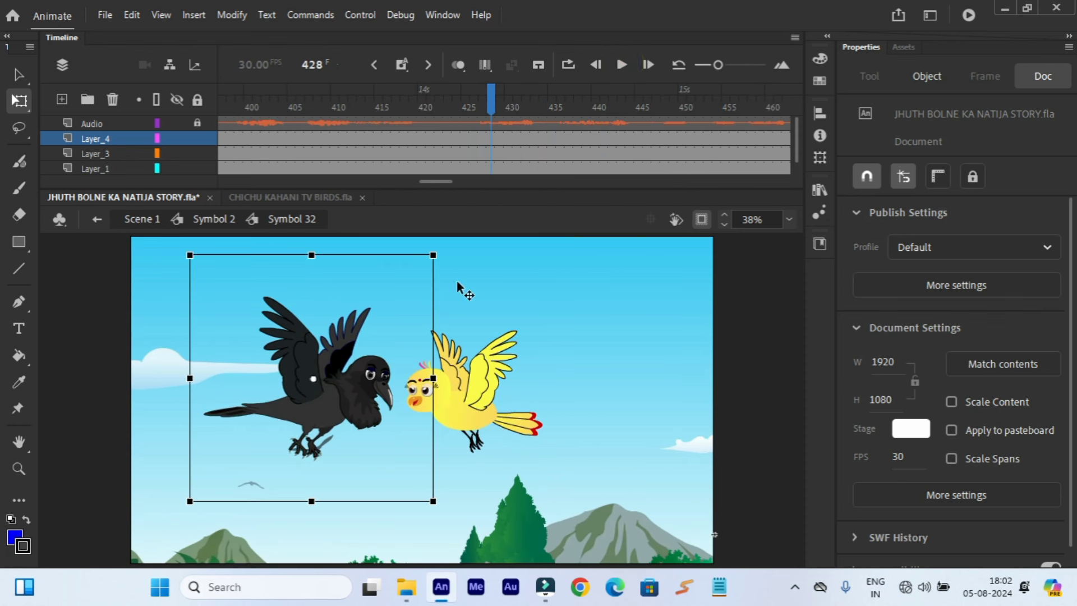
{"action": "left_click_drag", "start_coordinate": [490, 104], "coordinate": [499, 197]}
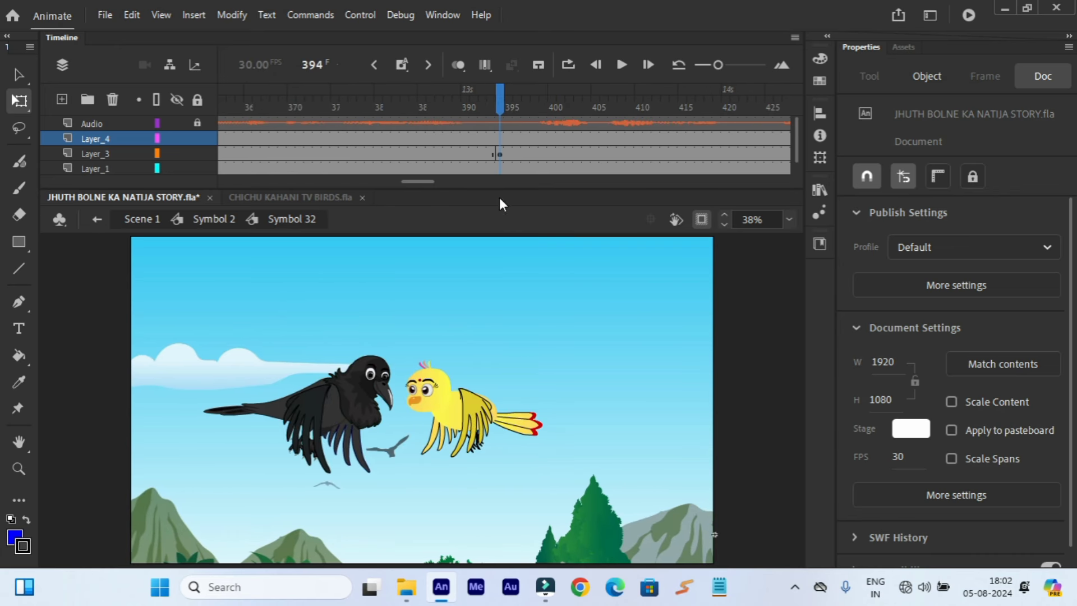
{"action": "left_click", "coordinate": [450, 419]}
{"action": "left_click_drag", "start_coordinate": [465, 418], "coordinate": [480, 420]}
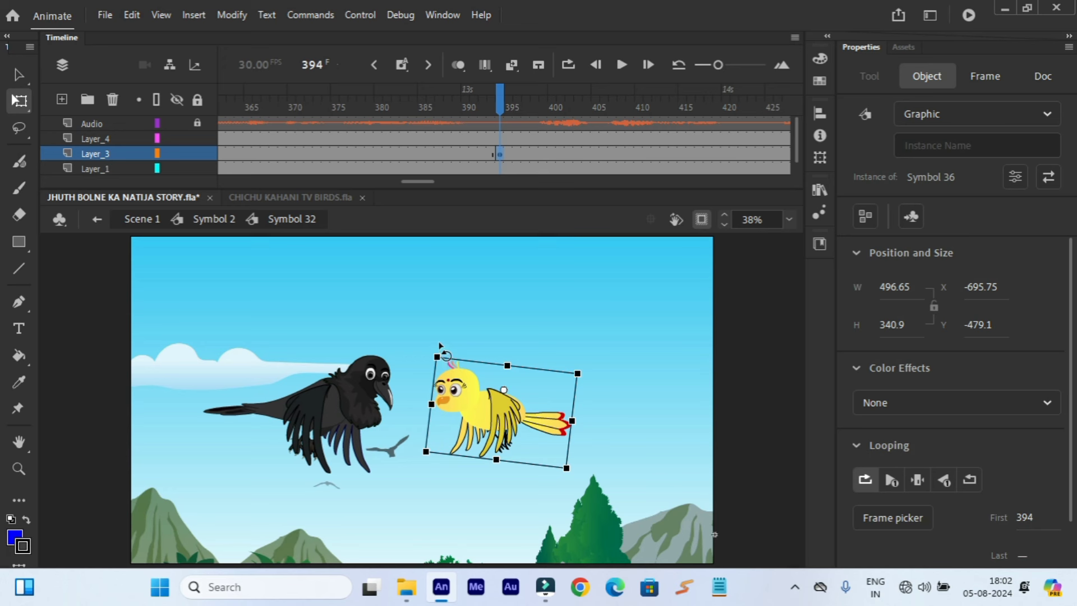
- Rotate the yellow bird slightly further clockwise at frame 394, and play the scene from about frame 370
{"action": "left_click_drag", "start_coordinate": [441, 353], "coordinate": [445, 341]}
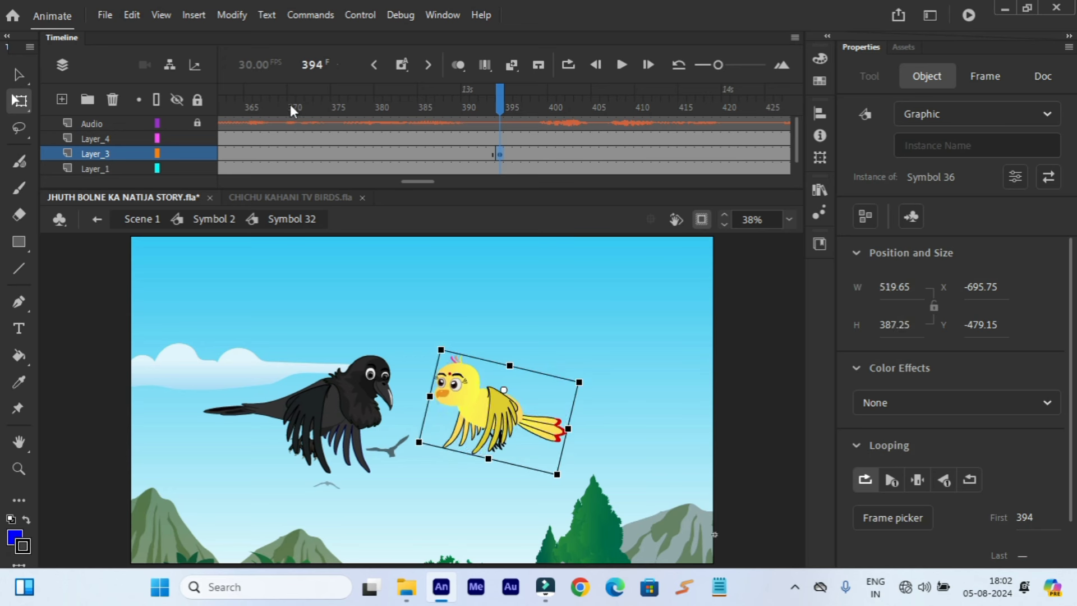
{"action": "left_click", "coordinate": [291, 108]}
{"action": "left_click", "coordinate": [612, 71]}
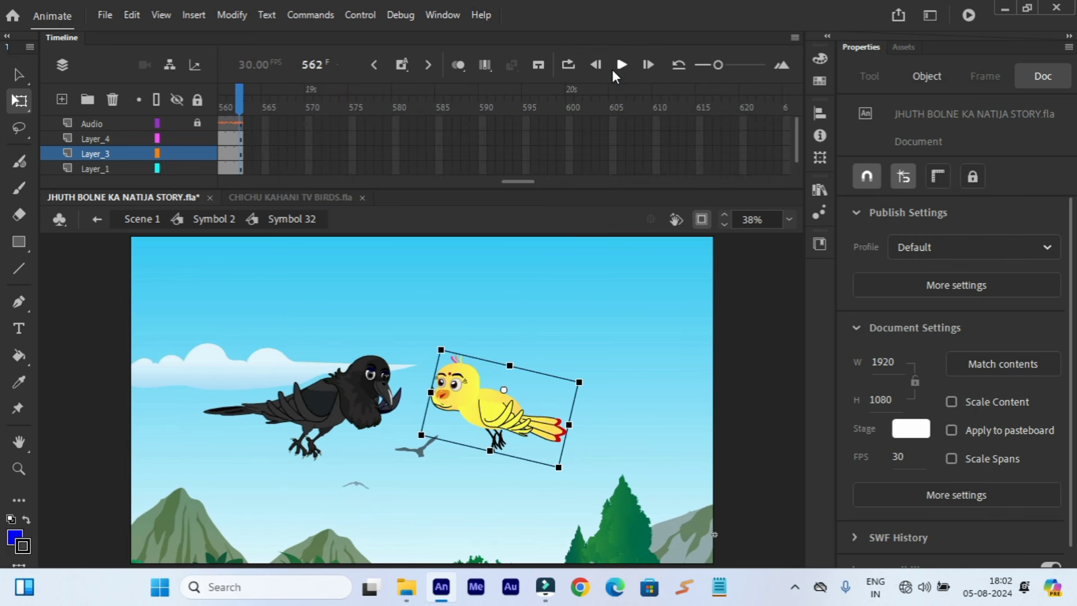
- Extend all four layers of Symbol 32, from Audio down to Layer_1, by inserting frames up to frame 1125
{"action": "left_click_drag", "start_coordinate": [527, 180], "coordinate": [769, 184]}
{"action": "left_click", "coordinate": [759, 124]}
{"action": "right_click", "coordinate": [761, 175]}
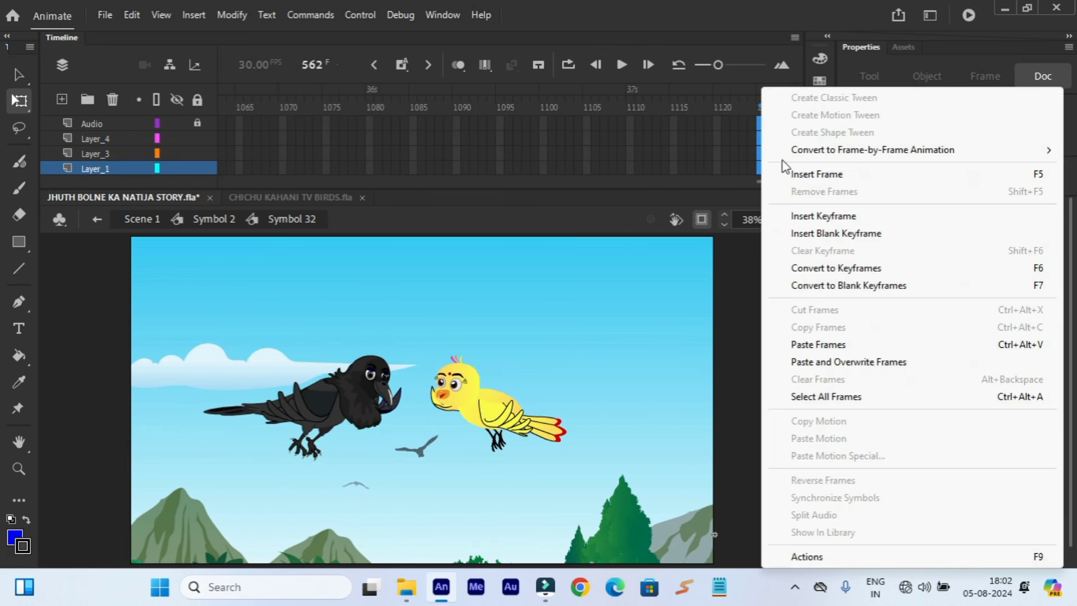
{"action": "left_click", "coordinate": [790, 171]}
- Play back the extended part of the Symbol 32 scene and stop it at frame 701
{"action": "left_click_drag", "start_coordinate": [584, 182], "coordinate": [400, 236]}
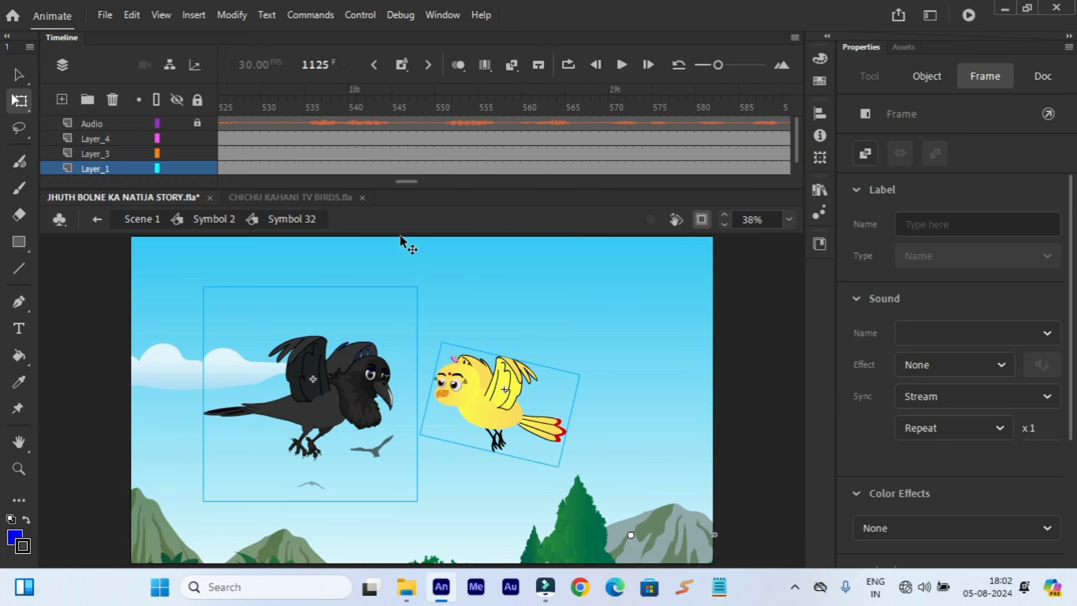
{"action": "left_click", "coordinate": [291, 104]}
{"action": "left_click", "coordinate": [620, 65]}
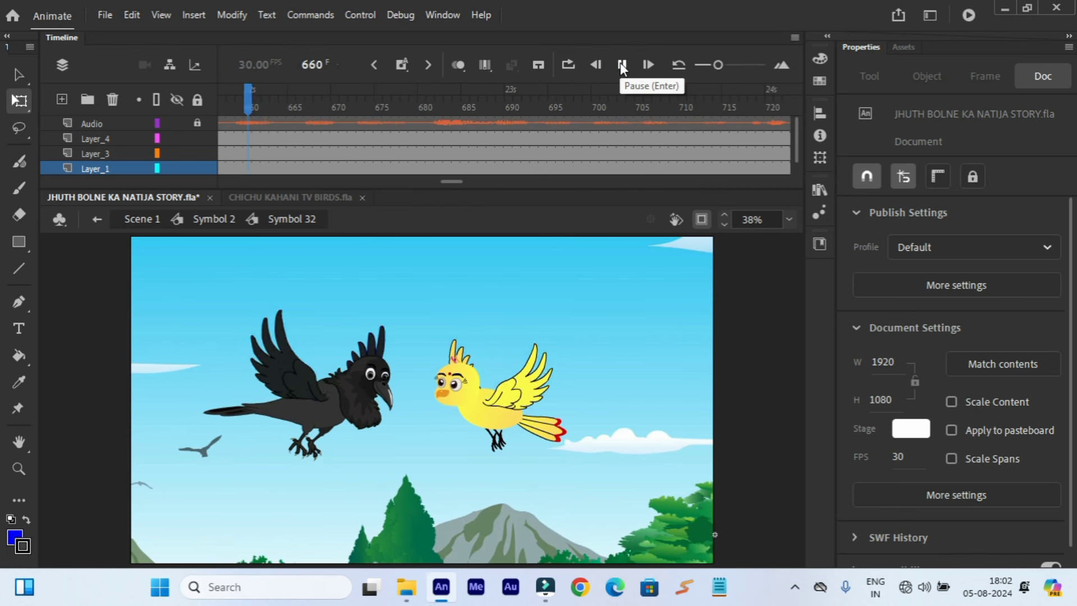
{"action": "left_click", "coordinate": [620, 63]}
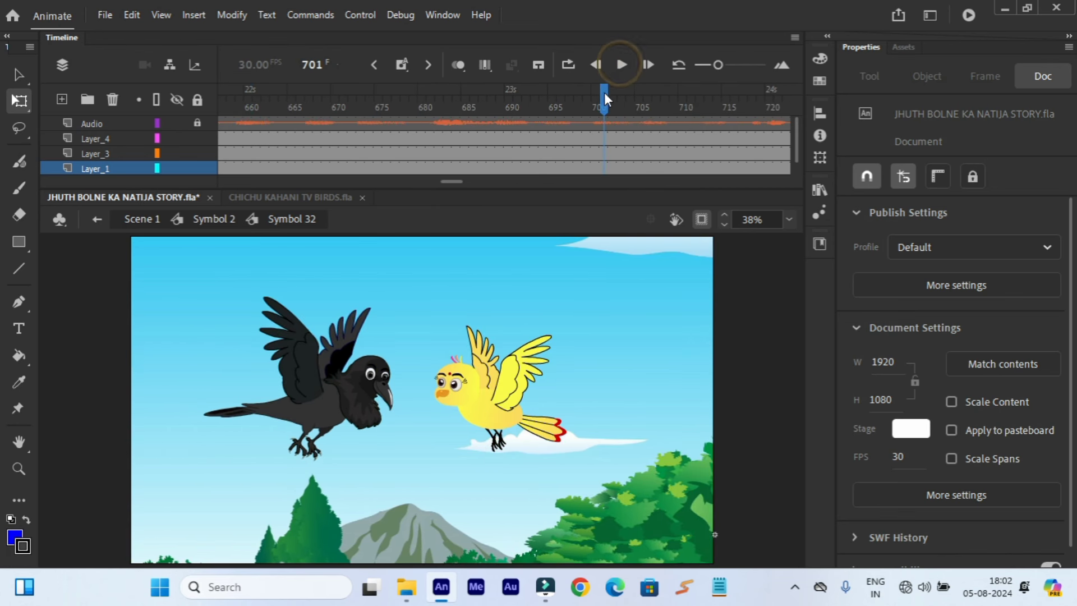
- At frame 656 on Layer_3, add a keyframe, flip the yellow bird horizontally to face right, and rotate it to a level flying pose
{"action": "left_click_drag", "start_coordinate": [605, 92], "coordinate": [561, 199]}
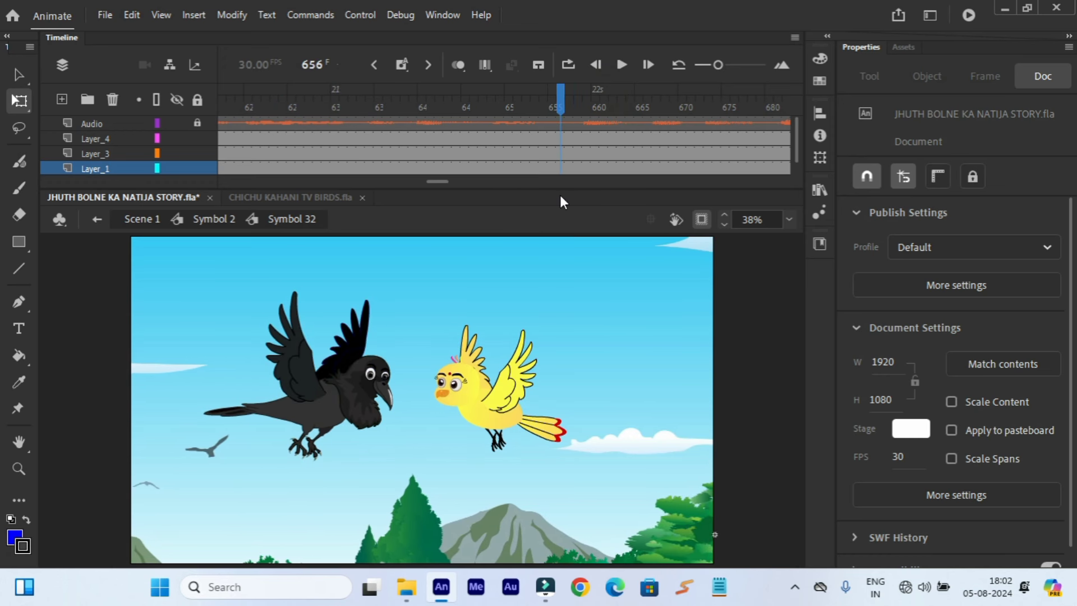
{"action": "right_click", "coordinate": [497, 388]}
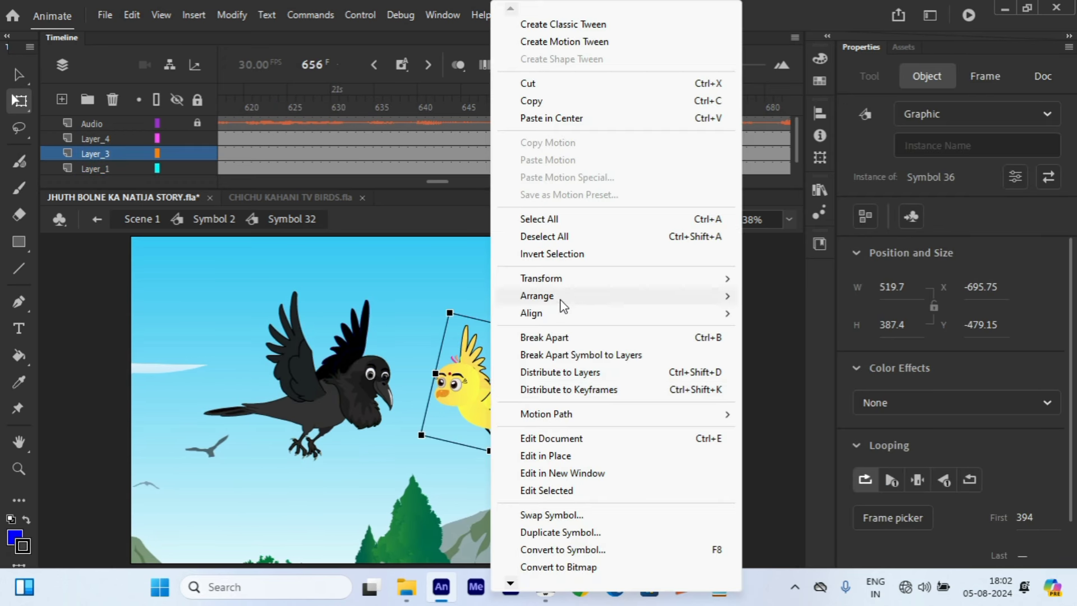
{"action": "mouse_move", "coordinate": [563, 281]}
{"action": "left_click", "coordinate": [785, 449]}
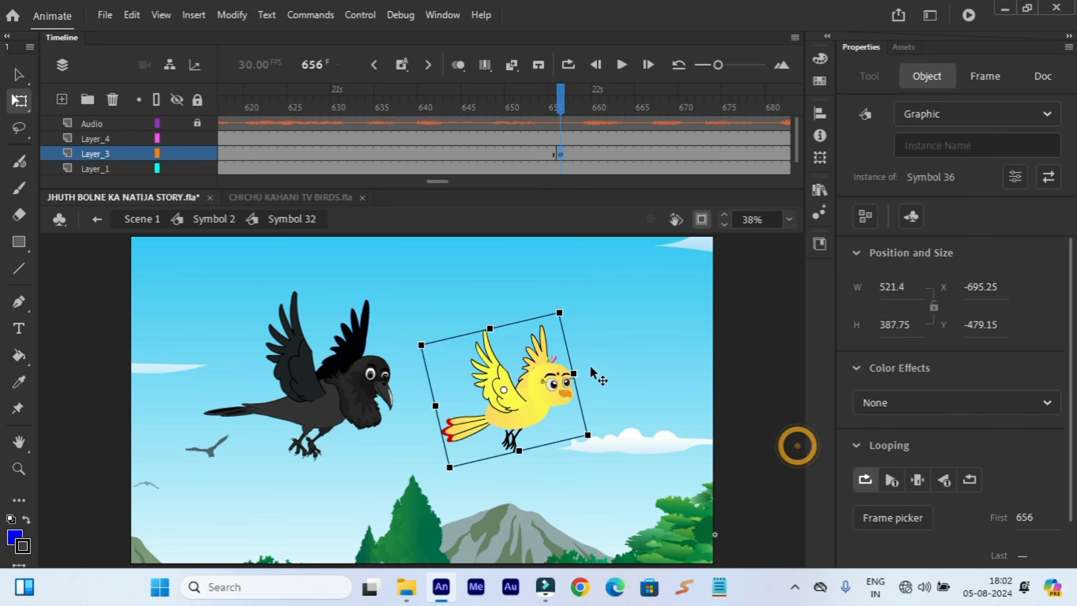
{"action": "left_click_drag", "start_coordinate": [563, 310], "coordinate": [578, 331]}
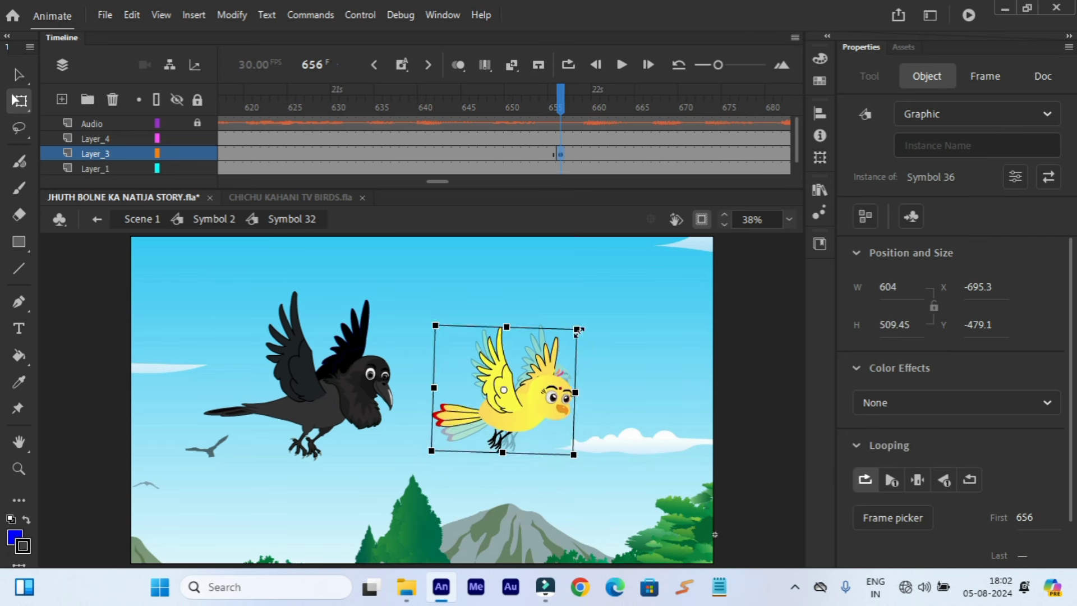
- Return to frame 1 of Symbol 32 and go back up to Symbol 2
{"action": "left_click_drag", "start_coordinate": [441, 182], "coordinate": [221, 183]}
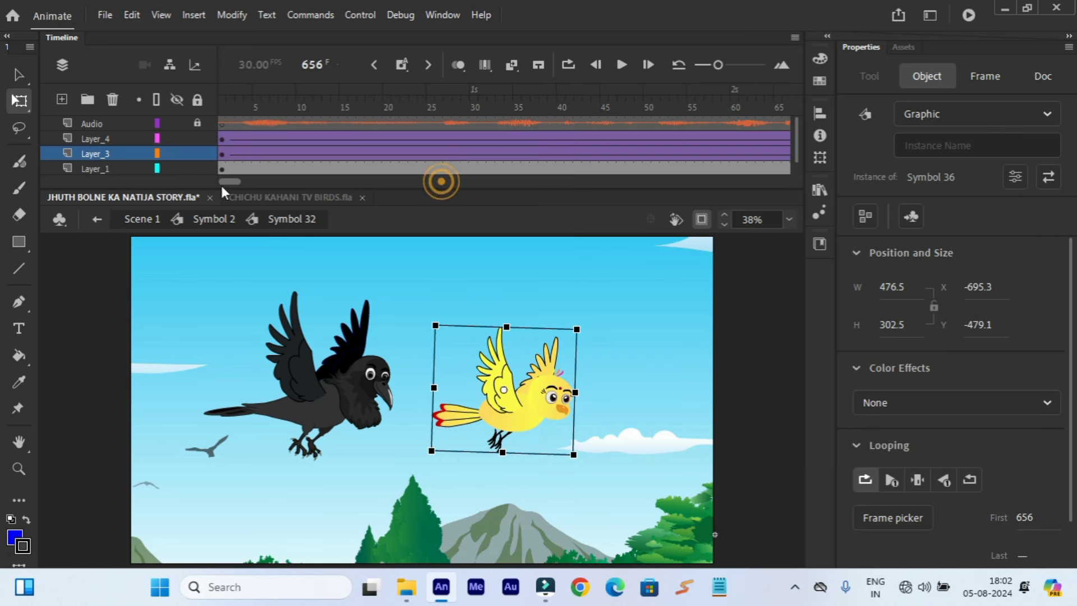
{"action": "left_click", "coordinate": [229, 122]}
{"action": "left_click", "coordinate": [222, 94]}
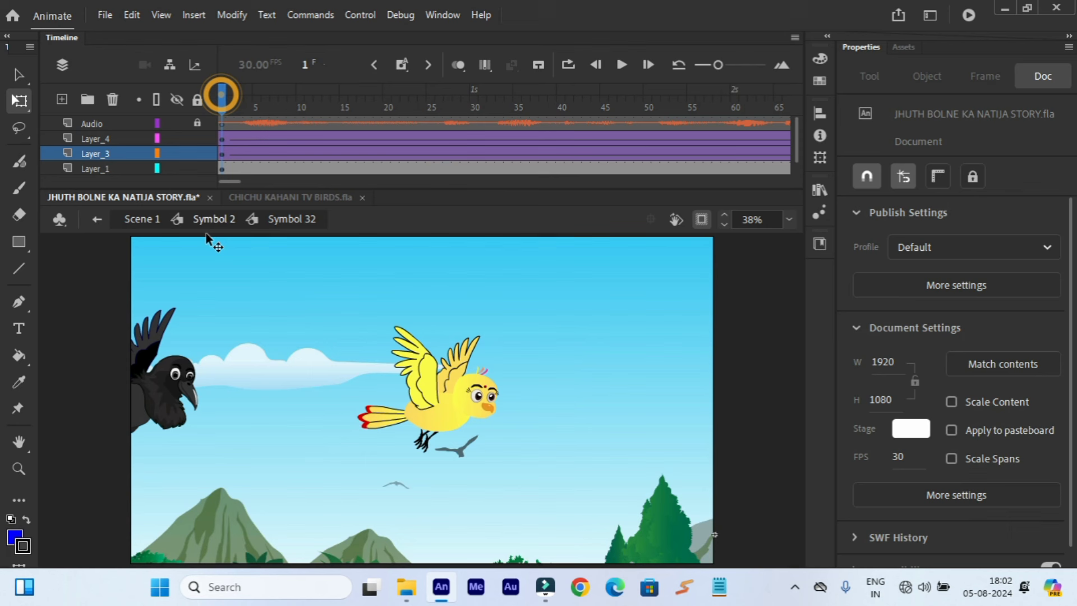
{"action": "left_click", "coordinate": [96, 219]}
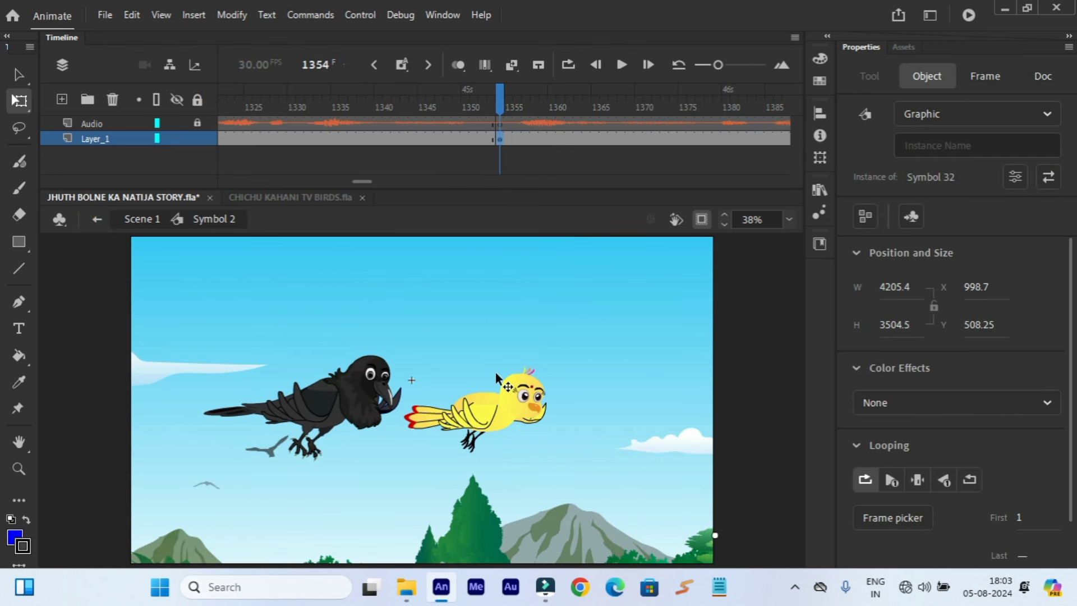
- Listen to the audio past the end of Layer_1 and extend the layer's frames to frame 2102
{"action": "left_click", "coordinate": [621, 71]}
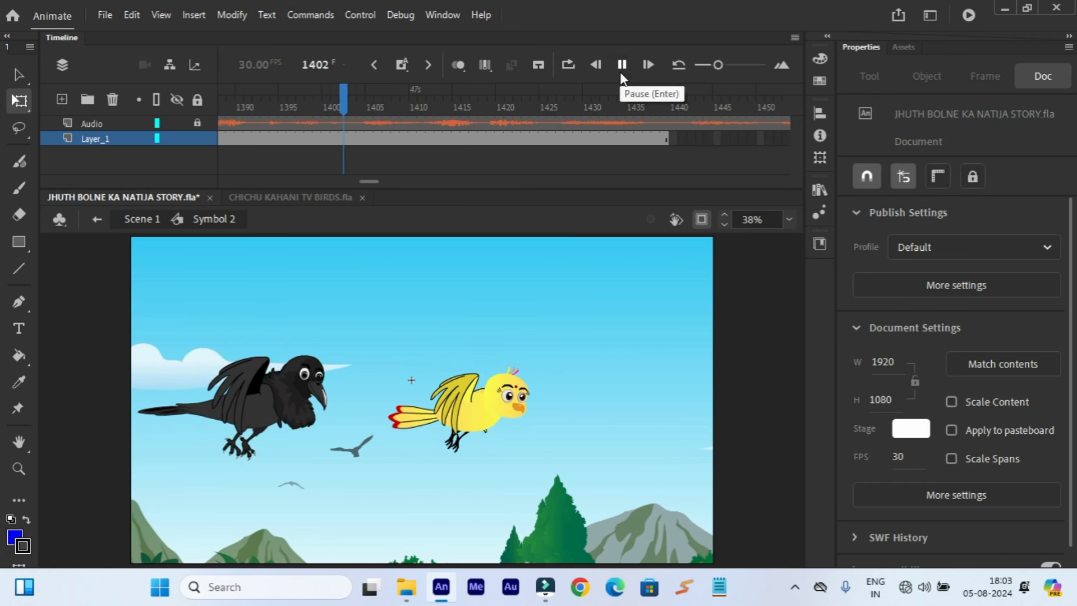
{"action": "left_click", "coordinate": [621, 65]}
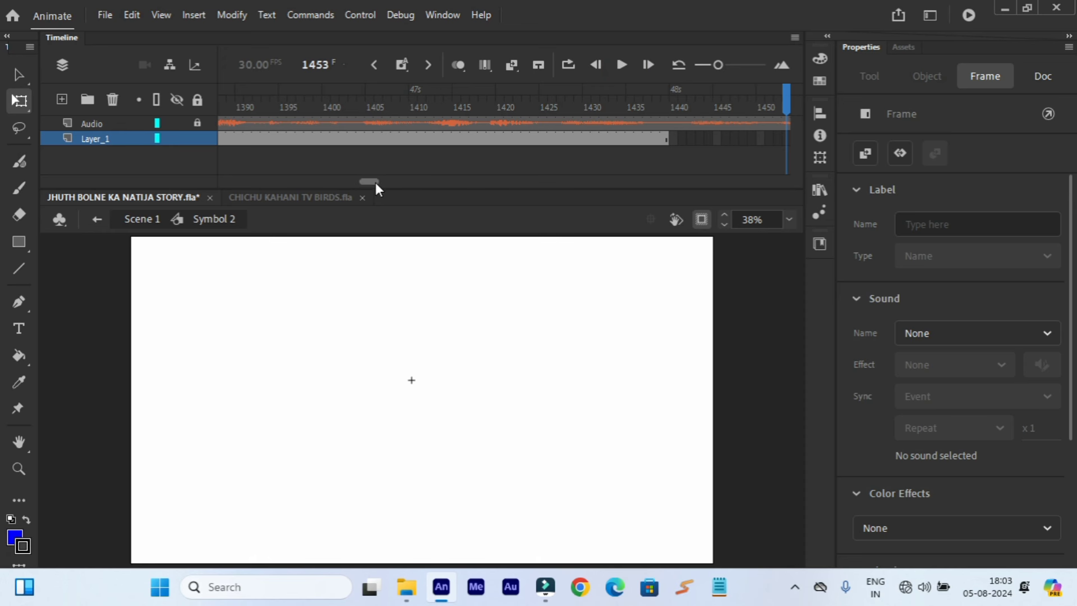
{"action": "left_click", "coordinate": [623, 66]}
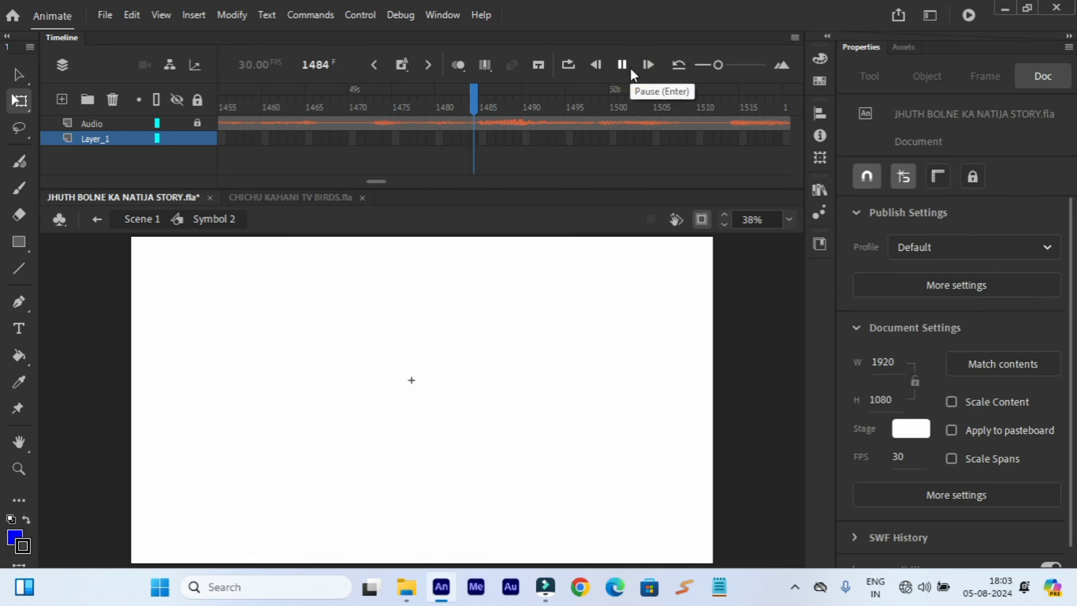
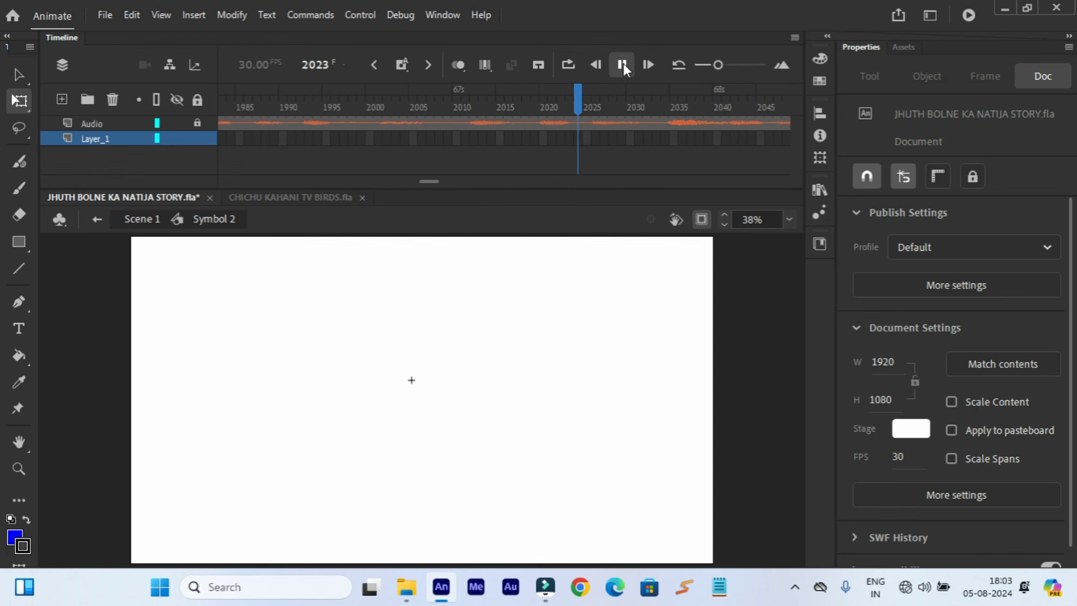
{"action": "left_click", "coordinate": [622, 65]}
{"action": "left_click", "coordinate": [622, 65]}
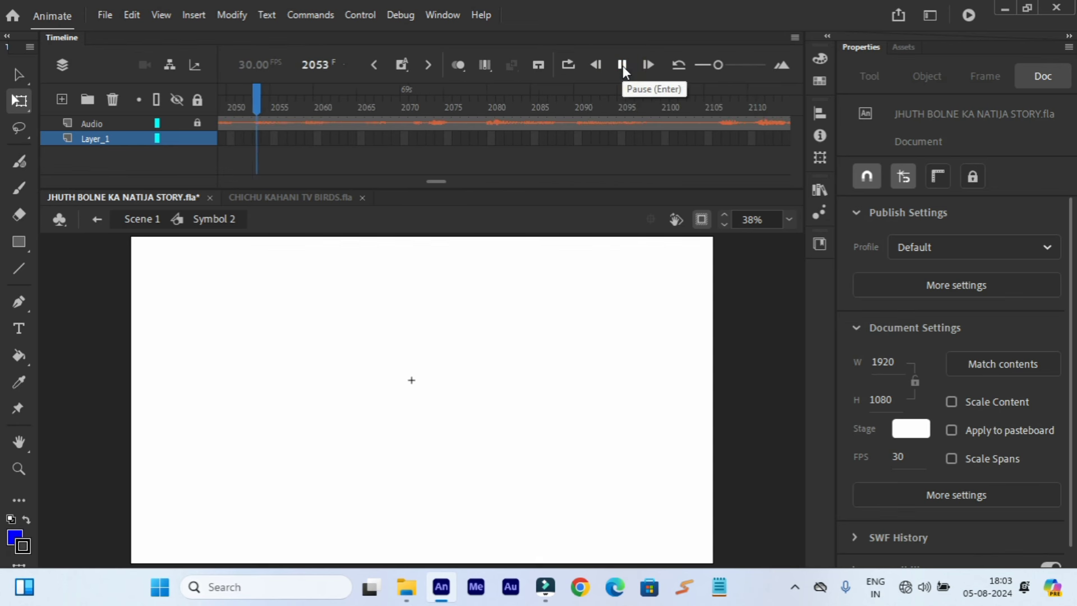
{"action": "left_click", "coordinate": [621, 65]}
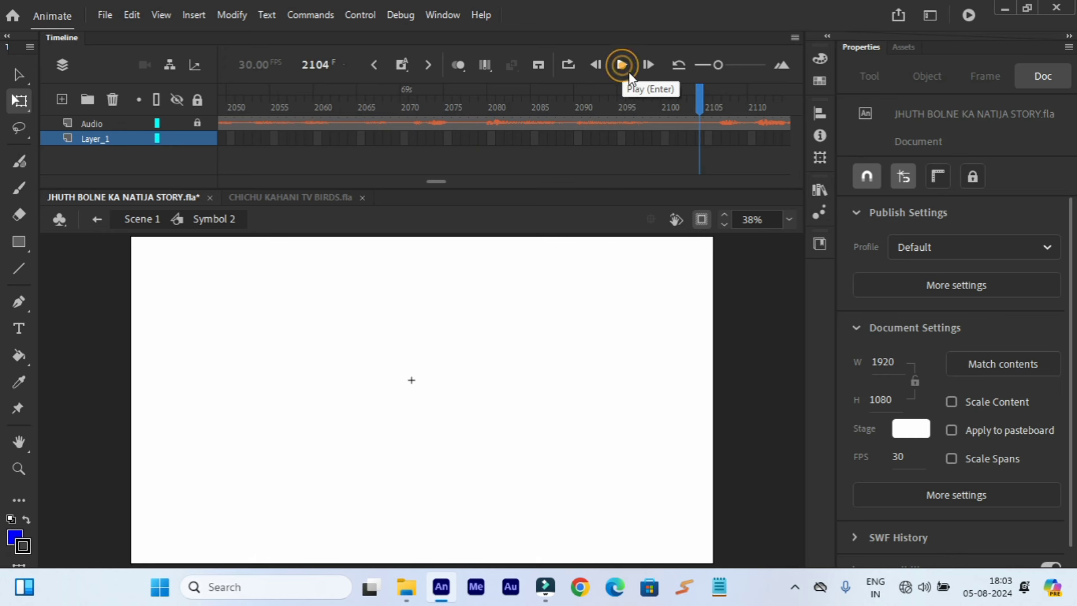
{"action": "right_click", "coordinate": [679, 137]}
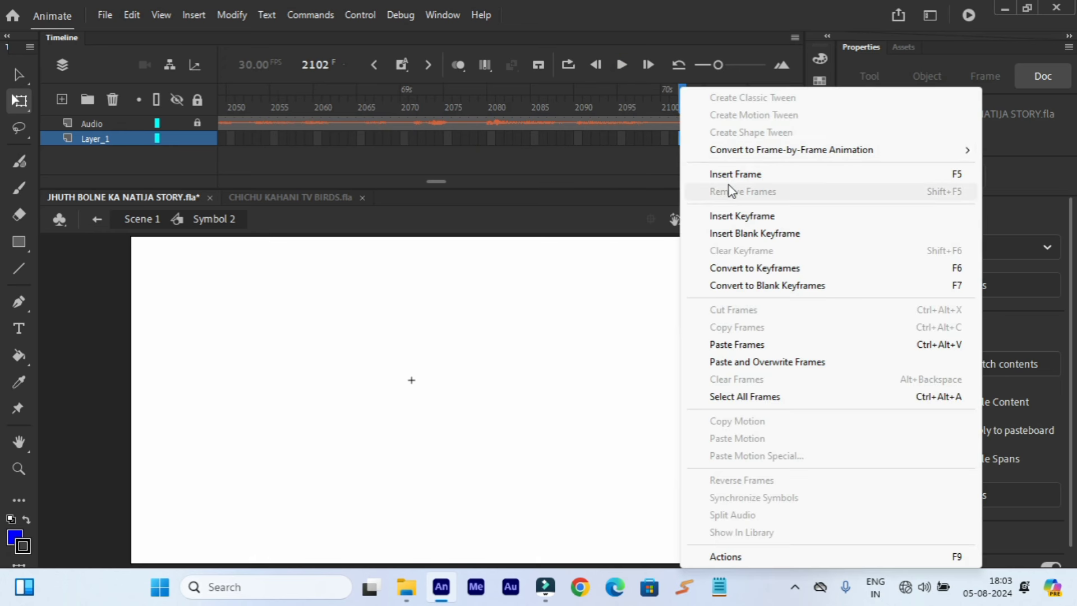
{"action": "left_click", "coordinate": [729, 175]}
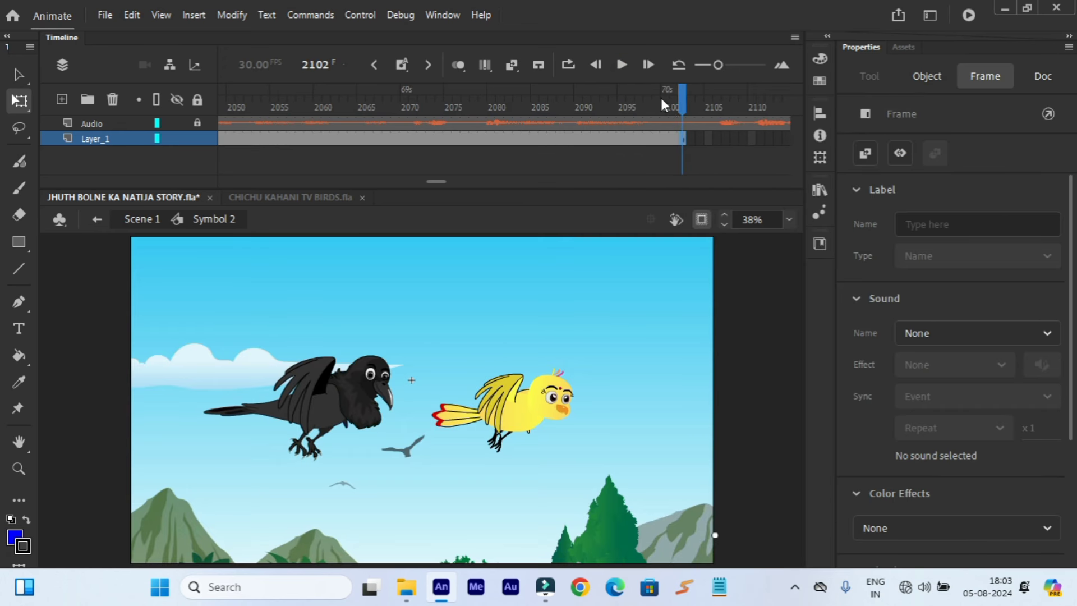
- Play back the extended bird scene from frame 1354 to review it with the audio
{"action": "left_click_drag", "start_coordinate": [437, 178], "coordinate": [367, 201]}
{"action": "left_click", "coordinate": [347, 109]}
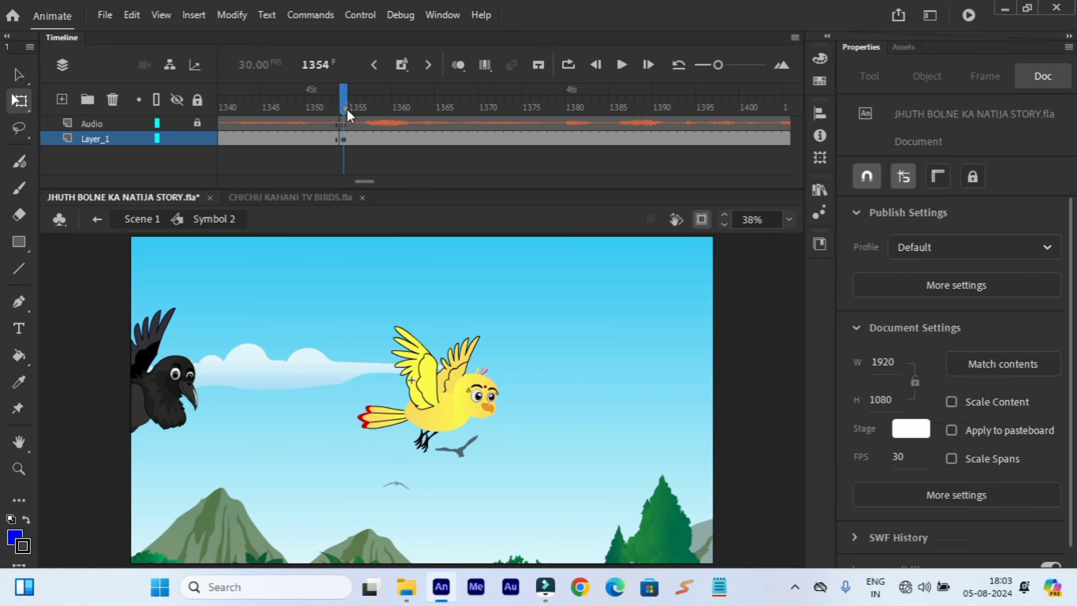
{"action": "left_click", "coordinate": [621, 65]}
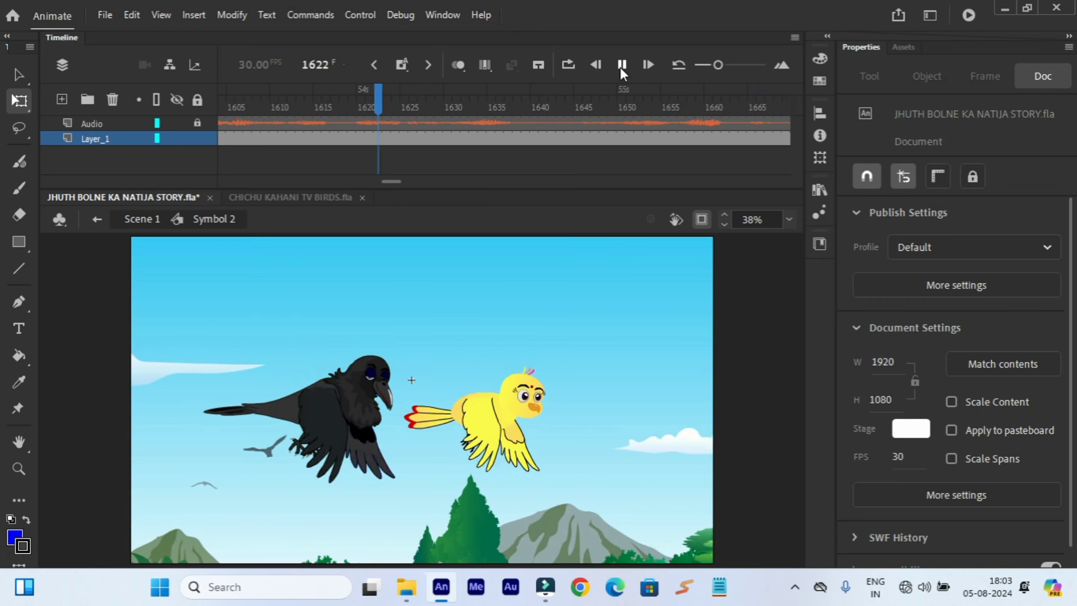
{"action": "left_click", "coordinate": [621, 65]}
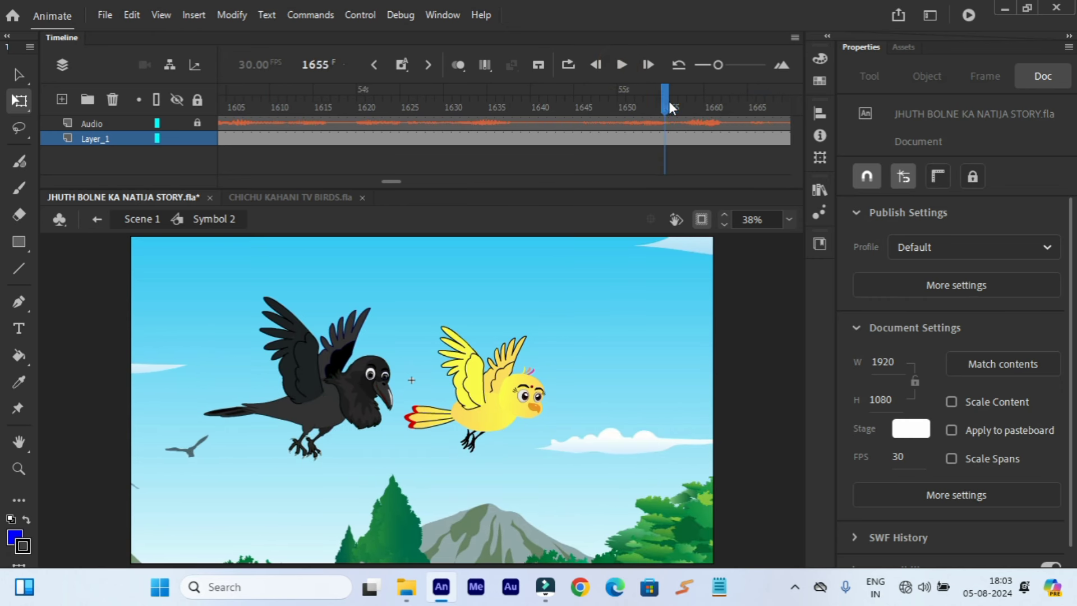
- Replay the dialogue from frame 1376 to find the shot change and insert a keyframe on Layer_1 at frame 1439
{"action": "left_click_drag", "start_coordinate": [669, 102], "coordinate": [216, 132]}
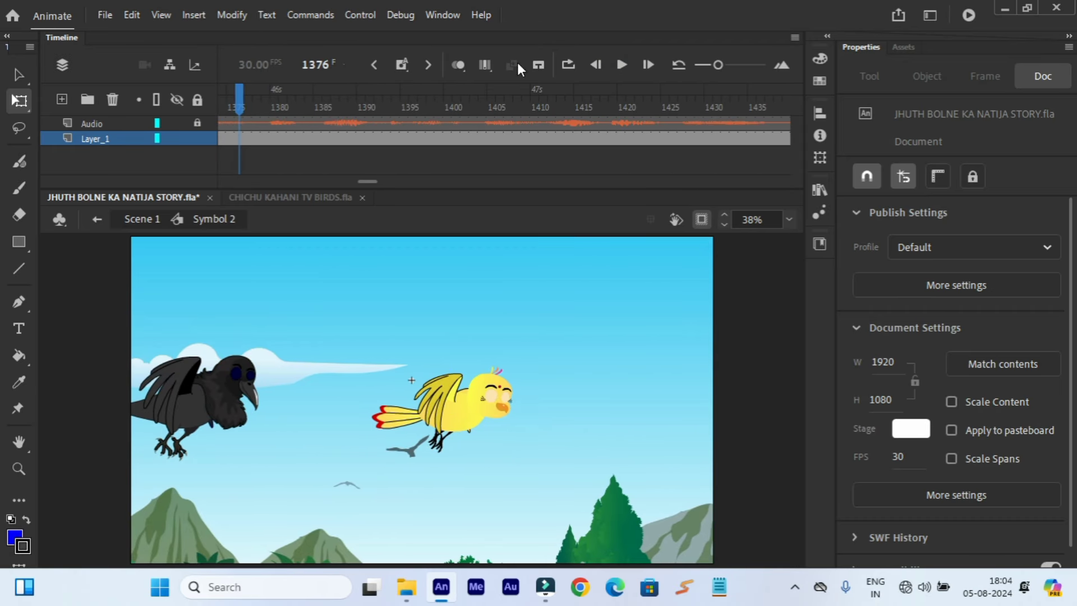
{"action": "left_click", "coordinate": [623, 66]}
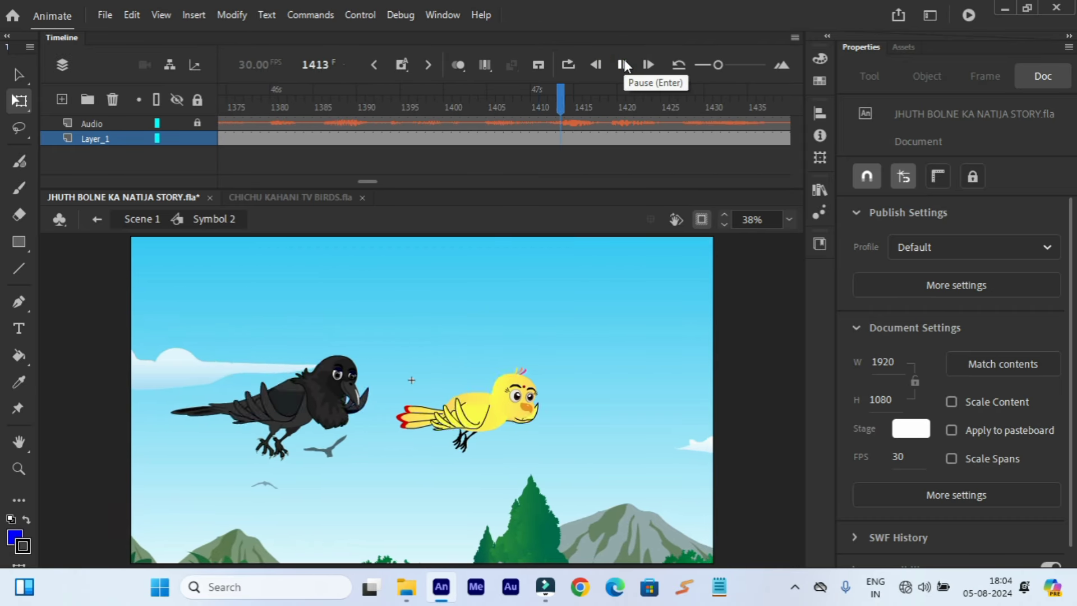
{"action": "left_click", "coordinate": [623, 65]}
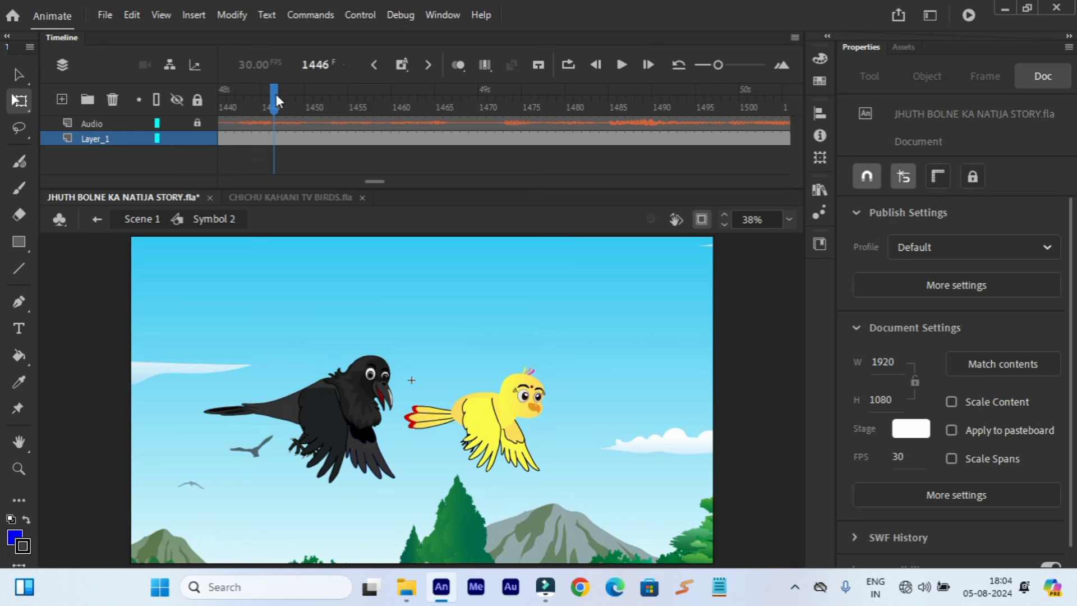
{"action": "left_click_drag", "start_coordinate": [276, 95], "coordinate": [476, 157]}
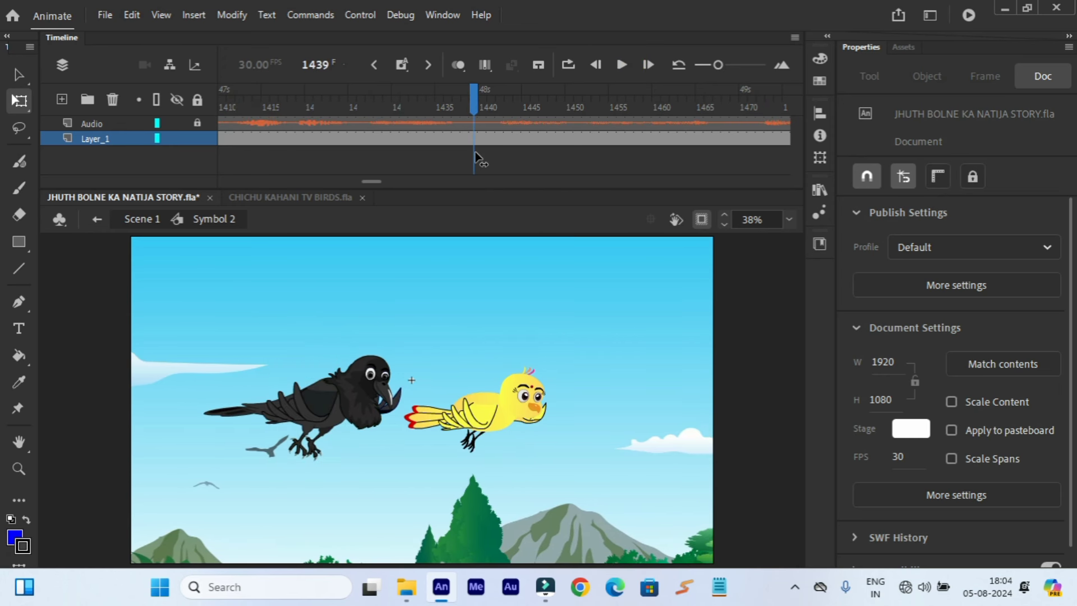
{"action": "right_click", "coordinate": [476, 147]}
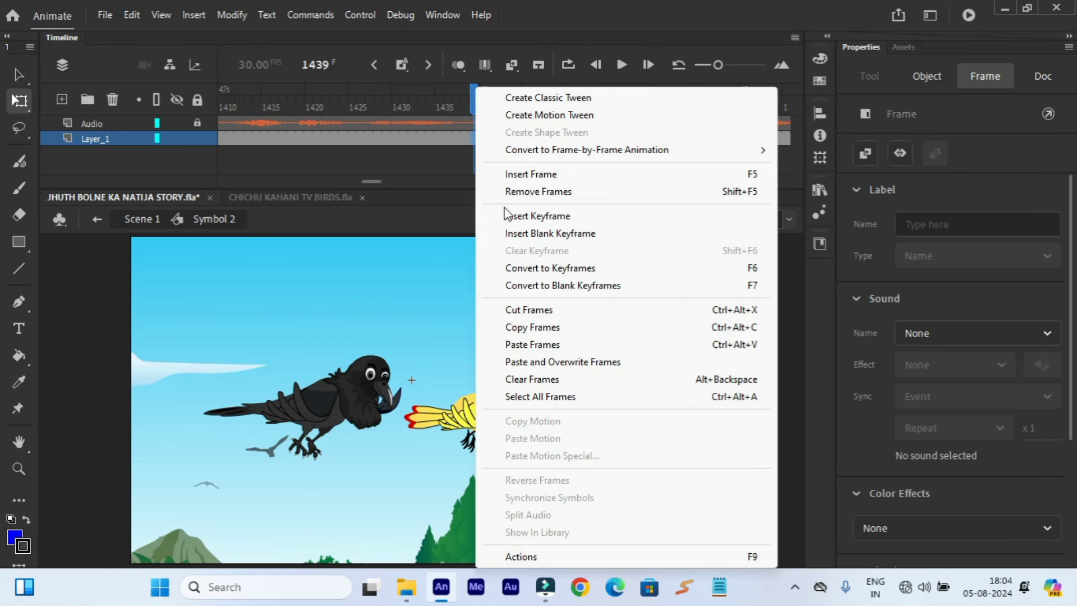
{"action": "left_click", "coordinate": [505, 215]}
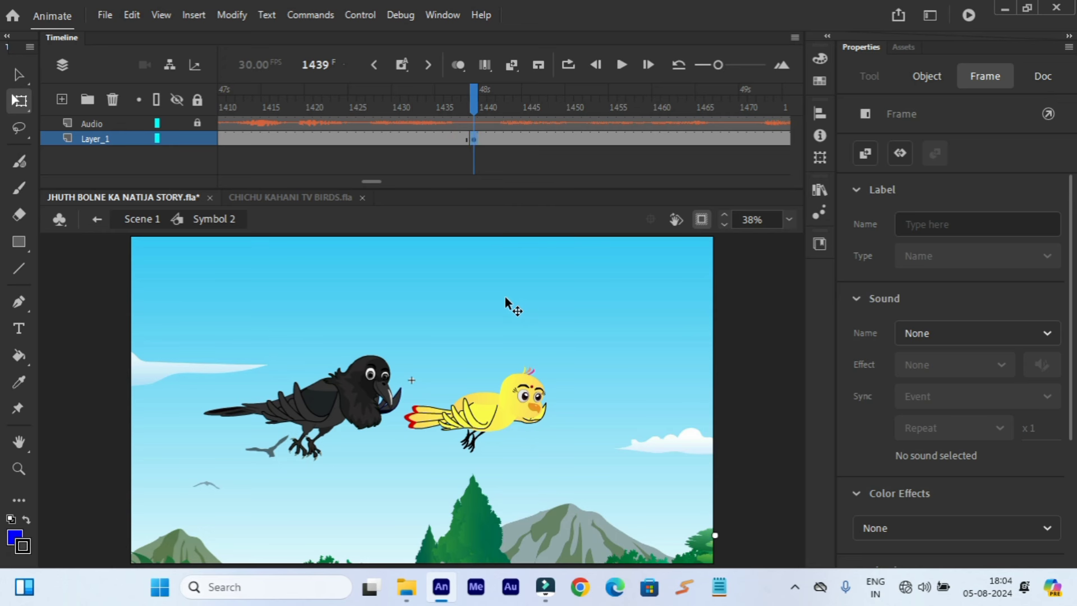
- Enlarge the Symbol 32 instance at frame 1439 to about 5529 × 4607 and reposition it at about X 1414.5, Y 682 to frame both birds closer
{"action": "key", "text": "ctrl+minus"}
{"action": "key", "text": "ctrl+minus"}
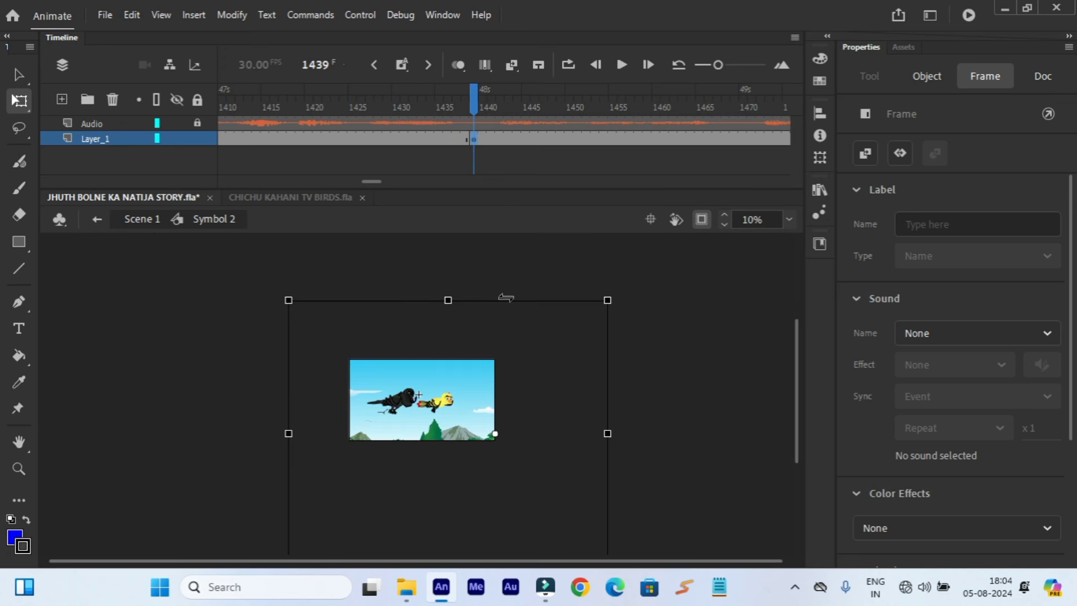
{"action": "left_click_drag", "start_coordinate": [611, 296], "coordinate": [667, 261]}
{"action": "left_click", "coordinate": [788, 219]}
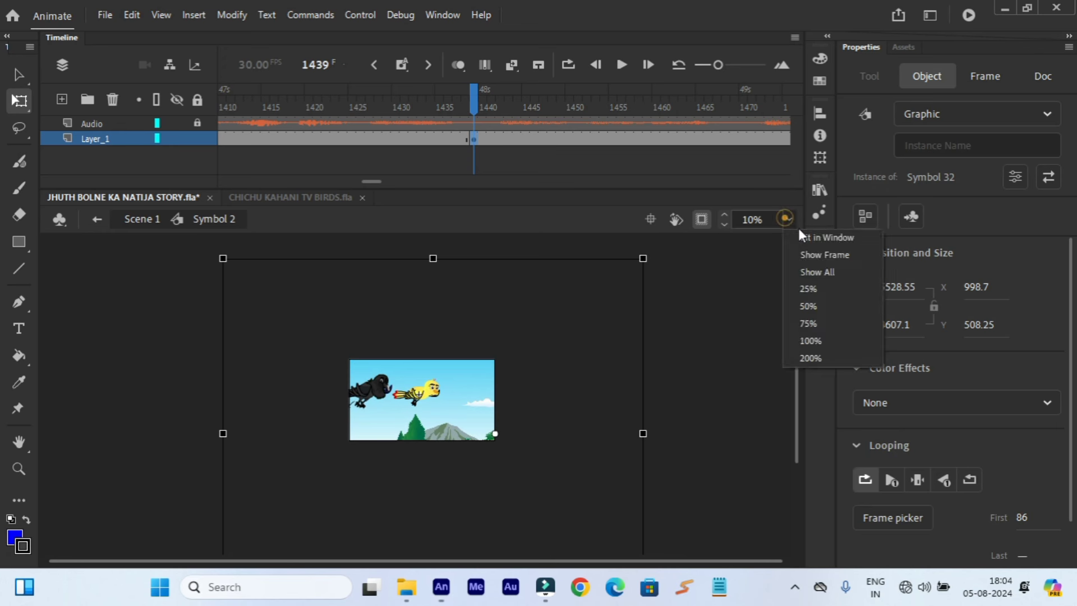
{"action": "left_click", "coordinate": [806, 241]}
{"action": "left_click_drag", "start_coordinate": [585, 327], "coordinate": [711, 382]}
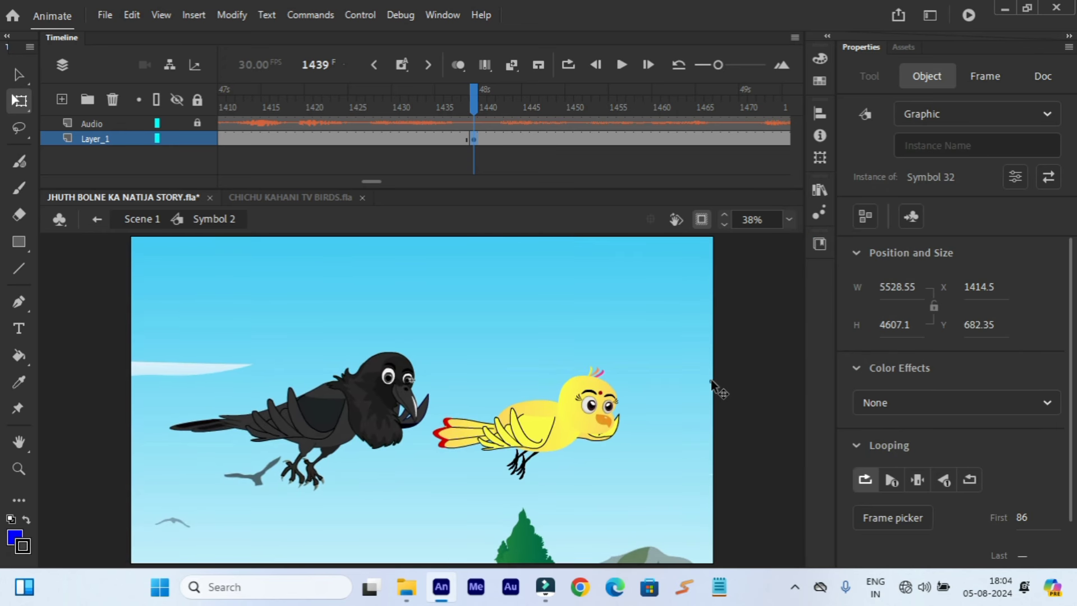
- Play back the scene from frame 1425 to review the closer framing
{"action": "left_click", "coordinate": [354, 96]}
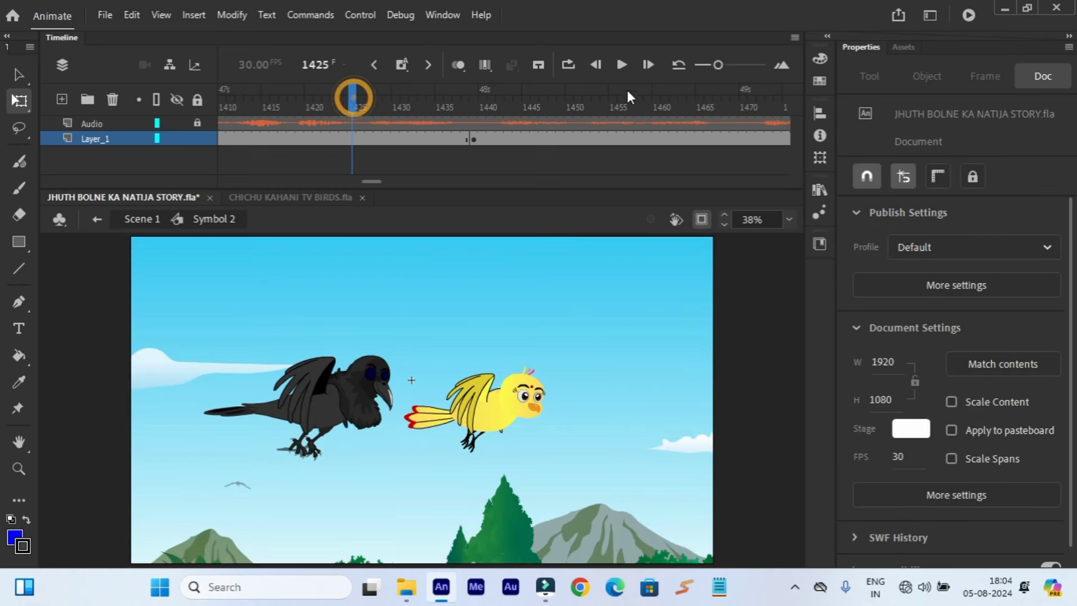
{"action": "left_click", "coordinate": [620, 60]}
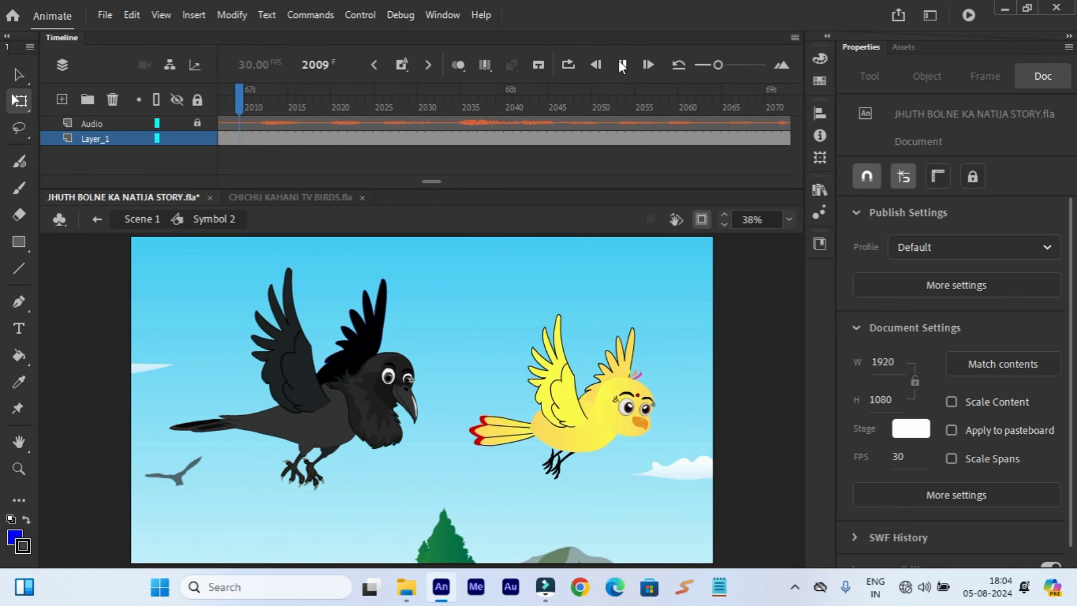
{"action": "left_click", "coordinate": [622, 65]}
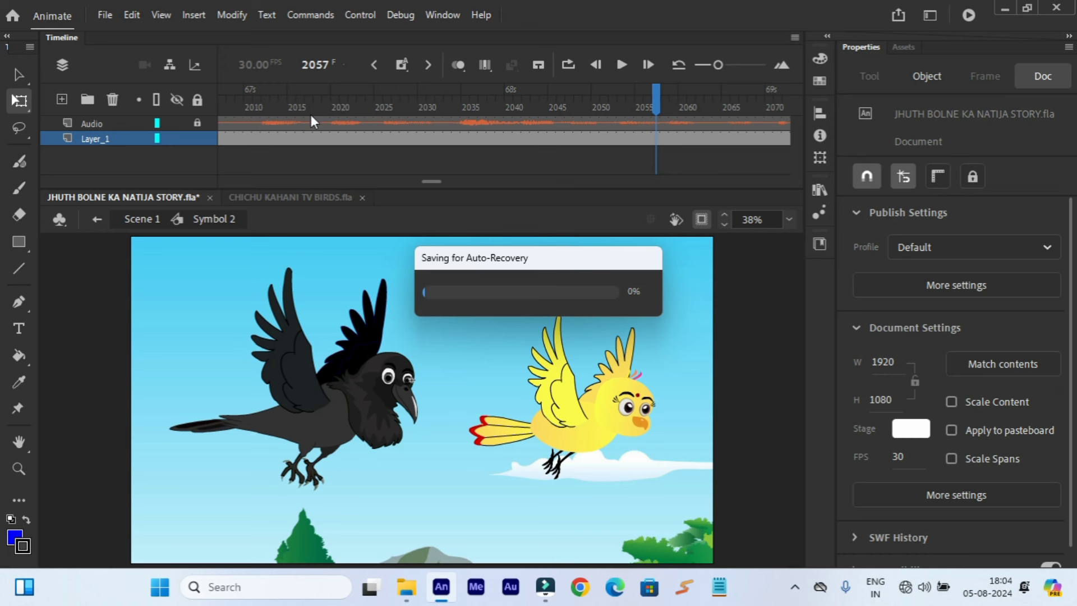
- Insert a keyframe on Layer_1 at frame 2010, just after the yellow bird turns around, and play on from there
{"action": "left_click_drag", "start_coordinate": [238, 102], "coordinate": [238, 137]}
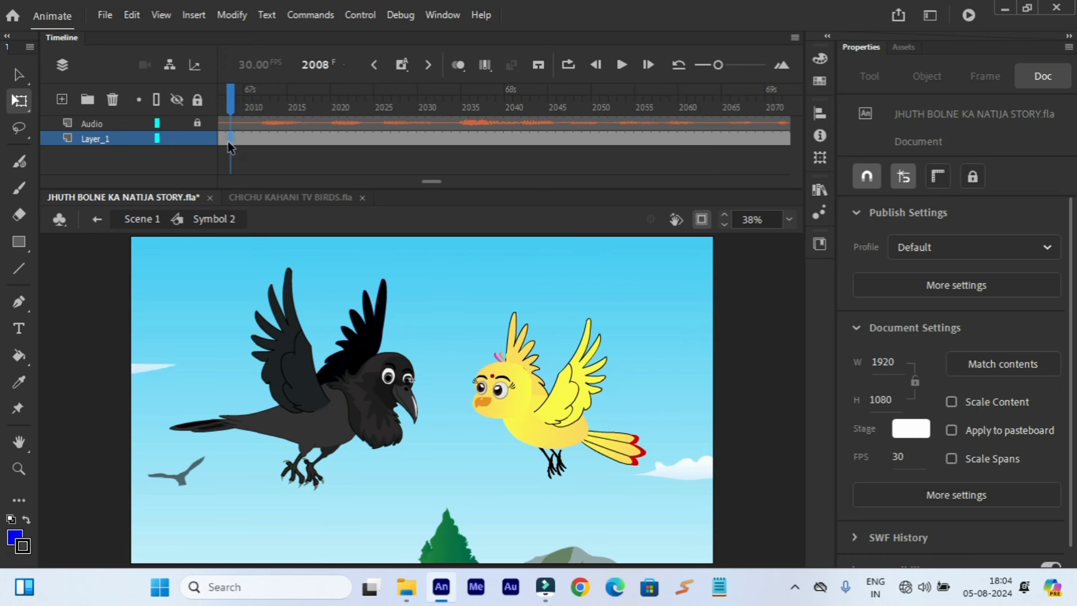
{"action": "left_click", "coordinate": [228, 140]}
{"action": "left_click", "coordinate": [240, 105]}
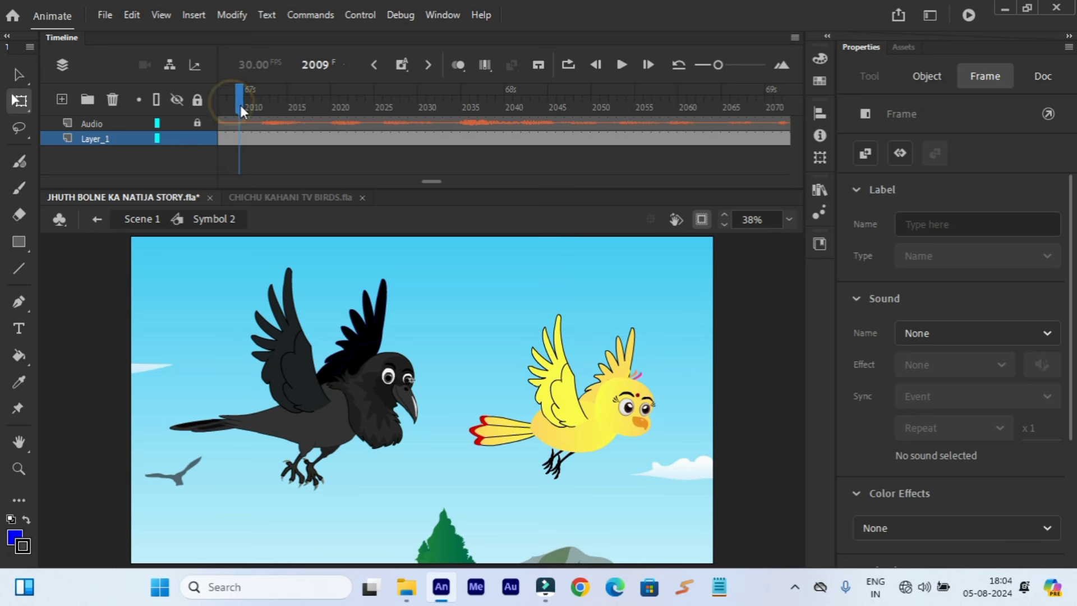
{"action": "right_click", "coordinate": [249, 143]}
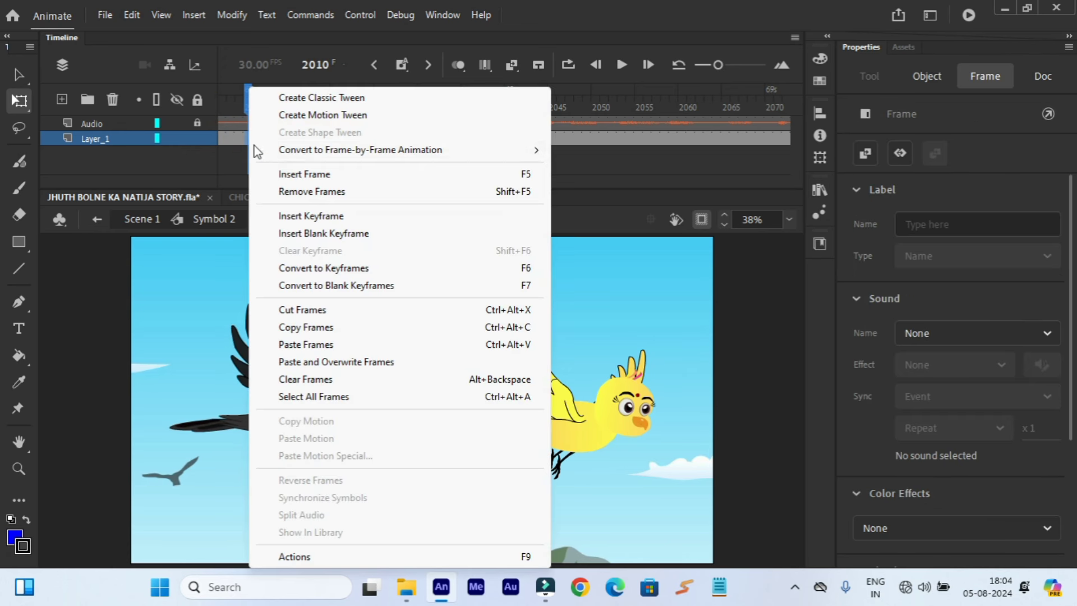
{"action": "left_click", "coordinate": [296, 217]}
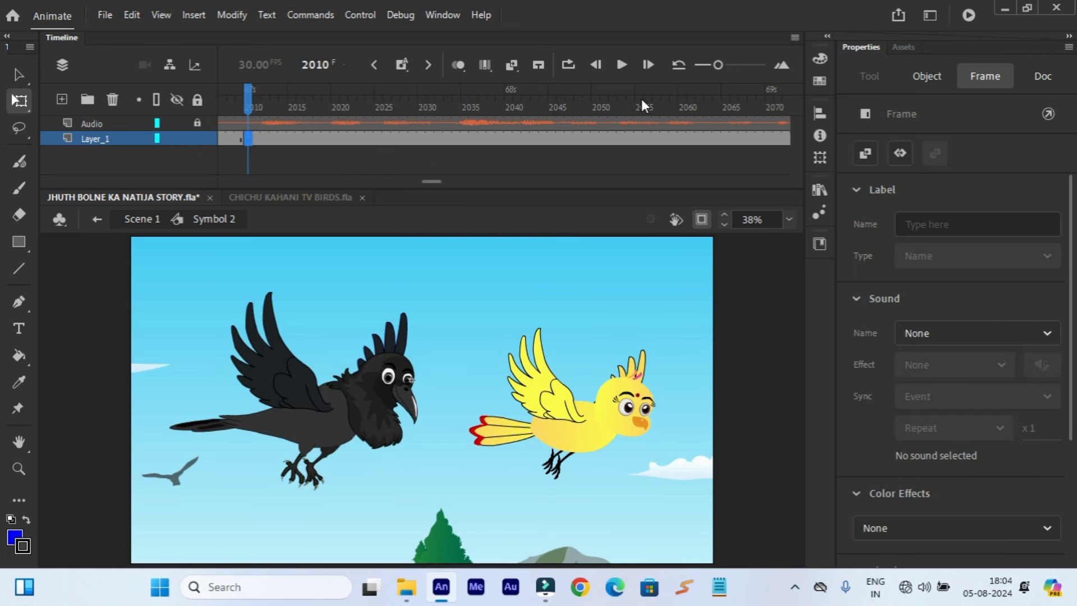
{"action": "left_click", "coordinate": [624, 72]}
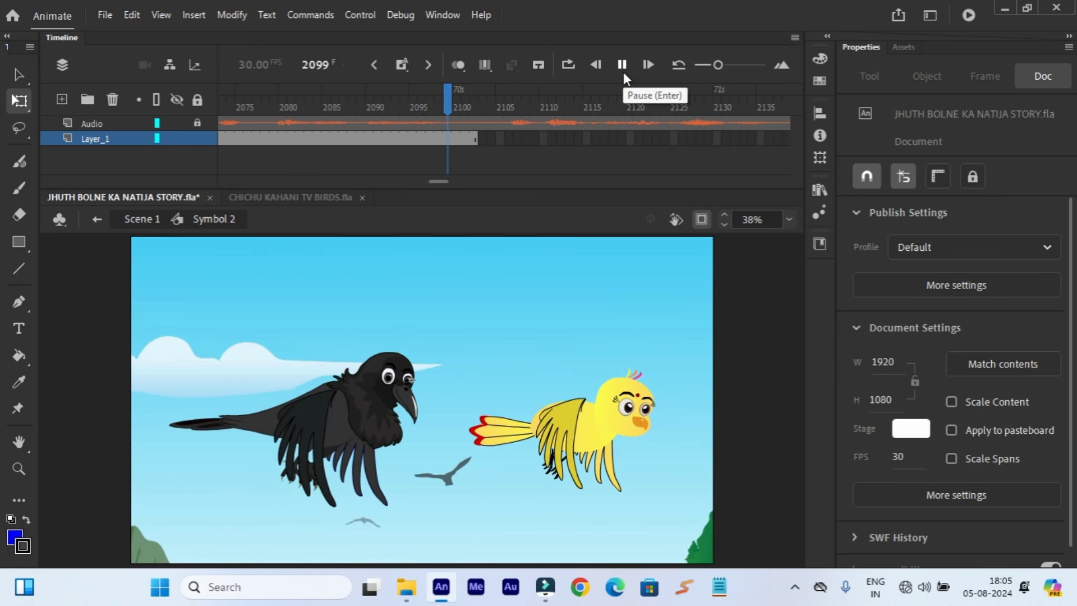
- Stop playback and insert a keyframe on Layer_1 at frame 2102
{"action": "left_click", "coordinate": [622, 66]}
{"action": "right_click", "coordinate": [481, 140]}
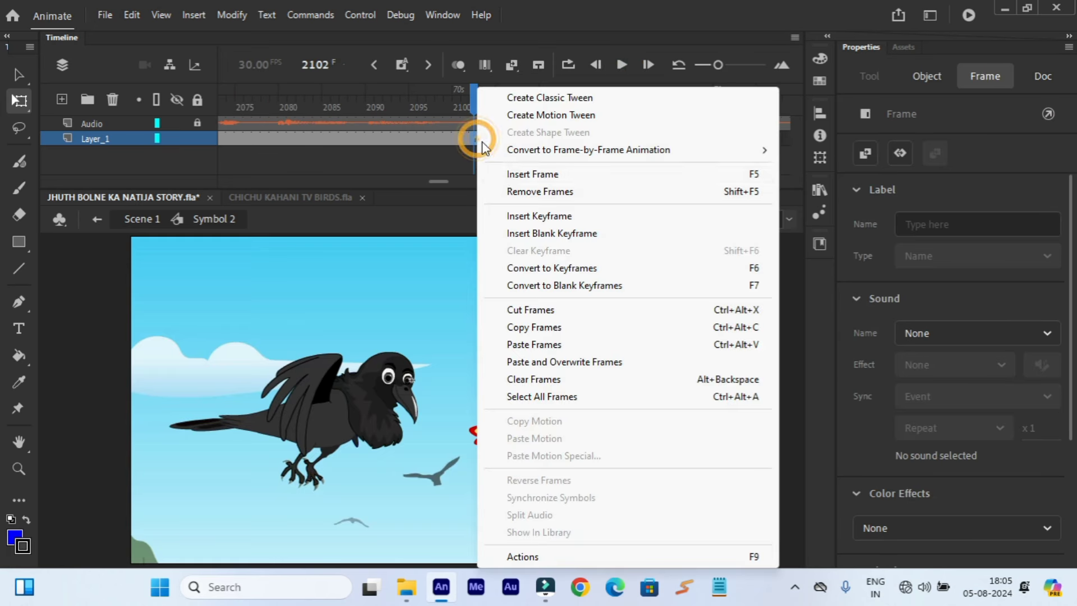
{"action": "left_click", "coordinate": [515, 212]}
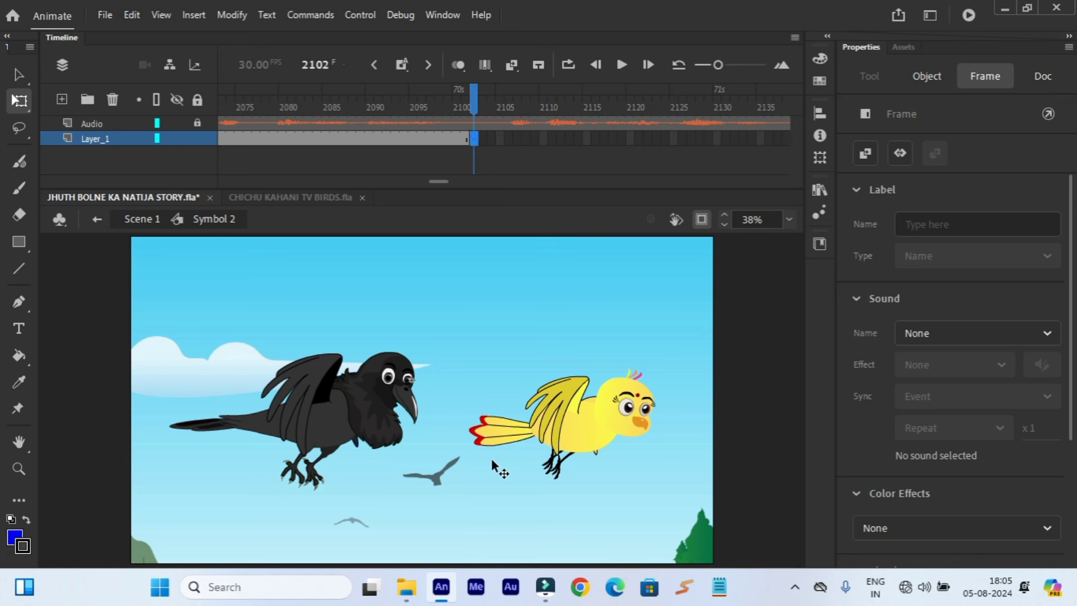
- Shrink the Symbol 32 instance at frame 2102 to about 4455 × 3712 and reposition it at about X 1061, Y 506
{"action": "key", "text": "ctrl+minus"}
{"action": "key", "text": "ctrl+minus"}
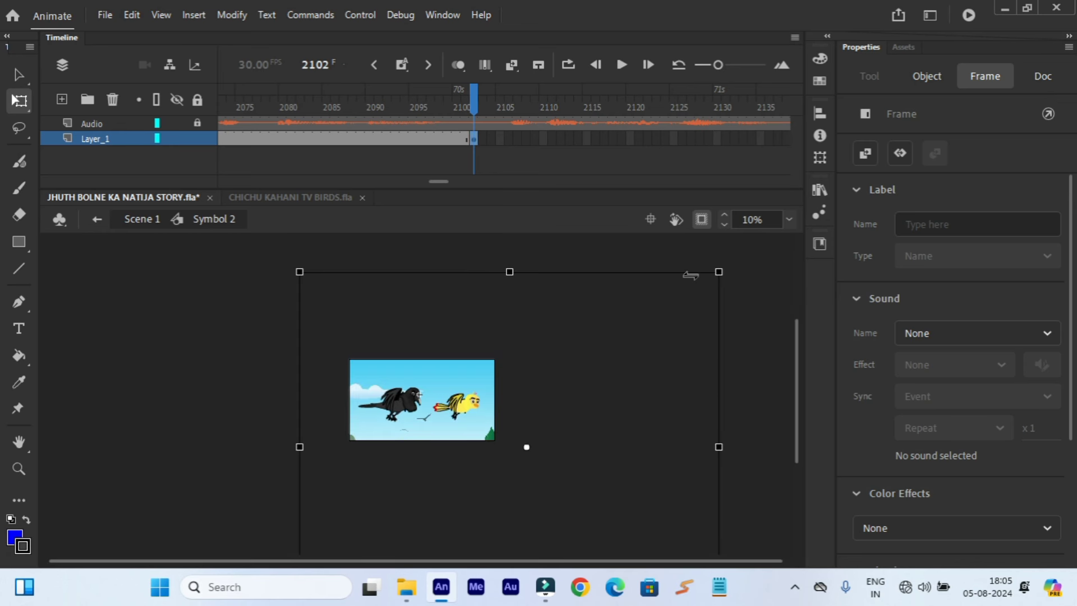
{"action": "left_click_drag", "start_coordinate": [721, 274], "coordinate": [681, 332]}
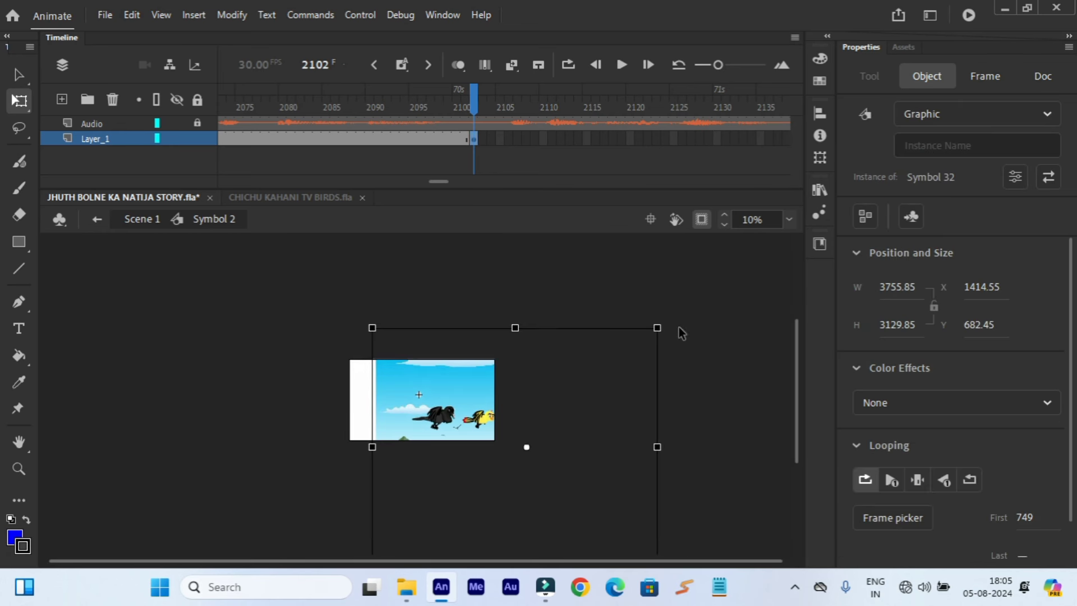
{"action": "left_click_drag", "start_coordinate": [592, 420], "coordinate": [515, 390]}
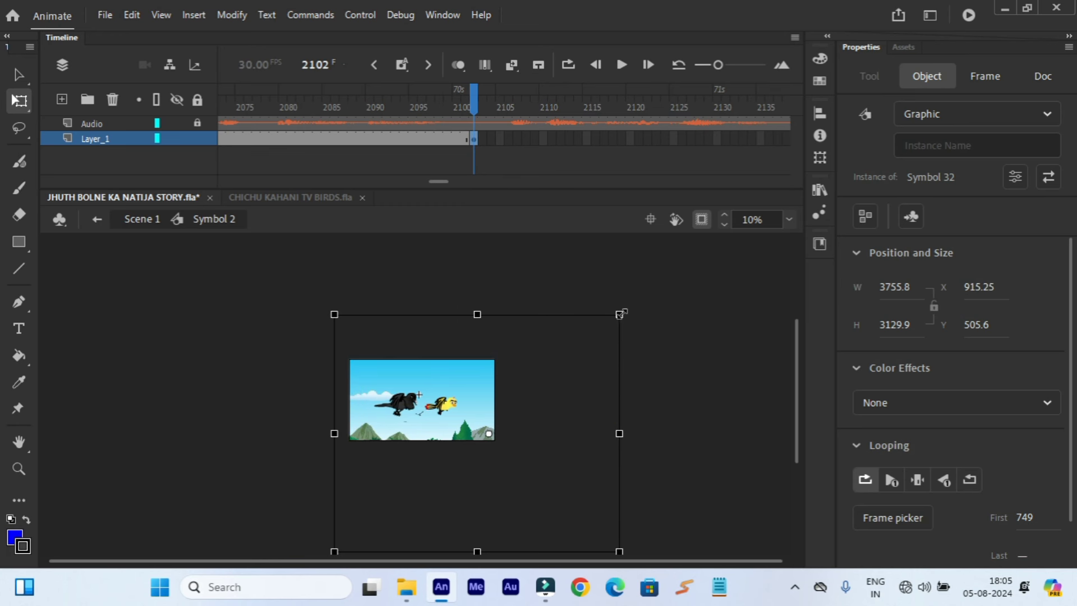
{"action": "left_click_drag", "start_coordinate": [621, 314], "coordinate": [644, 292]}
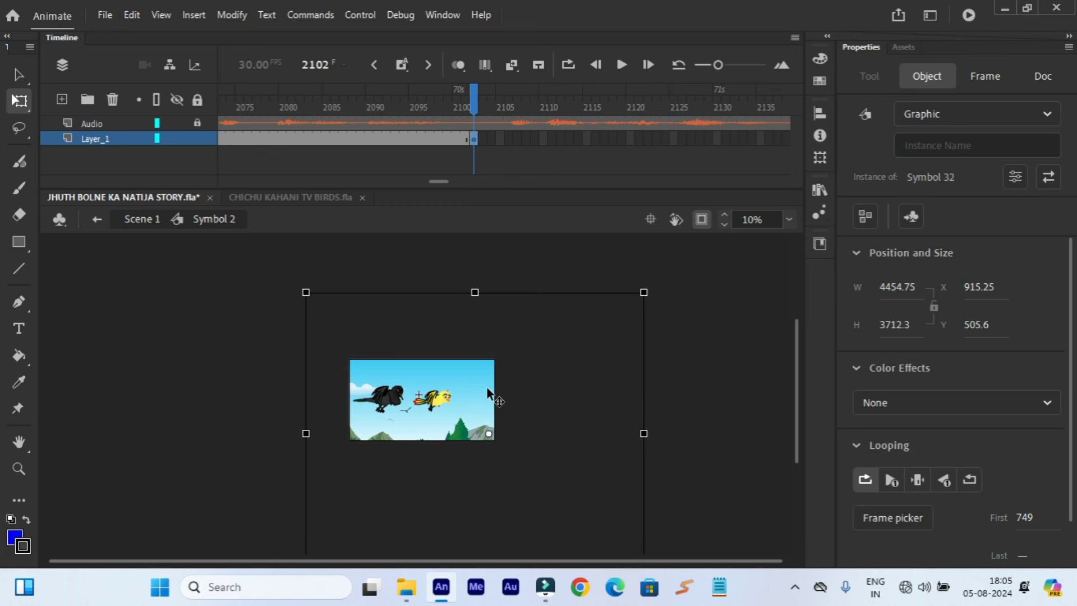
{"action": "left_click_drag", "start_coordinate": [487, 391], "coordinate": [499, 394]}
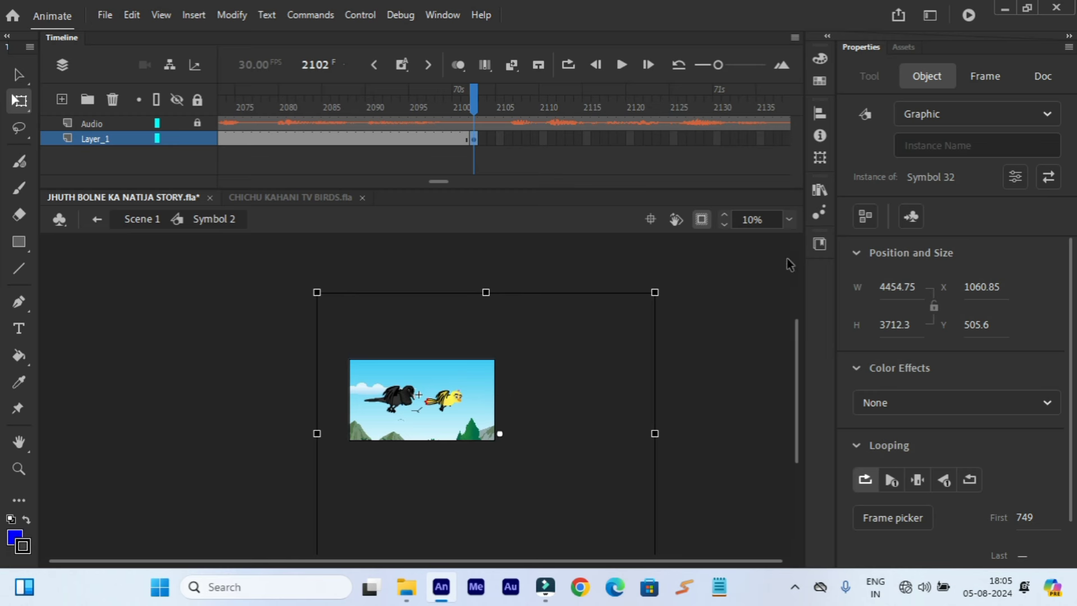
{"action": "left_click", "coordinate": [789, 219]}
{"action": "left_click", "coordinate": [799, 238]}
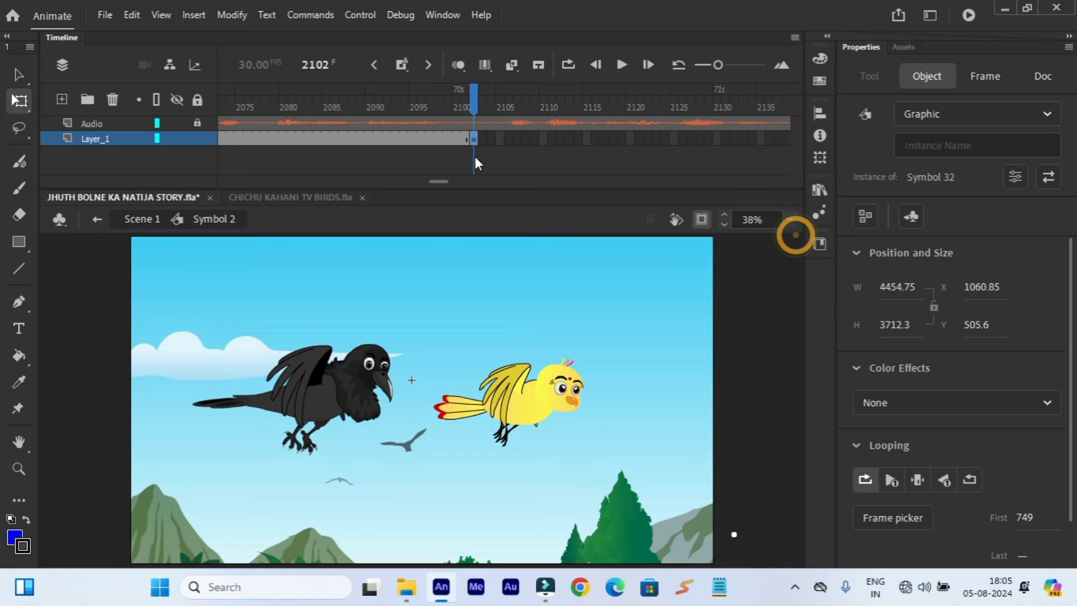
- Apply a classic tween to the Layer_1 span leading up to frame 2102 and insert a blank keyframe at frame 2103
{"action": "right_click", "coordinate": [423, 137]}
{"action": "left_click", "coordinate": [470, 97]}
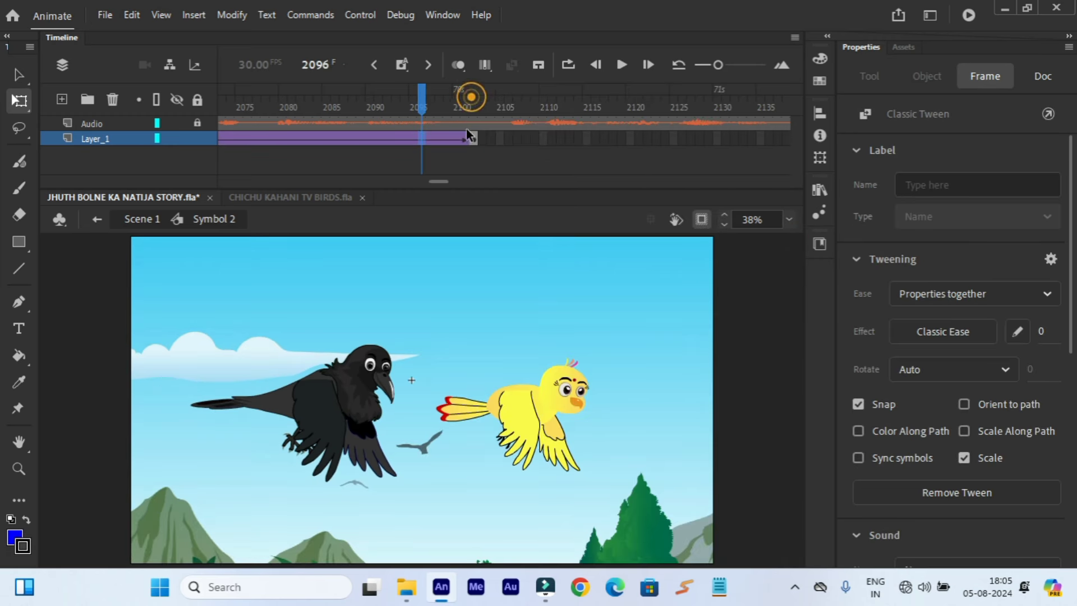
{"action": "left_click", "coordinate": [481, 139]}
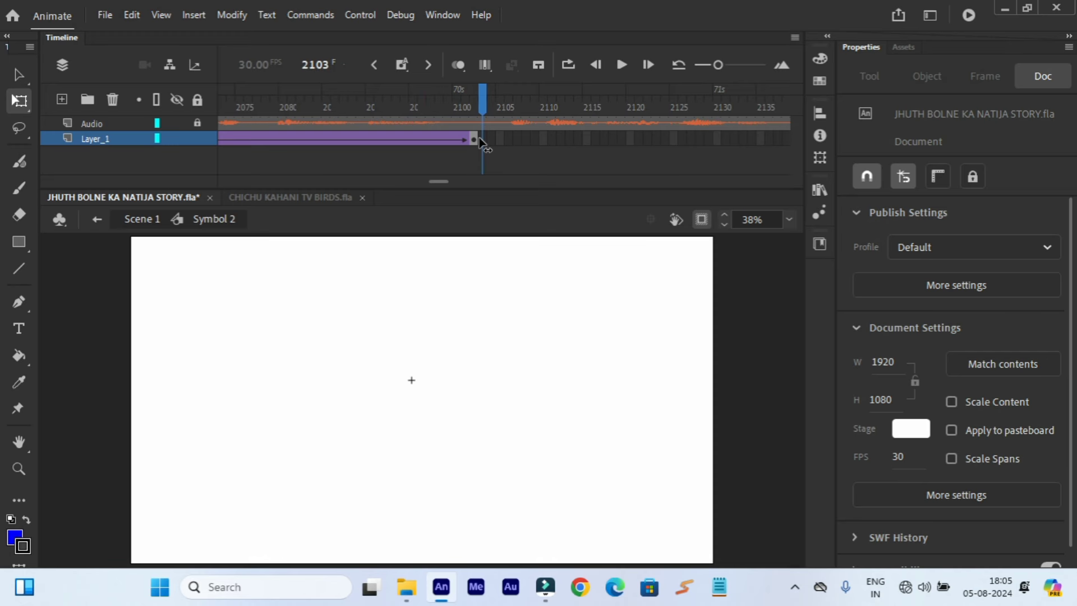
{"action": "right_click", "coordinate": [483, 139]}
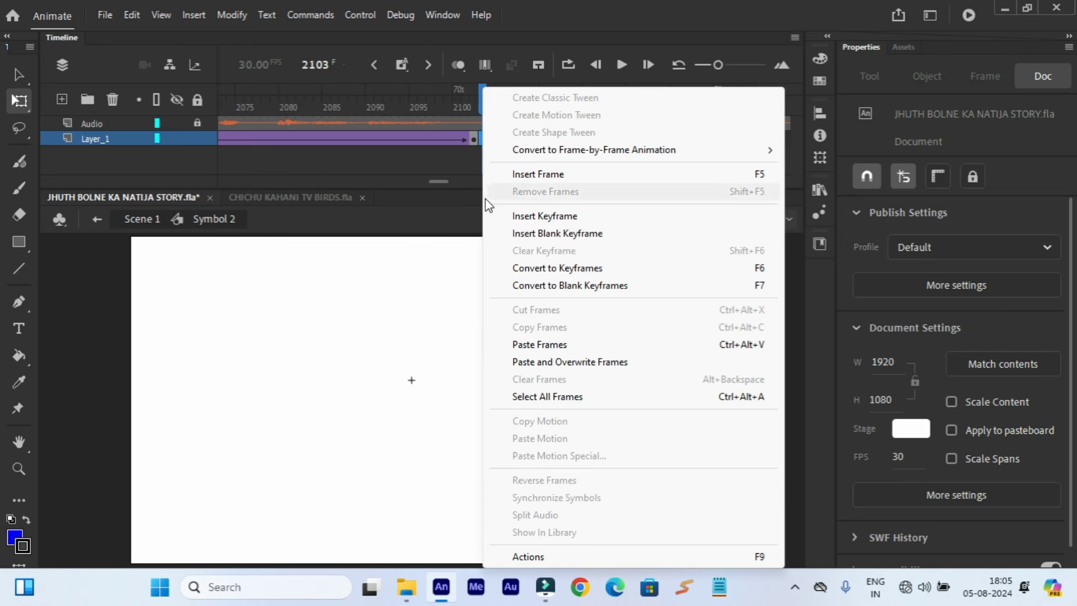
{"action": "left_click", "coordinate": [529, 233]}
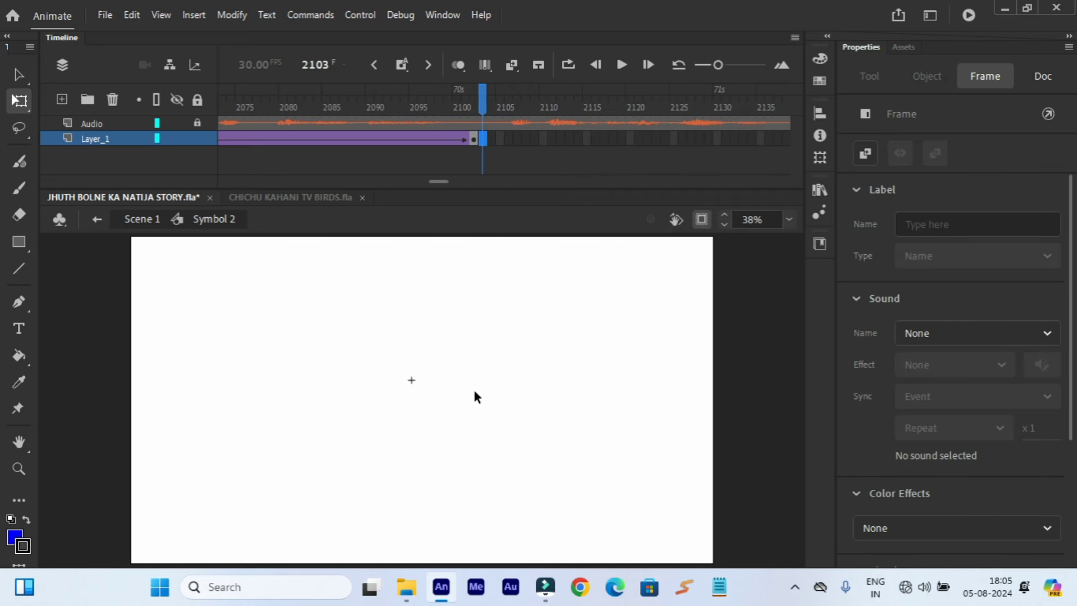
- Bring background image 224 from the BEST BG folder onto the stage at frame 2103
{"action": "left_click", "coordinate": [407, 587]}
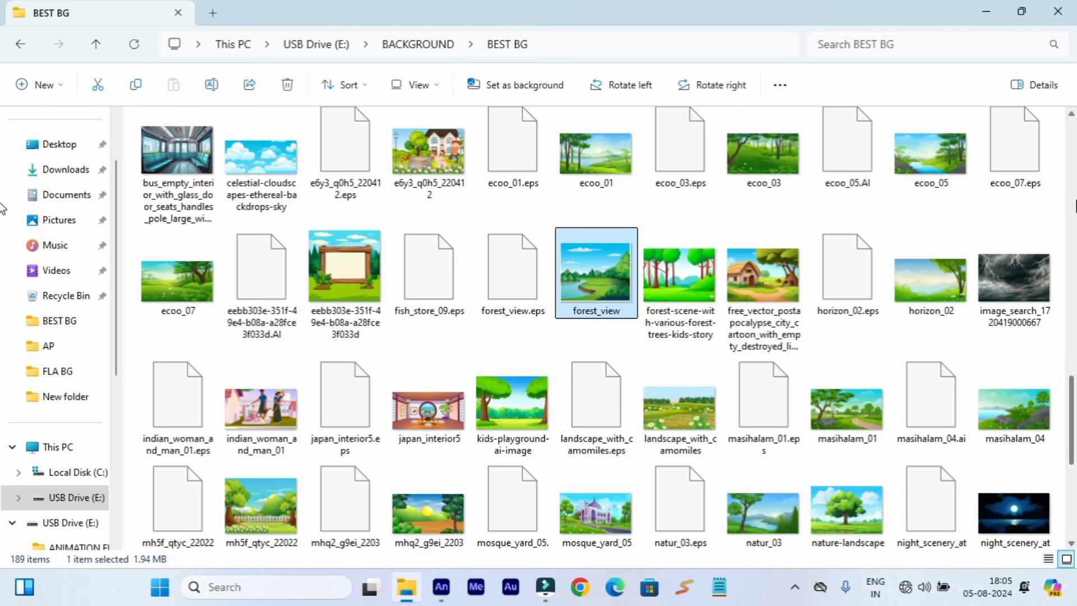
{"action": "left_click_drag", "start_coordinate": [1073, 412], "coordinate": [1073, 203]}
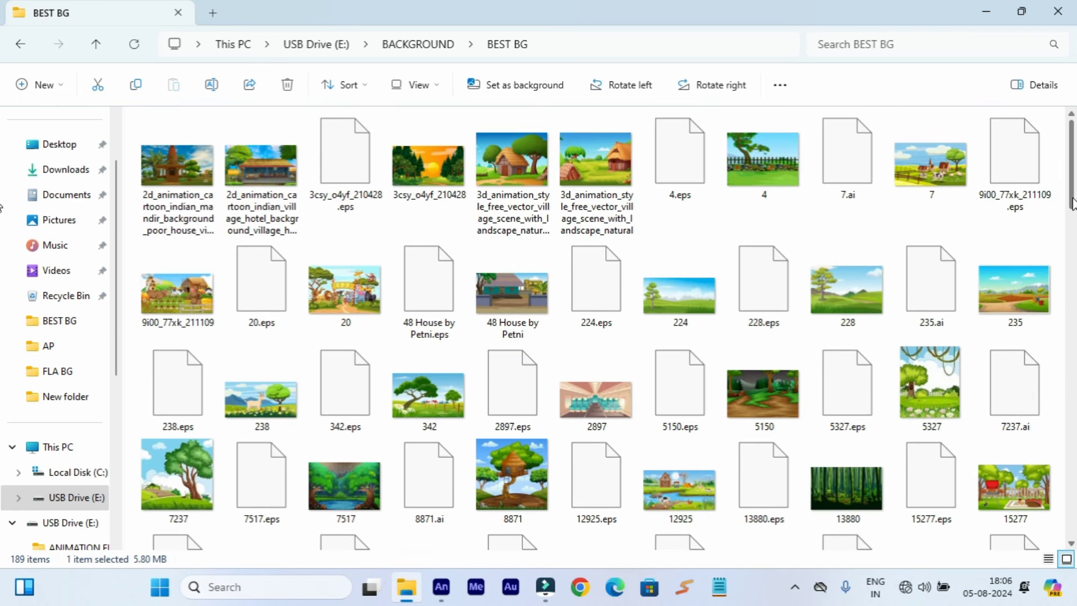
{"action": "left_click", "coordinate": [690, 303]}
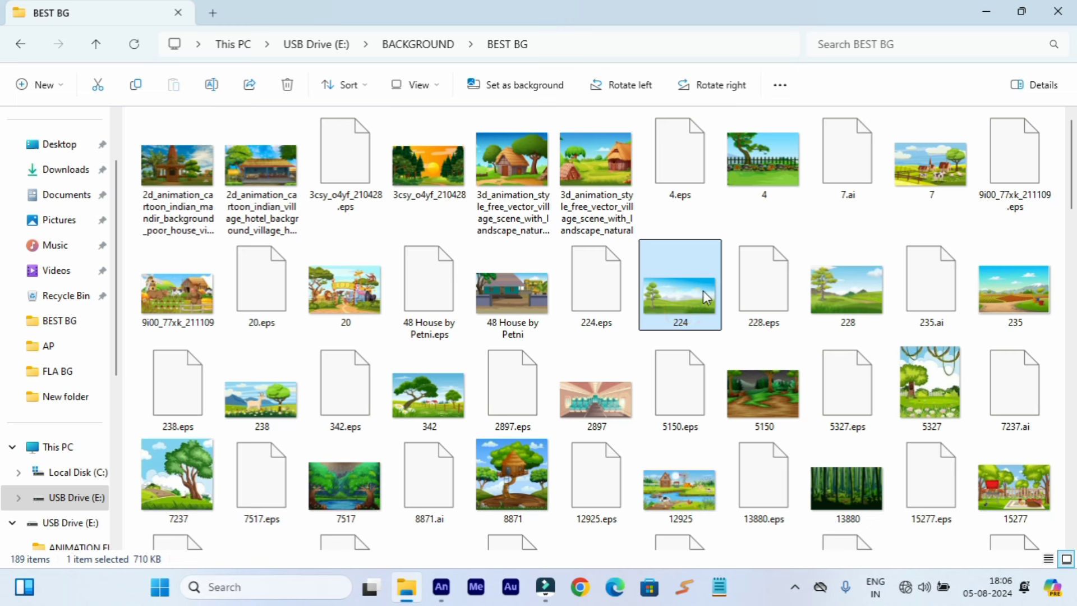
{"action": "left_click_drag", "start_coordinate": [707, 298], "coordinate": [419, 443]}
- Resize the background bitmap to about 4134 × 2067 and place it at about X -1165, Y -624, with the tree in frame
{"action": "key", "text": "ctrl+minus"}
{"action": "key", "text": "ctrl+minus"}
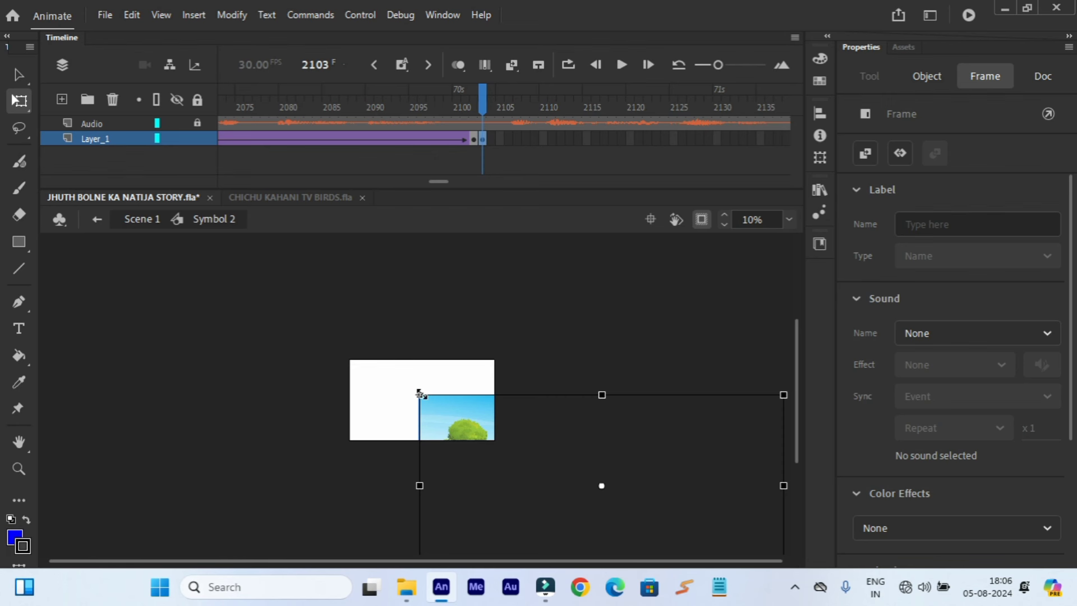
{"action": "left_click_drag", "start_coordinate": [420, 394], "coordinate": [496, 455]}
{"action": "left_click_drag", "start_coordinate": [552, 481], "coordinate": [398, 394]}
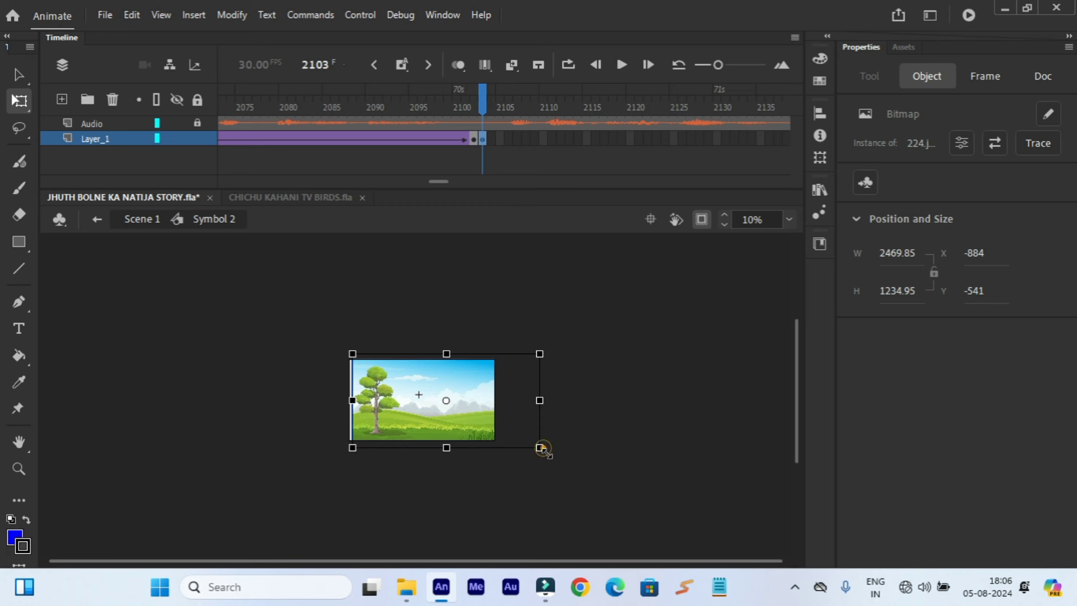
{"action": "left_click_drag", "start_coordinate": [542, 449], "coordinate": [606, 501]}
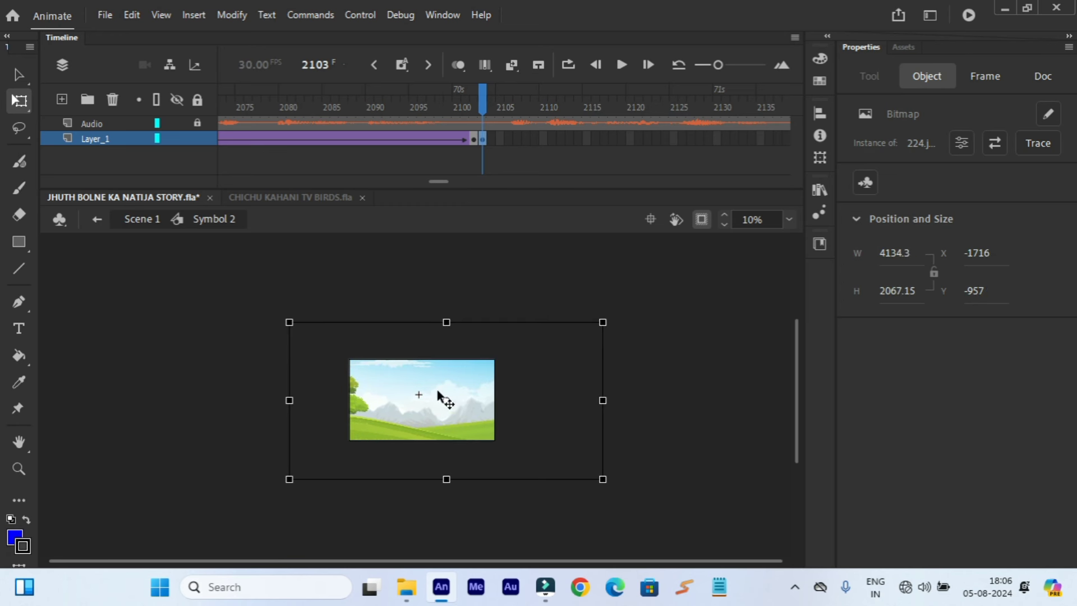
{"action": "left_click_drag", "start_coordinate": [452, 405], "coordinate": [494, 434]}
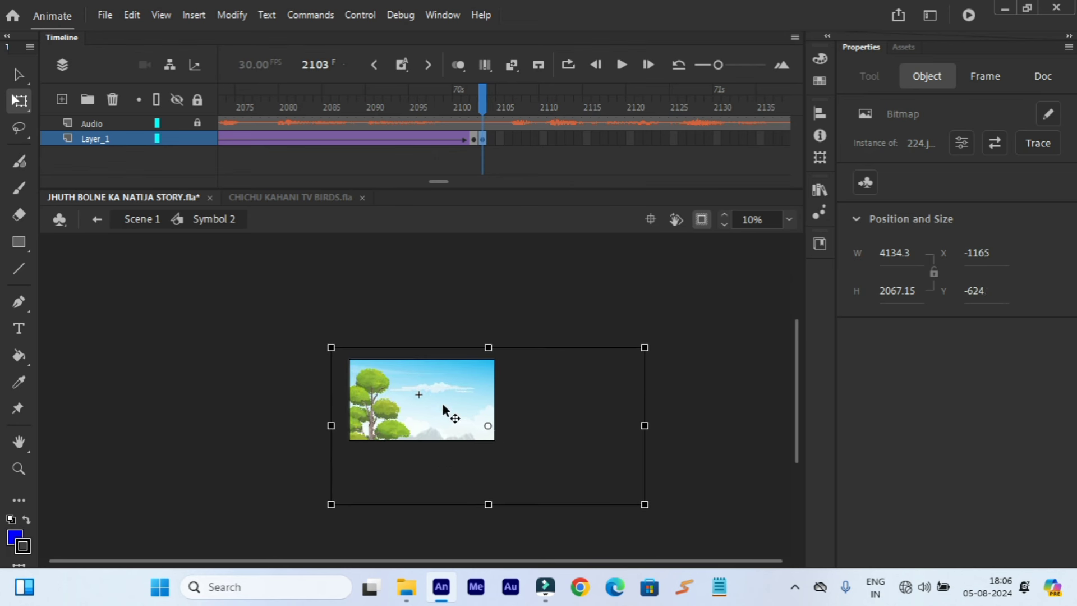
- Convert the background bitmap at frame 2103 to a graphic symbol
{"action": "right_click", "coordinate": [427, 421]}
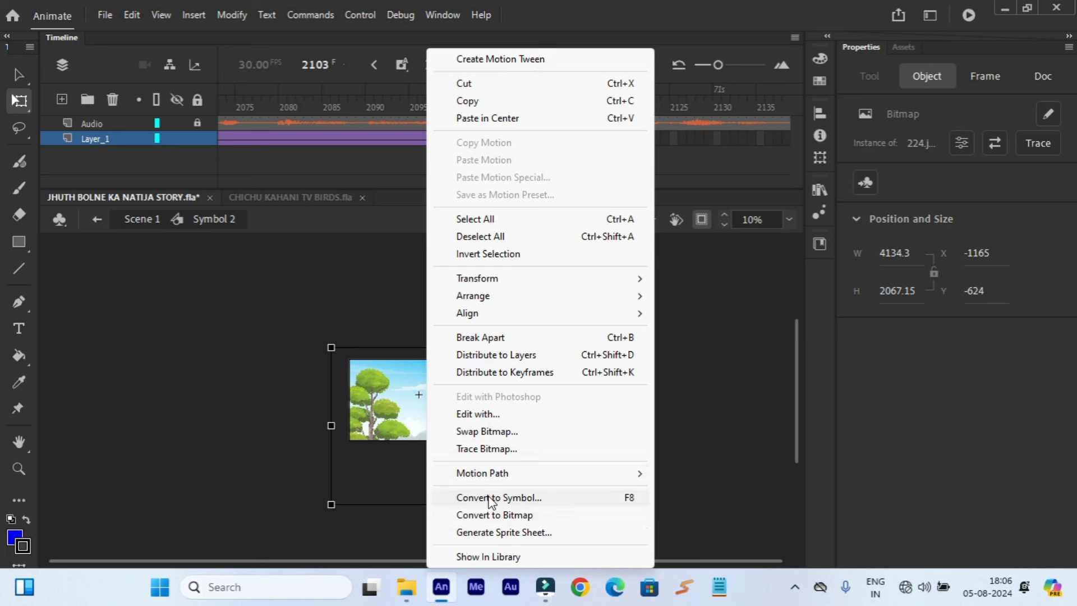
{"action": "left_click", "coordinate": [488, 496]}
{"action": "left_click", "coordinate": [673, 119]}
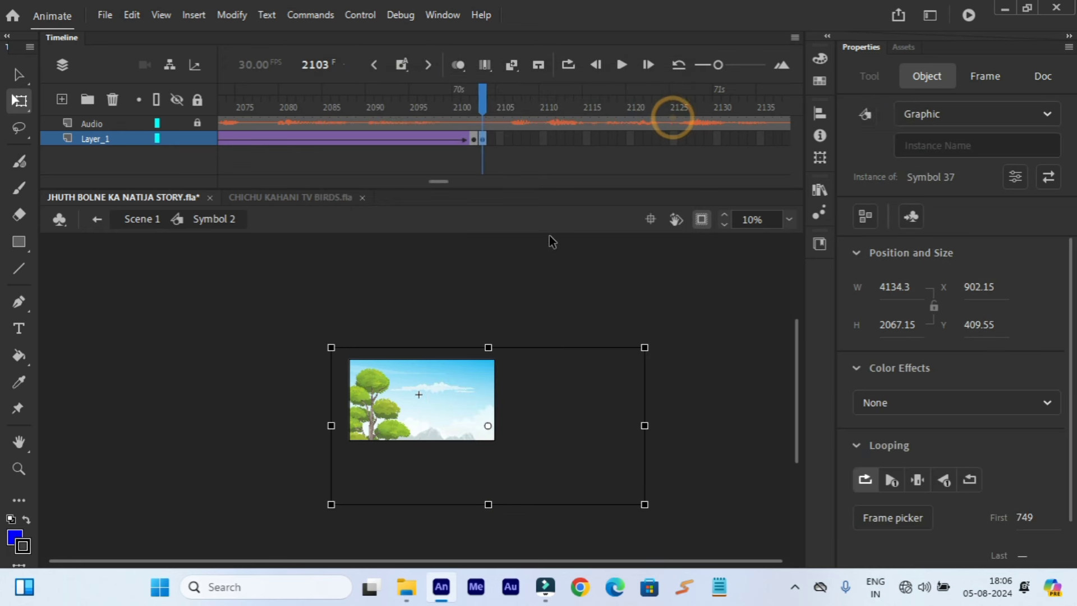
- Convert the bitmap inside the new background symbol to its own nested graphic symbol, and return to Symbol 2
{"action": "double_click", "coordinate": [432, 421]}
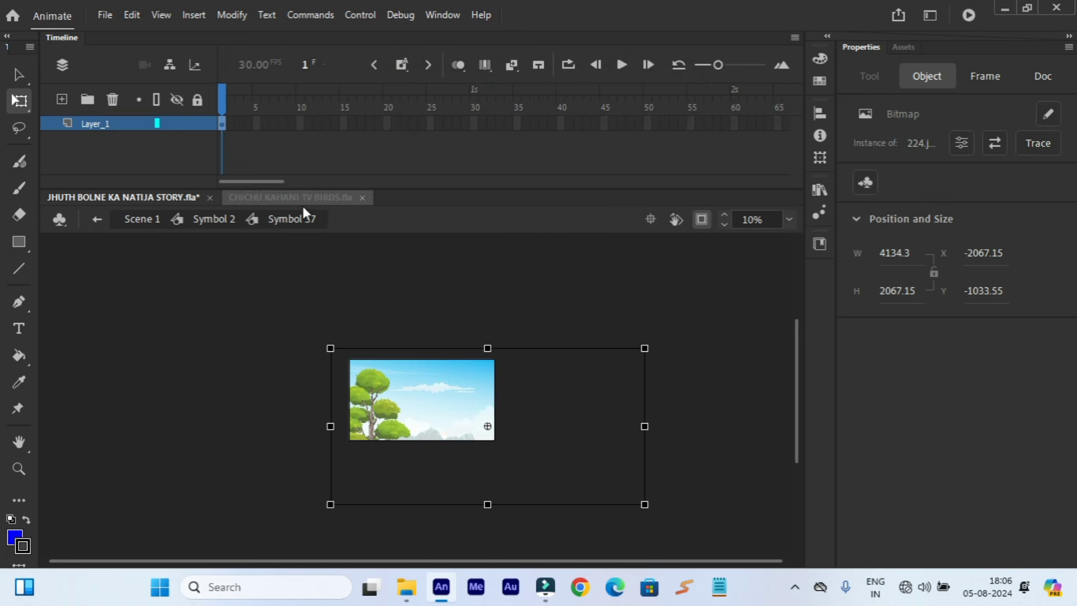
{"action": "right_click", "coordinate": [386, 392]}
{"action": "left_click", "coordinate": [449, 498]}
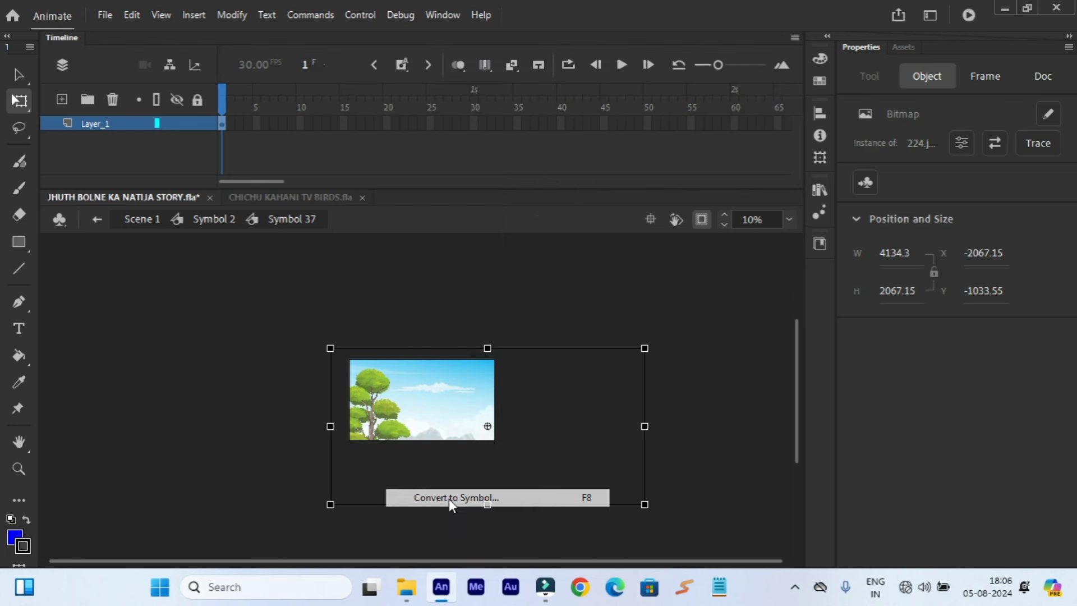
{"action": "left_click", "coordinate": [665, 122]}
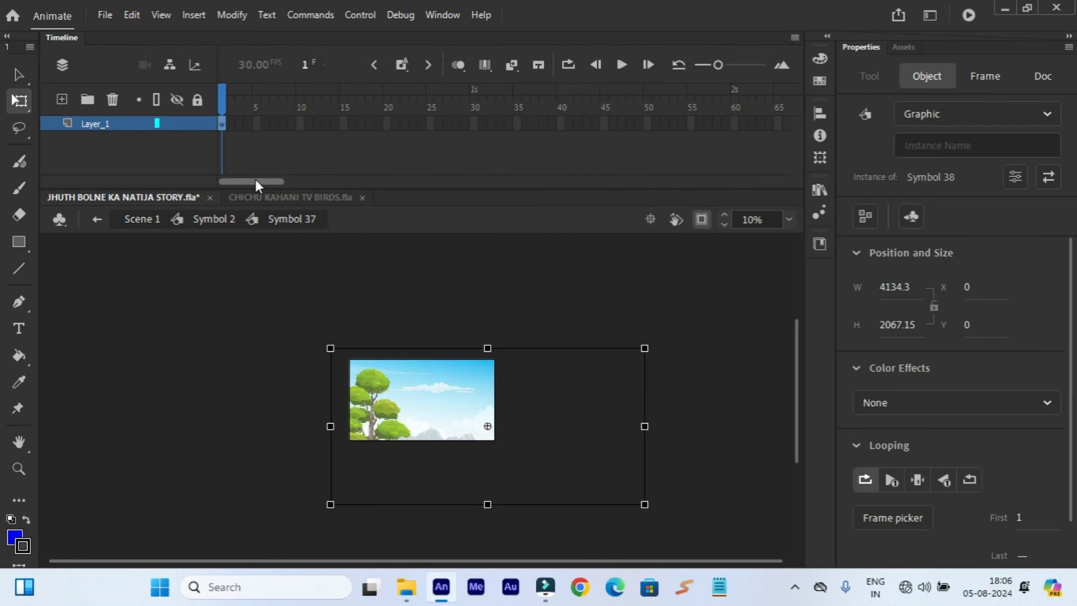
{"action": "left_click", "coordinate": [104, 227]}
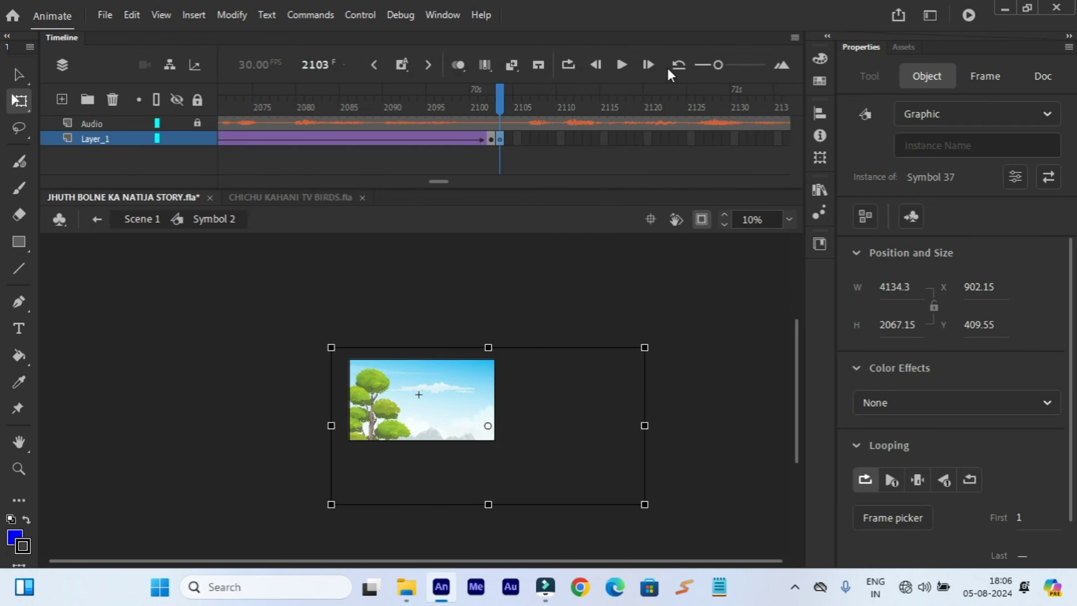
- Play the audio from frame 2103 to find where the shot ends, and extend Layer_1 with frames up to frame 2383
{"action": "left_click", "coordinate": [617, 67]}
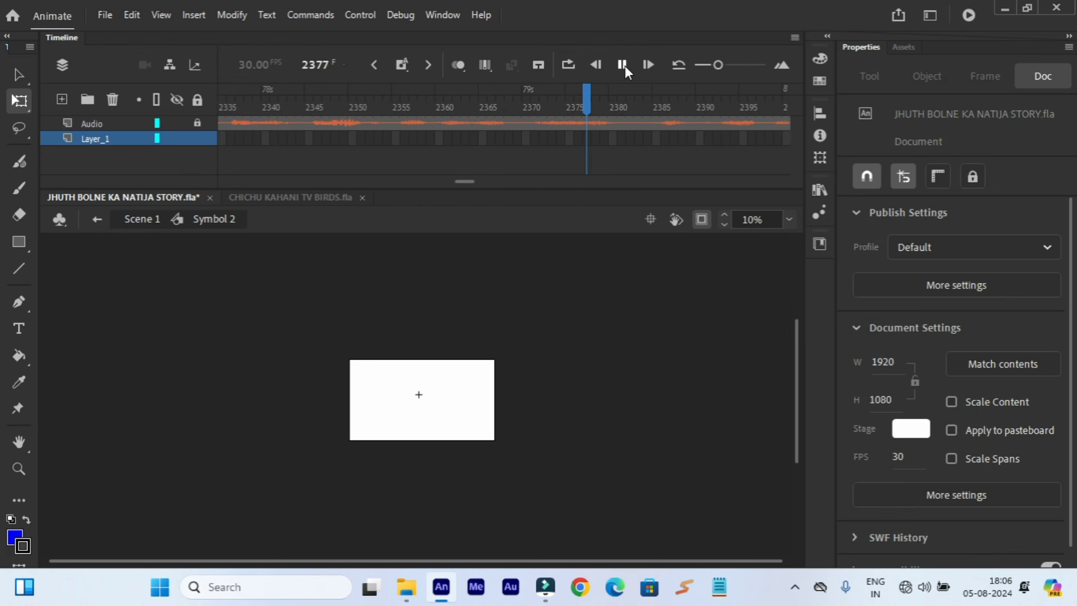
{"action": "left_click", "coordinate": [624, 65]}
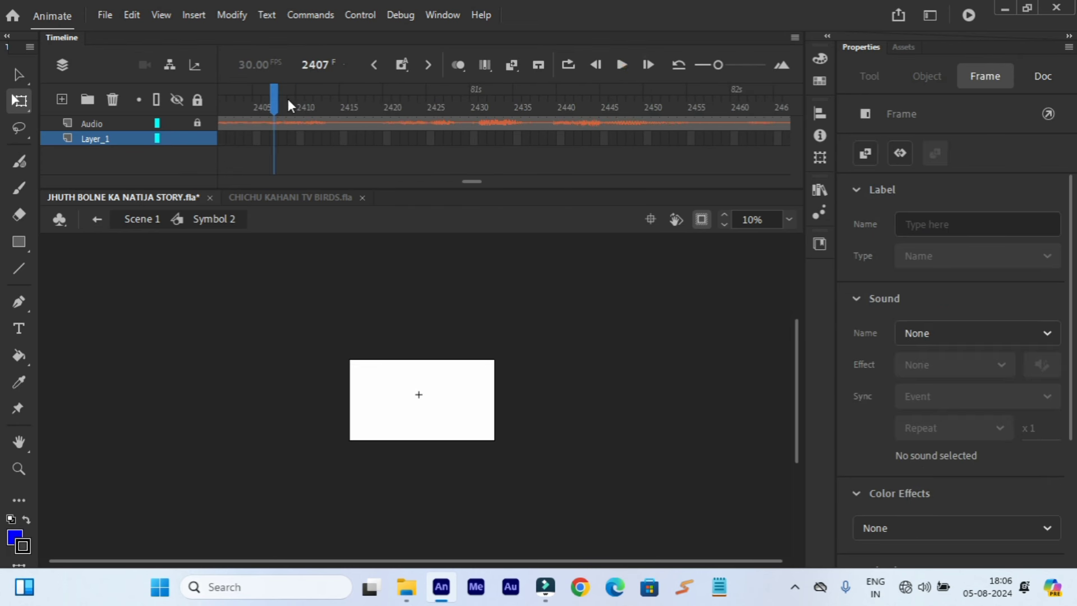
{"action": "left_click_drag", "start_coordinate": [268, 104], "coordinate": [683, 141]}
{"action": "left_click", "coordinate": [554, 156]}
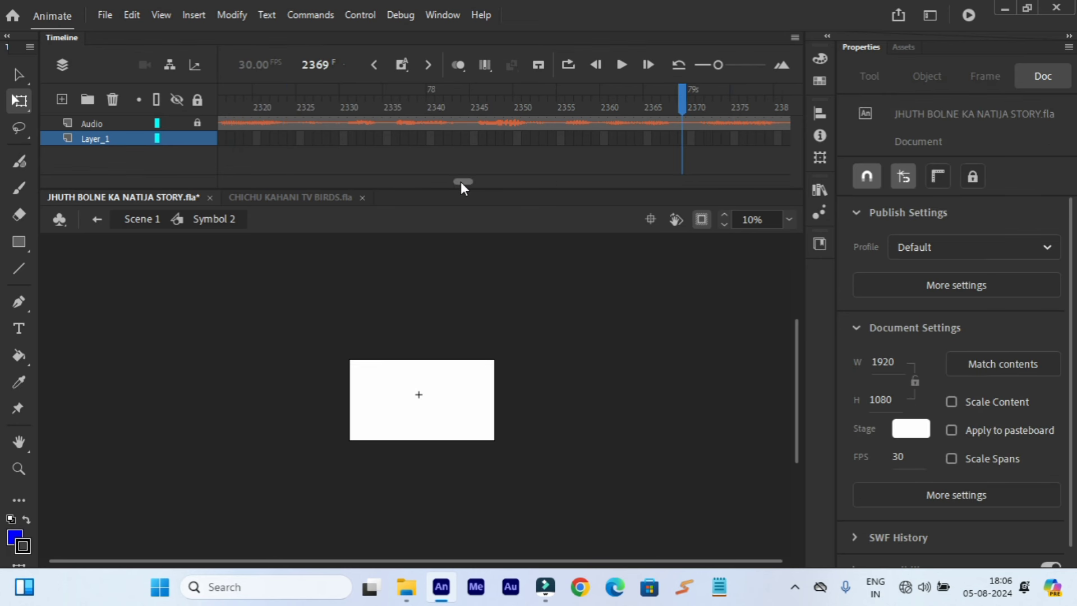
{"action": "left_click_drag", "start_coordinate": [461, 182], "coordinate": [467, 181]}
{"action": "left_click_drag", "start_coordinate": [277, 102], "coordinate": [394, 128]}
{"action": "right_click", "coordinate": [395, 138]}
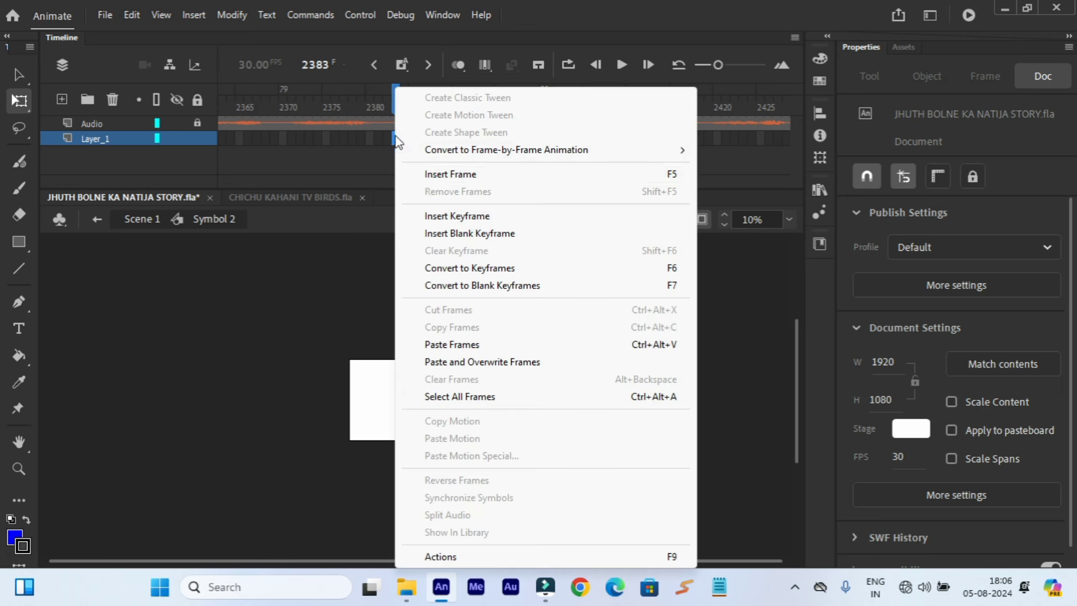
{"action": "left_click", "coordinate": [423, 177]}
- Inside the background symbol, extend Layer_1 with frames up to frame 881 and go back to frame 2
{"action": "double_click", "coordinate": [442, 418]}
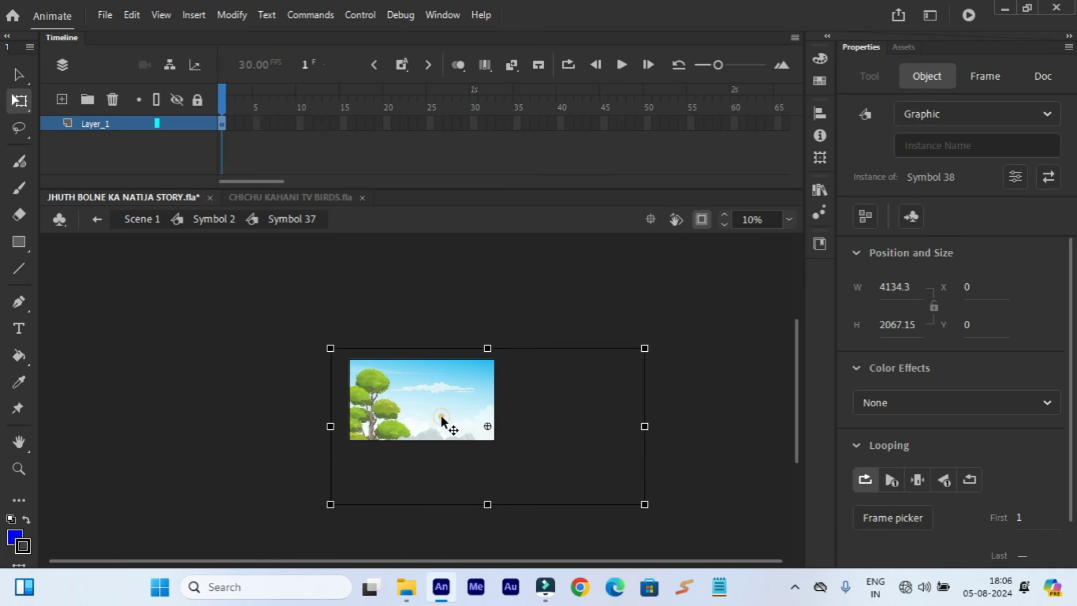
{"action": "left_click_drag", "start_coordinate": [274, 182], "coordinate": [642, 182]}
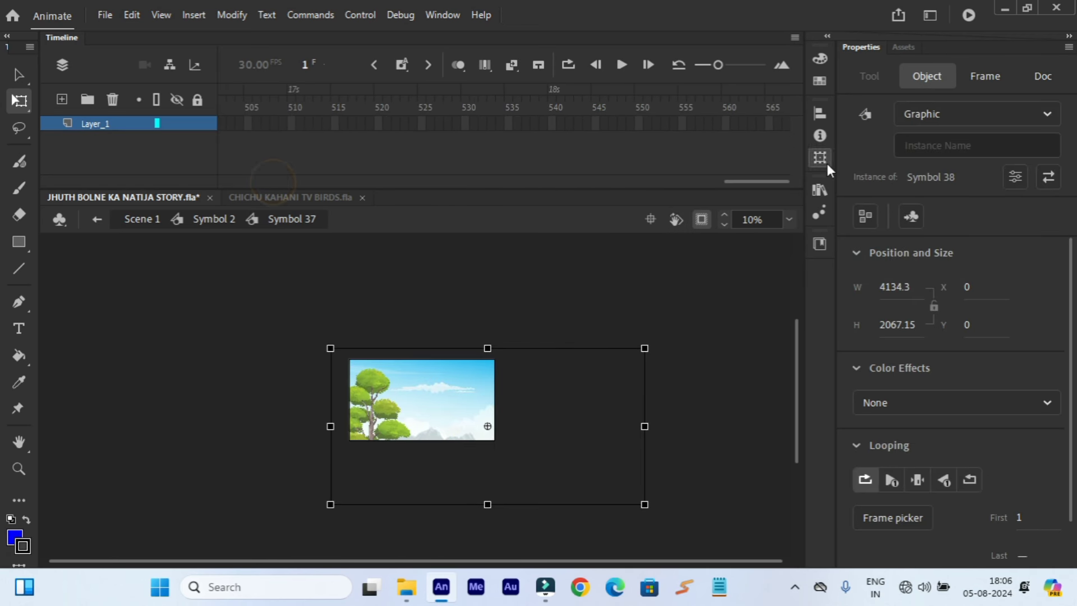
{"action": "left_click", "coordinate": [780, 126]}
{"action": "right_click", "coordinate": [779, 128]}
{"action": "left_click", "coordinate": [809, 174]}
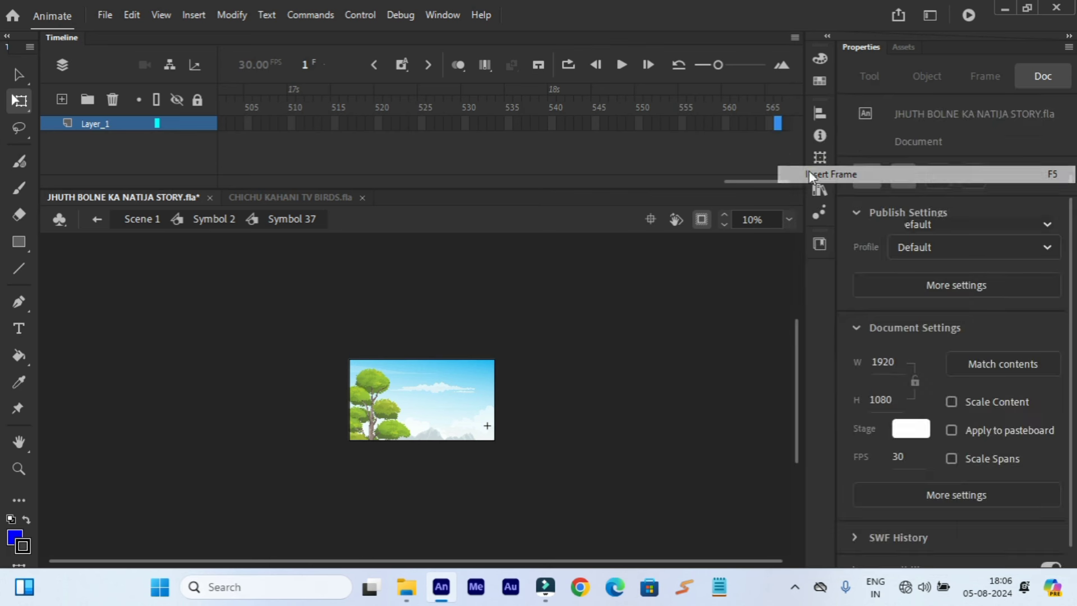
{"action": "left_click_drag", "start_coordinate": [497, 176], "coordinate": [676, 150]}
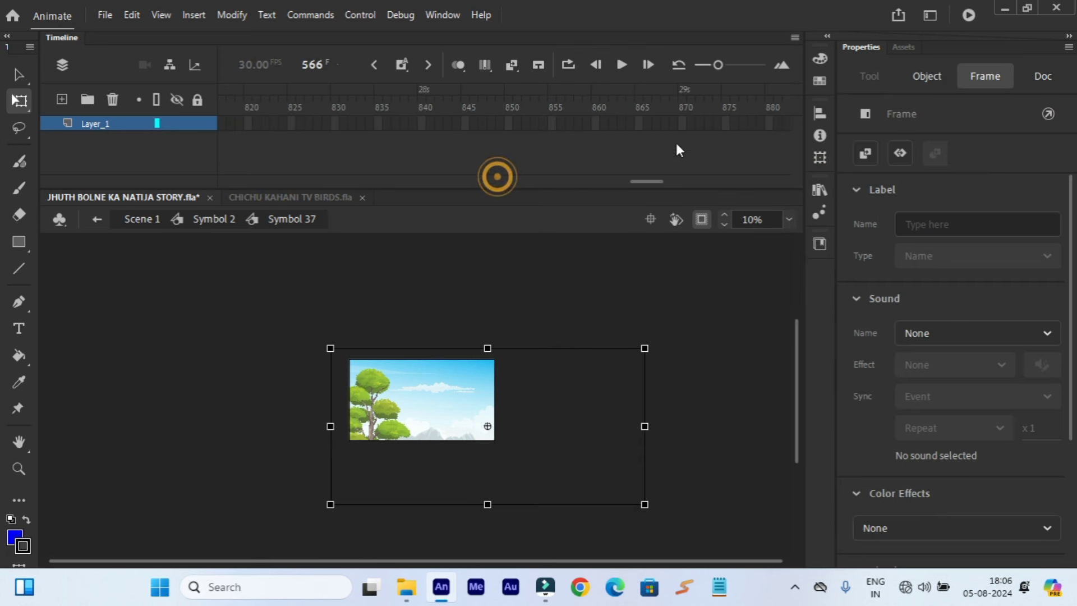
{"action": "right_click", "coordinate": [779, 123]}
{"action": "left_click", "coordinate": [809, 174]}
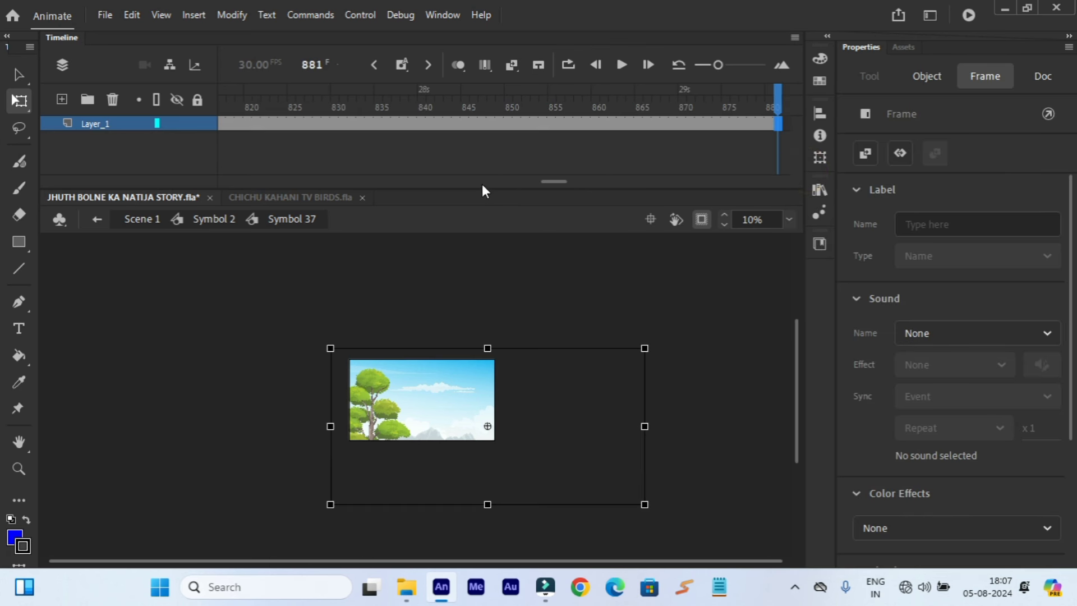
{"action": "left_click_drag", "start_coordinate": [548, 182], "coordinate": [157, 184]}
{"action": "left_click", "coordinate": [227, 104]}
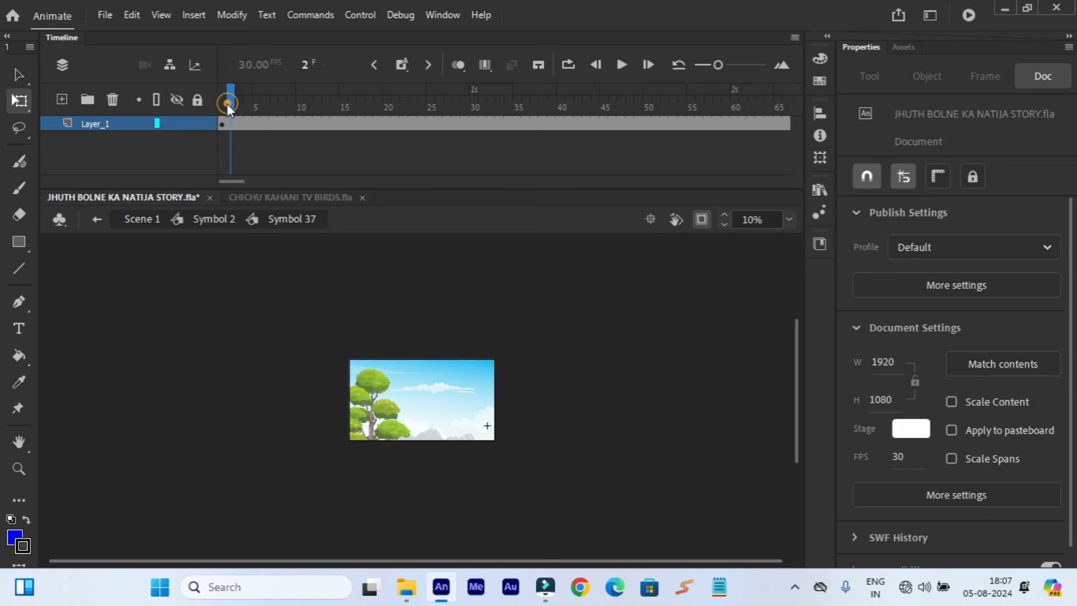
- Check the shot's end in Symbol 2 and insert a keyframe at frame 281 of the background symbol's Layer_1
{"action": "left_click", "coordinate": [97, 219]}
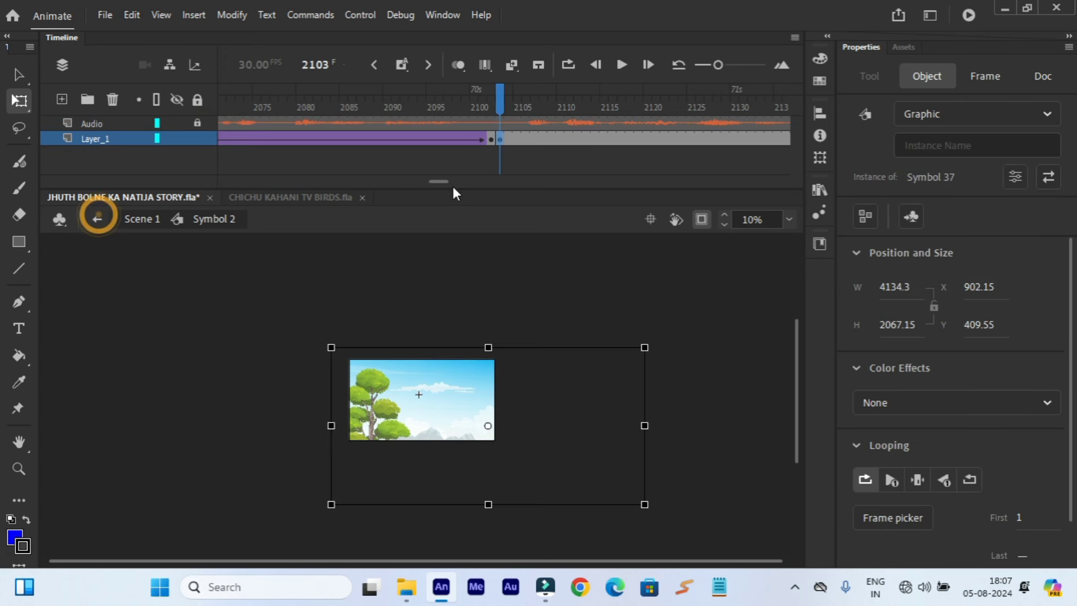
{"action": "left_click", "coordinate": [499, 103]}
{"action": "left_click", "coordinate": [406, 173]}
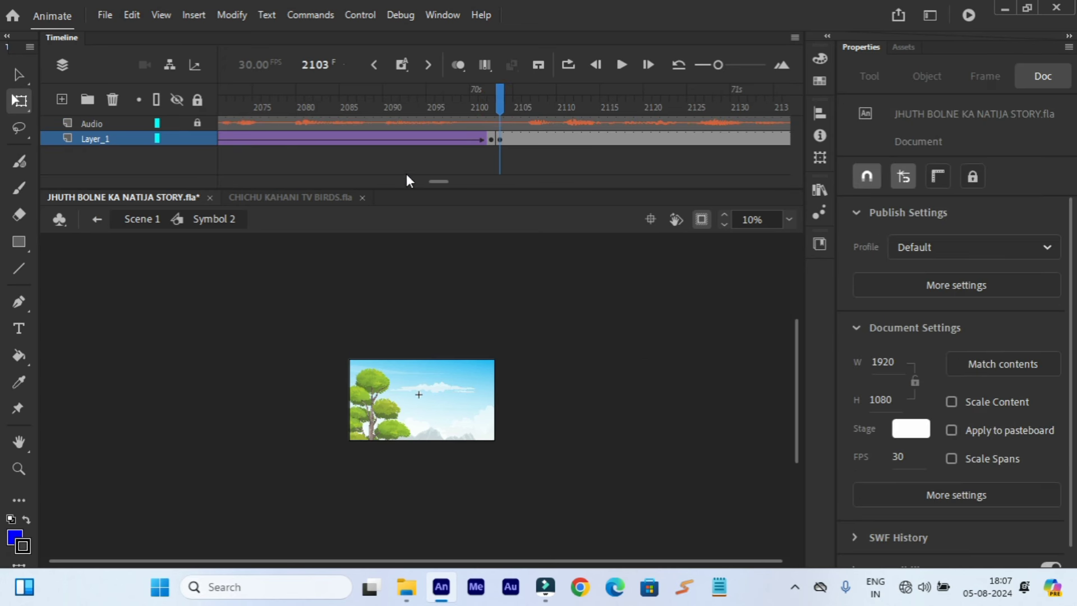
{"action": "left_click_drag", "start_coordinate": [436, 177], "coordinate": [466, 177]}
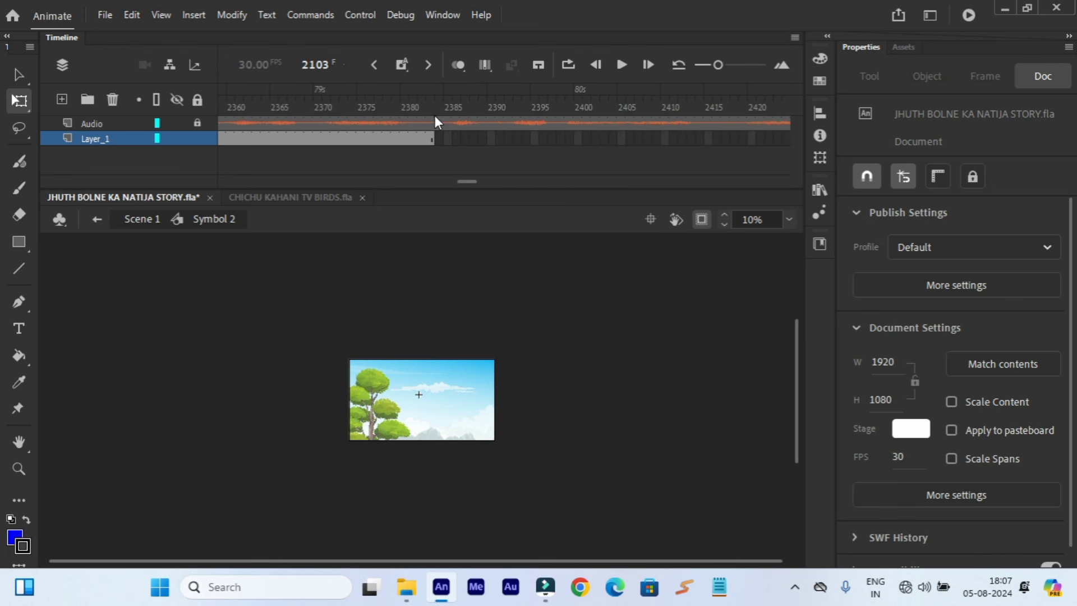
{"action": "double_click", "coordinate": [457, 392]}
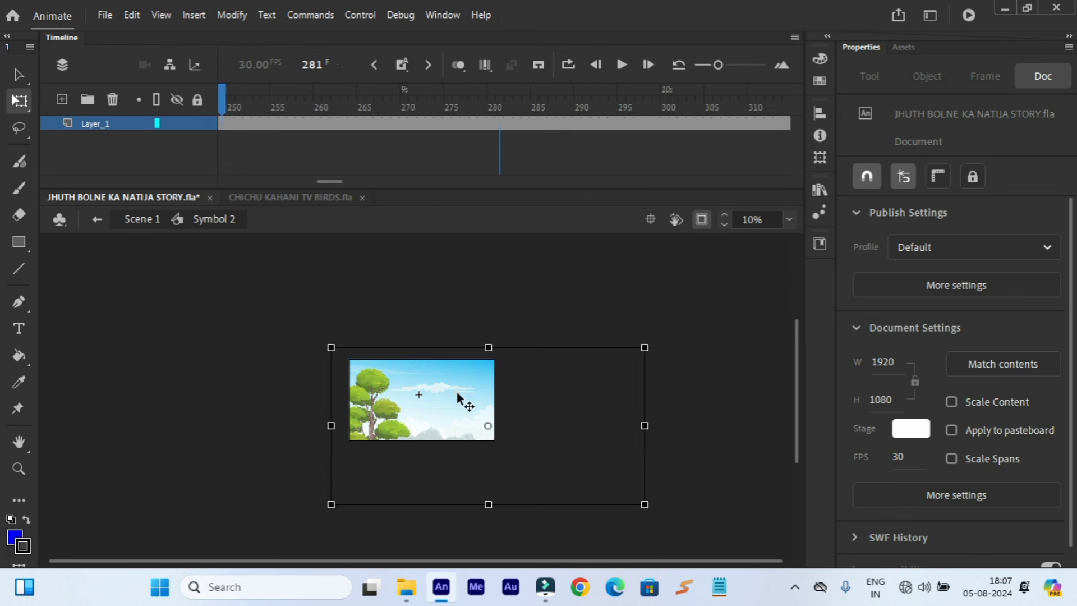
{"action": "right_click", "coordinate": [499, 123]}
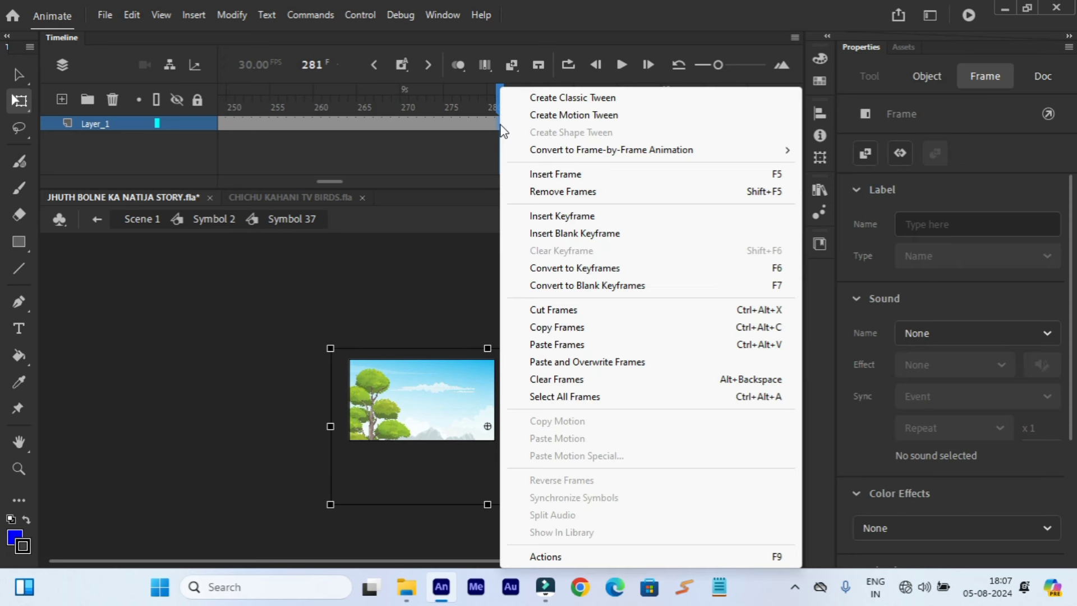
{"action": "left_click", "coordinate": [554, 217]}
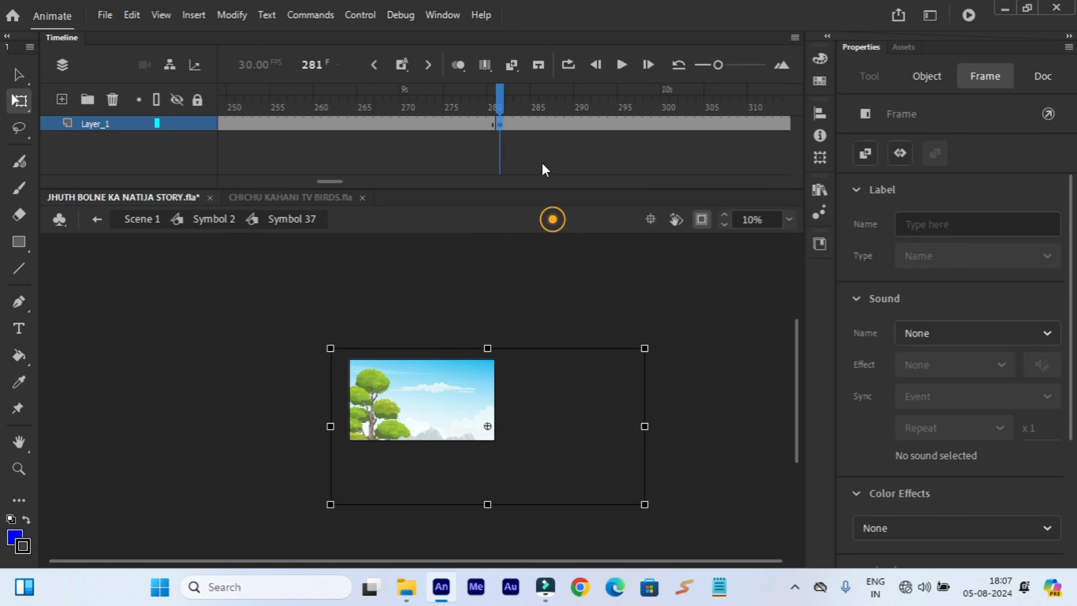
- Shift the tree background left to about X -1726.8 at frame 281 and create a classic tween leading up to it
{"action": "left_click_drag", "start_coordinate": [480, 402], "coordinate": [350, 402]}
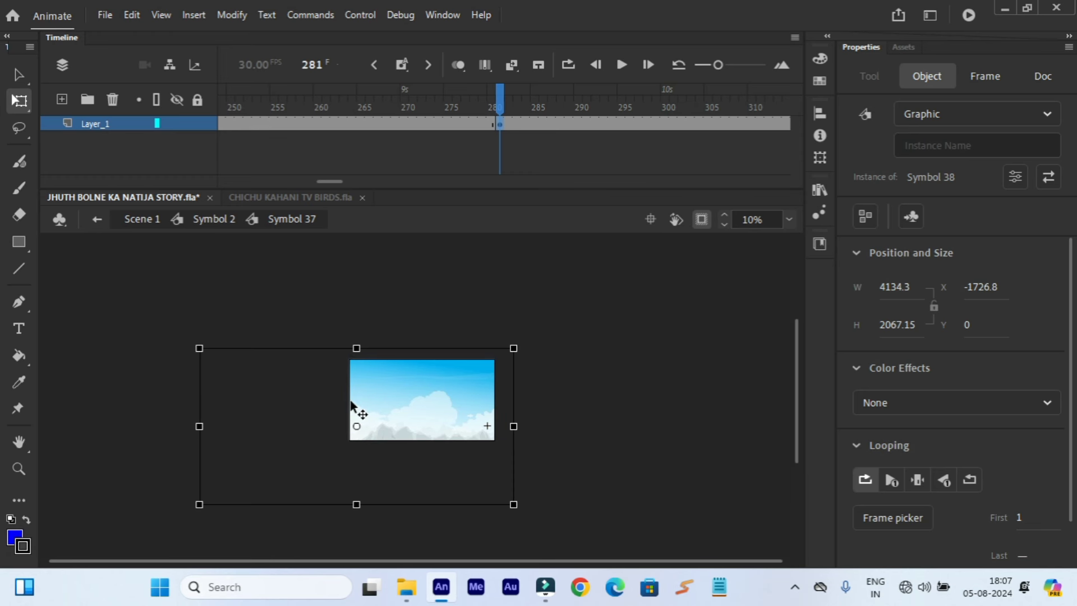
{"action": "right_click", "coordinate": [447, 123]}
{"action": "left_click", "coordinate": [489, 99]}
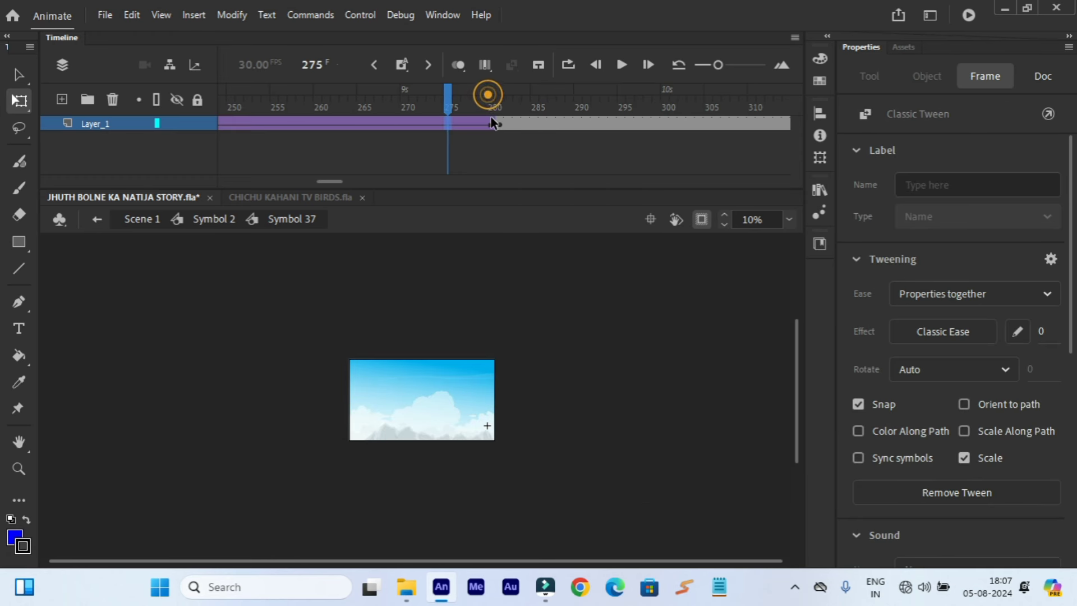
- Remove the surplus Layer_1 frames after frame 281 in the background symbol
{"action": "left_click_drag", "start_coordinate": [509, 123], "coordinate": [941, 159]}
{"action": "right_click", "coordinate": [756, 124]}
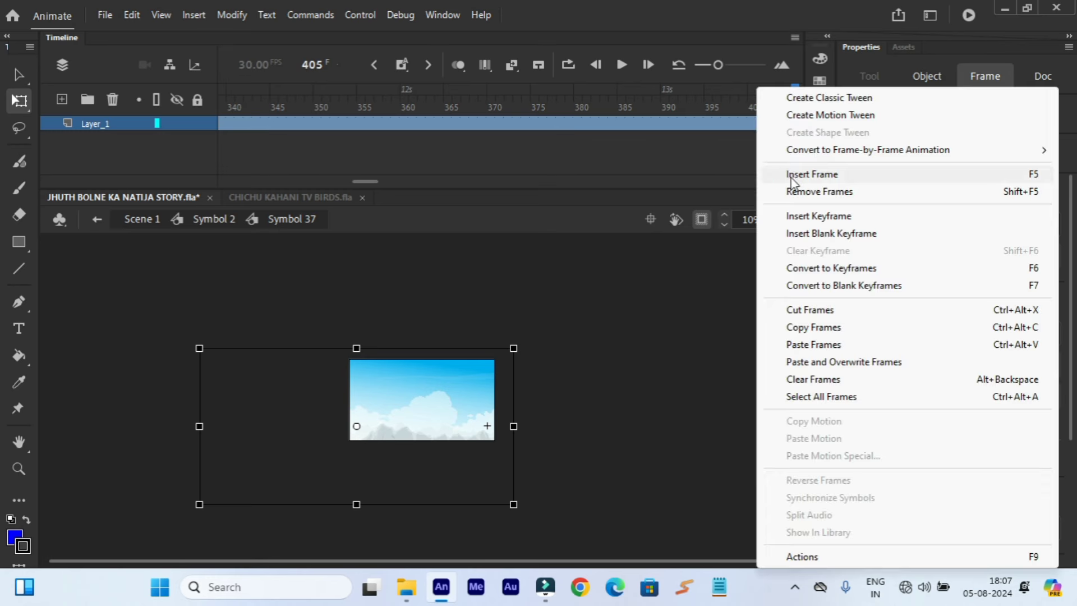
{"action": "left_click", "coordinate": [791, 191]}
{"action": "right_click", "coordinate": [765, 129]}
{"action": "left_click", "coordinate": [791, 189]}
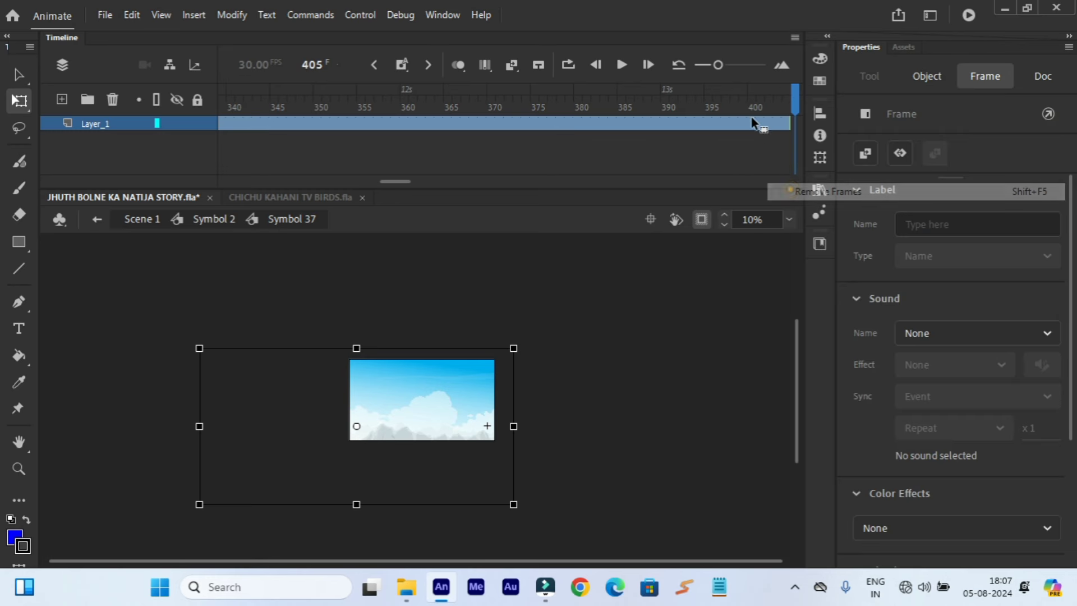
{"action": "right_click", "coordinate": [750, 117]}
{"action": "left_click", "coordinate": [789, 190]}
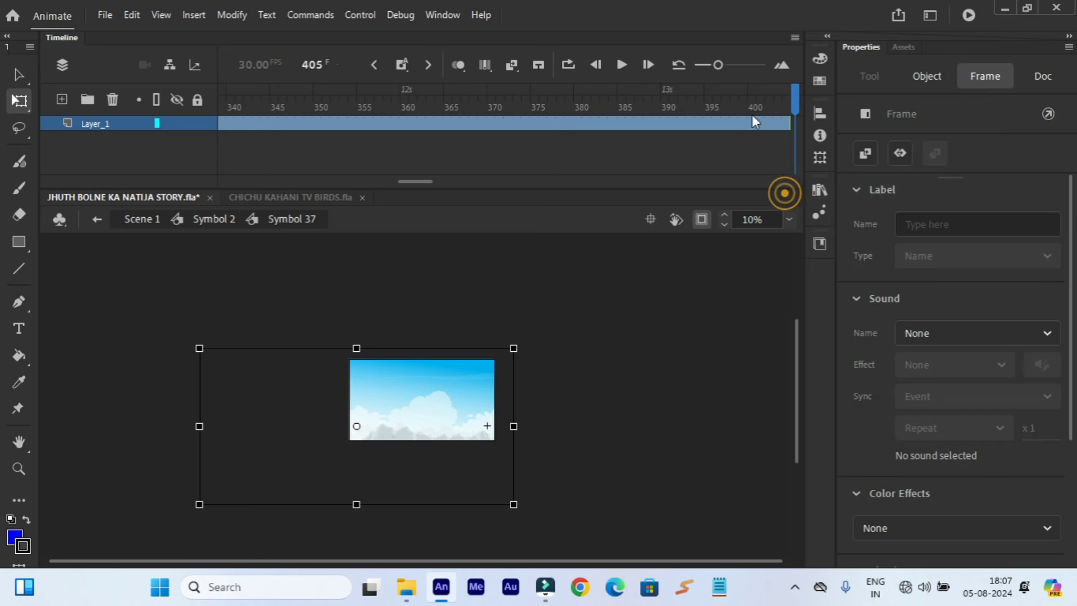
{"action": "right_click", "coordinate": [752, 123]}
{"action": "left_click", "coordinate": [790, 192]}
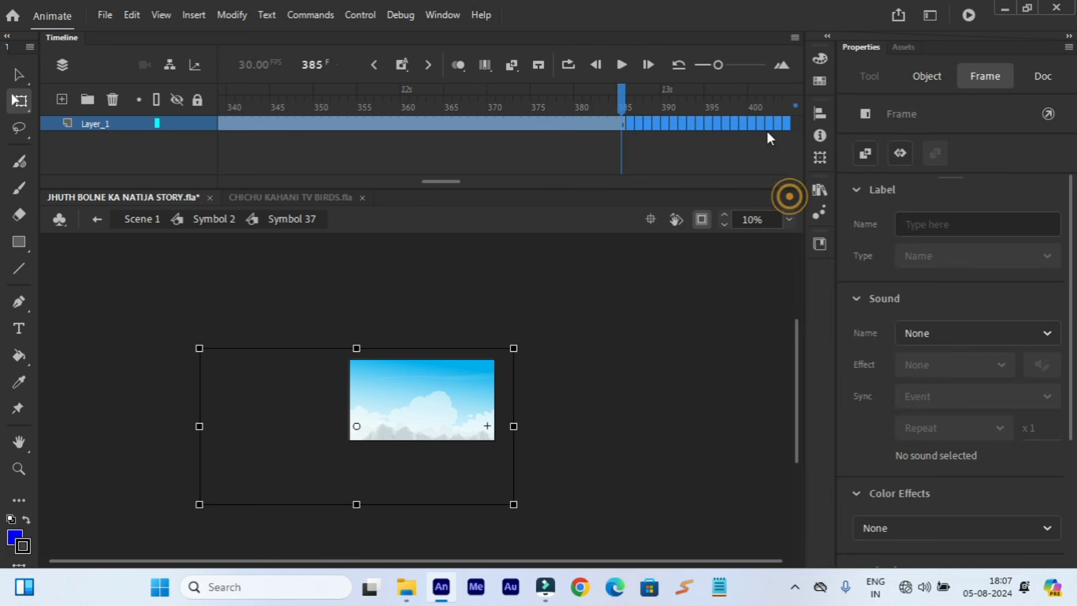
{"action": "right_click", "coordinate": [609, 122]}
{"action": "left_click", "coordinate": [648, 188]}
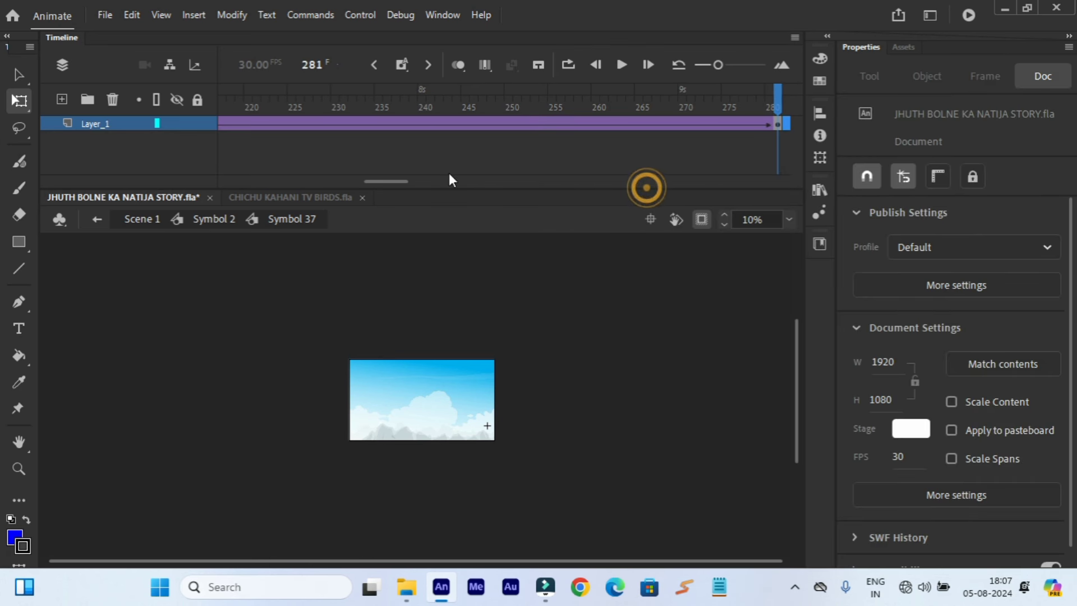
- Fit the stage in the view, play the background pan from frame 1, and go back to frame 1
{"action": "left_click_drag", "start_coordinate": [390, 182], "coordinate": [244, 183]}
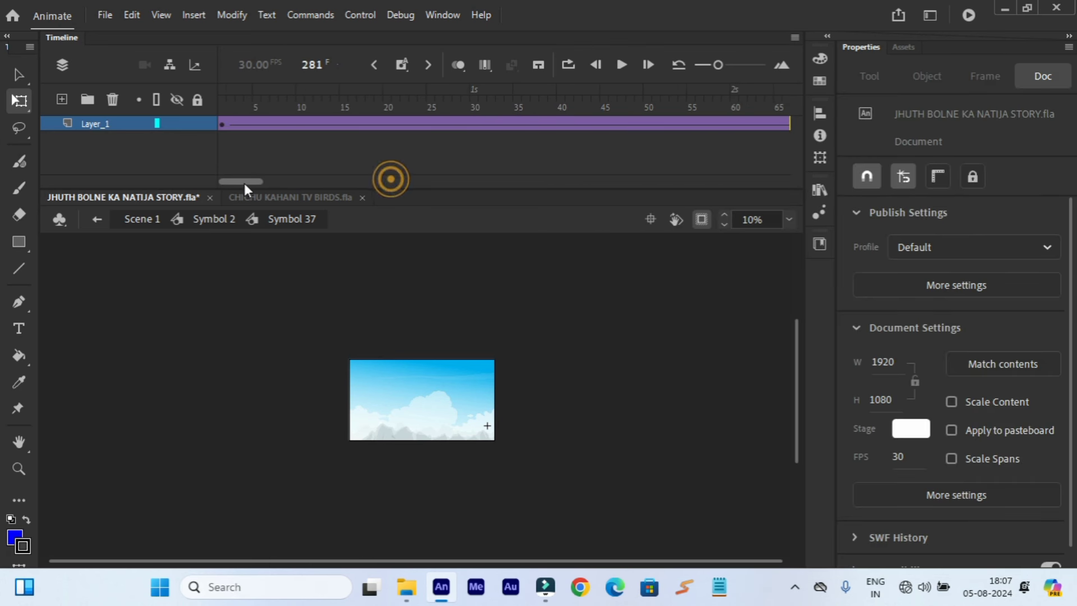
{"action": "left_click", "coordinate": [223, 107]}
{"action": "left_click", "coordinate": [789, 220]}
{"action": "left_click", "coordinate": [789, 220]}
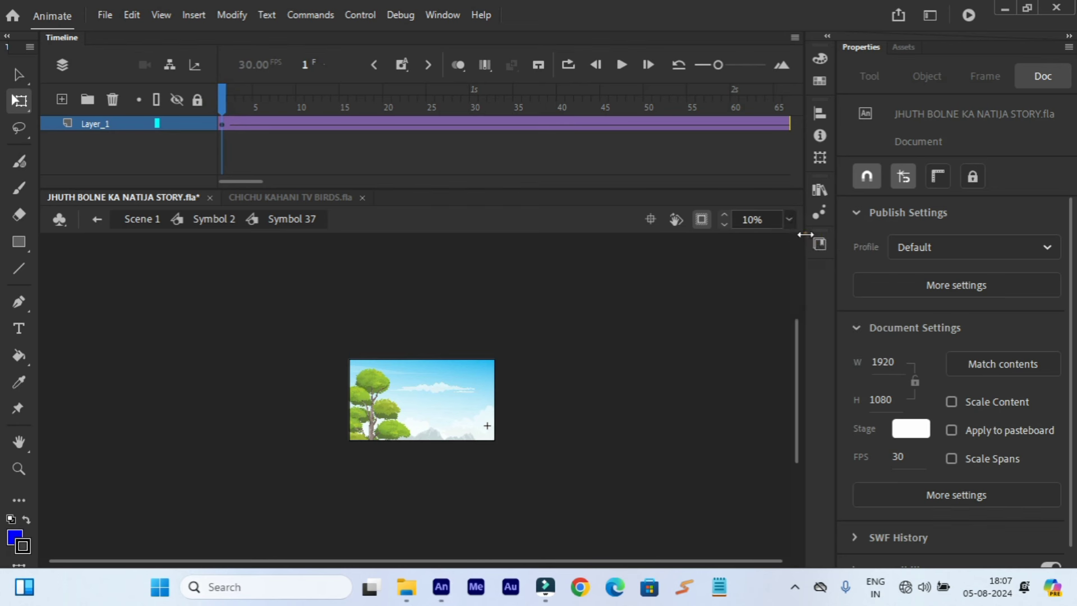
{"action": "left_click", "coordinate": [805, 235]}
{"action": "left_click", "coordinate": [616, 66]}
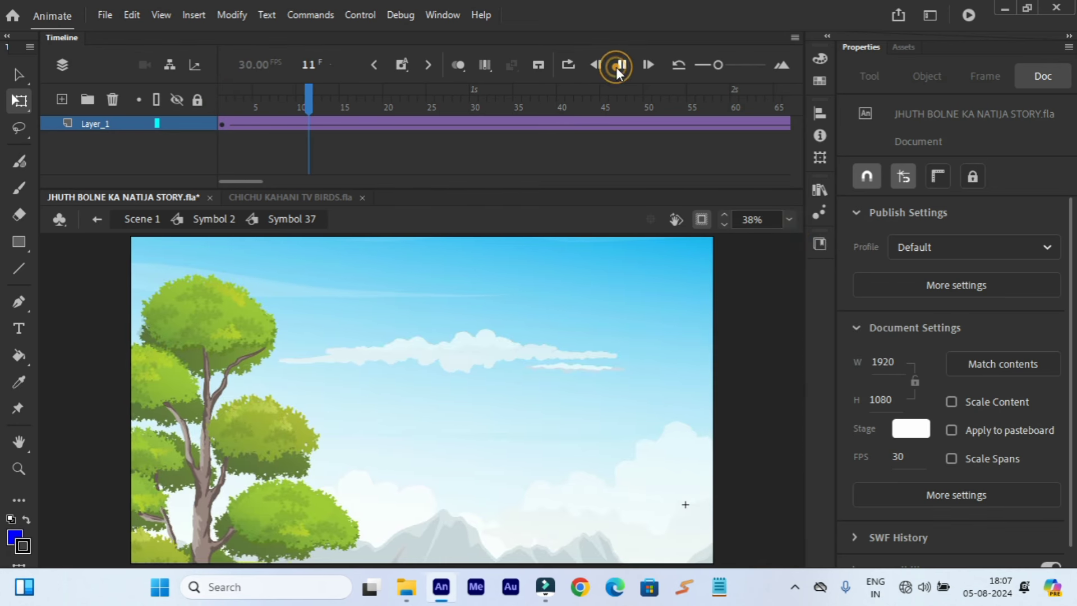
{"action": "left_click", "coordinate": [616, 66]}
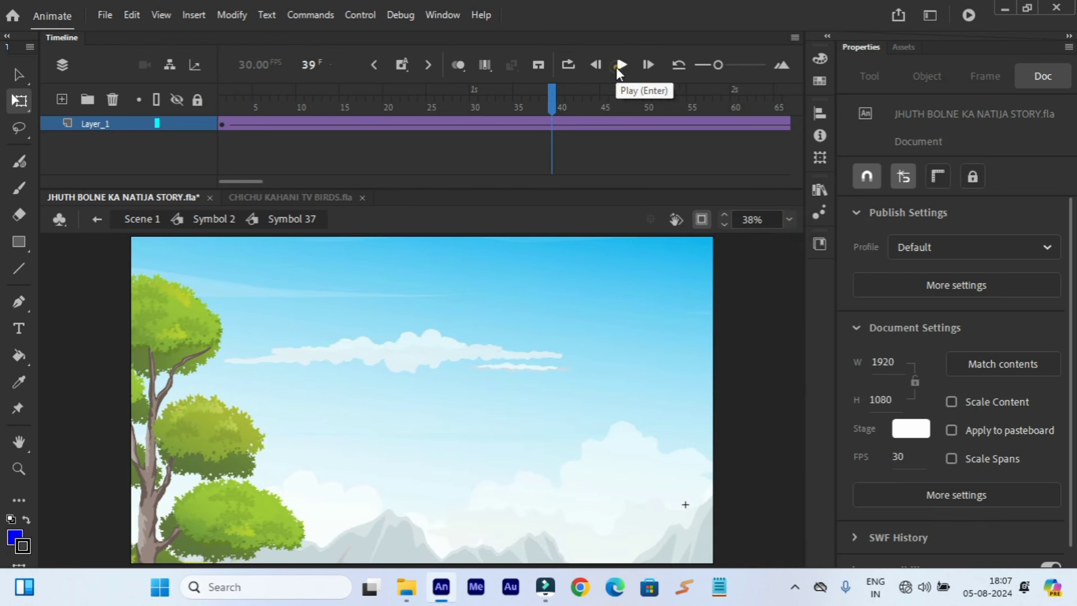
{"action": "left_click", "coordinate": [221, 107]}
{"action": "left_click", "coordinate": [247, 107]}
{"action": "left_click_drag", "start_coordinate": [283, 108], "coordinate": [203, 162]}
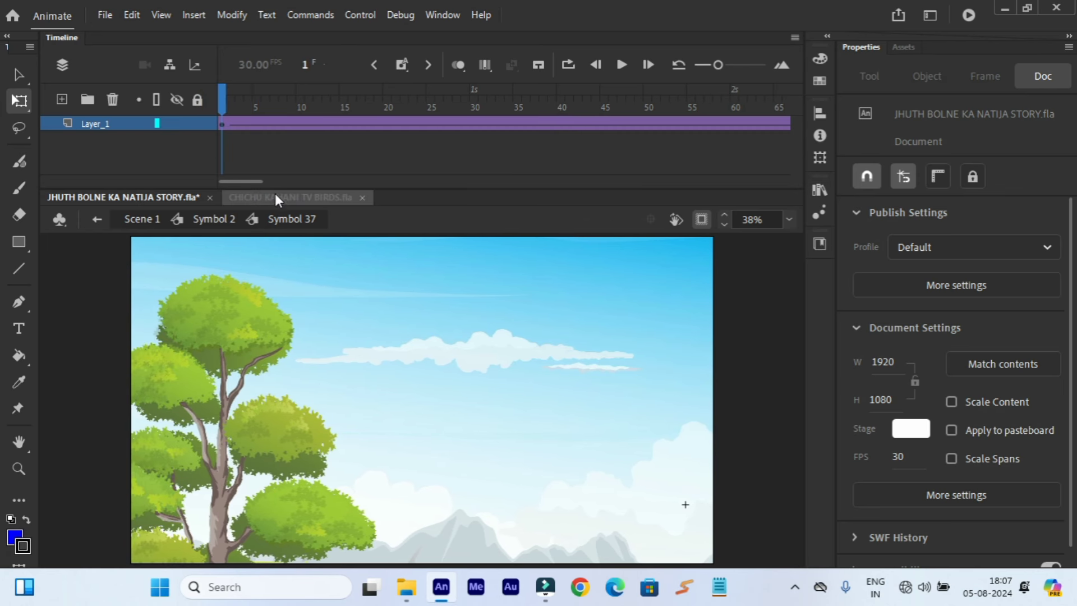
- Open the flying conversation's symbol from frame 2089 of Symbol 2 and copy both the crow and the yellow bird at its frame 1
{"action": "left_click", "coordinate": [97, 219]}
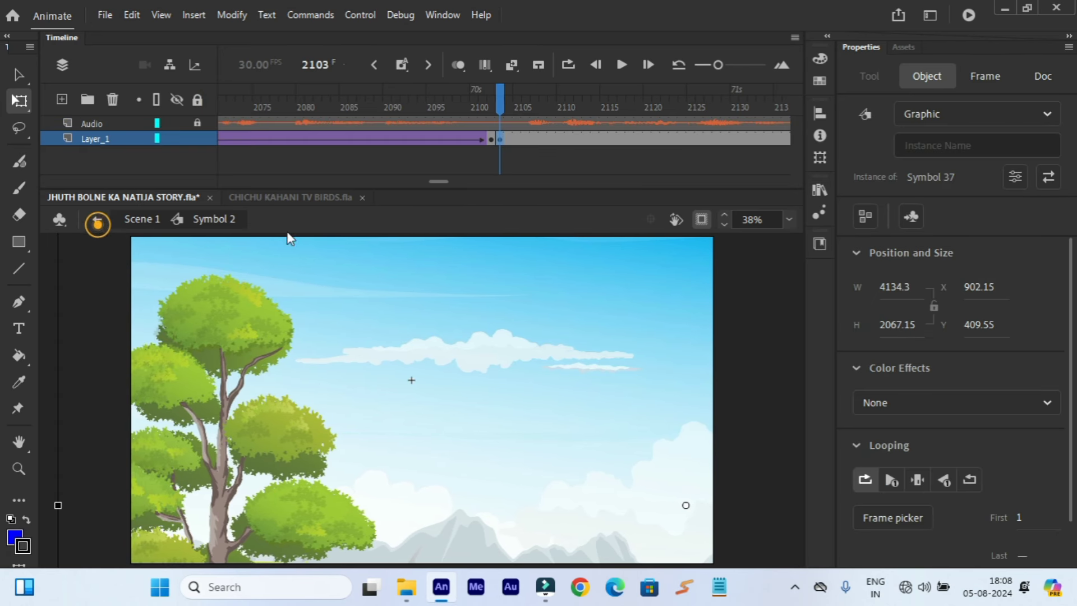
{"action": "left_click", "coordinate": [378, 106]}
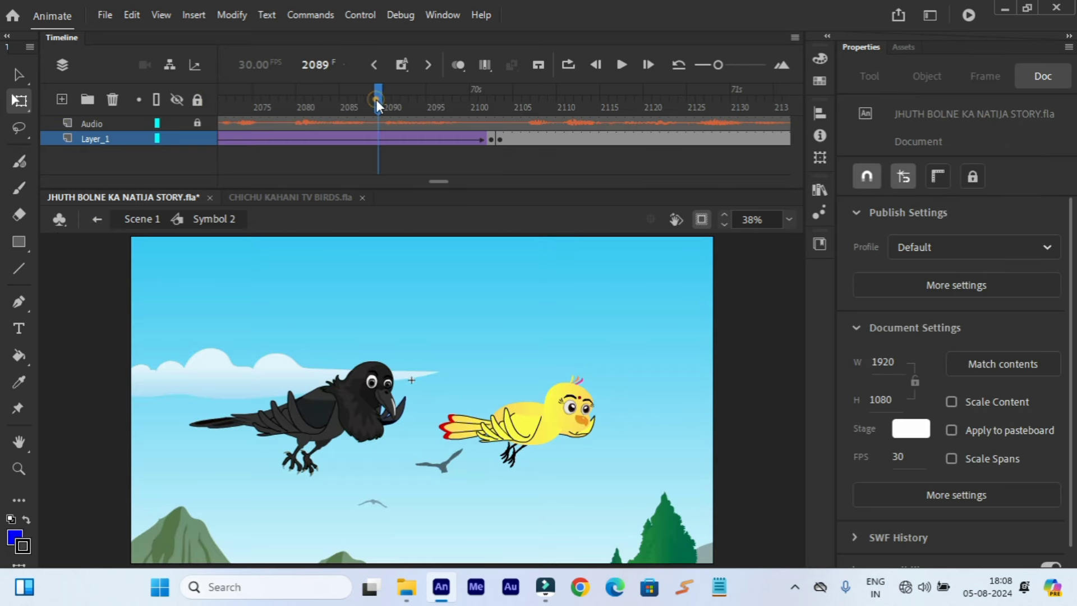
{"action": "double_click", "coordinate": [344, 395]}
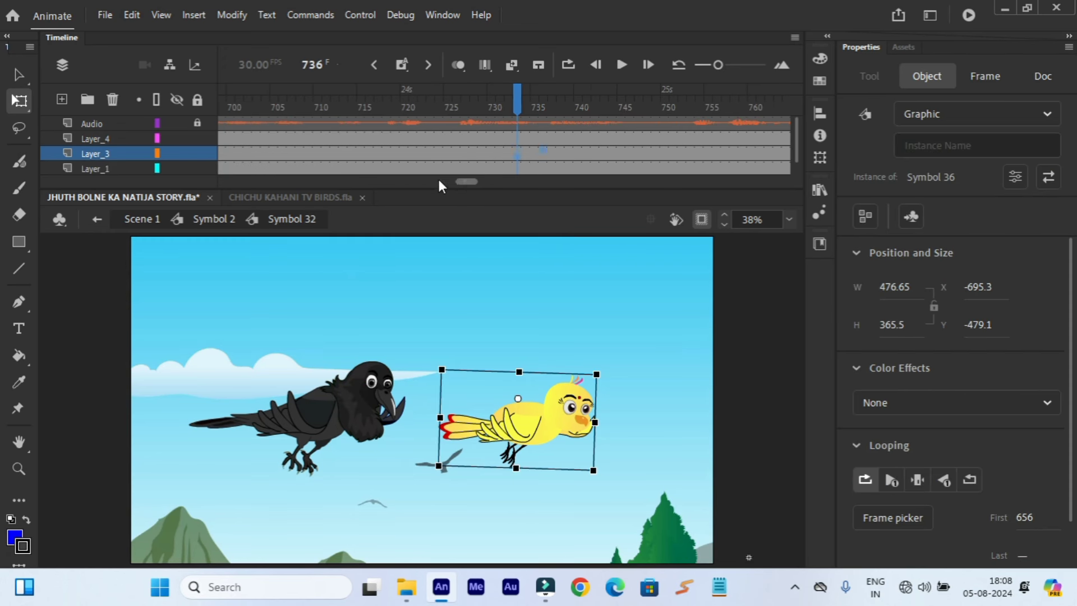
{"action": "left_click_drag", "start_coordinate": [465, 182], "coordinate": [227, 182]}
{"action": "left_click", "coordinate": [223, 101]}
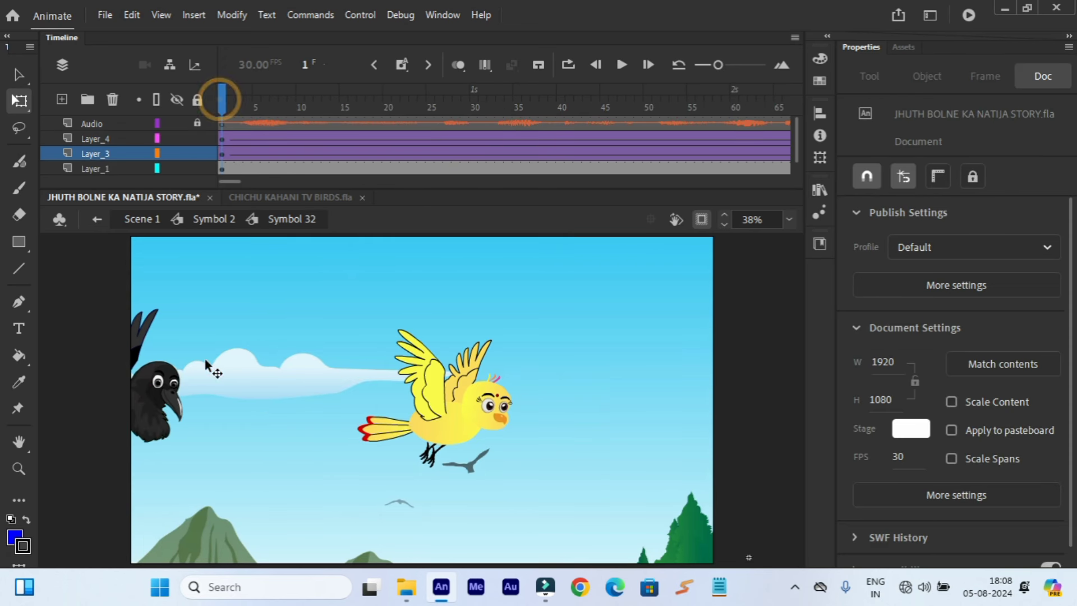
{"action": "left_click", "coordinate": [153, 405]}
{"action": "left_click", "coordinate": [455, 415]}
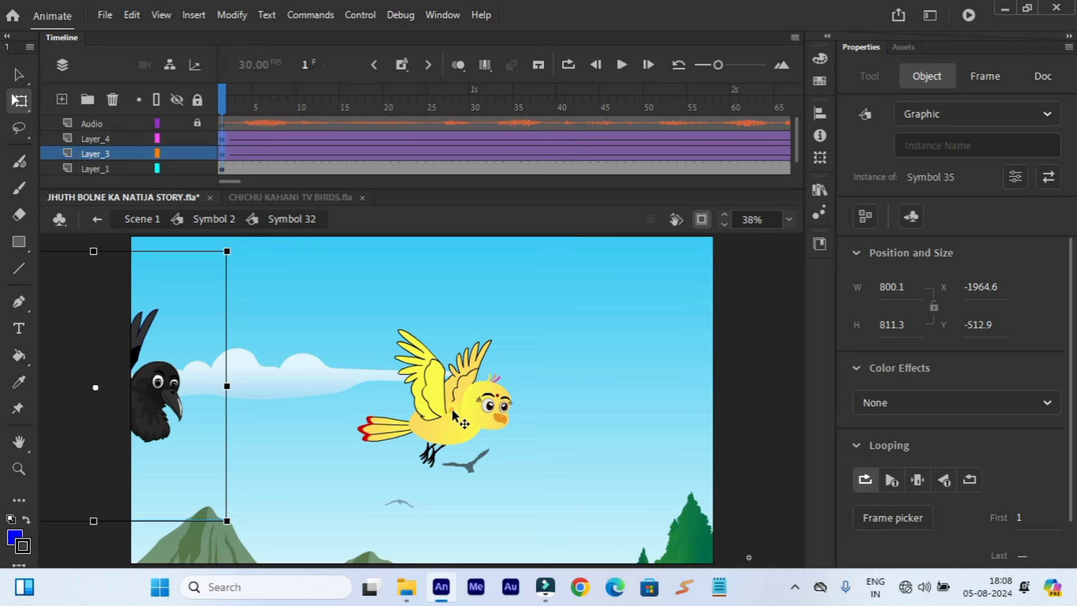
{"action": "right_click", "coordinate": [454, 415]}
{"action": "left_click", "coordinate": [525, 148]}
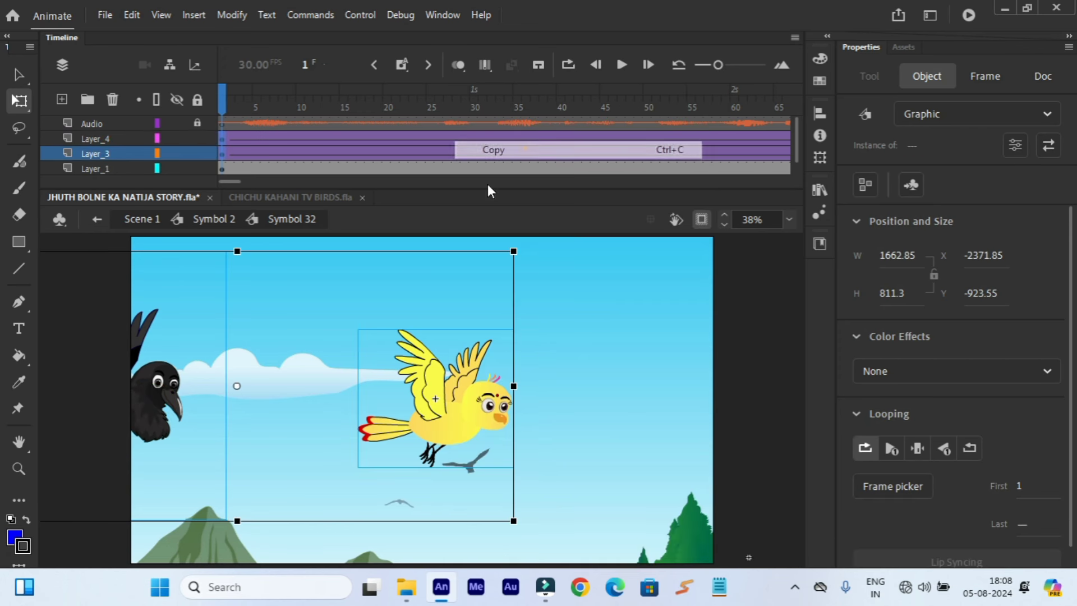
- Return to Symbol 2 and clear the Layer_1 keyframe at frame 2089
{"action": "left_click", "coordinate": [96, 219]}
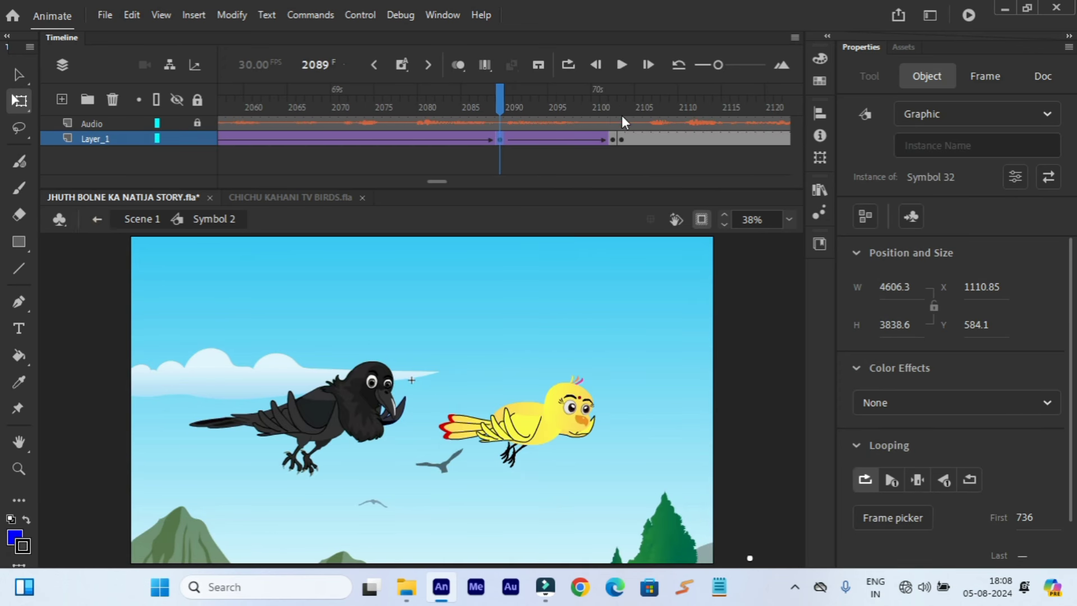
{"action": "right_click", "coordinate": [497, 139]}
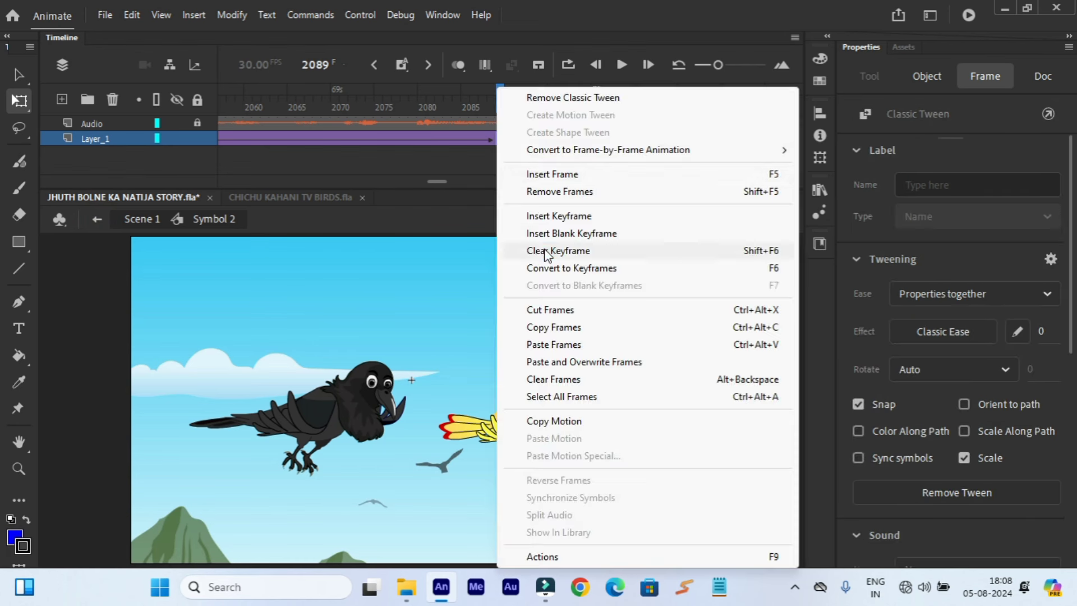
{"action": "left_click", "coordinate": [547, 250]}
- Inside the tree background symbol at frame 2103, lock Layer_1, add a new layer, and paste the birds in the center
{"action": "left_click", "coordinate": [623, 110]}
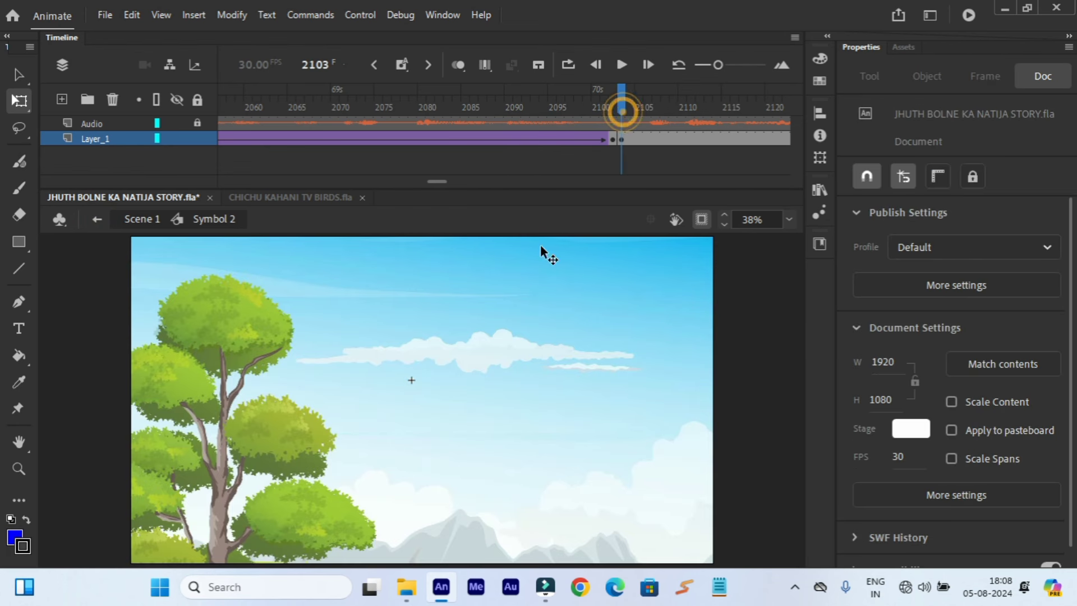
{"action": "double_click", "coordinate": [447, 339]}
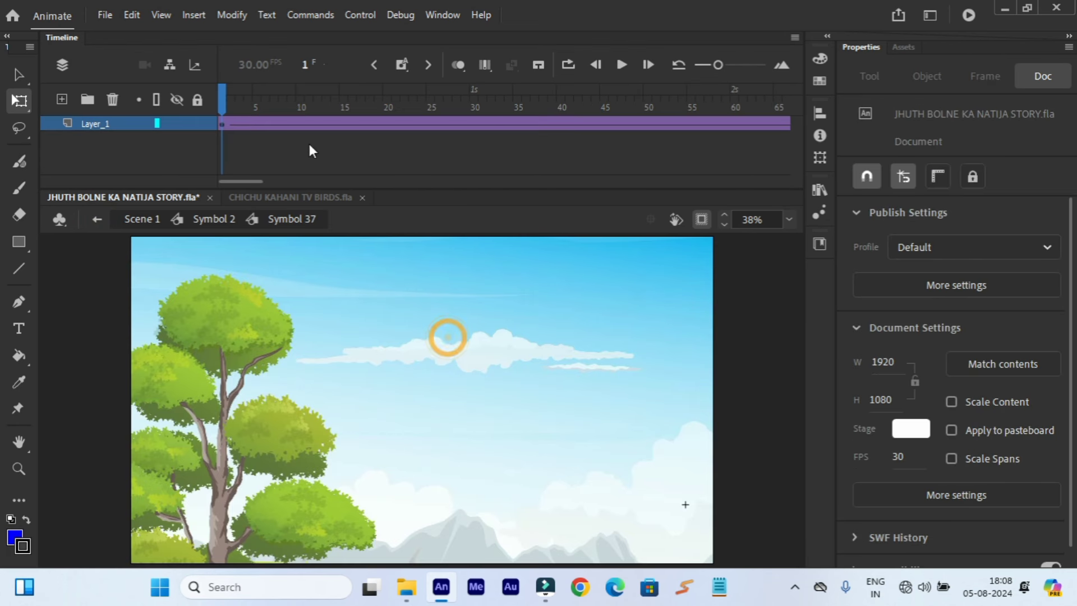
{"action": "left_click", "coordinate": [196, 123]}
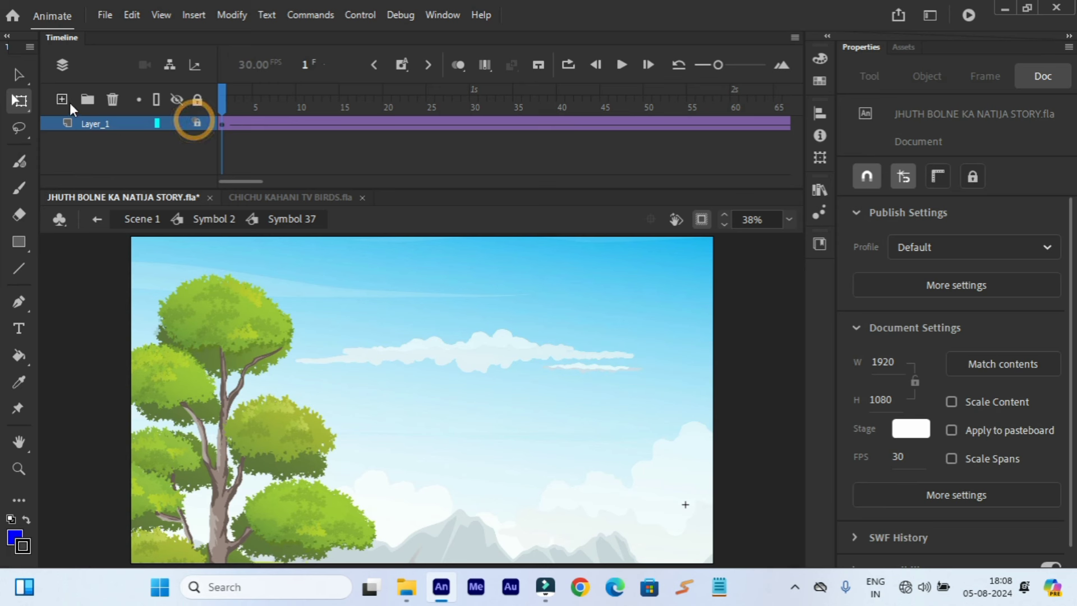
{"action": "left_click", "coordinate": [62, 99]}
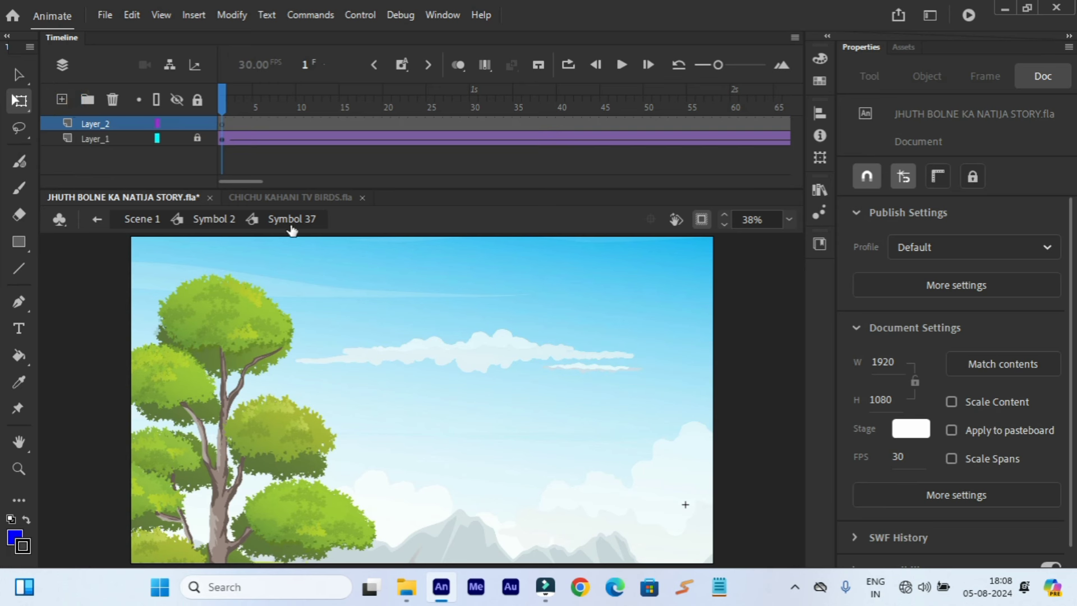
{"action": "right_click", "coordinate": [338, 313]}
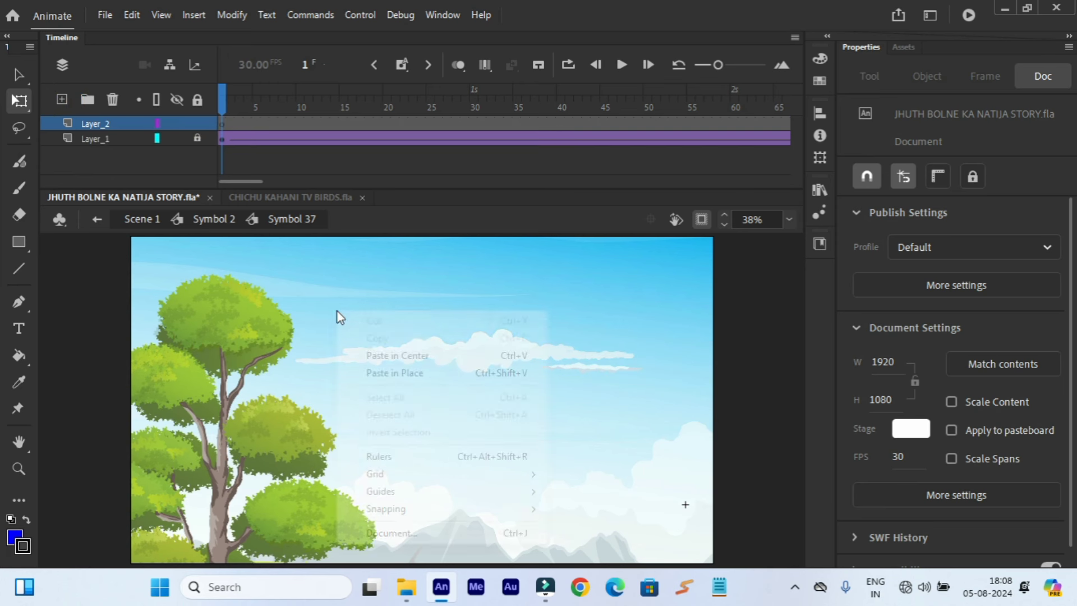
{"action": "left_click", "coordinate": [370, 355]}
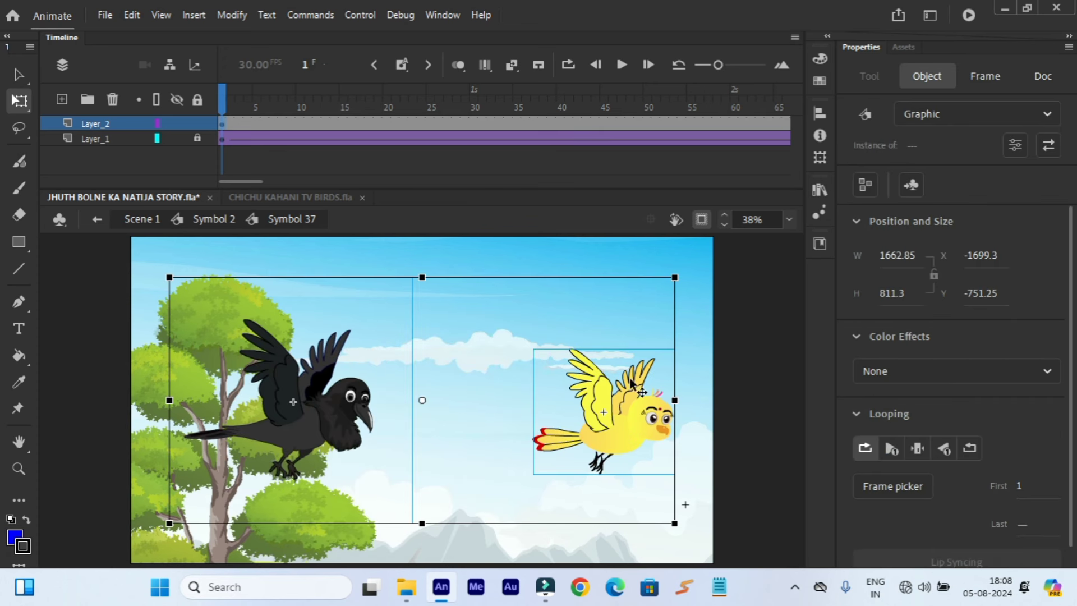
- Move the crow and the yellow bird closer together and scale both down slightly, making the crow about 713 by 723 px
{"action": "left_click", "coordinate": [691, 279]}
{"action": "left_click_drag", "start_coordinate": [325, 429], "coordinate": [407, 426]}
{"action": "left_click_drag", "start_coordinate": [606, 437], "coordinate": [523, 428]}
{"action": "left_click", "coordinate": [412, 412]}
{"action": "left_click", "coordinate": [513, 430], "text": "shift"}
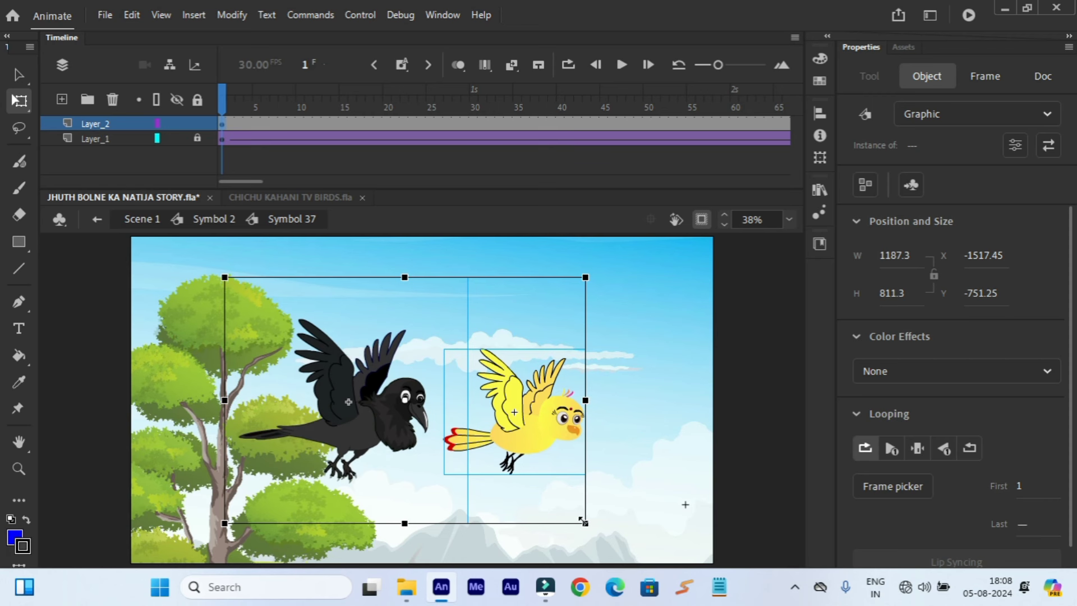
{"action": "left_click_drag", "start_coordinate": [582, 519], "coordinate": [566, 510]}
{"action": "left_click", "coordinate": [617, 428]}
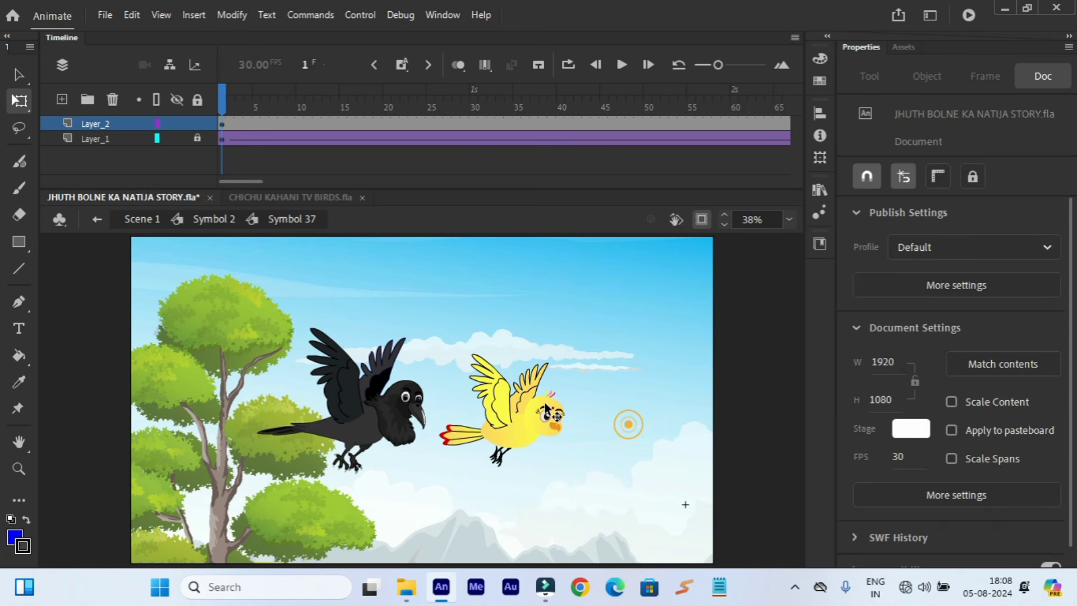
- Duplicate the crow's symbol as Symbol 35 copy, open the copy, and delete its Audio layer
{"action": "right_click", "coordinate": [380, 439]}
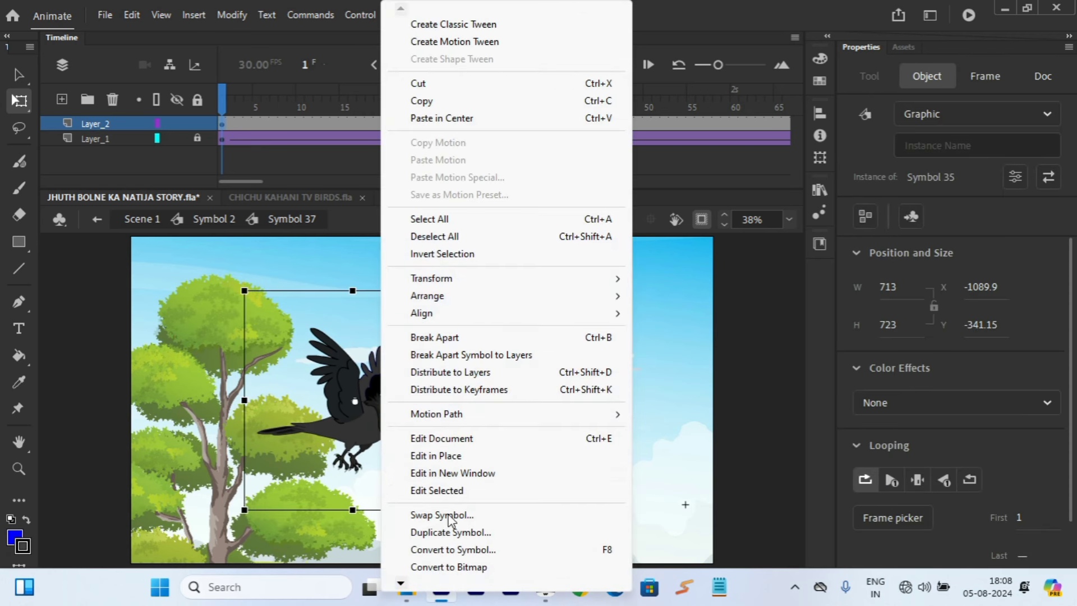
{"action": "left_click", "coordinate": [432, 533]}
{"action": "left_click", "coordinate": [694, 265]}
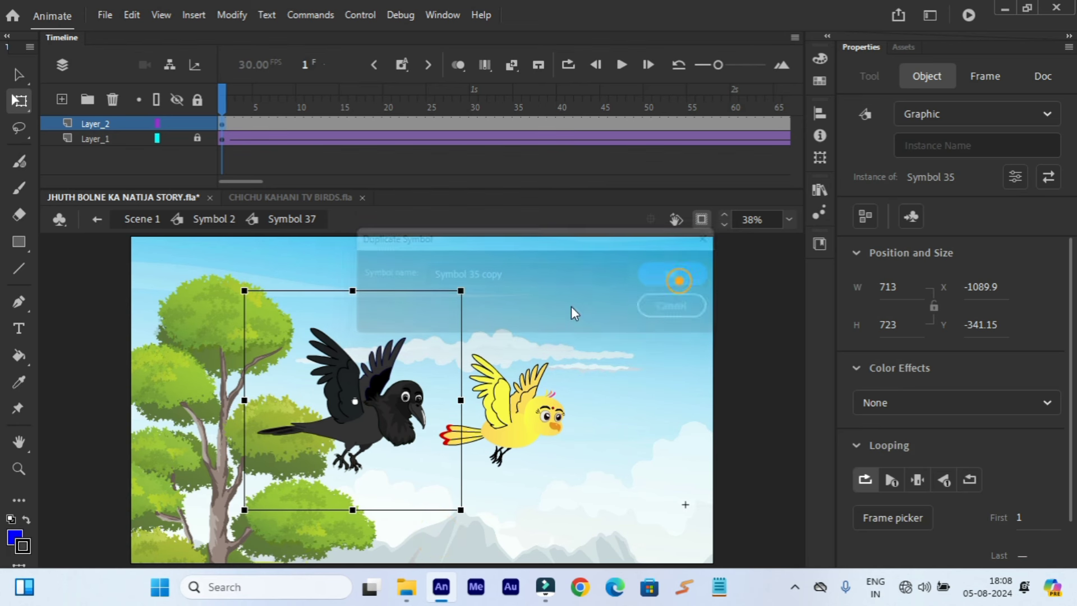
{"action": "double_click", "coordinate": [379, 421]}
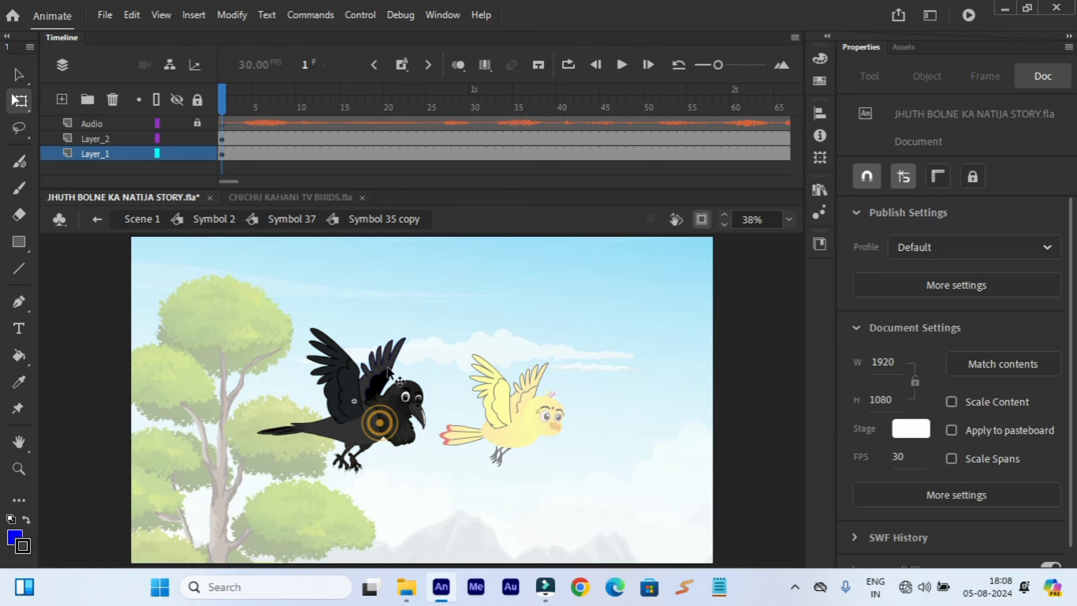
{"action": "left_click", "coordinate": [87, 123]}
{"action": "left_click", "coordinate": [113, 100]}
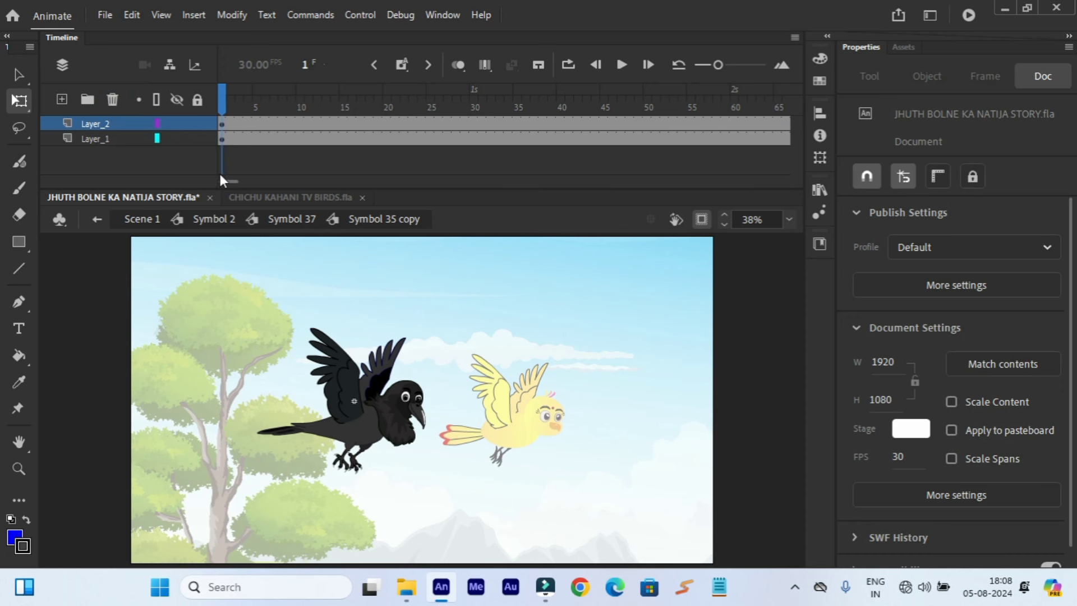
- Clear the crow copy's Layer_2 keyframes around frames 86 and 392, and check its motion from frame 1
{"action": "left_click_drag", "start_coordinate": [227, 180], "coordinate": [248, 183]}
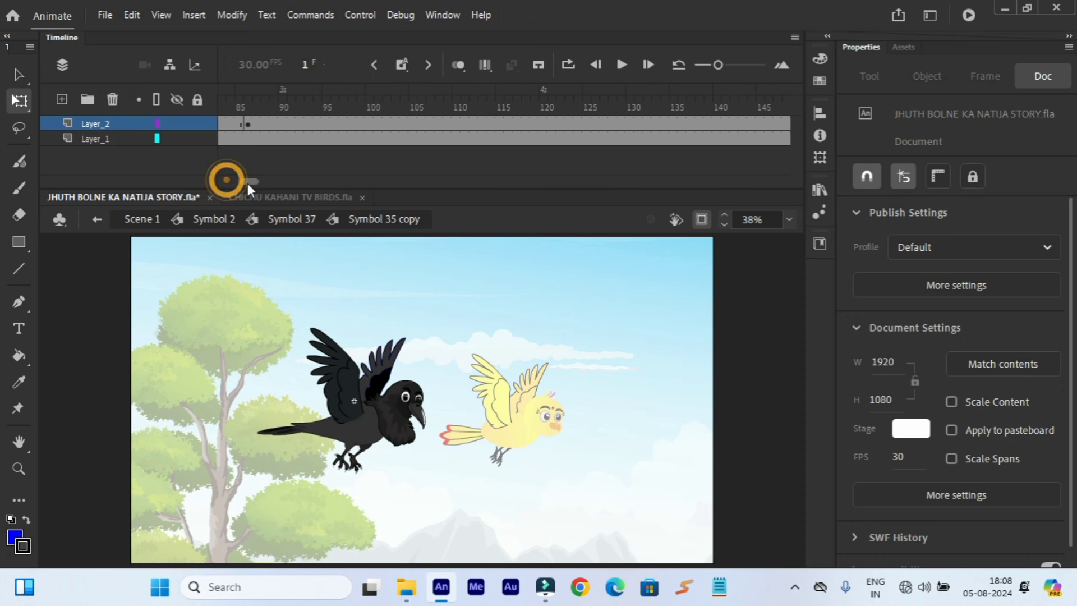
{"action": "left_click", "coordinate": [255, 123]}
{"action": "right_click", "coordinate": [258, 123]}
{"action": "left_click", "coordinate": [303, 250]}
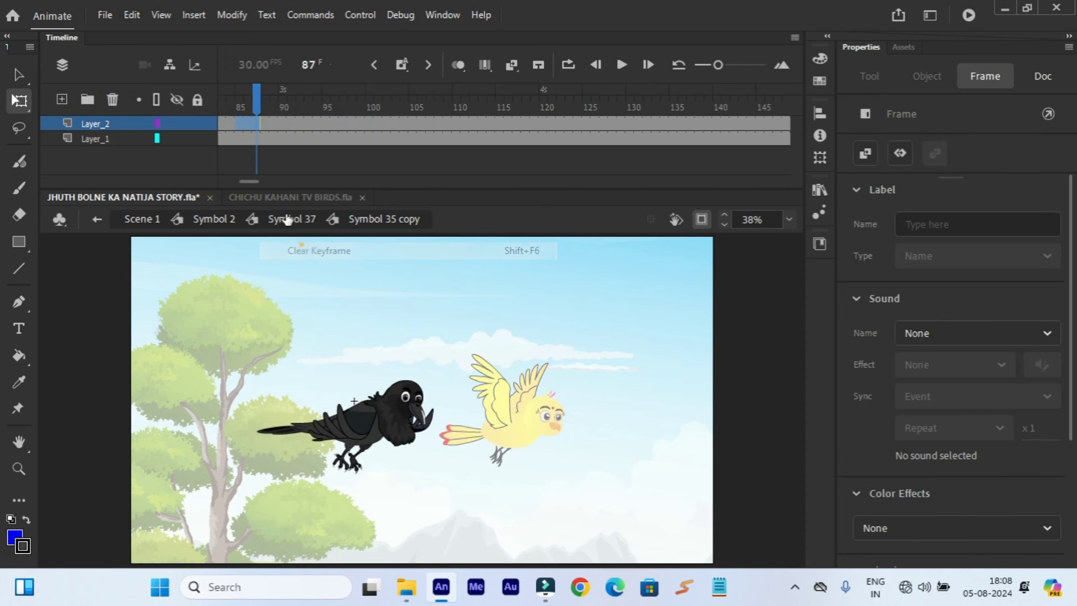
{"action": "left_click_drag", "start_coordinate": [243, 178], "coordinate": [317, 182]}
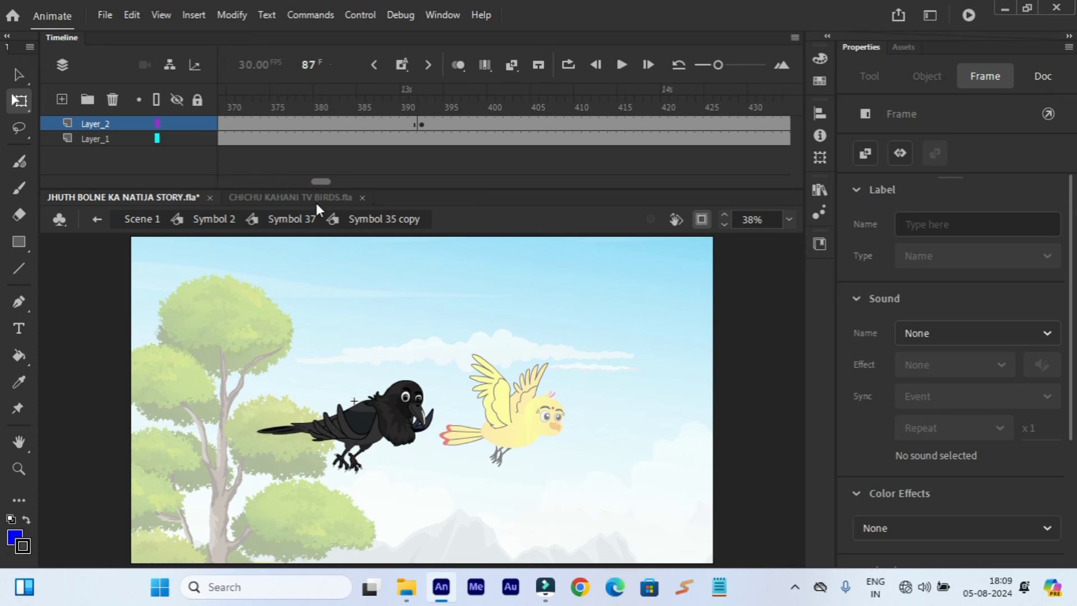
{"action": "left_click", "coordinate": [404, 125]}
{"action": "left_click_drag", "start_coordinate": [422, 125], "coordinate": [437, 124]}
{"action": "right_click", "coordinate": [437, 124]}
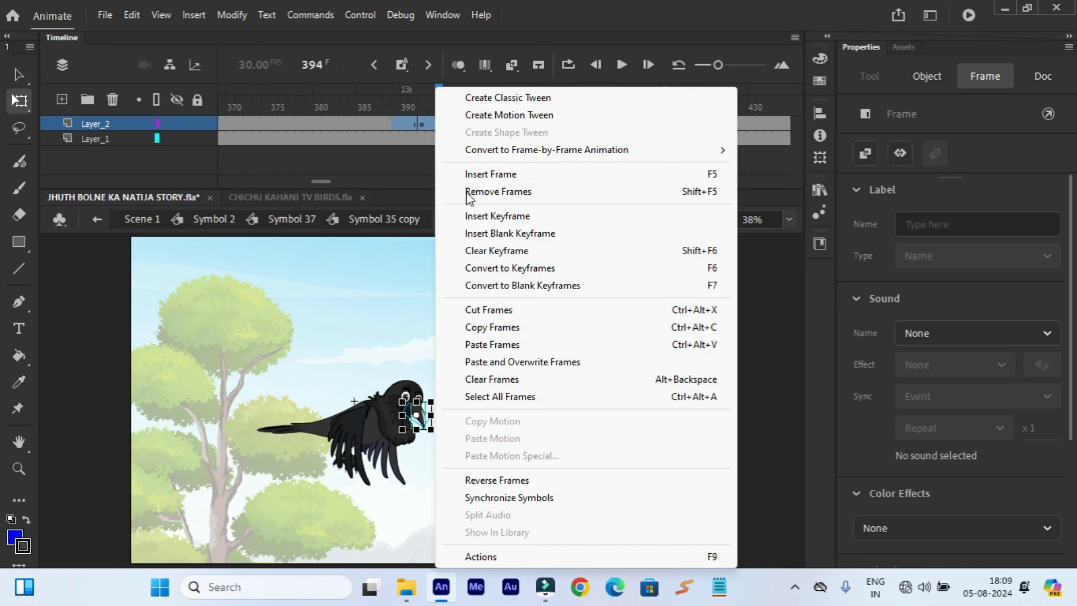
{"action": "left_click", "coordinate": [478, 250]}
{"action": "left_click_drag", "start_coordinate": [315, 181], "coordinate": [225, 181]}
{"action": "left_click", "coordinate": [223, 106]}
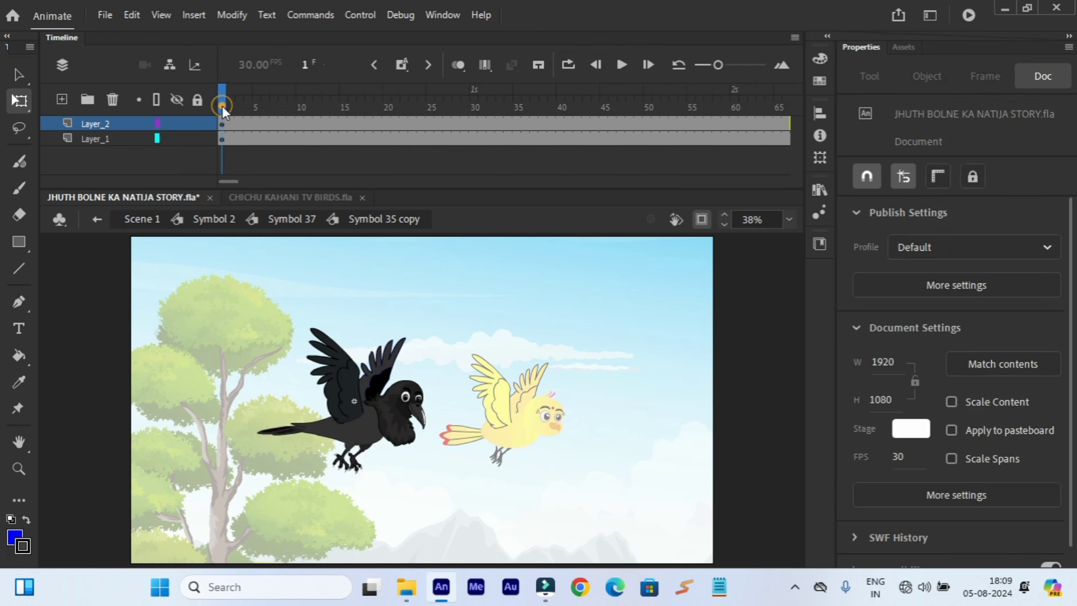
{"action": "left_click", "coordinate": [223, 104]}
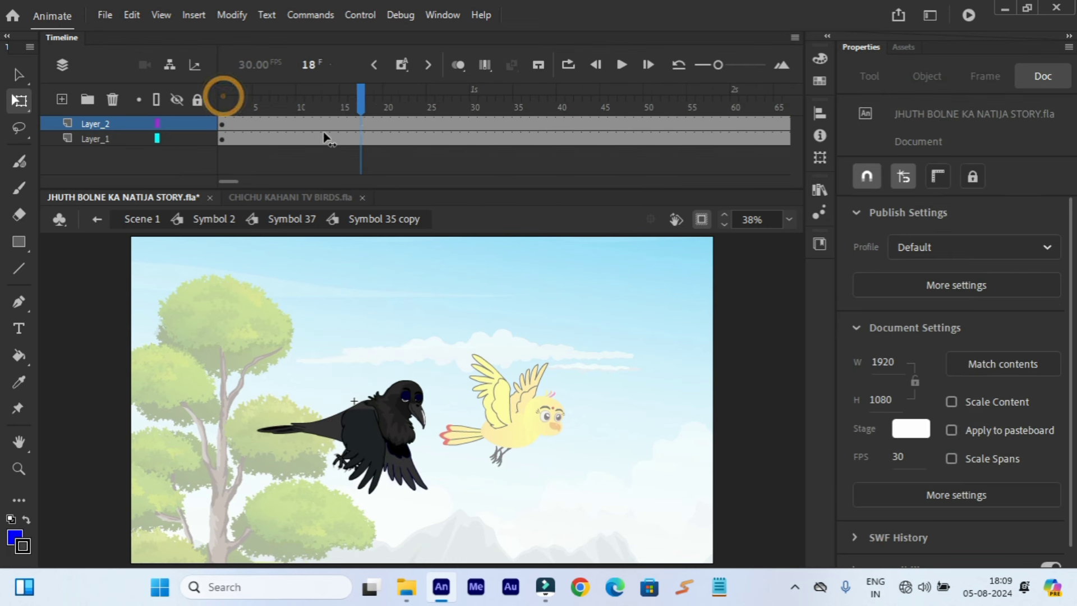
- Back in Symbol 37, duplicate the yellow bird's symbol as Symbol 36 copy, open it, and delete its Audio layer
{"action": "left_click", "coordinate": [97, 213]}
{"action": "left_click", "coordinate": [519, 422]}
{"action": "right_click", "coordinate": [519, 422]}
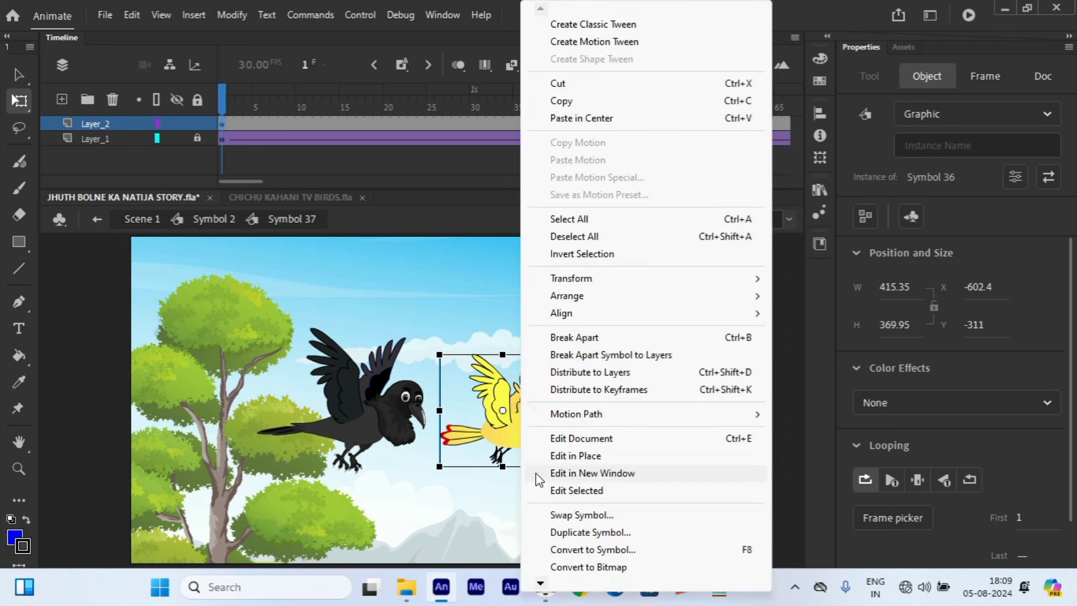
{"action": "left_click", "coordinate": [548, 533]}
{"action": "left_click", "coordinate": [656, 275]}
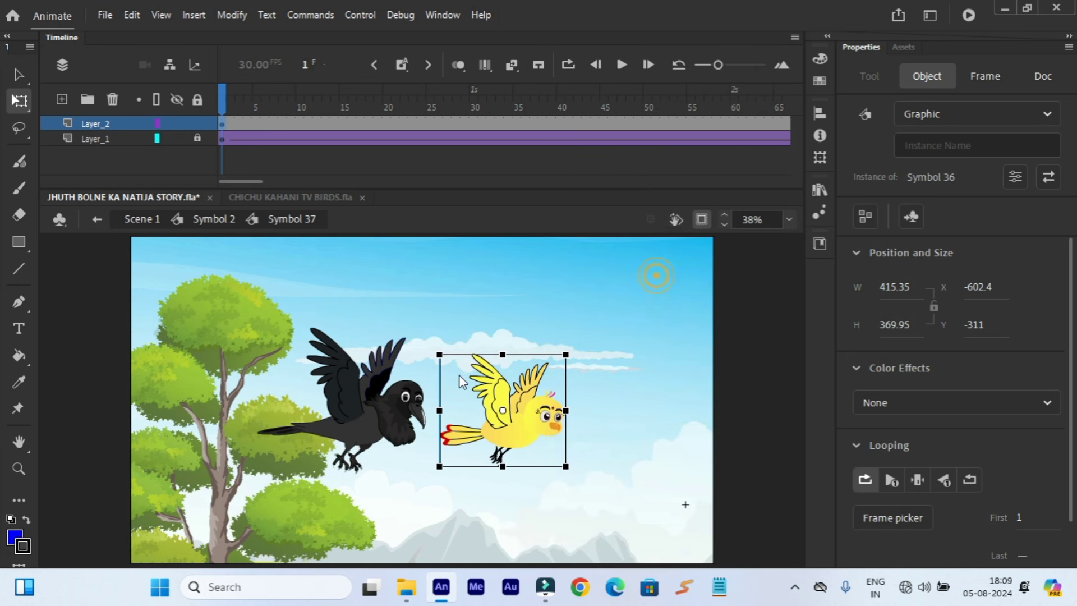
{"action": "double_click", "coordinate": [509, 441]}
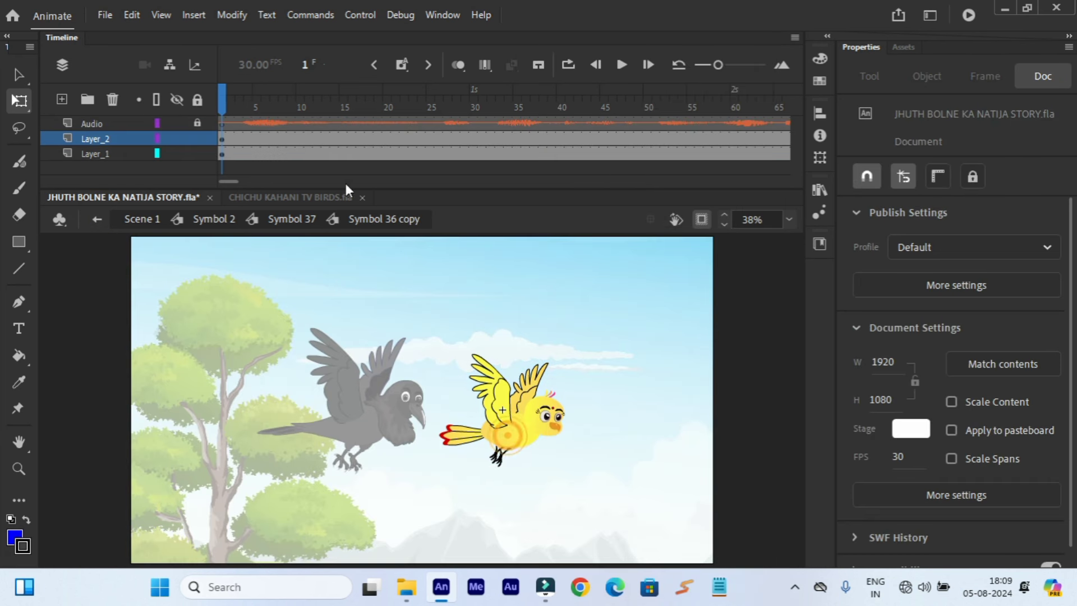
{"action": "left_click", "coordinate": [122, 123]}
{"action": "left_click", "coordinate": [112, 100]}
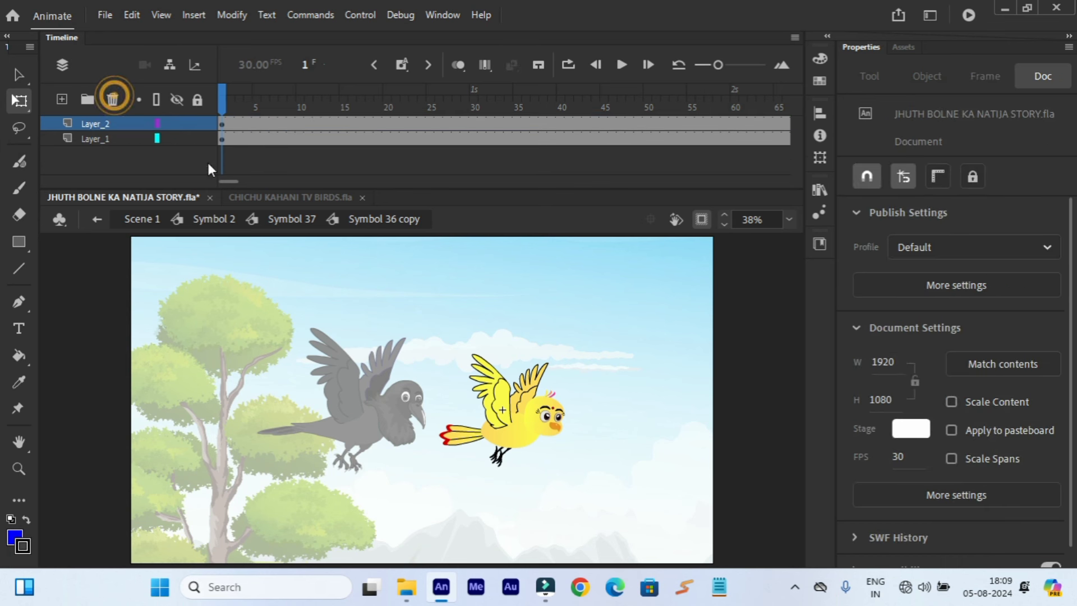
- Clear the yellow bird copy's Layer_2 keyframes around frames 396 and 655
{"action": "left_click_drag", "start_coordinate": [227, 181], "coordinate": [319, 196]}
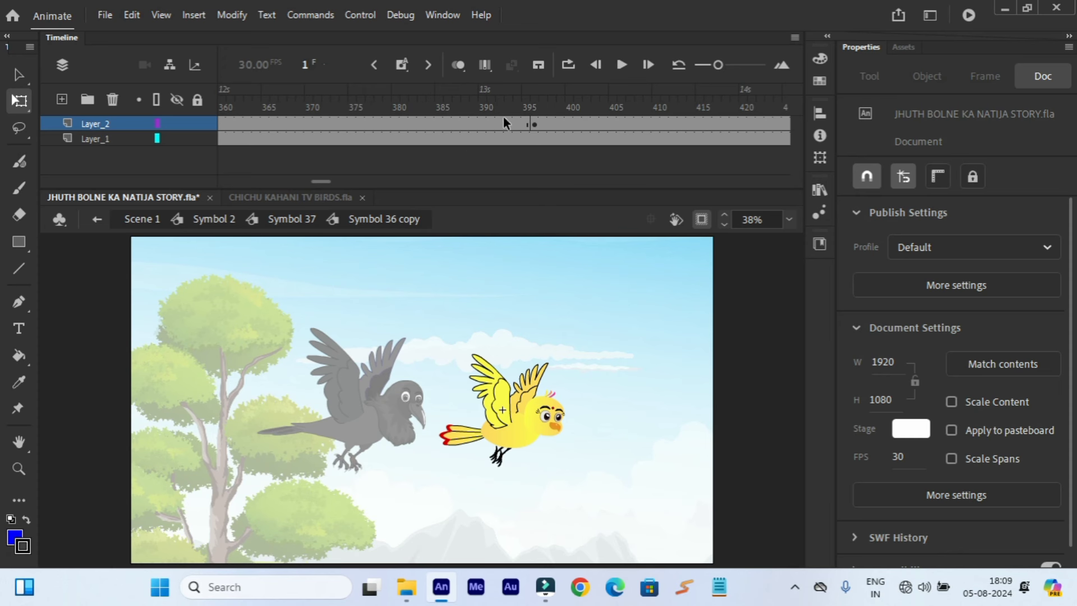
{"action": "left_click_drag", "start_coordinate": [509, 122], "coordinate": [597, 137]}
{"action": "right_click", "coordinate": [563, 128]}
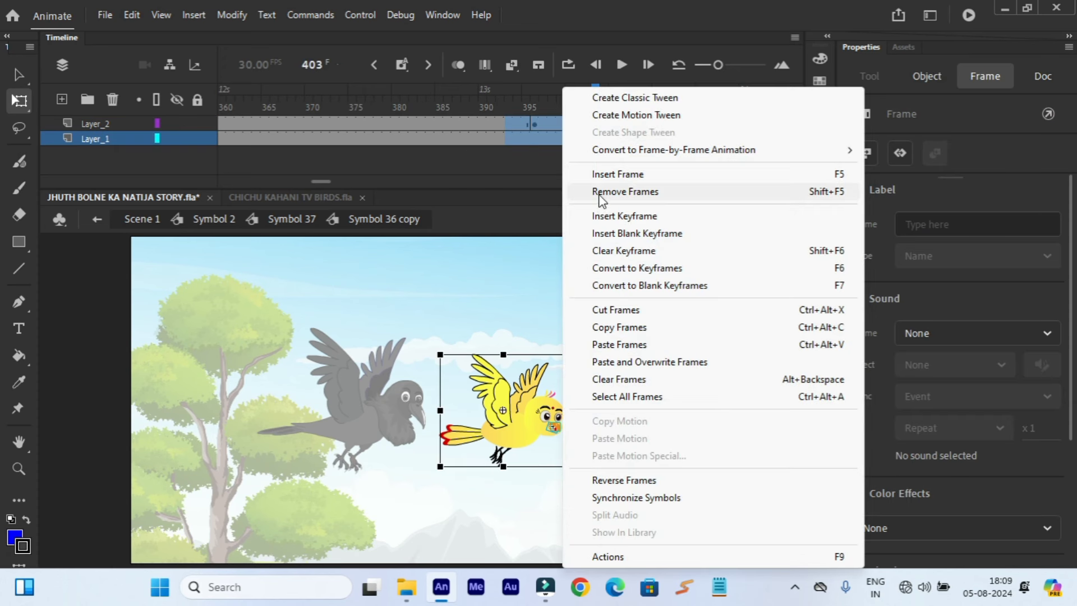
{"action": "left_click", "coordinate": [602, 252]}
{"action": "left_click_drag", "start_coordinate": [325, 180], "coordinate": [388, 183]}
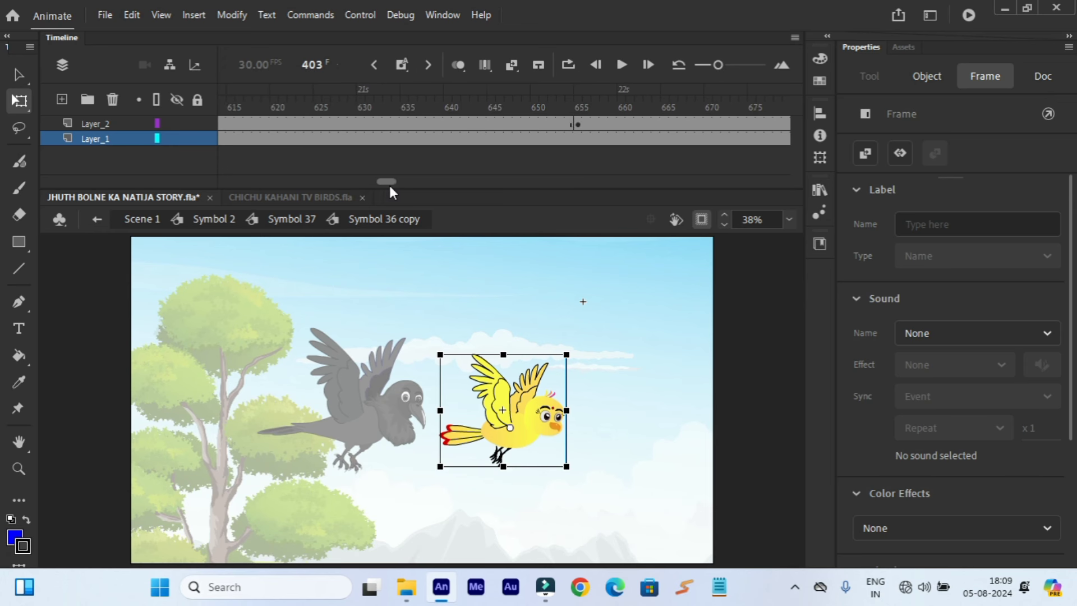
{"action": "left_click_drag", "start_coordinate": [513, 126], "coordinate": [605, 126]}
{"action": "right_click", "coordinate": [605, 126]}
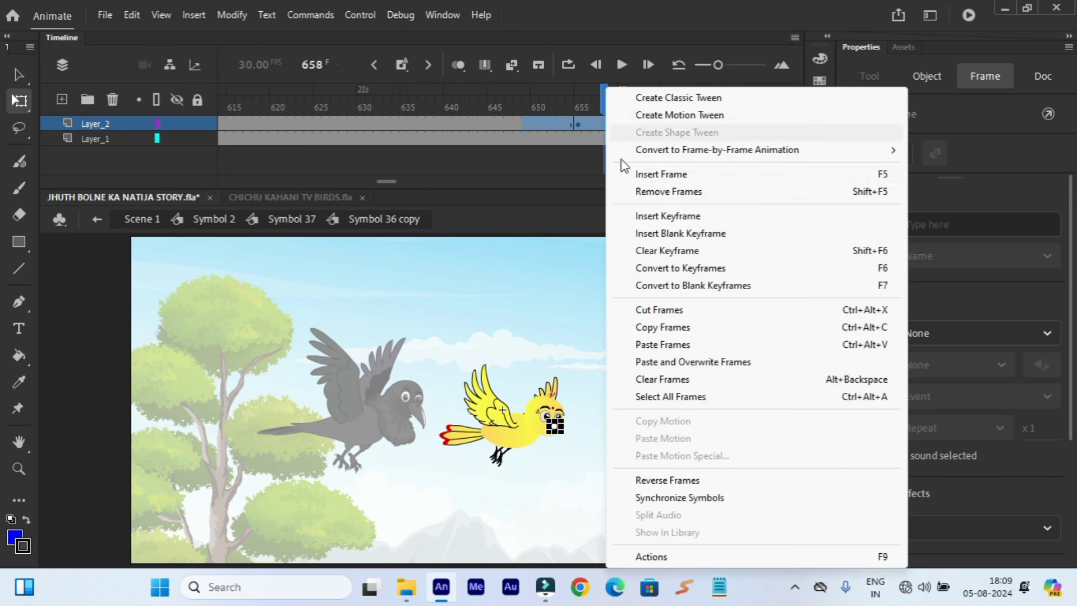
{"action": "left_click", "coordinate": [641, 251]}
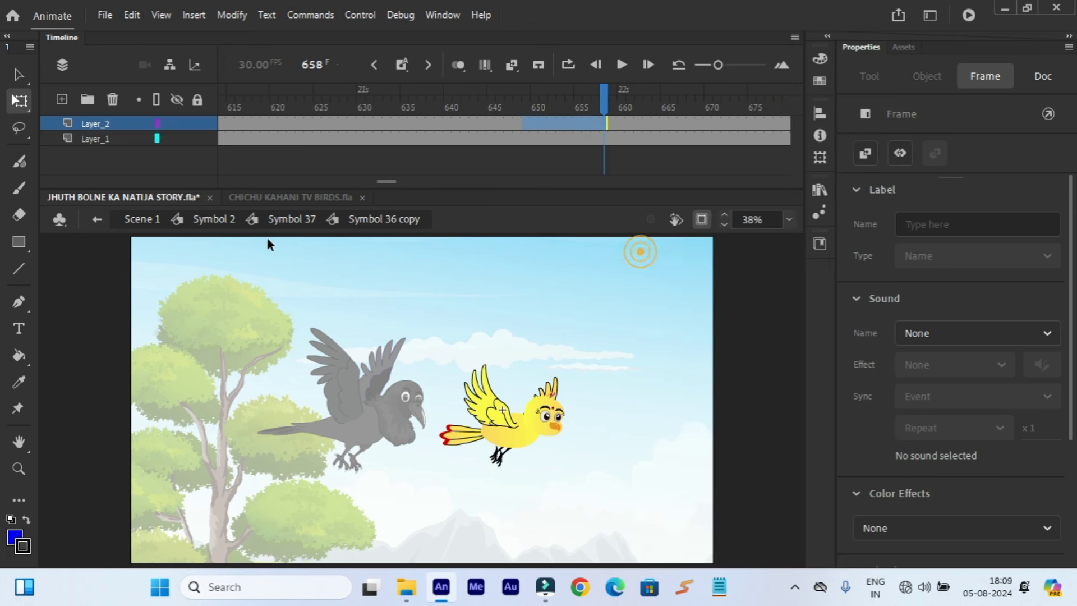
- Return to Symbol 2, split the audio at frame 2103, and copy the audio frames from there
{"action": "left_click", "coordinate": [98, 221]}
{"action": "left_click", "coordinate": [99, 221]}
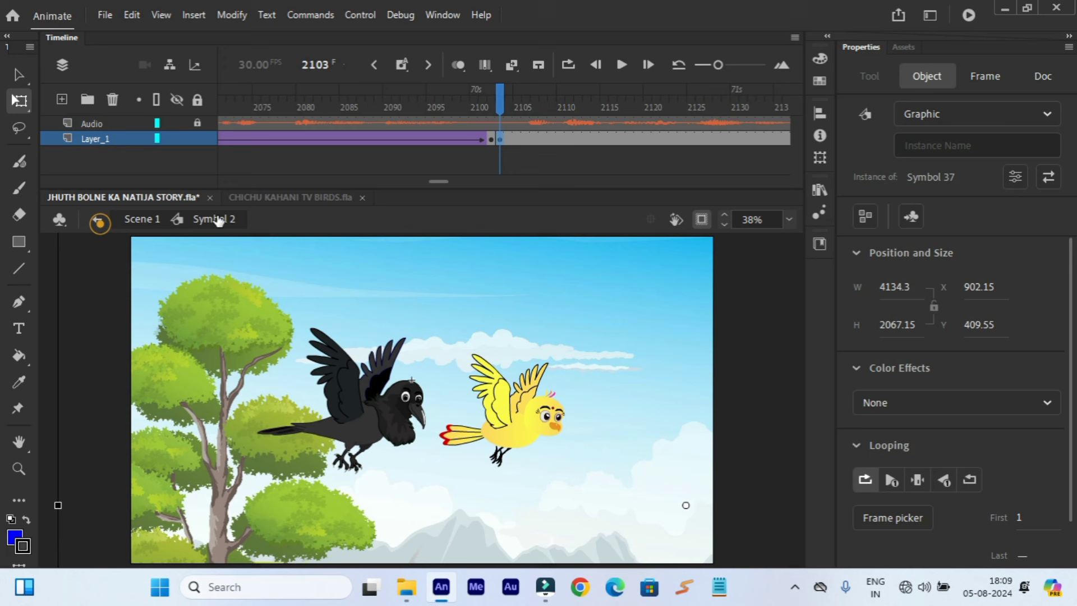
{"action": "left_click", "coordinate": [500, 121]}
{"action": "right_click", "coordinate": [500, 123]}
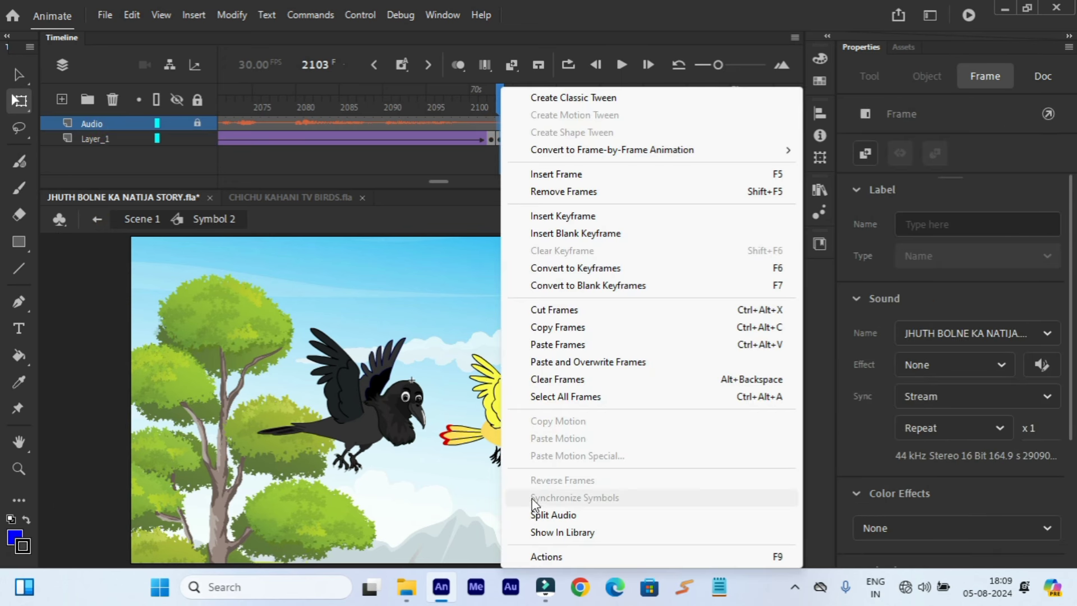
{"action": "left_click", "coordinate": [546, 511]}
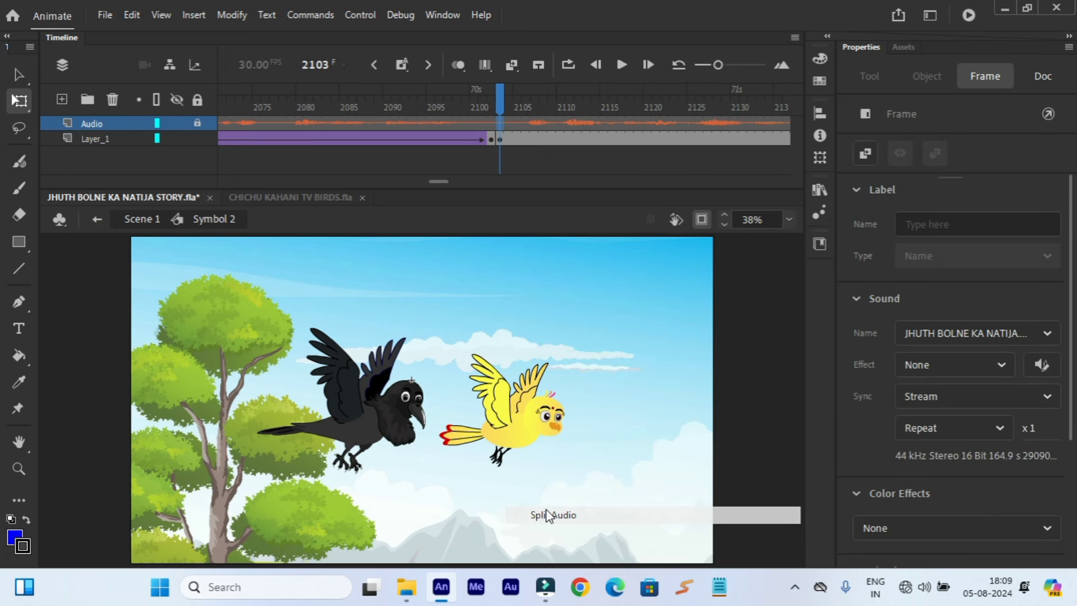
{"action": "right_click", "coordinate": [502, 129]}
{"action": "left_click", "coordinate": [547, 325]}
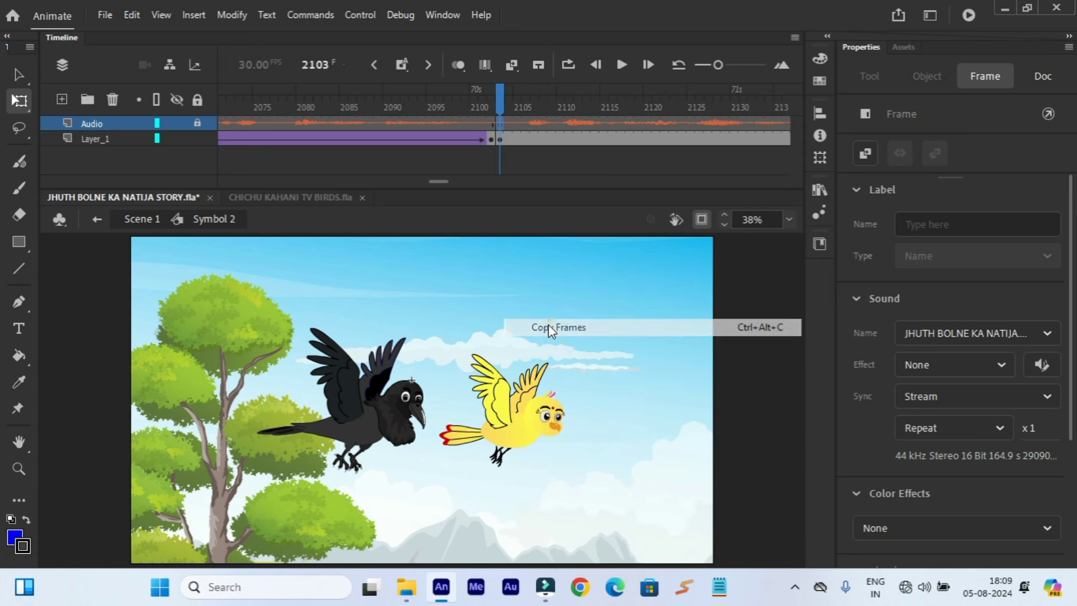
- Inside the tree background symbol, add a new layer, paste the copied audio at frame 1, and play it back
{"action": "double_click", "coordinate": [525, 347]}
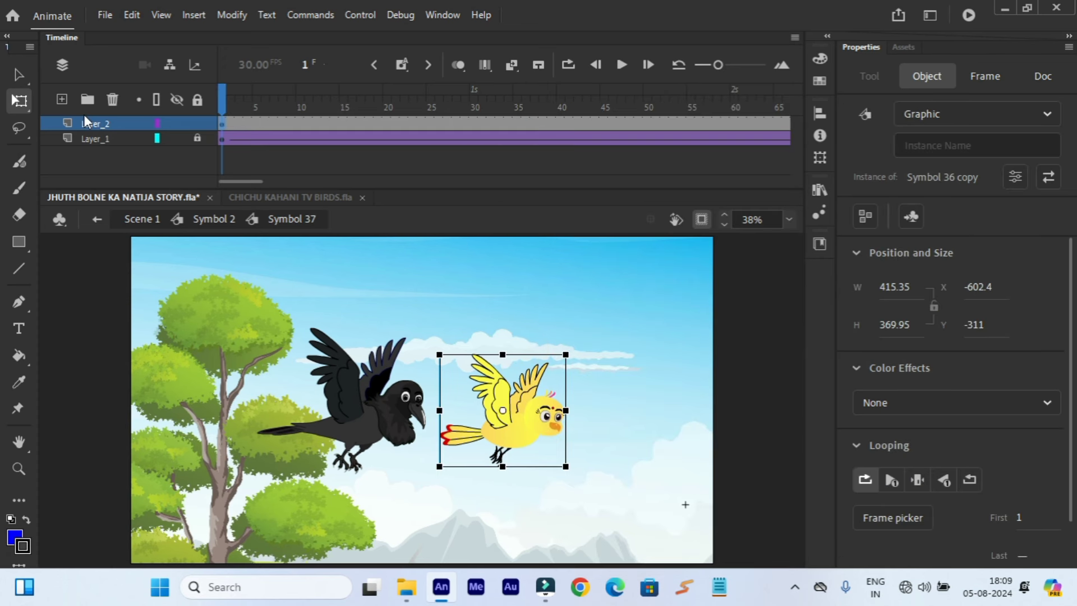
{"action": "left_click", "coordinate": [62, 99]}
{"action": "right_click", "coordinate": [225, 123]}
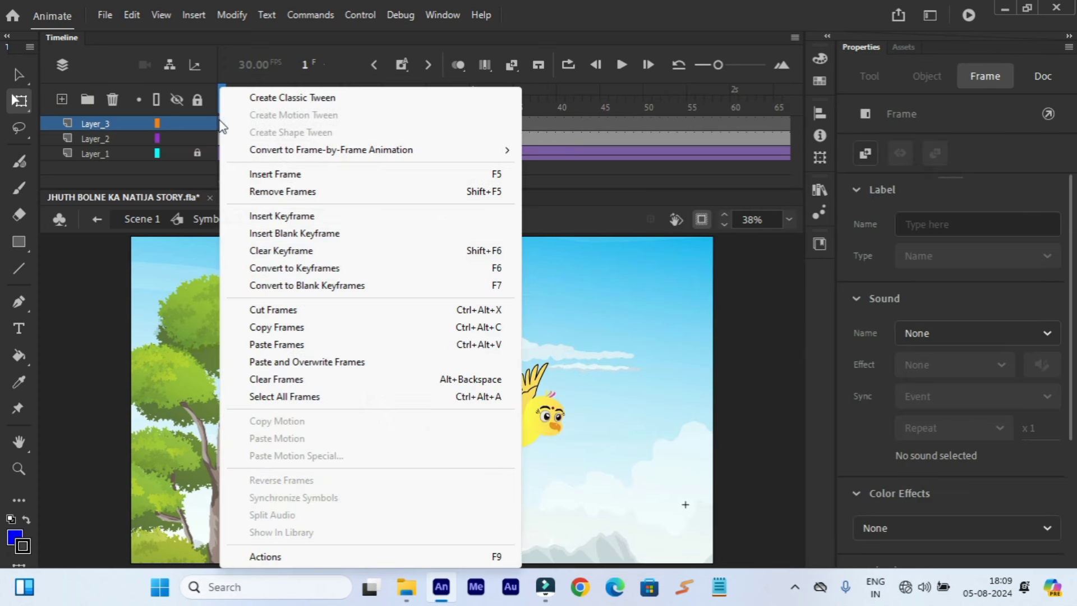
{"action": "left_click", "coordinate": [263, 345]}
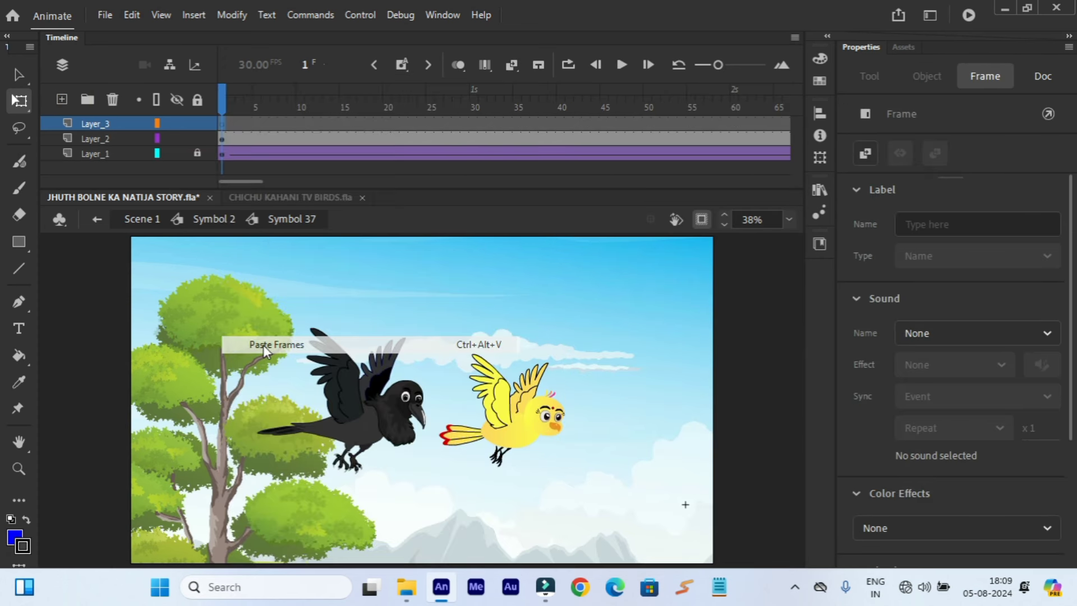
{"action": "left_click", "coordinate": [622, 65]}
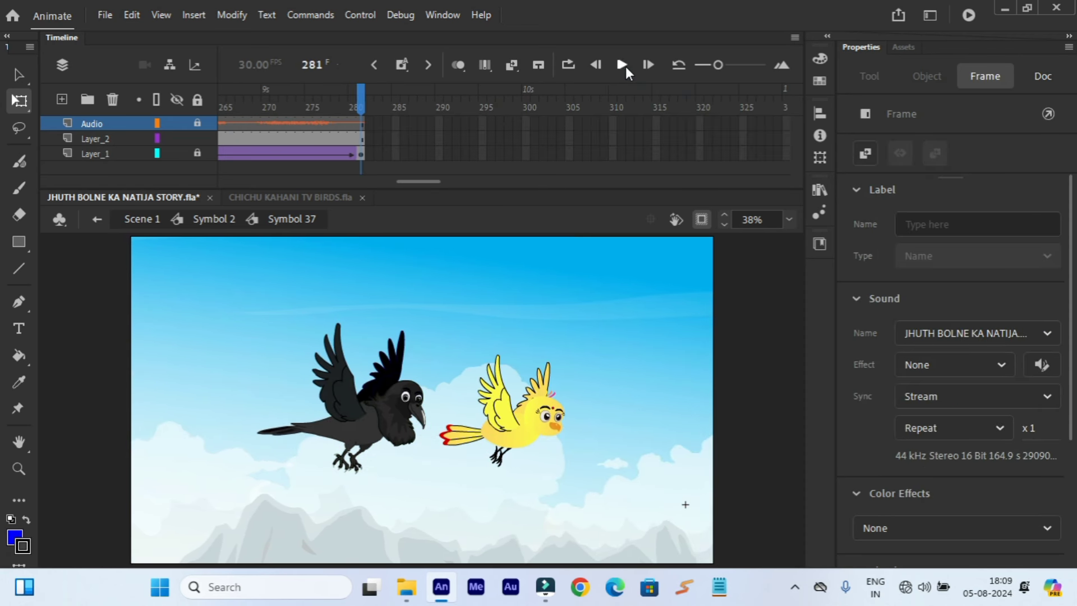
- Extend the Audio, Layer_2 and Layer_1 layers to frame 845 and return the playhead to frame 1
{"action": "left_click_drag", "start_coordinate": [421, 181], "coordinate": [799, 169]}
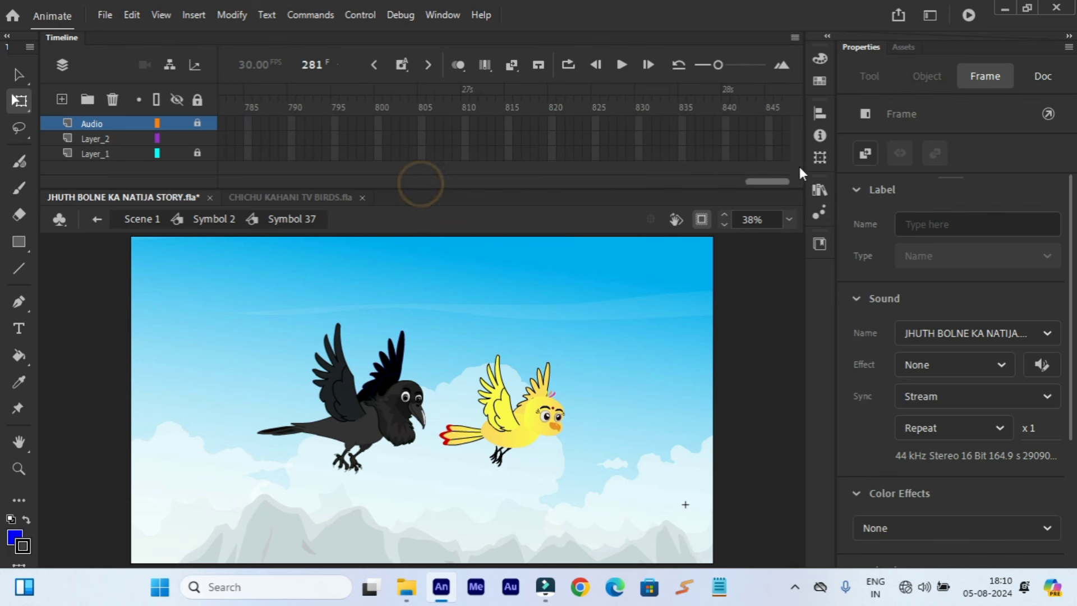
{"action": "right_click", "coordinate": [762, 153]}
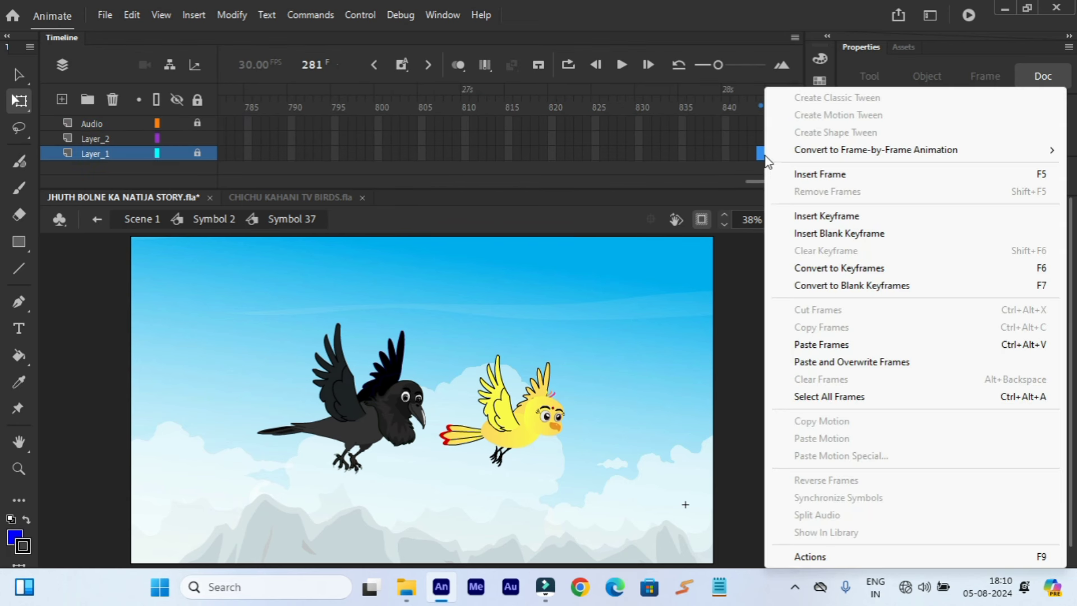
{"action": "key", "text": "Escape"}
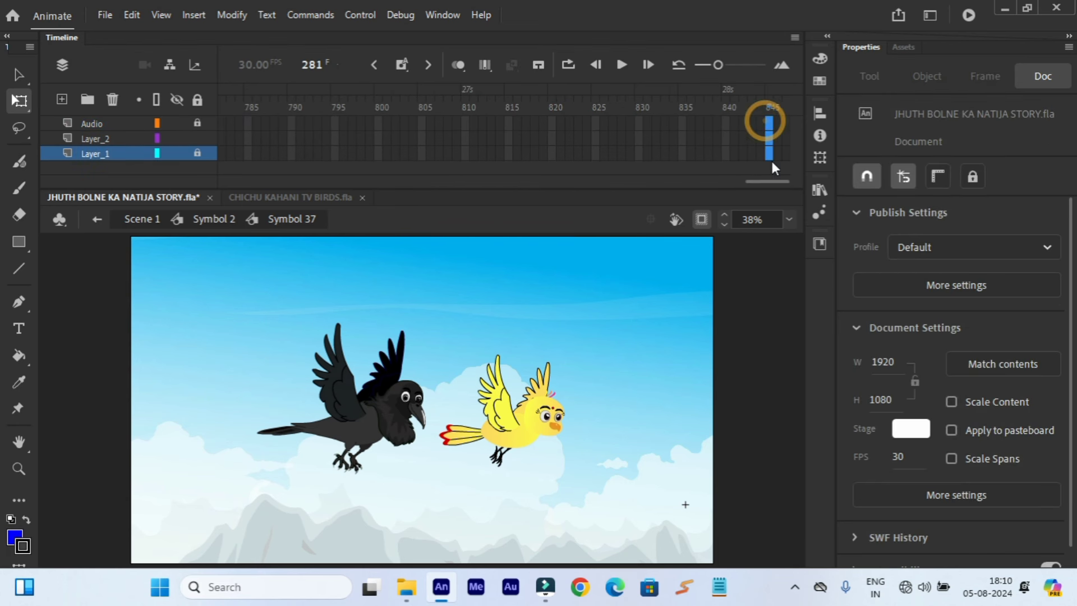
{"action": "right_click", "coordinate": [764, 152]}
{"action": "left_click_drag", "start_coordinate": [753, 119], "coordinate": [772, 153]}
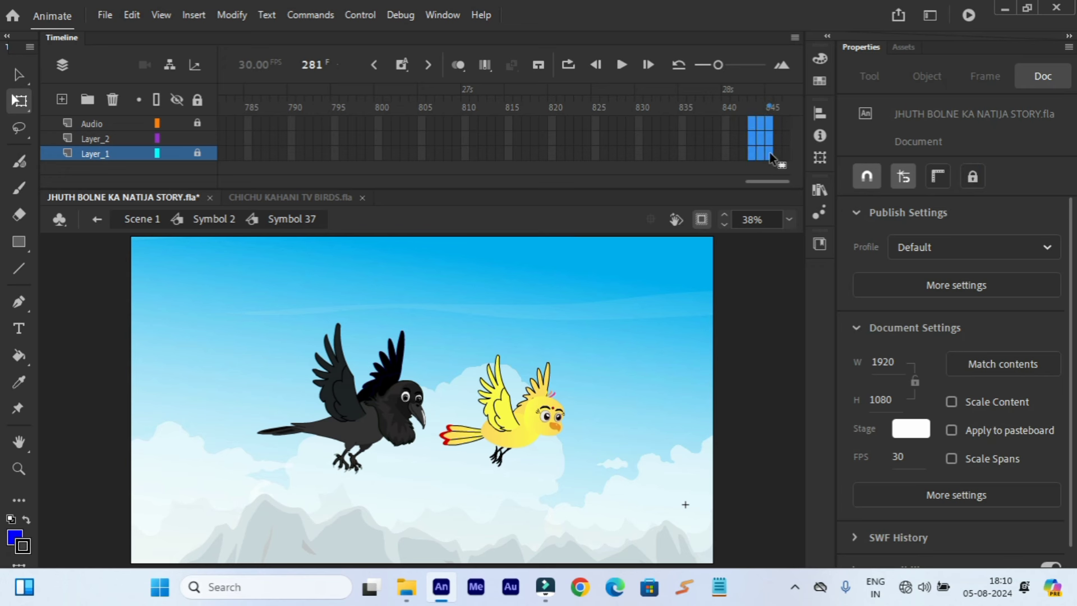
{"action": "right_click", "coordinate": [770, 153]}
{"action": "left_click", "coordinate": [783, 174]}
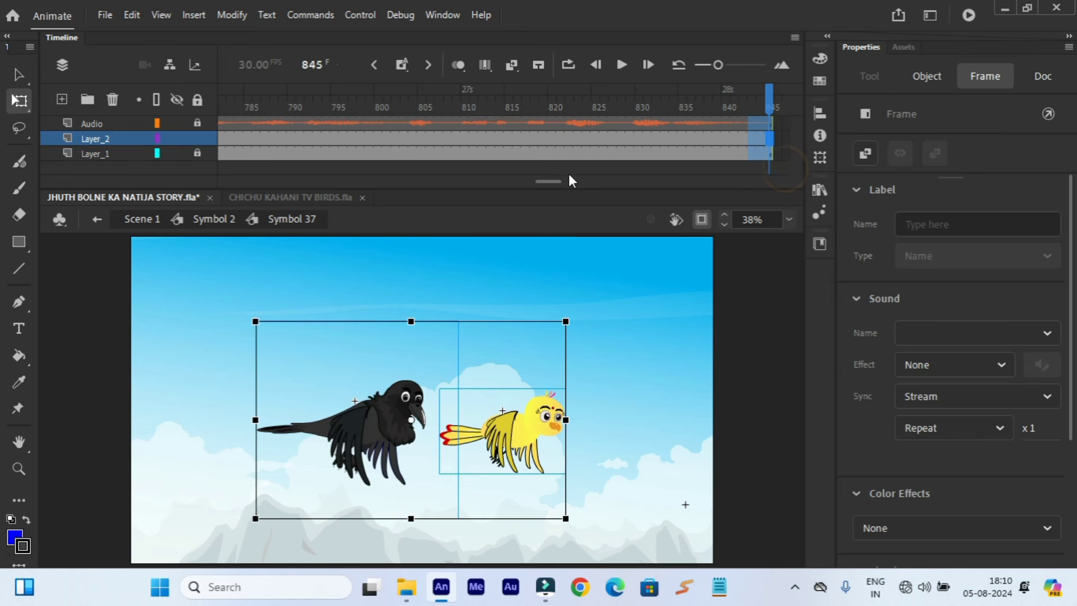
{"action": "left_click_drag", "start_coordinate": [550, 182], "coordinate": [340, 193]}
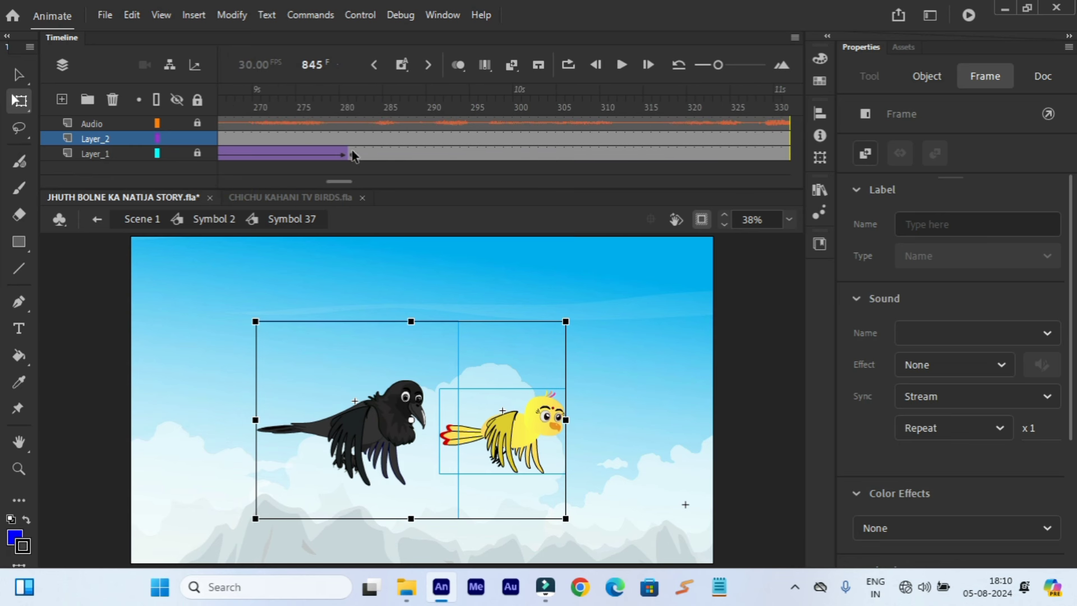
{"action": "left_click_drag", "start_coordinate": [339, 181], "coordinate": [234, 180]}
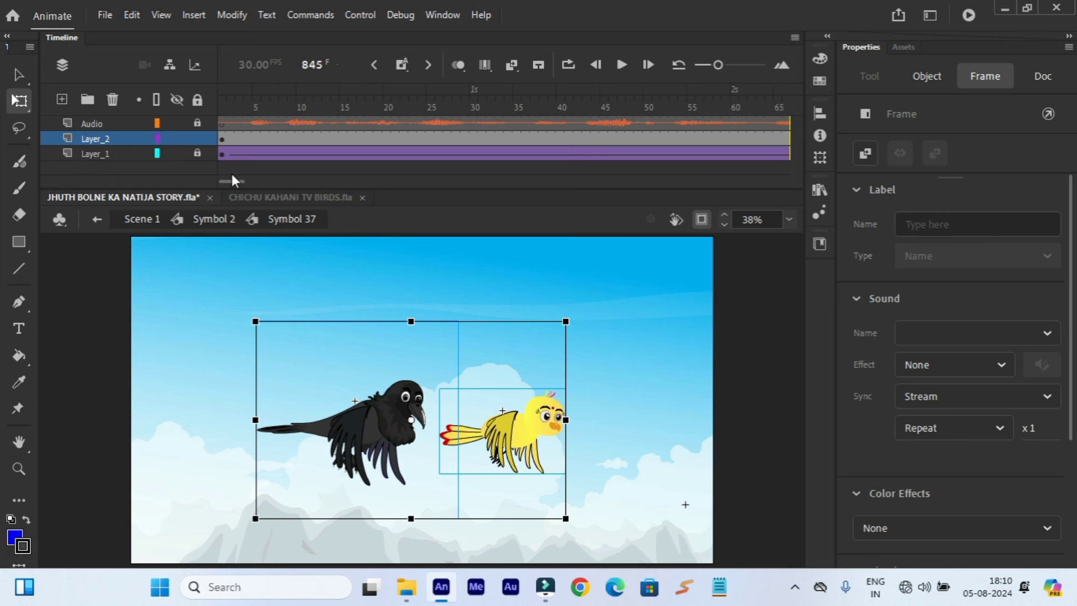
{"action": "left_click", "coordinate": [222, 89]}
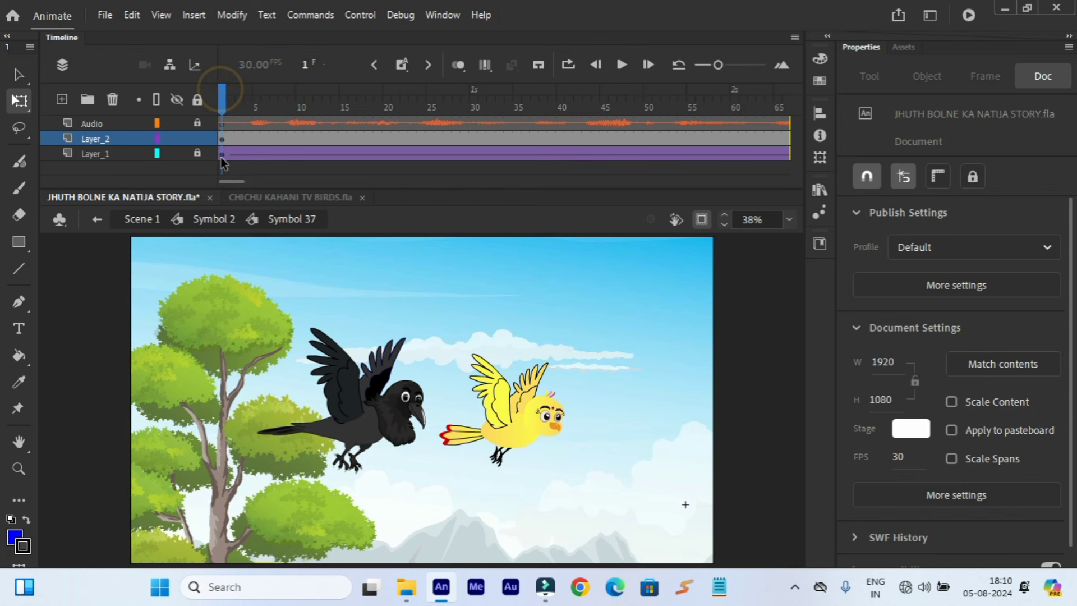
- Unlock Layer_1 and convert its tree background to a new graphic symbol
{"action": "left_click", "coordinate": [222, 157]}
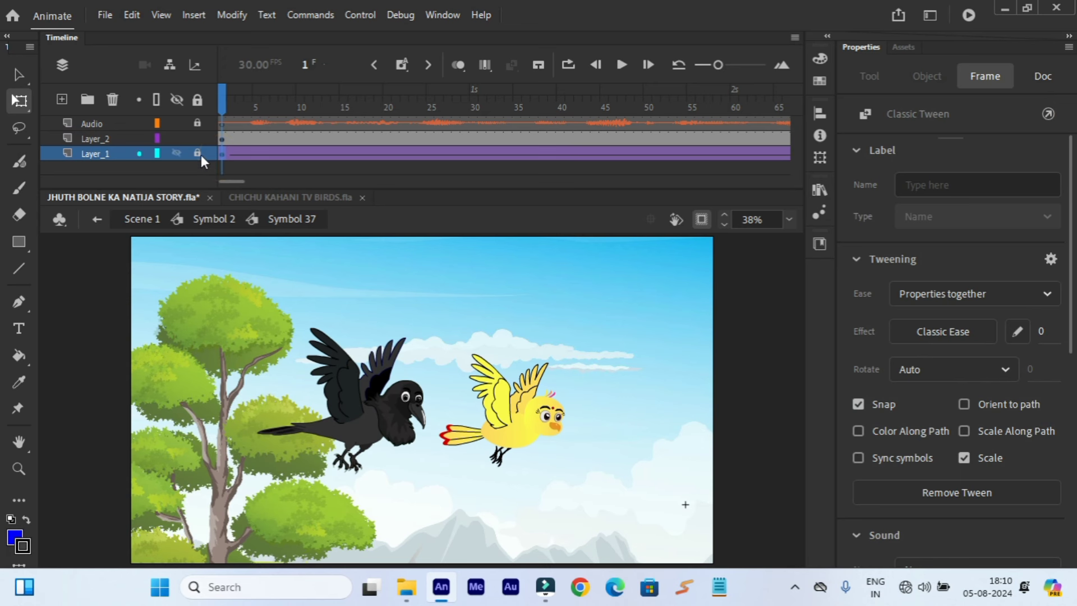
{"action": "right_click", "coordinate": [271, 293]}
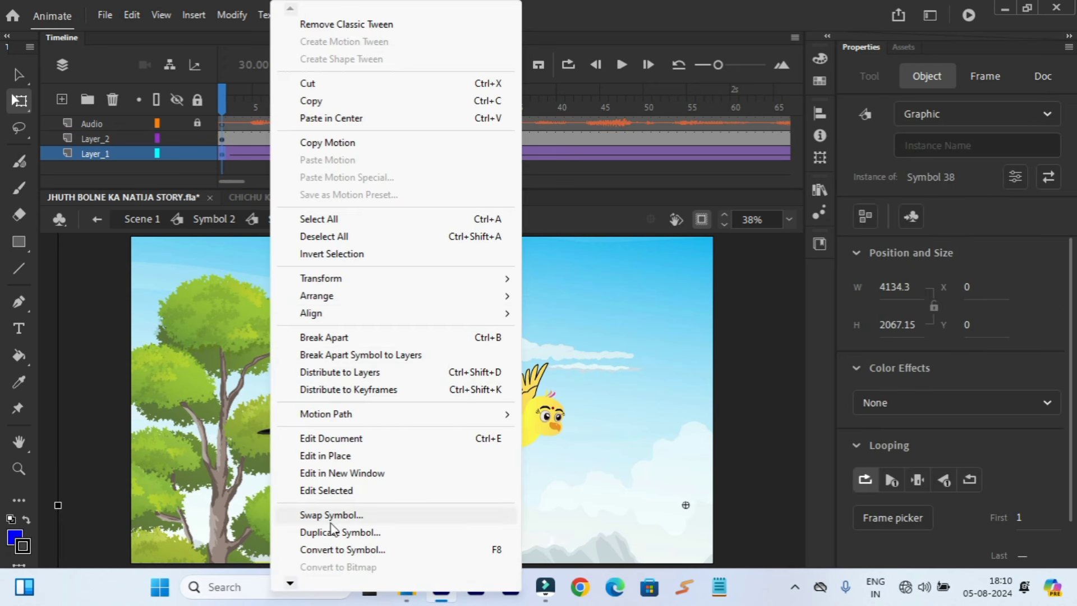
{"action": "left_click", "coordinate": [317, 550]}
{"action": "left_click", "coordinate": [635, 121]}
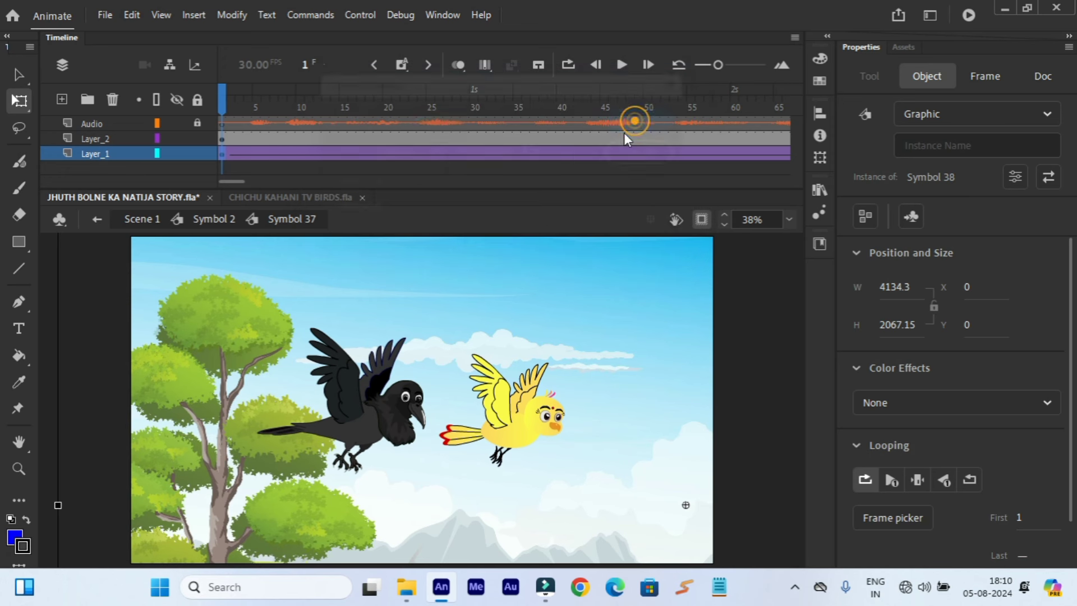
- Remove the classic tween from Layer_1 and return the playhead to frame 1
{"action": "right_click", "coordinate": [552, 153]}
{"action": "left_click", "coordinate": [588, 102]}
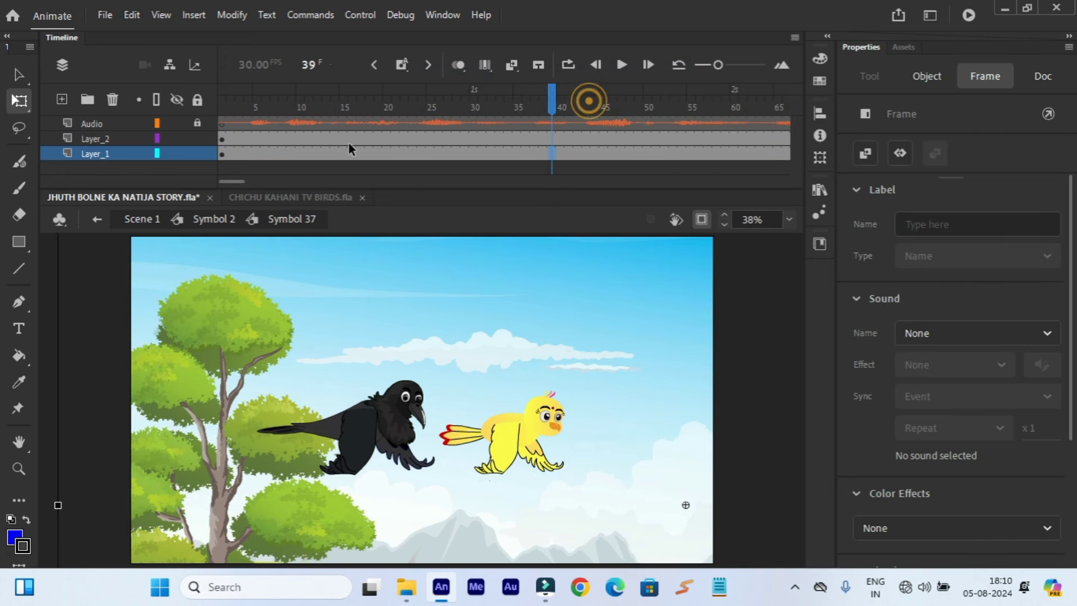
{"action": "left_click", "coordinate": [222, 103]}
{"action": "left_click", "coordinate": [233, 183]}
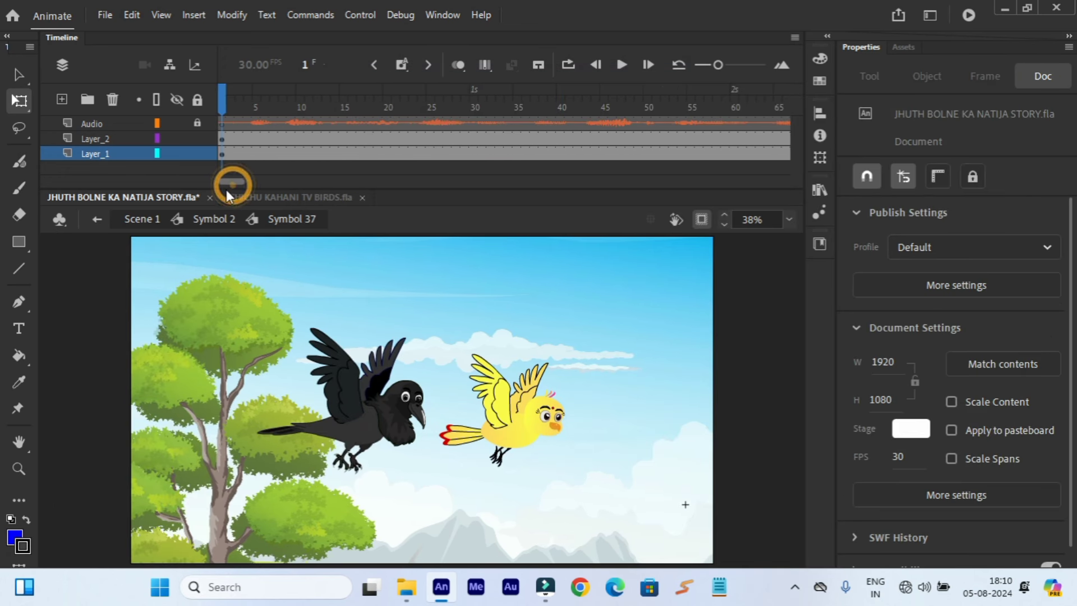
- Open the new tree background symbol and extend its Layer_1 to about frame 566
{"action": "double_click", "coordinate": [238, 313]}
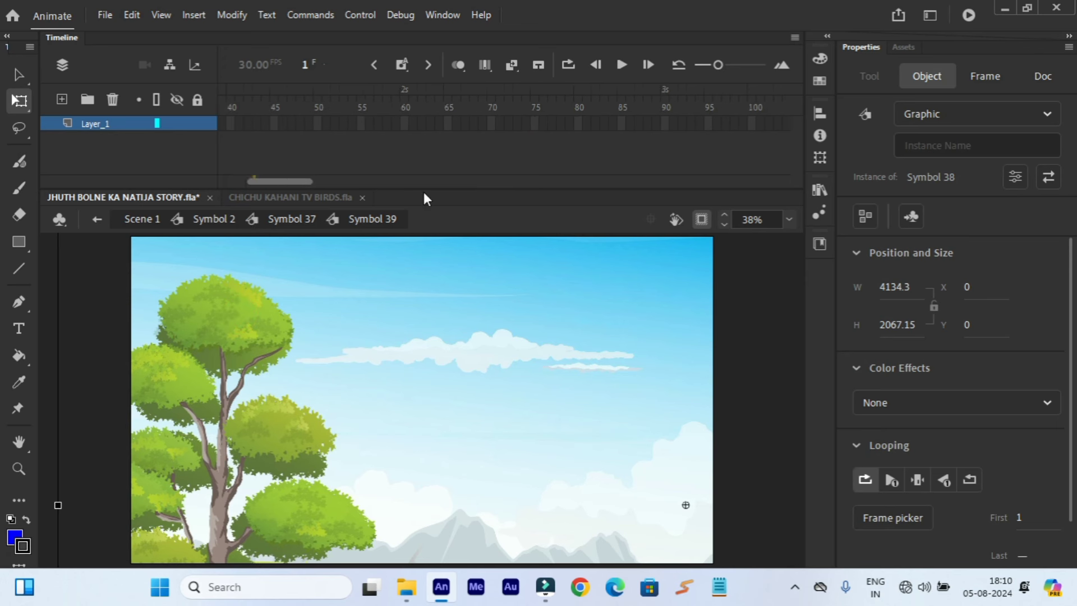
{"action": "left_click_drag", "start_coordinate": [254, 180], "coordinate": [835, 158]}
{"action": "right_click", "coordinate": [778, 123]}
{"action": "left_click", "coordinate": [805, 172]}
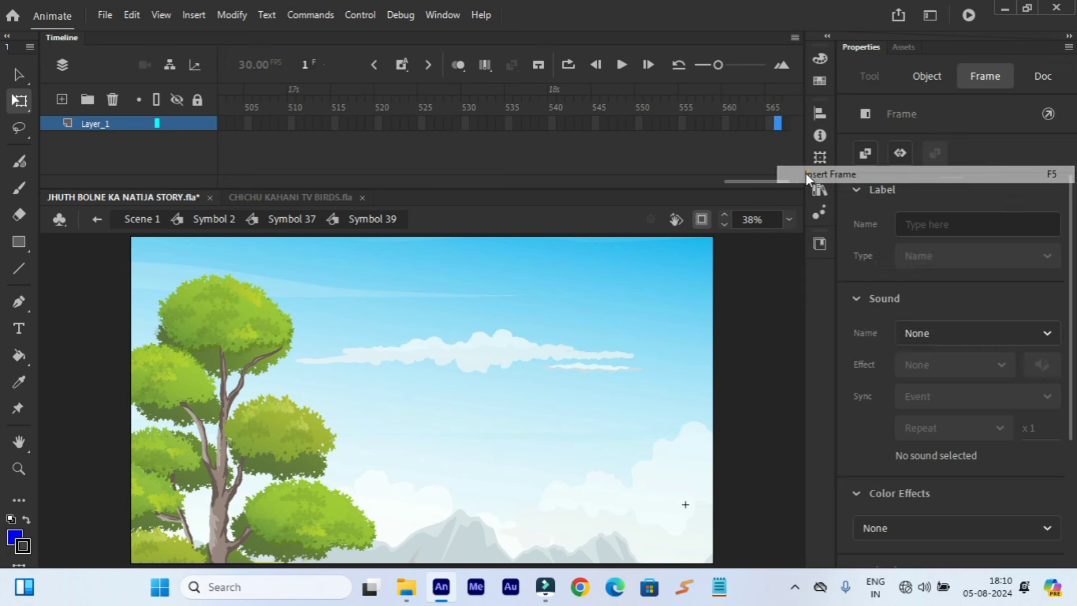
- Insert a keyframe at frame 281 on the background symbol's Layer_1
{"action": "left_click_drag", "start_coordinate": [489, 177], "coordinate": [354, 180]}
{"action": "left_click", "coordinate": [508, 154]}
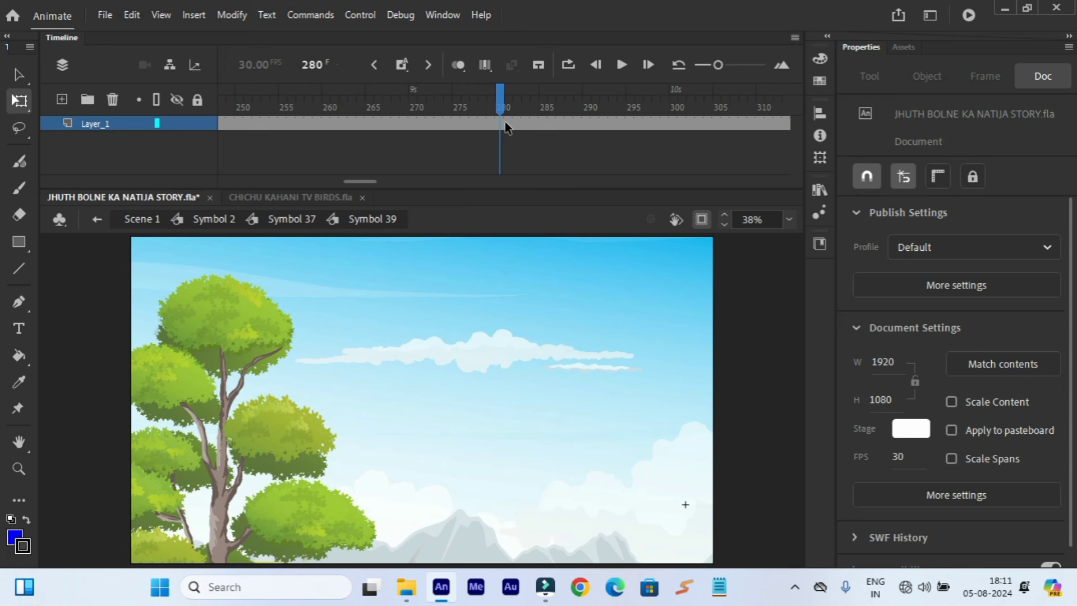
{"action": "right_click", "coordinate": [506, 123]}
{"action": "left_click", "coordinate": [549, 214]}
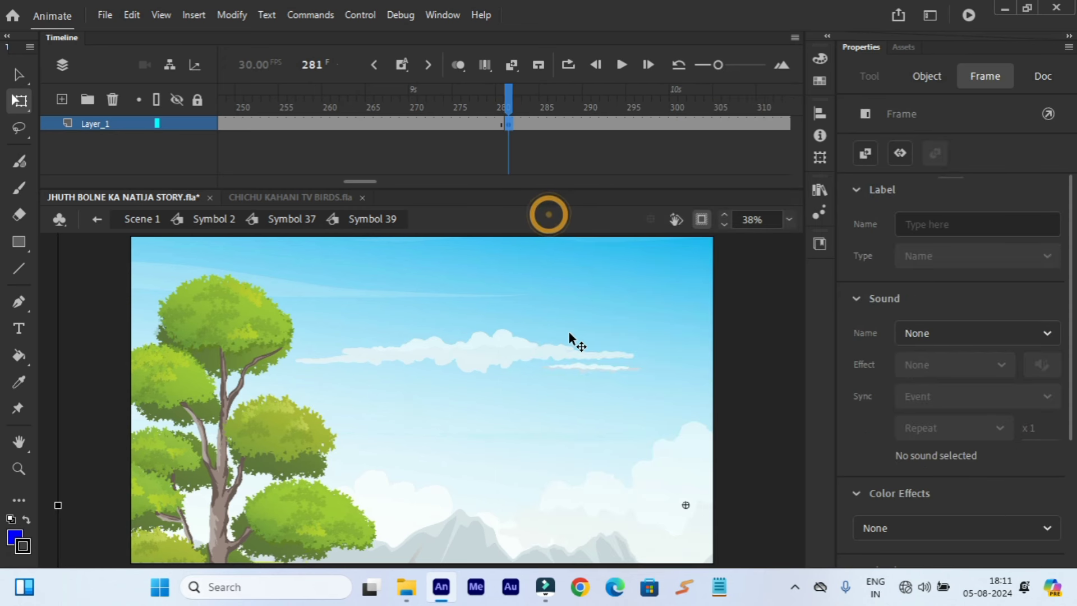
- Slide the background far to the left at frame 281 and create a classic tween leading up to that keyframe
{"action": "left_click_drag", "start_coordinate": [569, 332], "coordinate": [496, 336]}
{"action": "left_click_drag", "start_coordinate": [602, 310], "coordinate": [474, 307]}
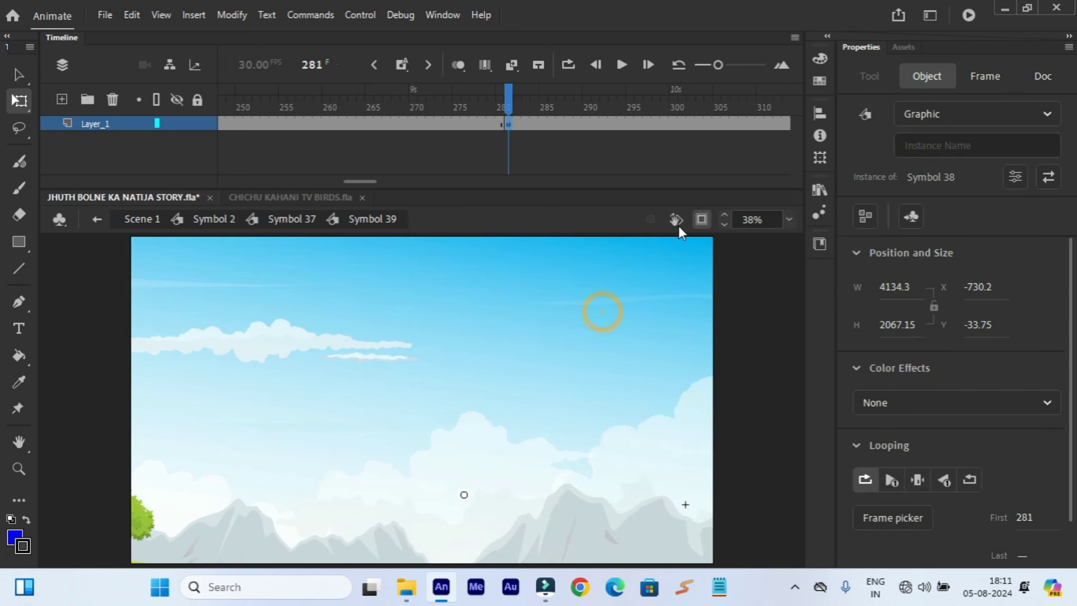
{"action": "left_click", "coordinate": [699, 220]}
{"action": "left_click_drag", "start_coordinate": [687, 288], "coordinate": [552, 295]}
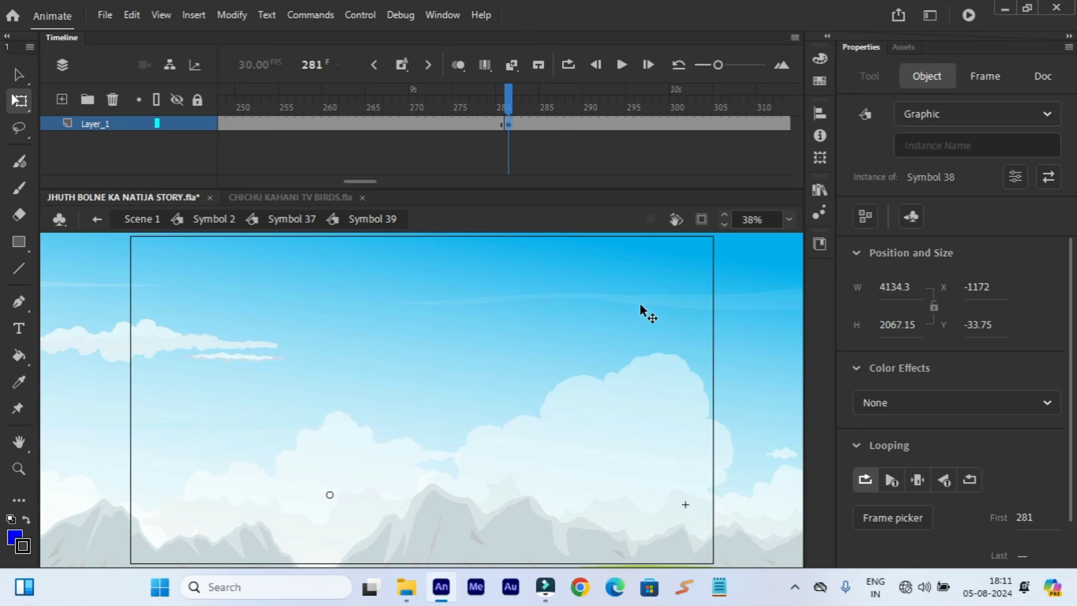
{"action": "left_click_drag", "start_coordinate": [641, 306], "coordinate": [597, 328]}
{"action": "right_click", "coordinate": [443, 125]}
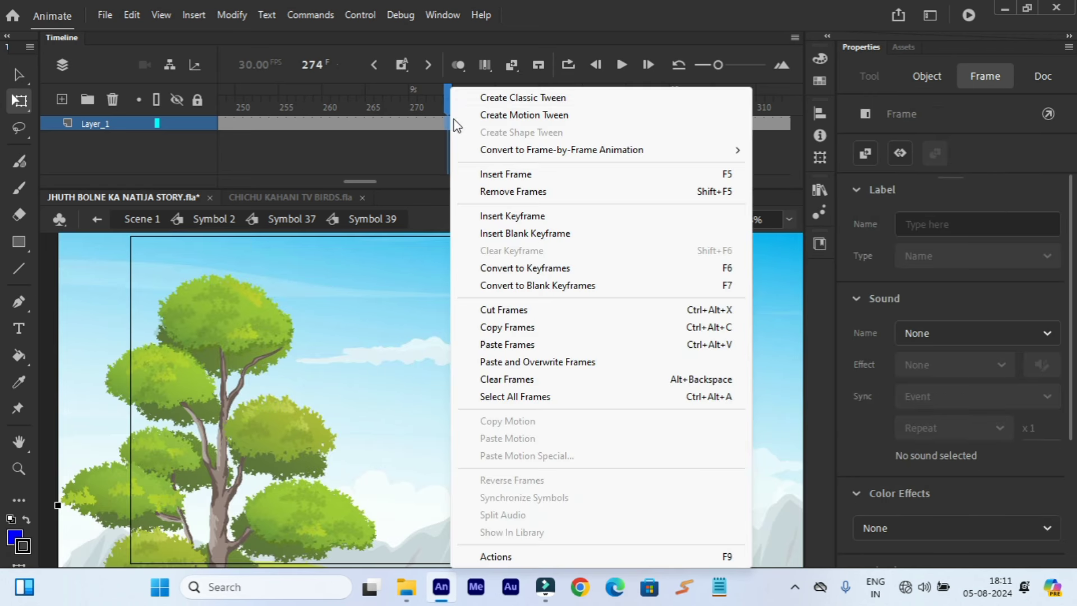
{"action": "left_click", "coordinate": [500, 96]}
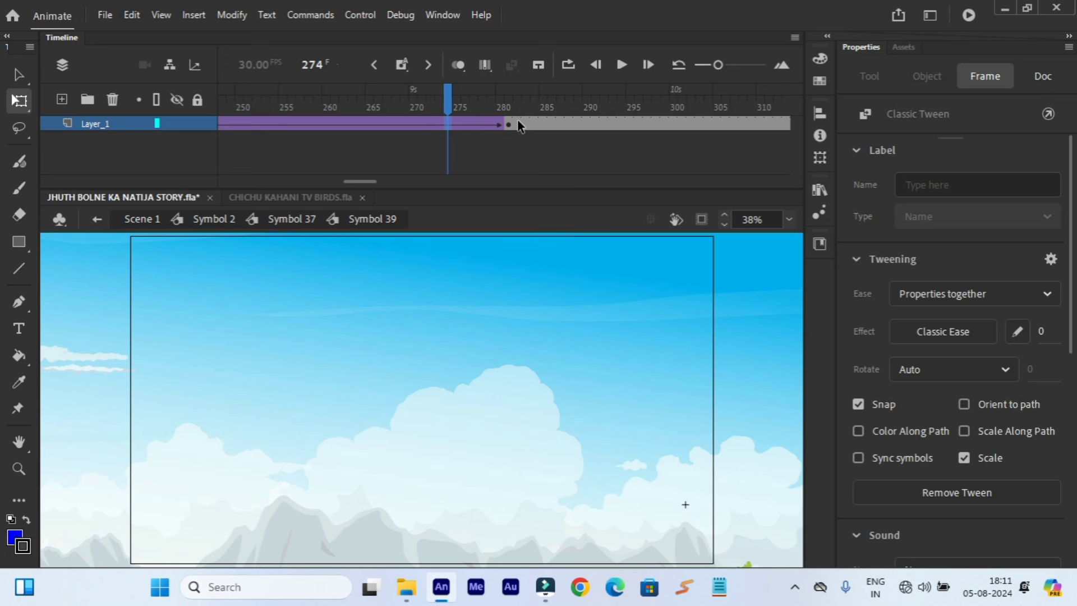
- Remove the surplus Layer_1 frames after the frame 281 keyframe and play back the scrolling background
{"action": "left_click_drag", "start_coordinate": [520, 126], "coordinate": [843, 156]}
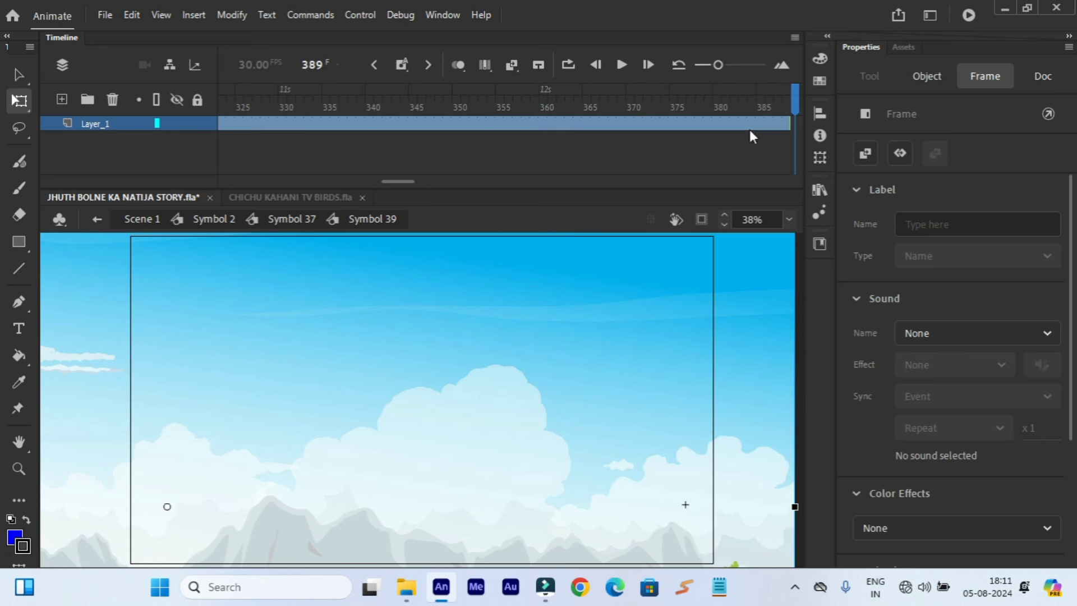
{"action": "right_click", "coordinate": [750, 131]}
{"action": "left_click", "coordinate": [773, 191]}
{"action": "right_click", "coordinate": [759, 128]}
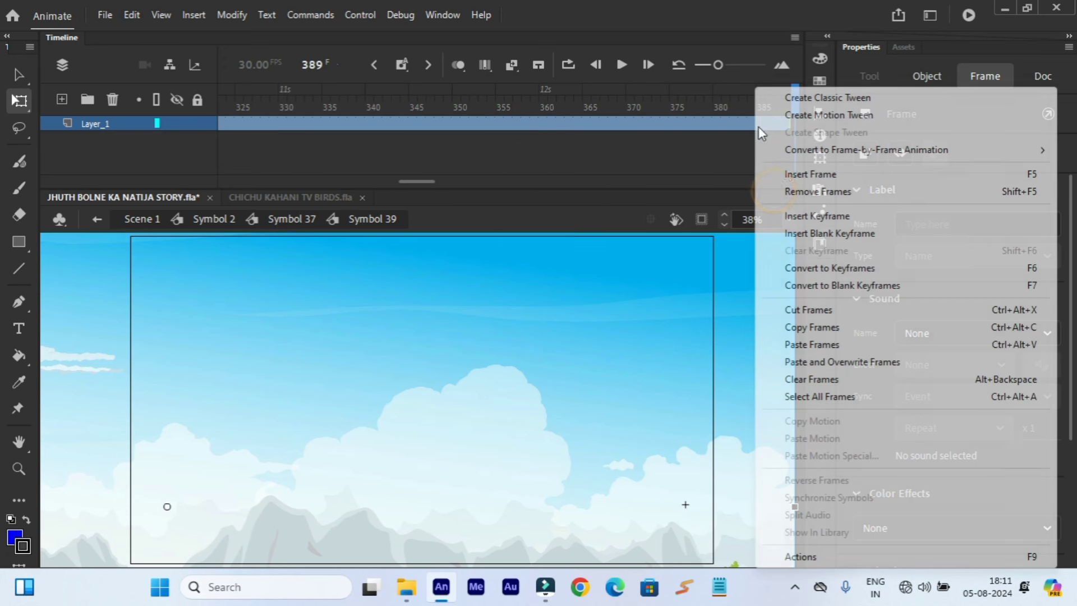
{"action": "left_click", "coordinate": [788, 193]}
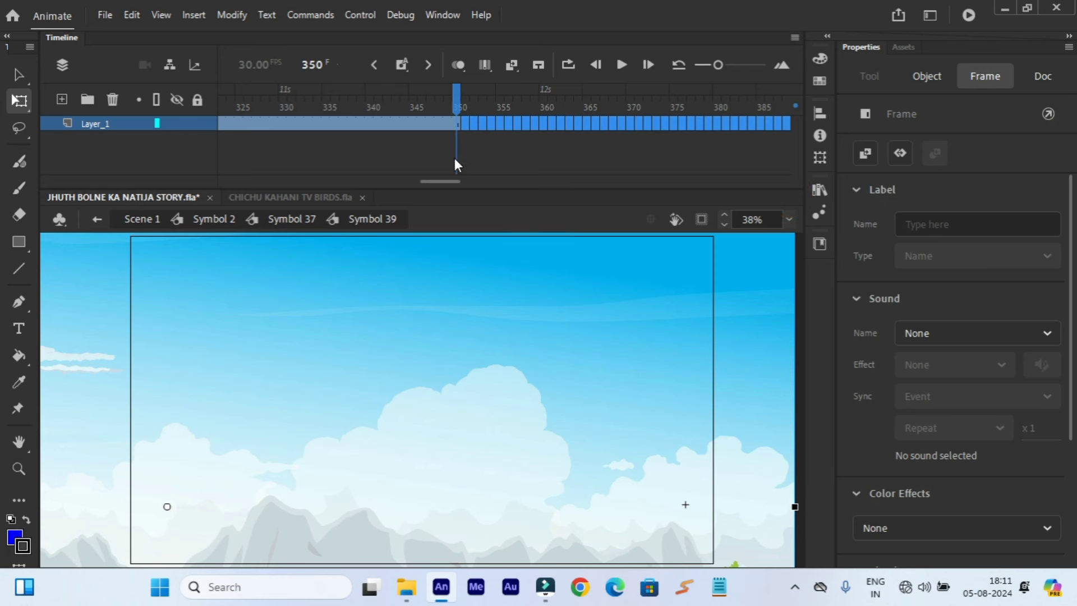
{"action": "right_click", "coordinate": [456, 120]}
{"action": "left_click", "coordinate": [515, 191]}
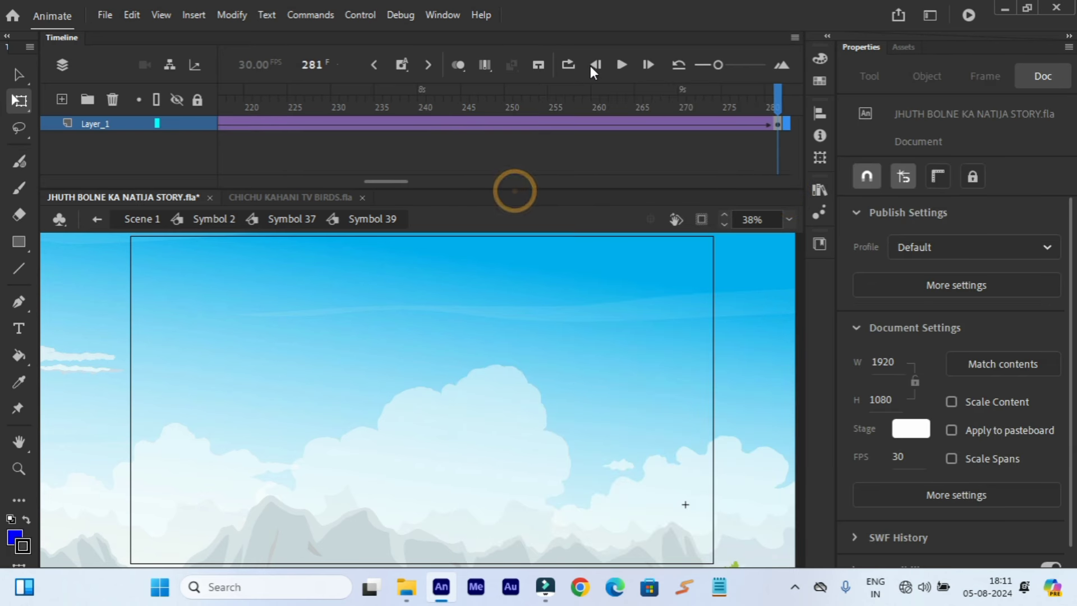
{"action": "left_click", "coordinate": [618, 72]}
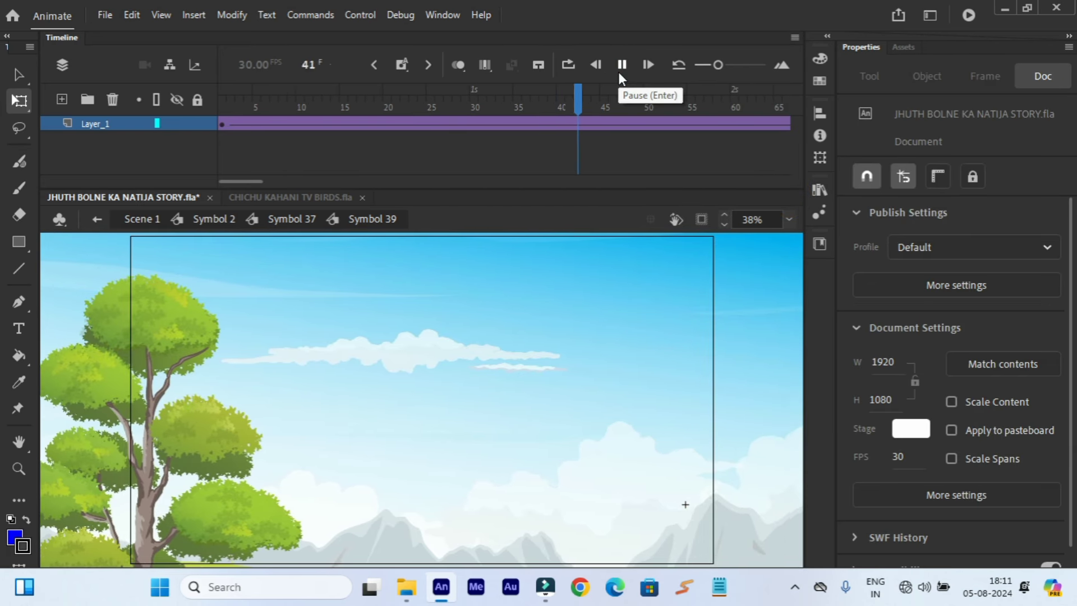
{"action": "left_click", "coordinate": [618, 72]}
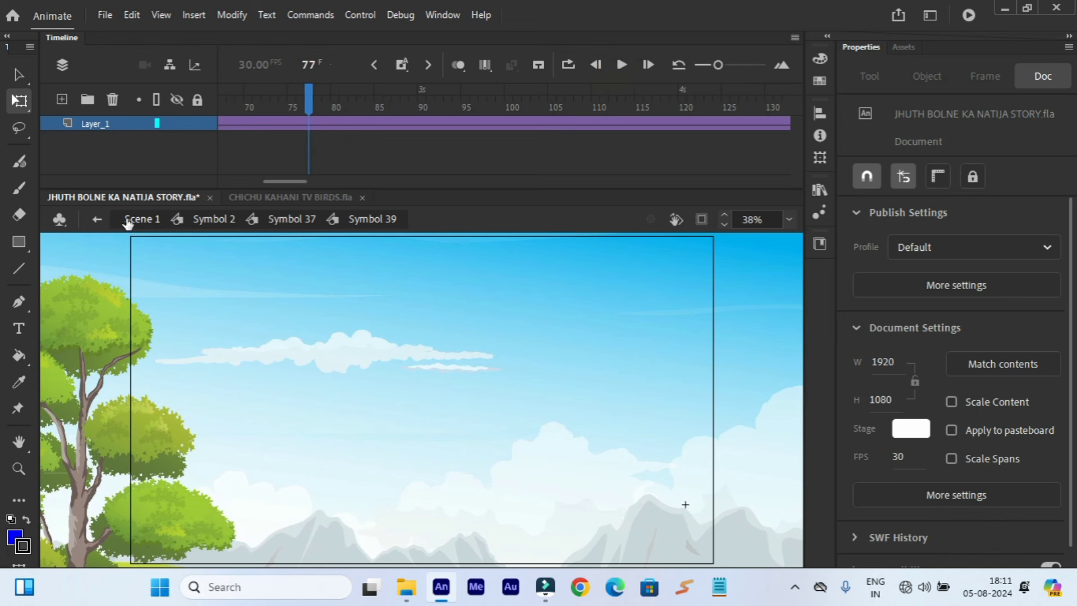
- Return to Symbol 37 and clear Layer_1's keyframe at frame 281
{"action": "left_click", "coordinate": [97, 221]}
{"action": "left_click_drag", "start_coordinate": [271, 180], "coordinate": [344, 197]}
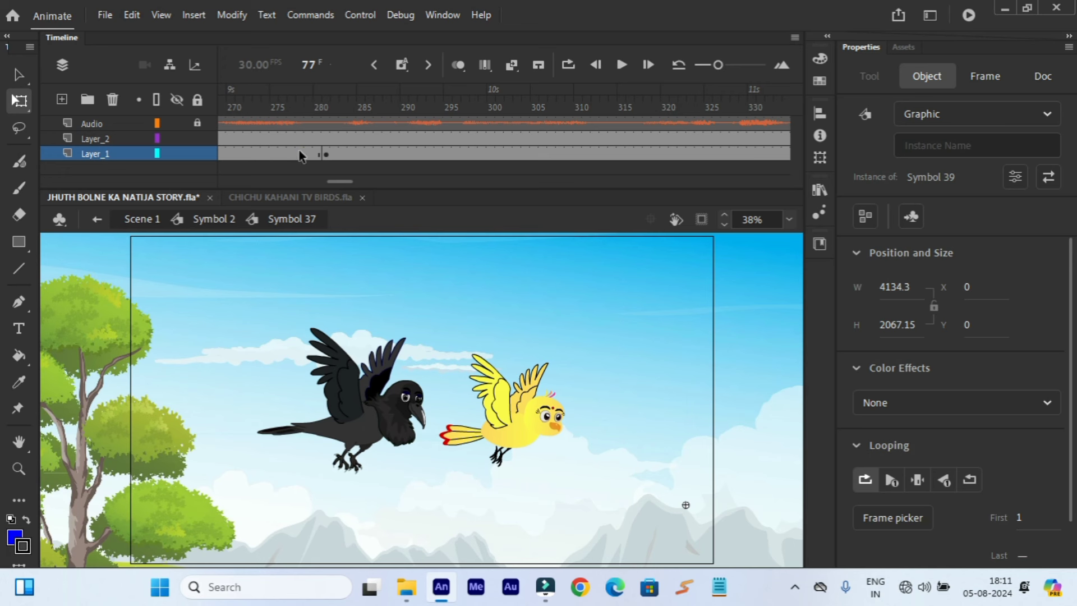
{"action": "left_click_drag", "start_coordinate": [301, 156], "coordinate": [354, 160]}
{"action": "right_click", "coordinate": [340, 156]}
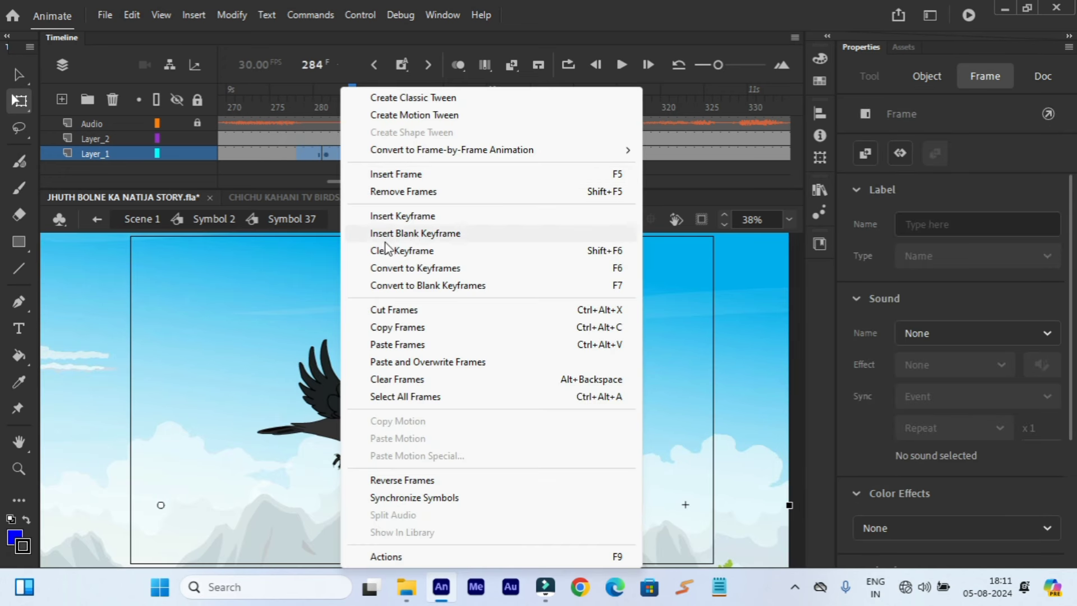
{"action": "left_click", "coordinate": [385, 248]}
- Return the playhead to frame 1, lock Layer_1, and clip the content outside the stage
{"action": "left_click_drag", "start_coordinate": [332, 180], "coordinate": [197, 164]}
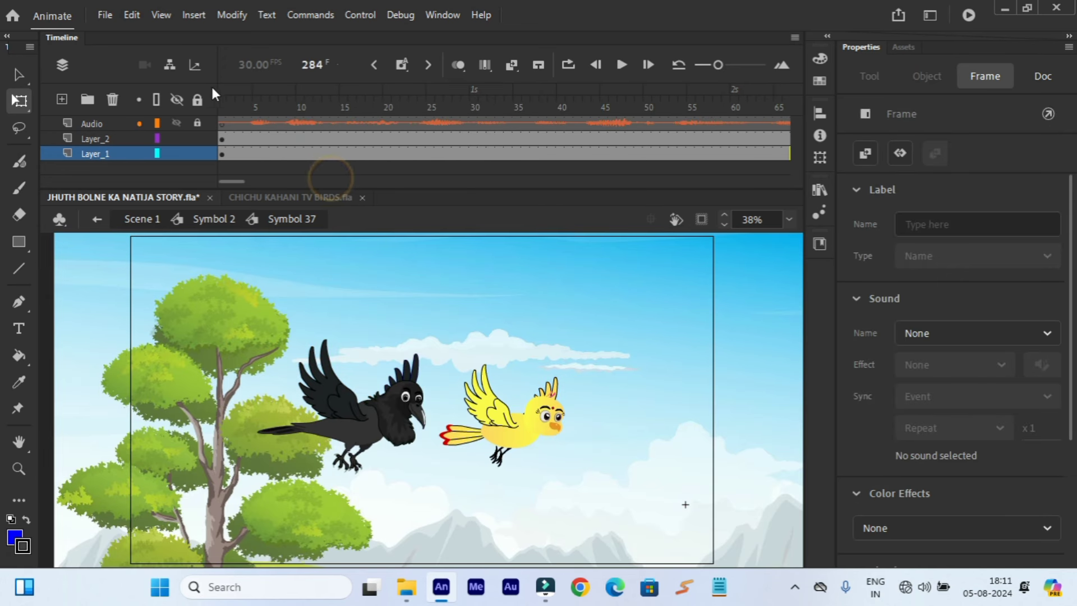
{"action": "left_click", "coordinate": [220, 91]}
{"action": "left_click", "coordinate": [196, 153]}
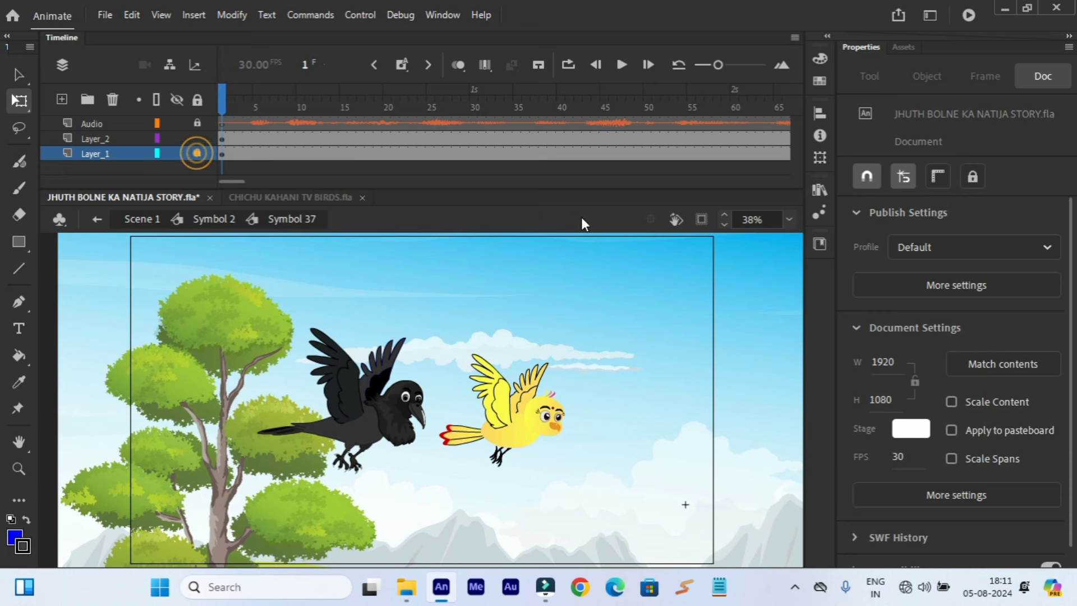
{"action": "left_click", "coordinate": [701, 219]}
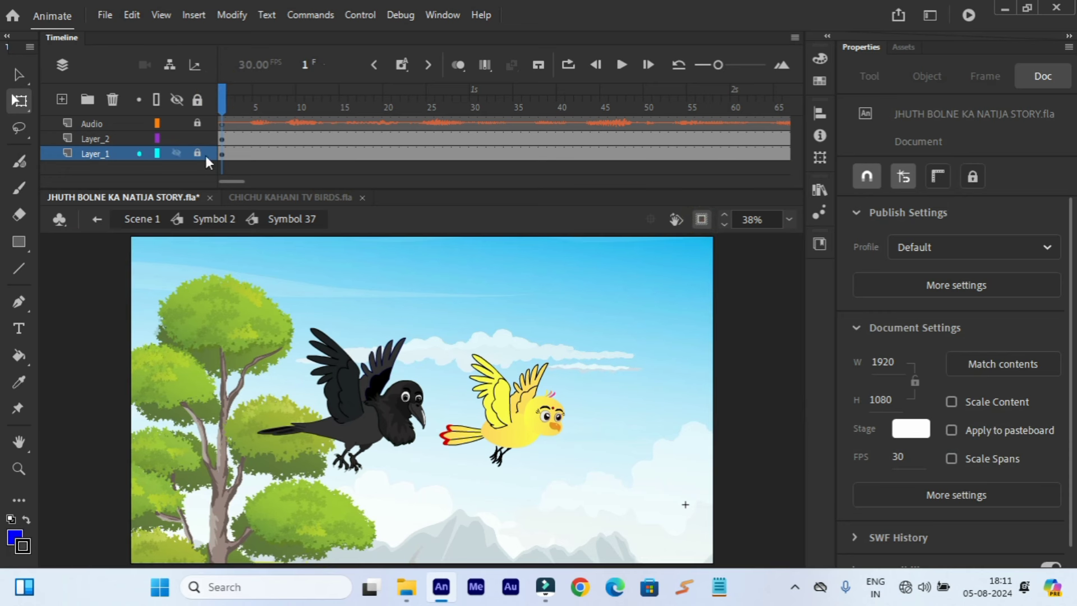
- Select the crow and the yellow bird on Layer_2 and distribute them to separate layers
{"action": "left_click", "coordinate": [221, 138]}
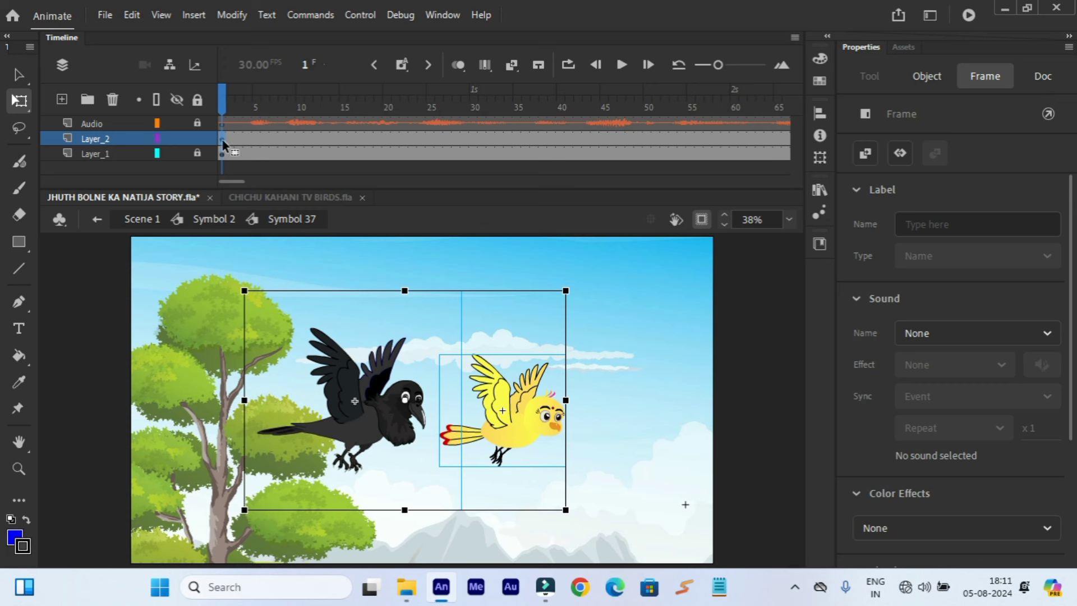
{"action": "left_click", "coordinate": [312, 250]}
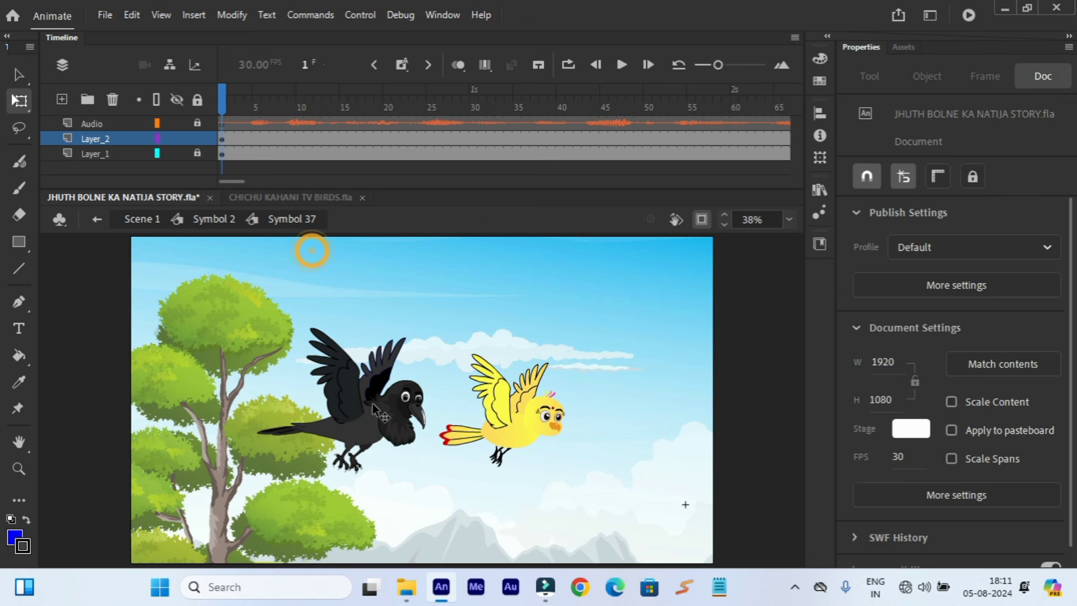
{"action": "left_click", "coordinate": [373, 409]}
{"action": "left_click", "coordinate": [512, 425], "text": "shift"}
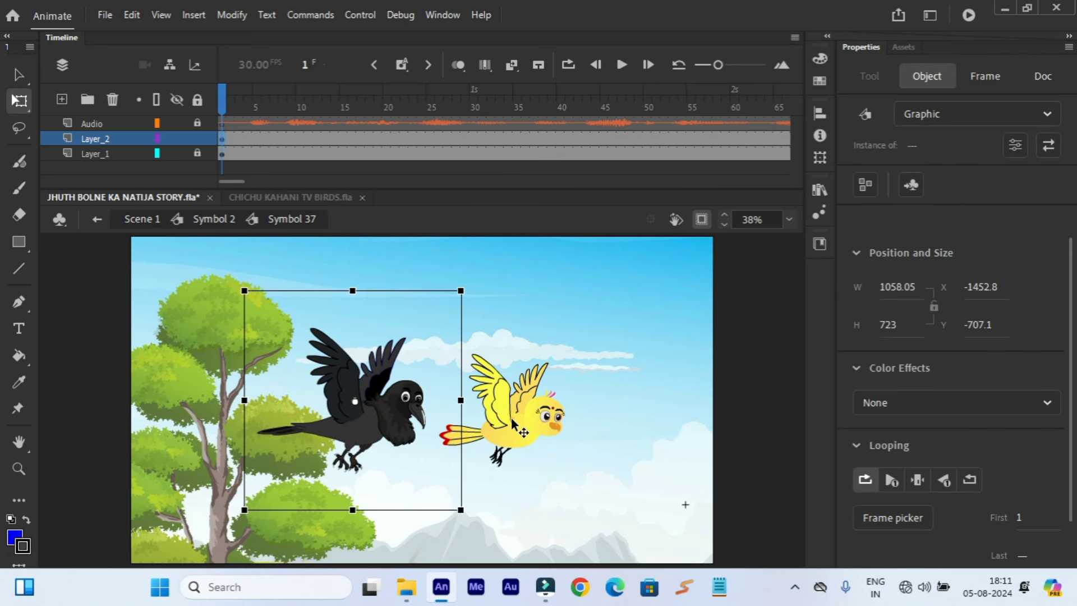
{"action": "right_click", "coordinate": [512, 425]}
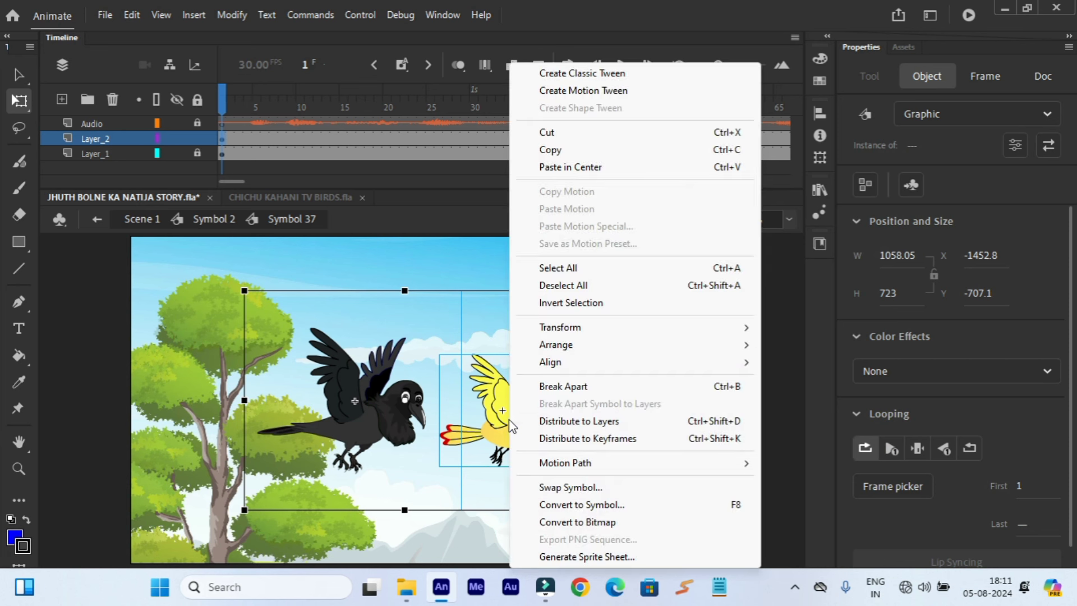
{"action": "left_click", "coordinate": [598, 423]}
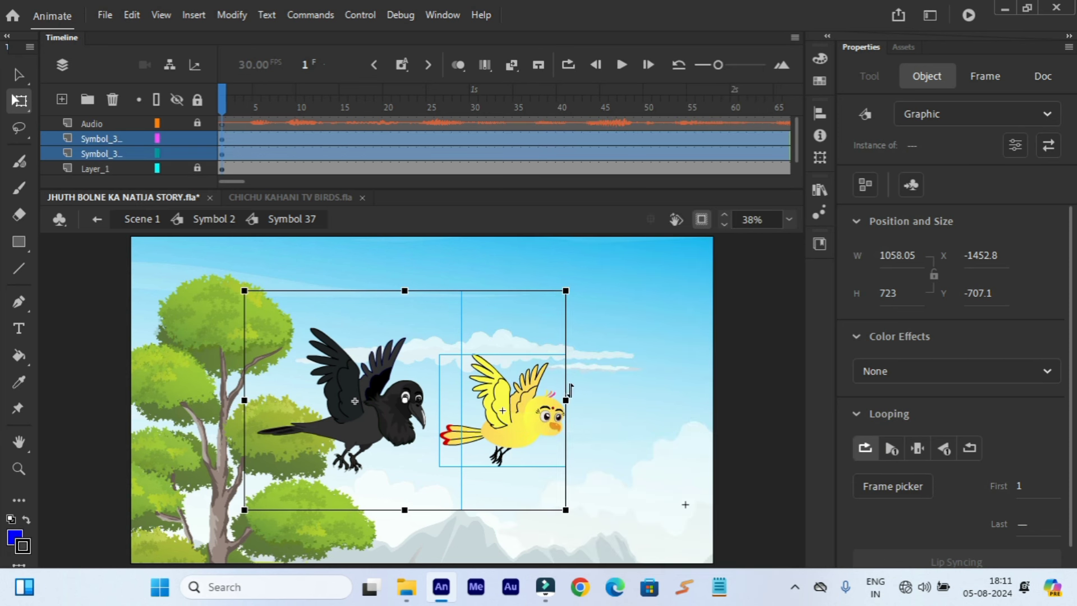
{"action": "left_click", "coordinate": [578, 396]}
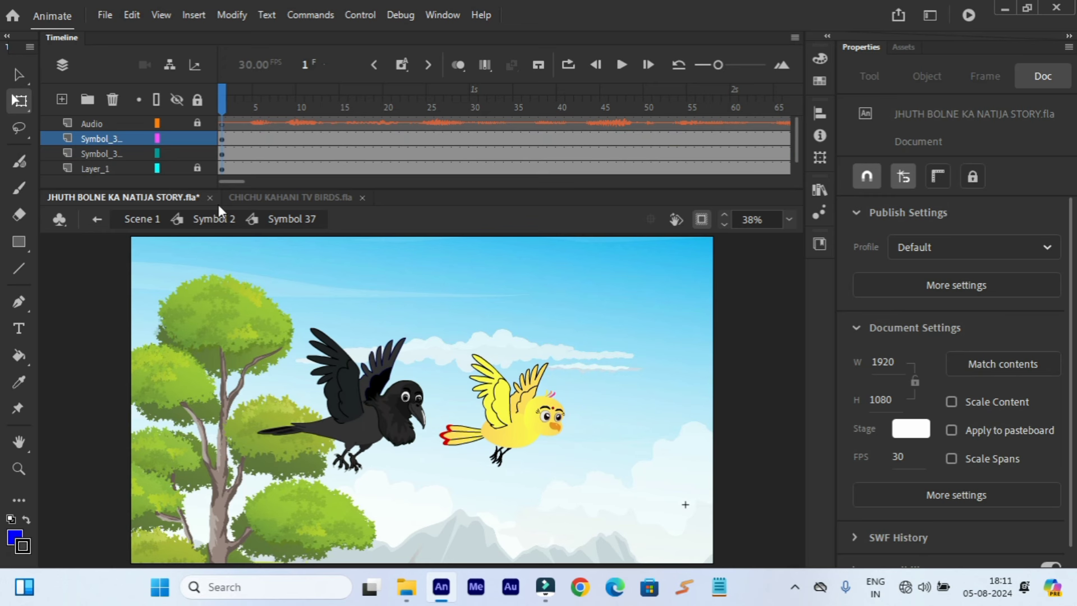
- Copy the Audio layer and paste it above Layer_2 inside the crow's symbol
{"action": "right_click", "coordinate": [95, 124]}
{"action": "left_click", "coordinate": [130, 261]}
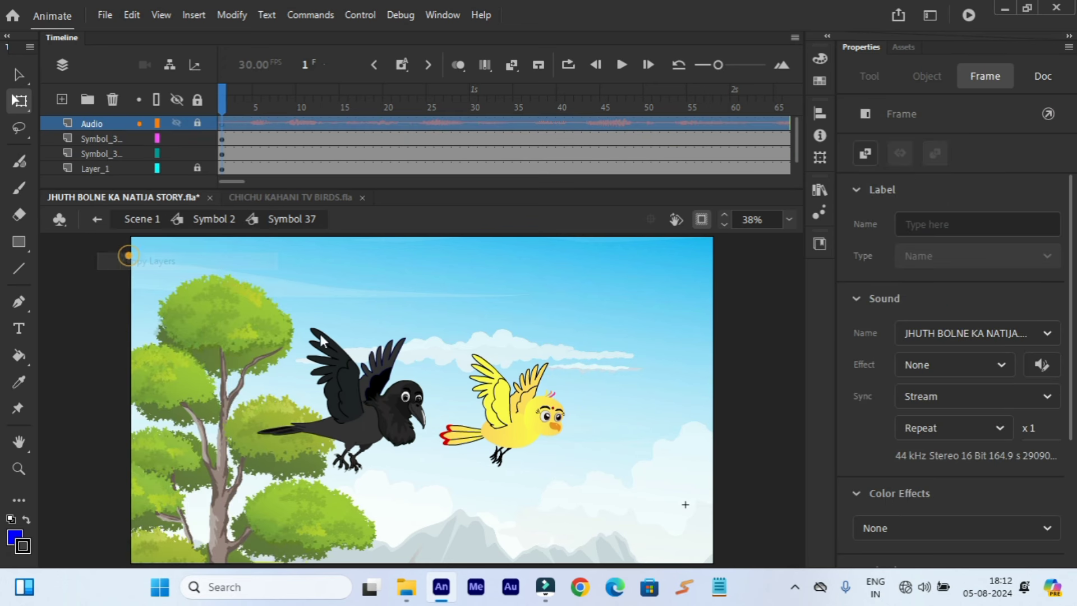
{"action": "double_click", "coordinate": [349, 415]}
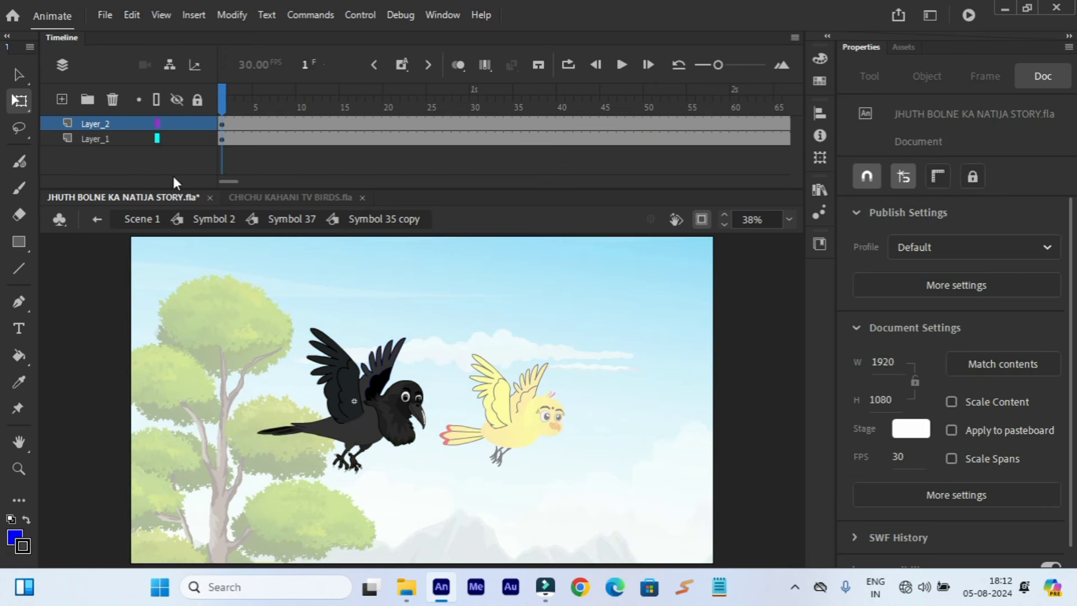
{"action": "right_click", "coordinate": [104, 125]}
{"action": "left_click", "coordinate": [164, 279]}
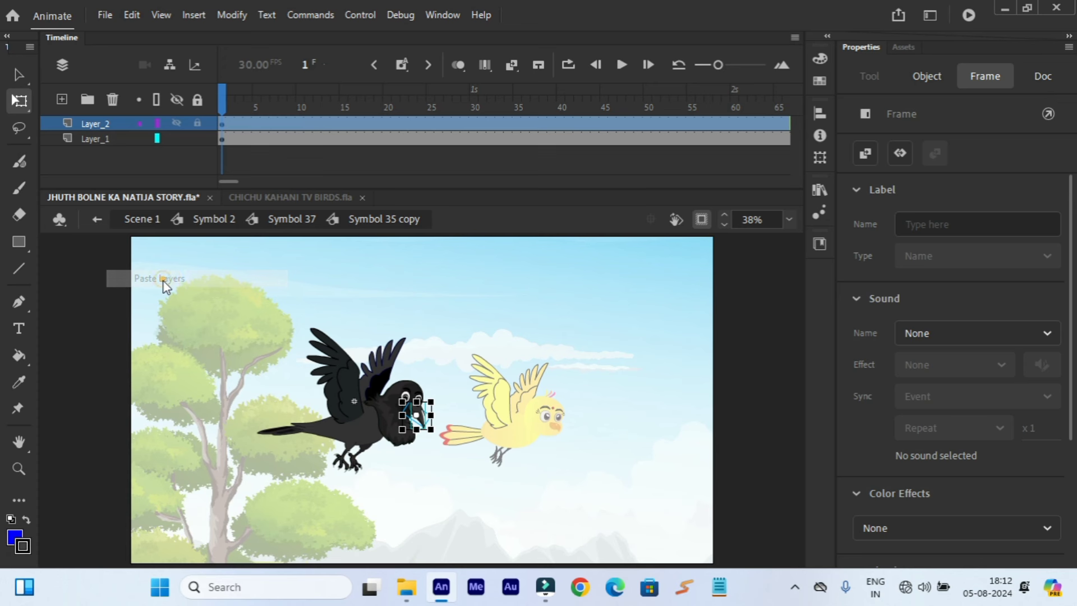
- Leave the crow's symbol, open the yellow bird's symbol, and paste the Audio layer above Layer_2
{"action": "double_click", "coordinate": [544, 429]}
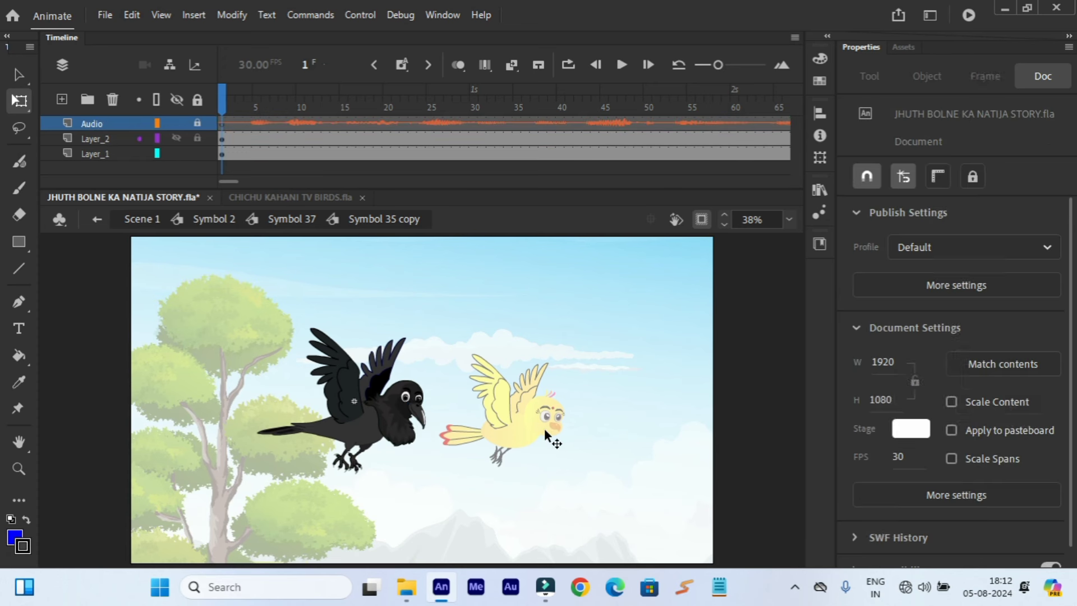
{"action": "double_click", "coordinate": [533, 427]}
{"action": "left_click", "coordinate": [533, 427]}
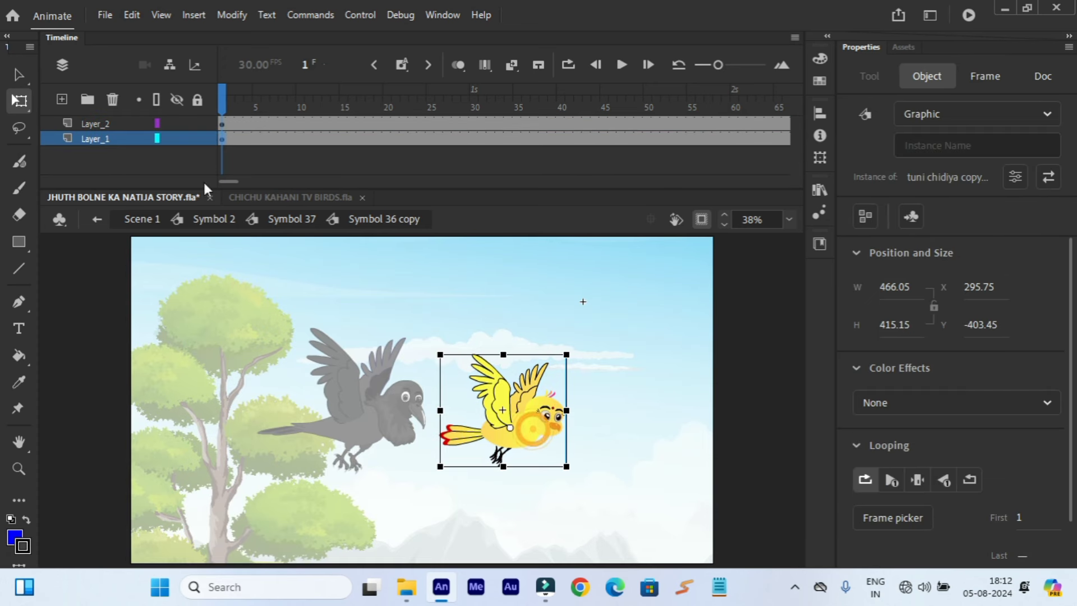
{"action": "right_click", "coordinate": [107, 126]}
{"action": "left_click", "coordinate": [162, 279]}
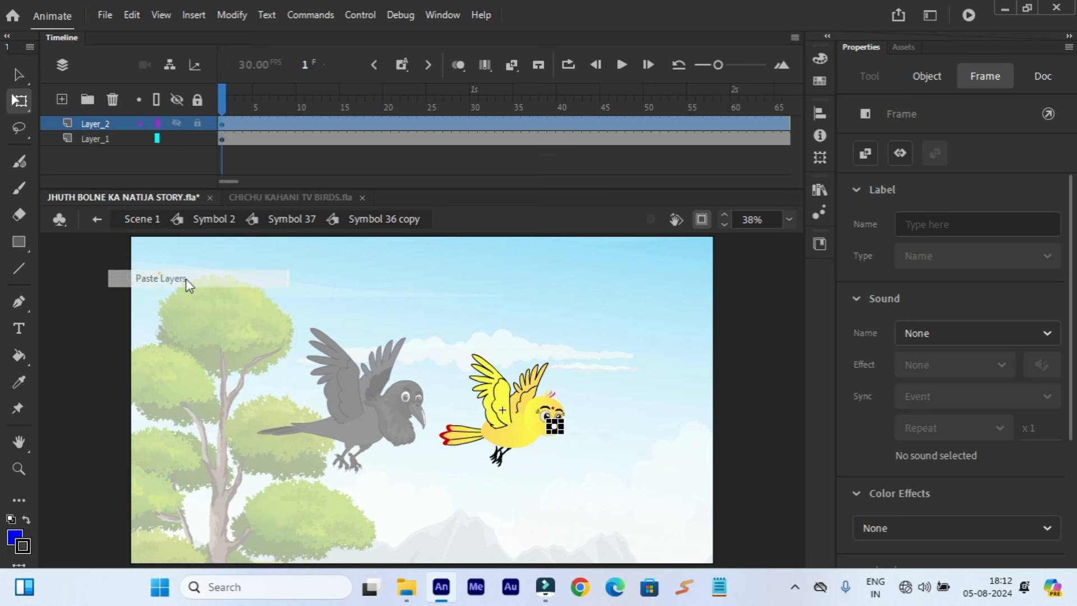
- Extend the Audio layer, Layer_2 and Layer_1 of the yellow bird's symbol to frame 2770
{"action": "left_click_drag", "start_coordinate": [225, 181], "coordinate": [736, 202]}
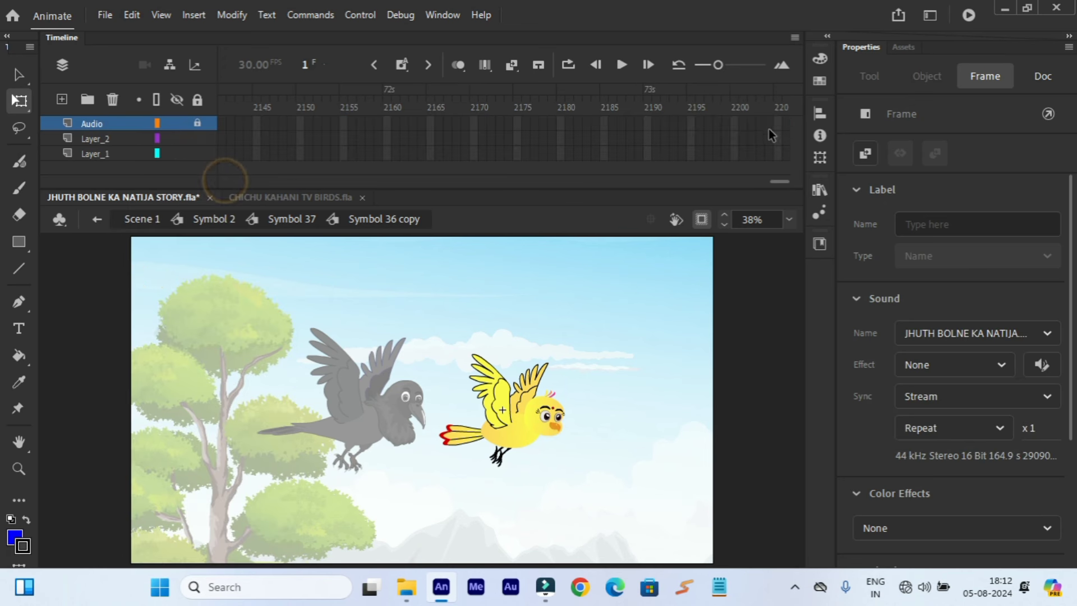
{"action": "left_click_drag", "start_coordinate": [774, 122], "coordinate": [779, 166]}
{"action": "right_click", "coordinate": [780, 157]}
{"action": "left_click", "coordinate": [808, 174]}
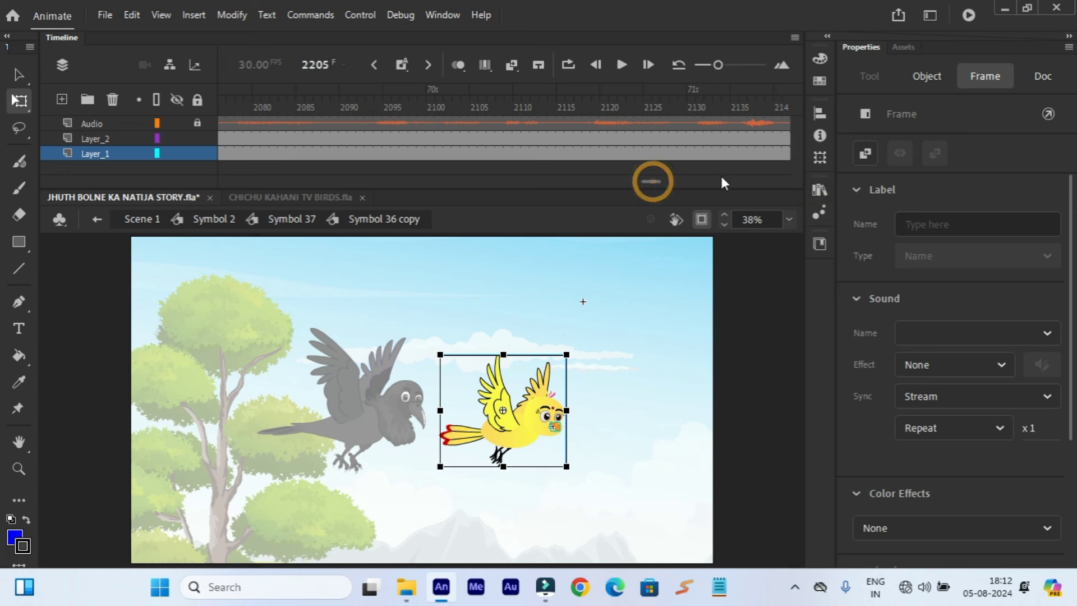
{"action": "left_click_drag", "start_coordinate": [654, 178], "coordinate": [841, 180]}
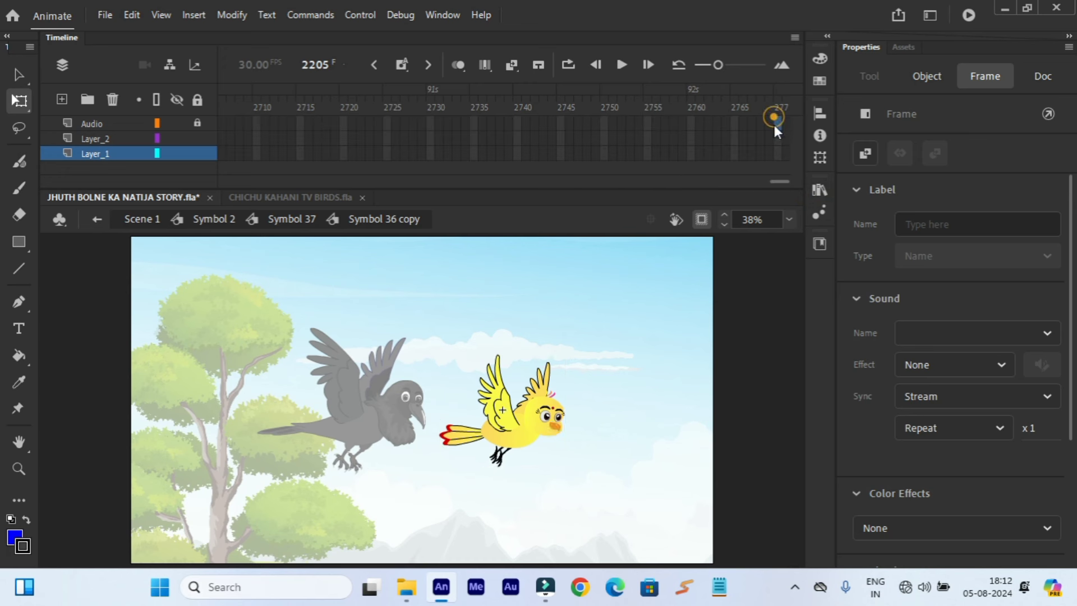
{"action": "left_click_drag", "start_coordinate": [775, 122], "coordinate": [779, 163]}
{"action": "right_click", "coordinate": [779, 162]}
{"action": "left_click", "coordinate": [805, 174]}
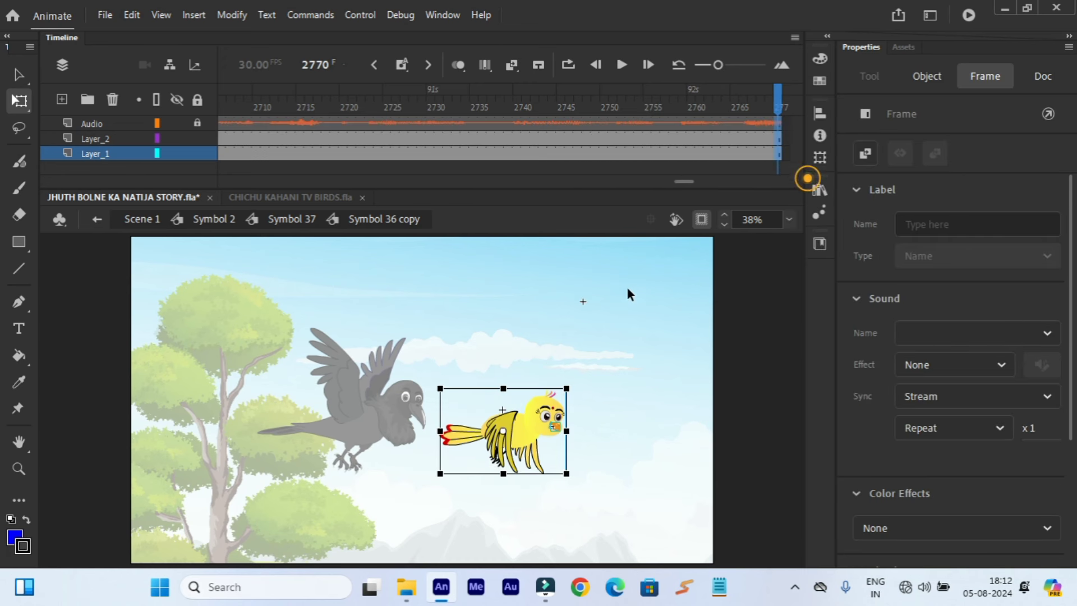
- Open the crow's symbol and extend its Audio layer, Layer_2 and Layer_1 to frame 2748
{"action": "double_click", "coordinate": [590, 308]}
{"action": "double_click", "coordinate": [395, 415]}
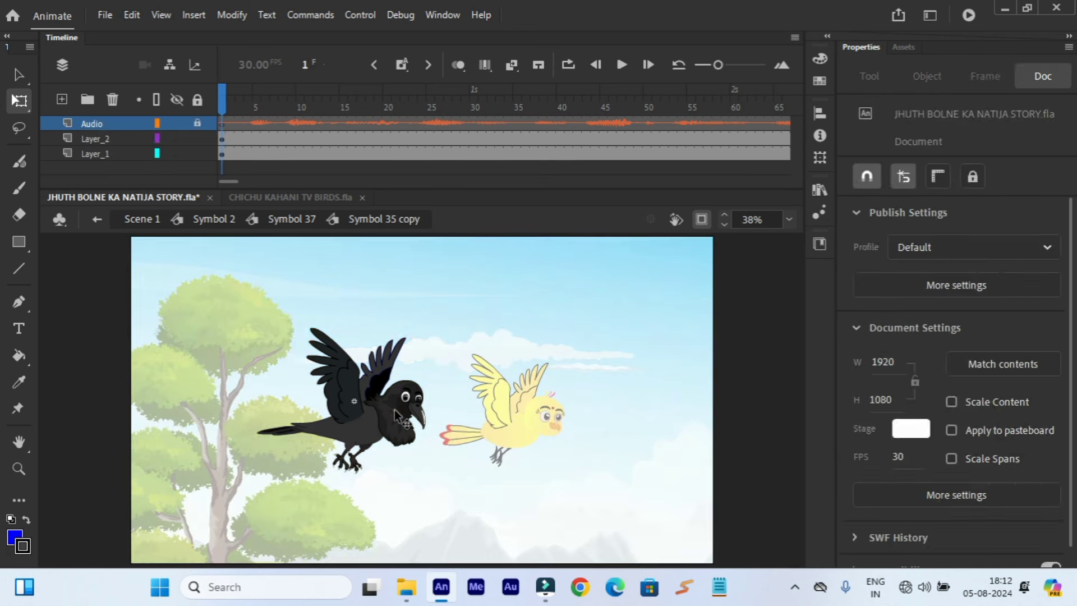
{"action": "left_click", "coordinate": [395, 409]}
{"action": "left_click_drag", "start_coordinate": [231, 179], "coordinate": [872, 208]}
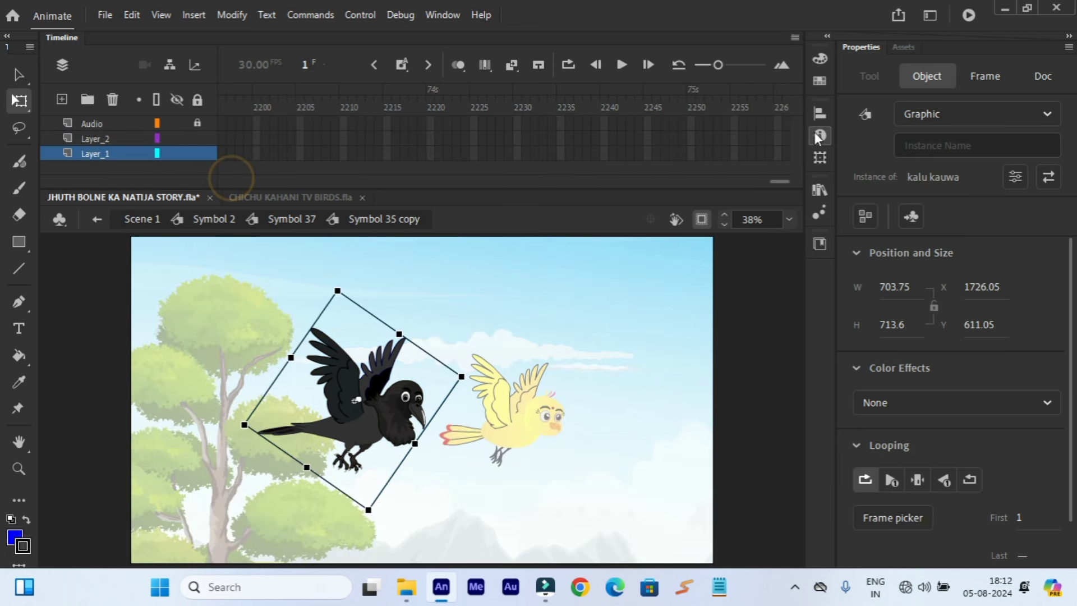
{"action": "left_click_drag", "start_coordinate": [773, 119], "coordinate": [779, 160]}
{"action": "right_click", "coordinate": [785, 162]}
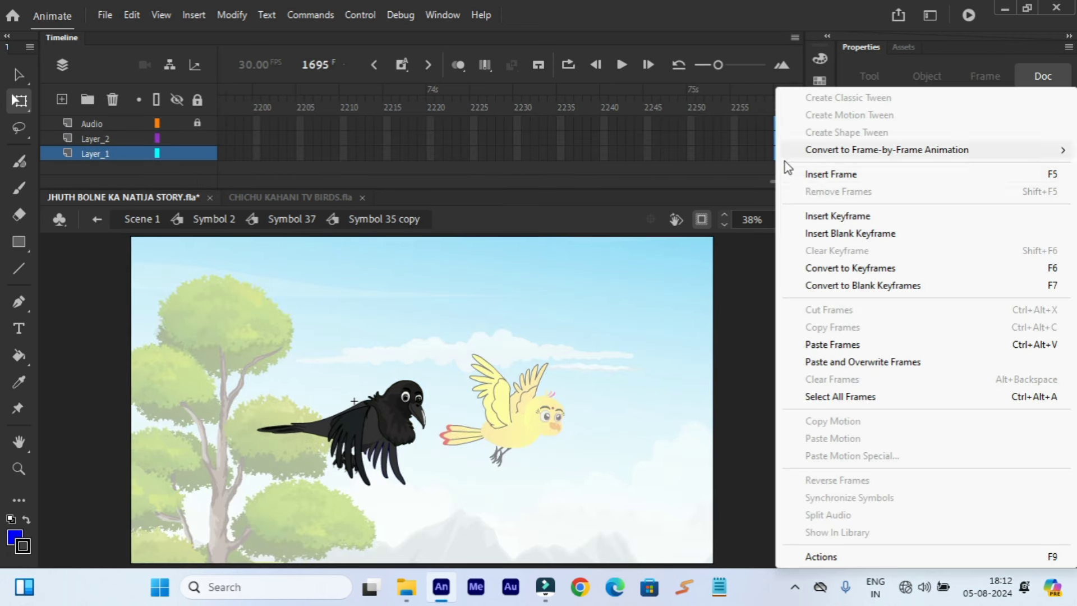
{"action": "left_click", "coordinate": [817, 174]}
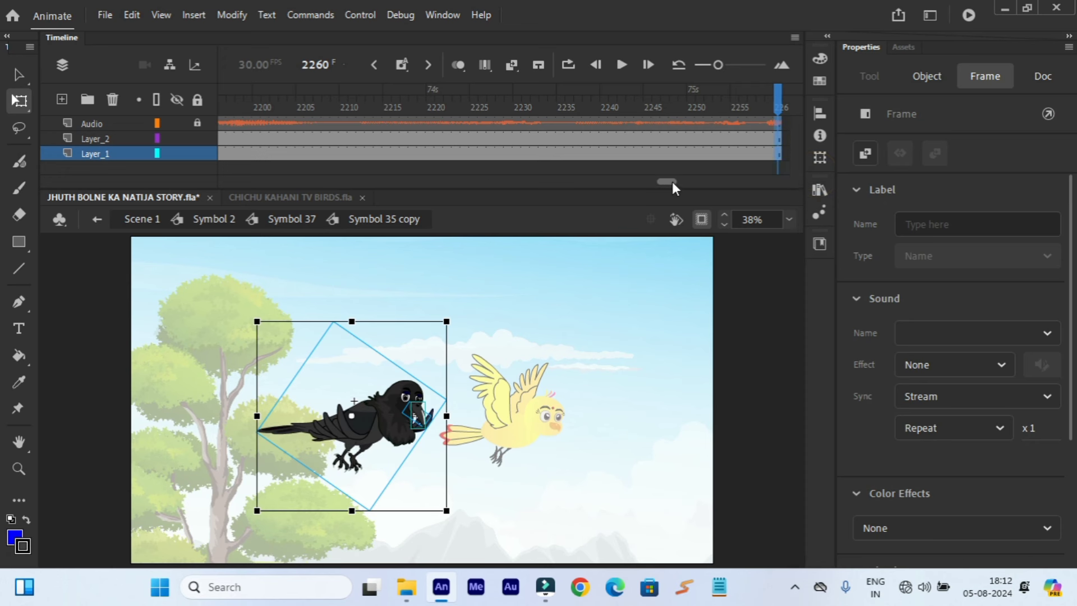
{"action": "left_click_drag", "start_coordinate": [673, 181], "coordinate": [750, 173]}
{"action": "left_click_drag", "start_coordinate": [762, 119], "coordinate": [759, 149]}
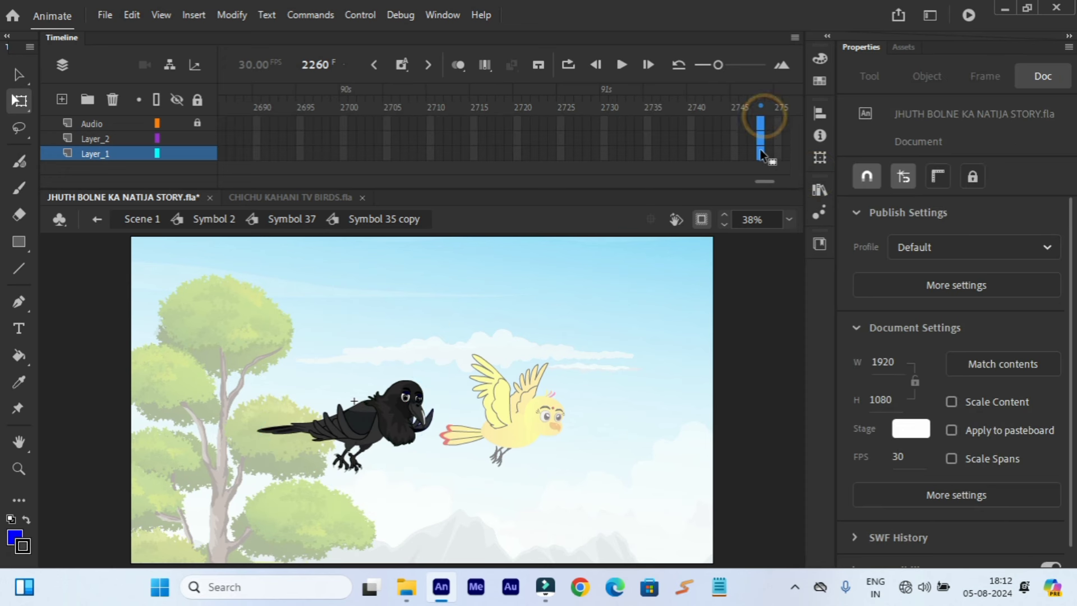
{"action": "right_click", "coordinate": [759, 149]}
{"action": "left_click", "coordinate": [786, 170]}
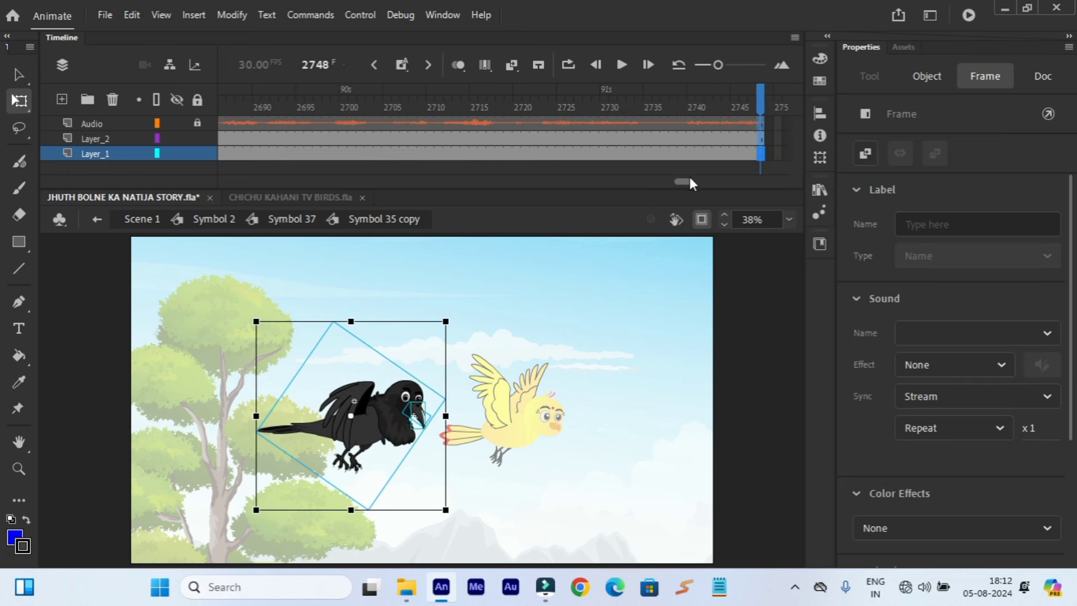
- Find the start of the crow's speech and add a looping beak keyframe on Layer_2 at frame 282
{"action": "left_click_drag", "start_coordinate": [683, 181], "coordinate": [228, 122]}
{"action": "left_click", "coordinate": [223, 100]}
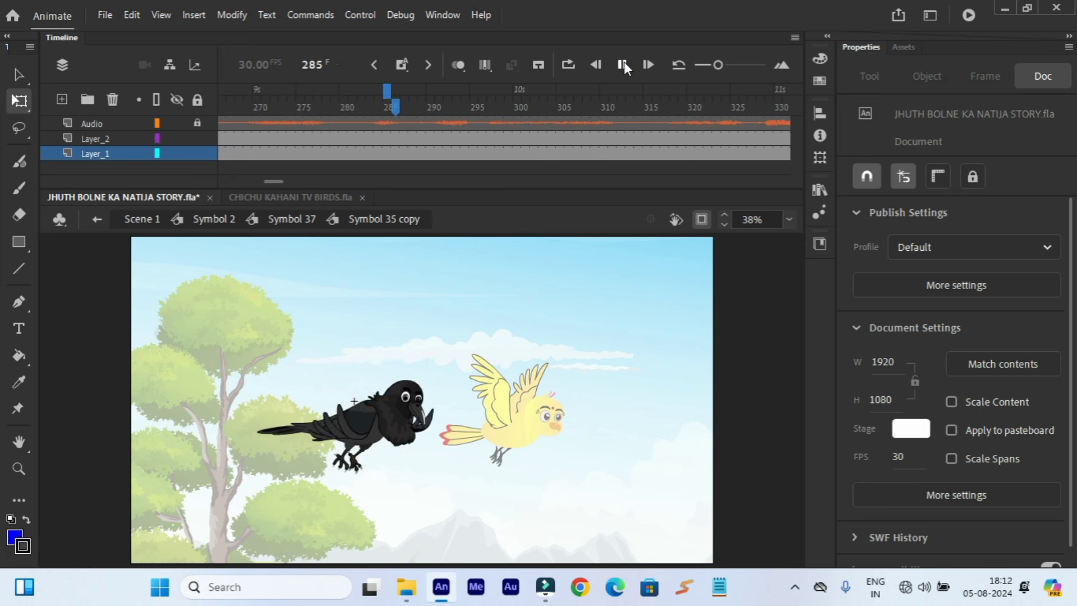
{"action": "left_click", "coordinate": [623, 64]}
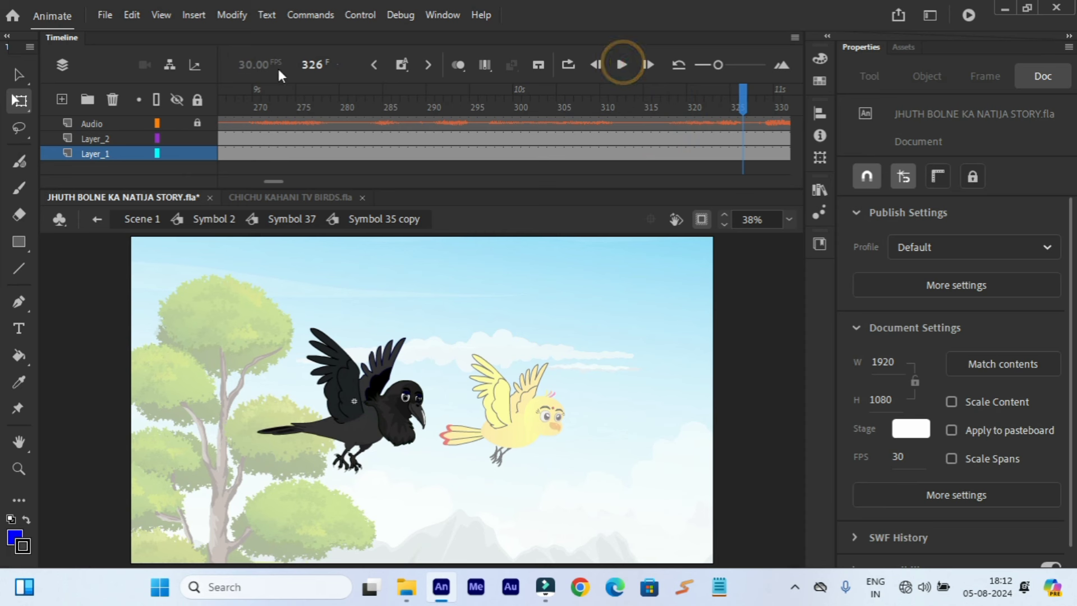
{"action": "left_click", "coordinate": [242, 106]}
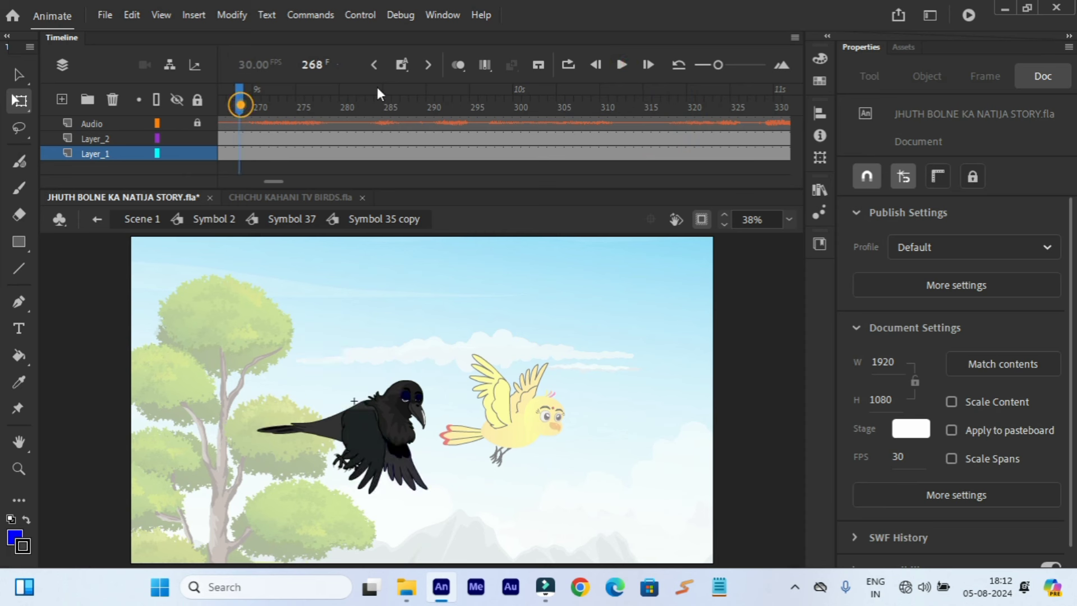
{"action": "left_click", "coordinate": [615, 66]}
{"action": "left_click", "coordinate": [612, 64]}
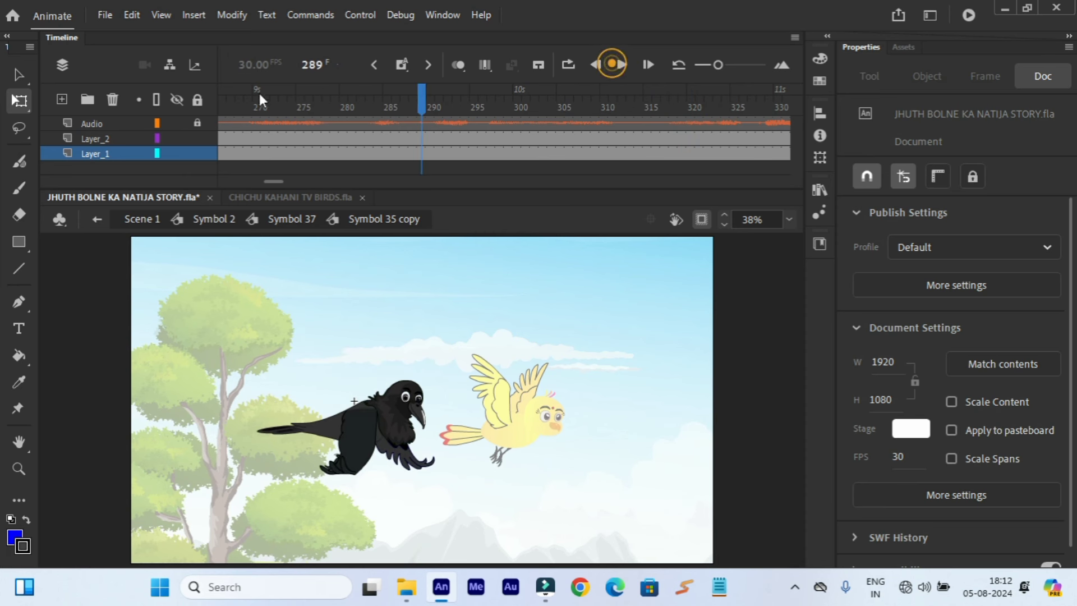
{"action": "left_click", "coordinate": [361, 107]}
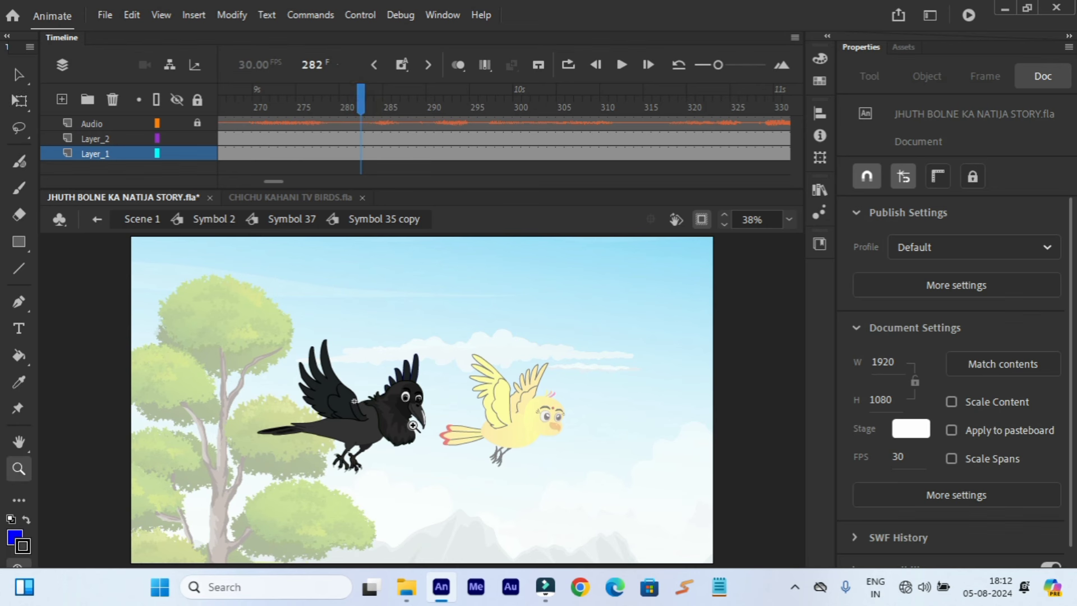
{"action": "left_click", "coordinate": [413, 425]}
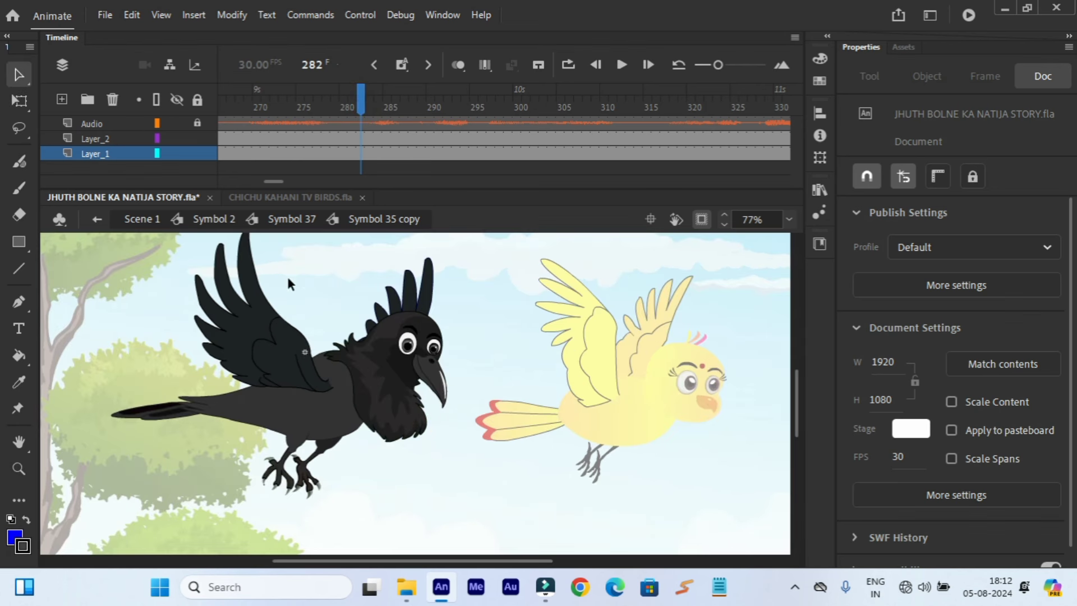
{"action": "left_click", "coordinate": [420, 380]}
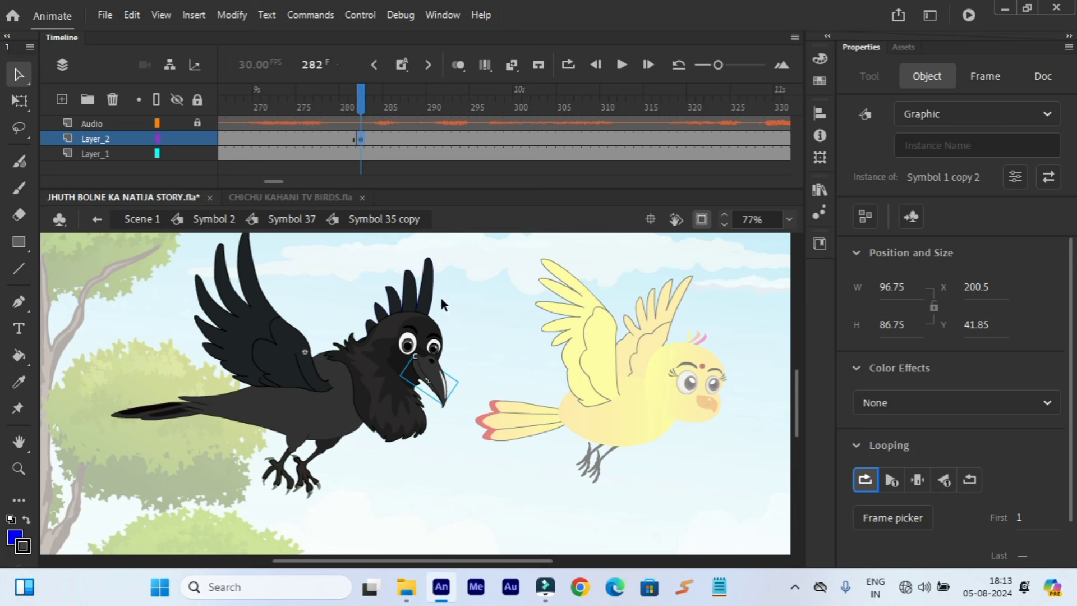
- Stop the crow's beak movement at frame 403 by keyframing it on Layer_2 as a single frame
{"action": "left_click", "coordinate": [621, 65]}
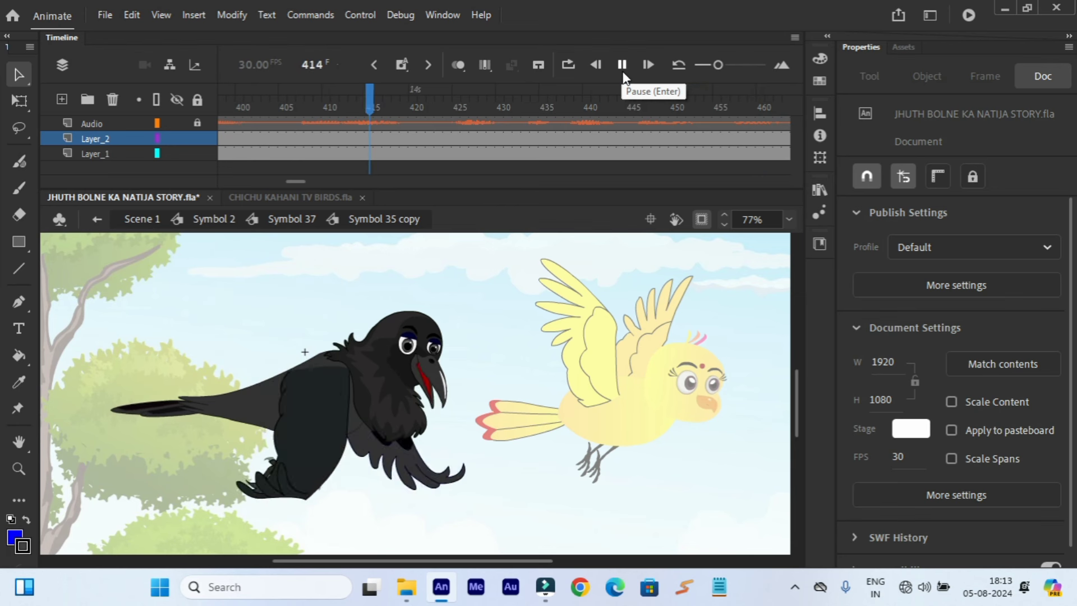
{"action": "left_click", "coordinate": [622, 65]}
{"action": "left_click_drag", "start_coordinate": [501, 100], "coordinate": [569, 146]}
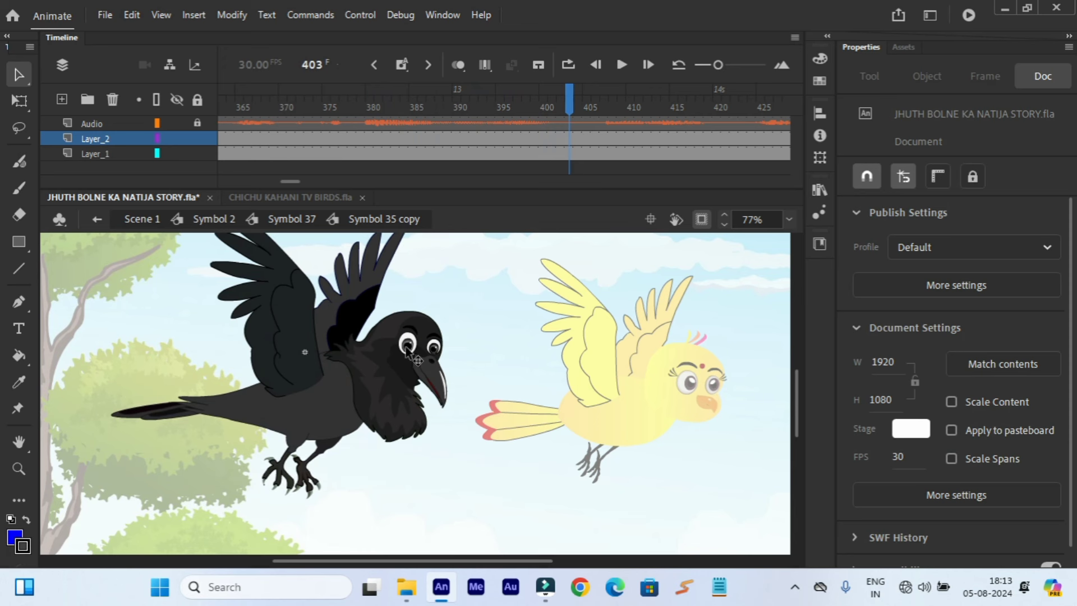
{"action": "left_click", "coordinate": [420, 384]}
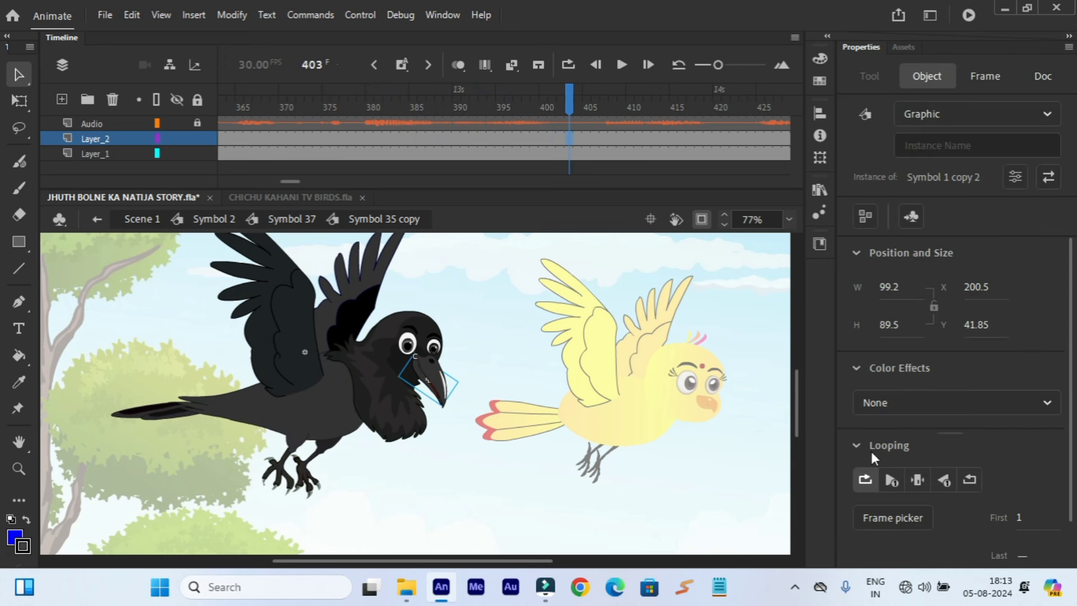
{"action": "left_click", "coordinate": [914, 484]}
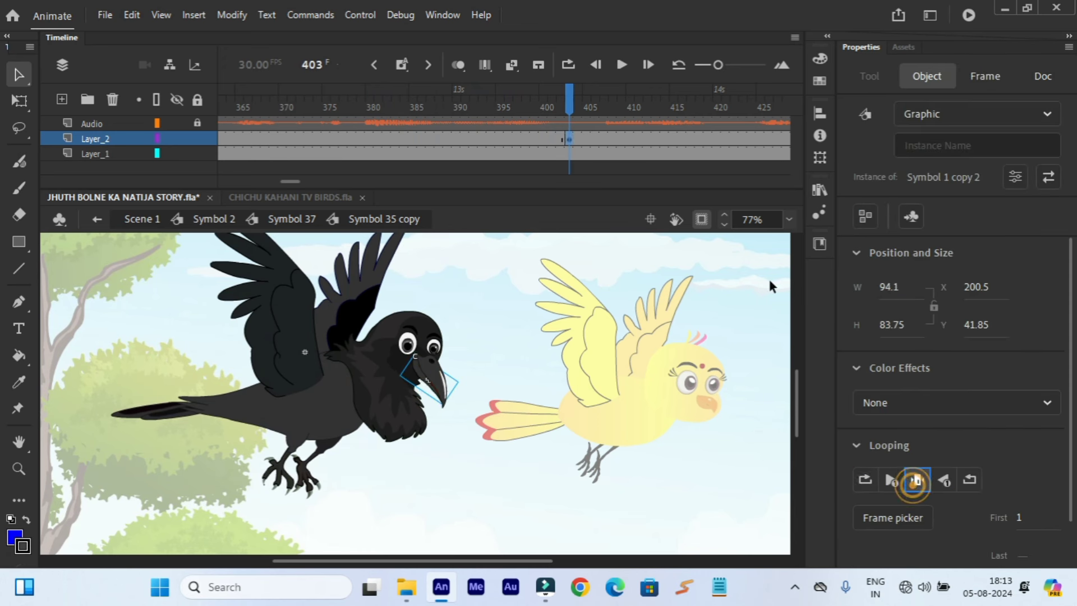
- Play on to the crow's next line and set its beak to loop from frame 735
{"action": "left_click", "coordinate": [622, 66]}
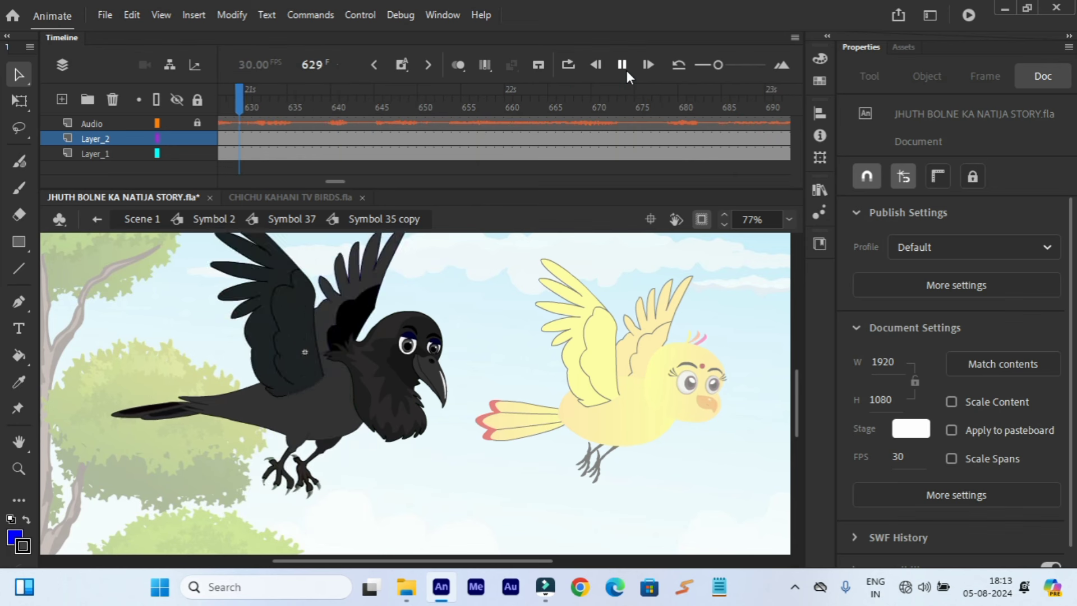
{"action": "left_click", "coordinate": [626, 69]}
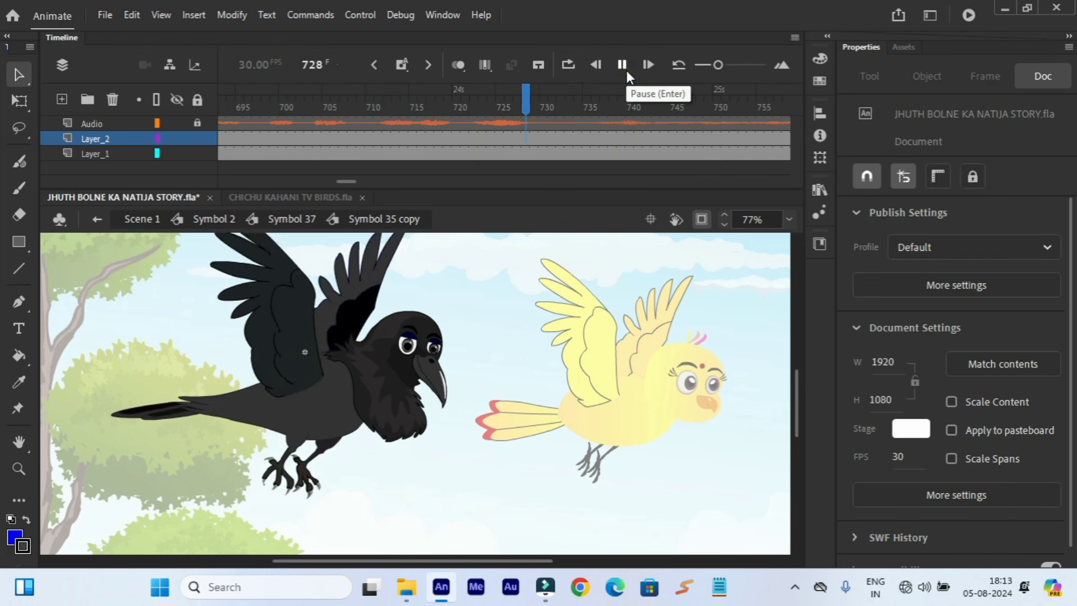
{"action": "left_click", "coordinate": [626, 69]}
{"action": "left_click_drag", "start_coordinate": [600, 106], "coordinate": [604, 141]}
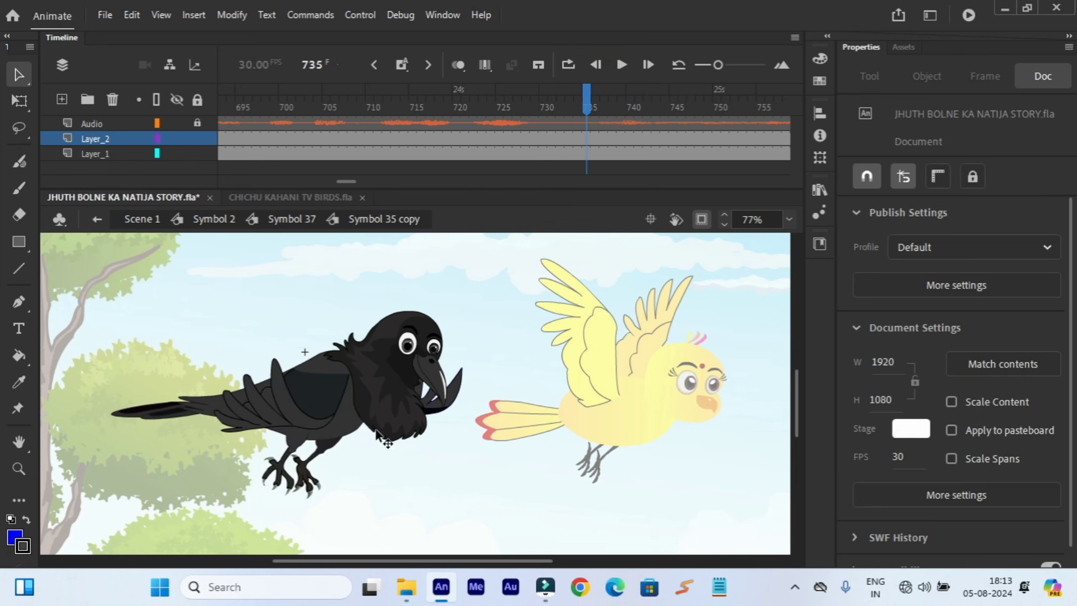
{"action": "left_click", "coordinate": [416, 376]}
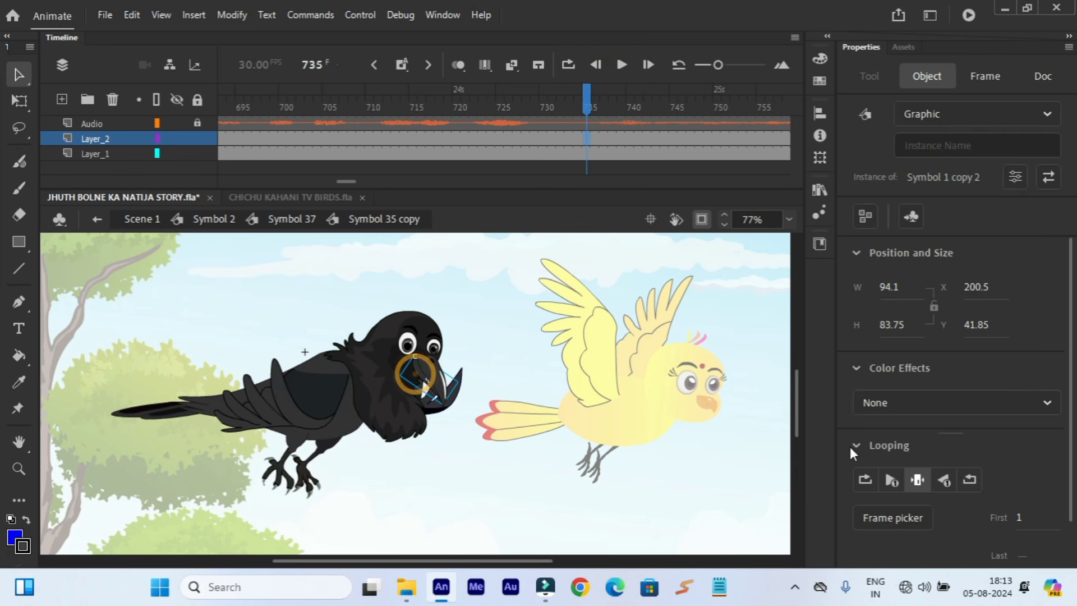
{"action": "left_click", "coordinate": [873, 479]}
- Find the end of the crow's line and hold its beak on a single frame from frame 843
{"action": "left_click", "coordinate": [621, 67]}
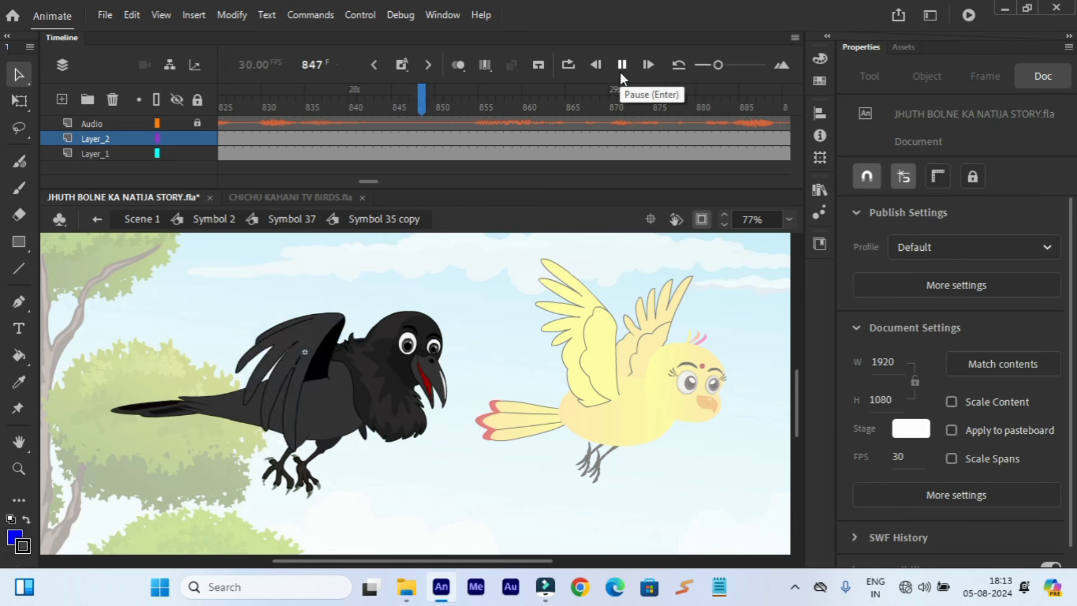
{"action": "left_click", "coordinate": [621, 67]}
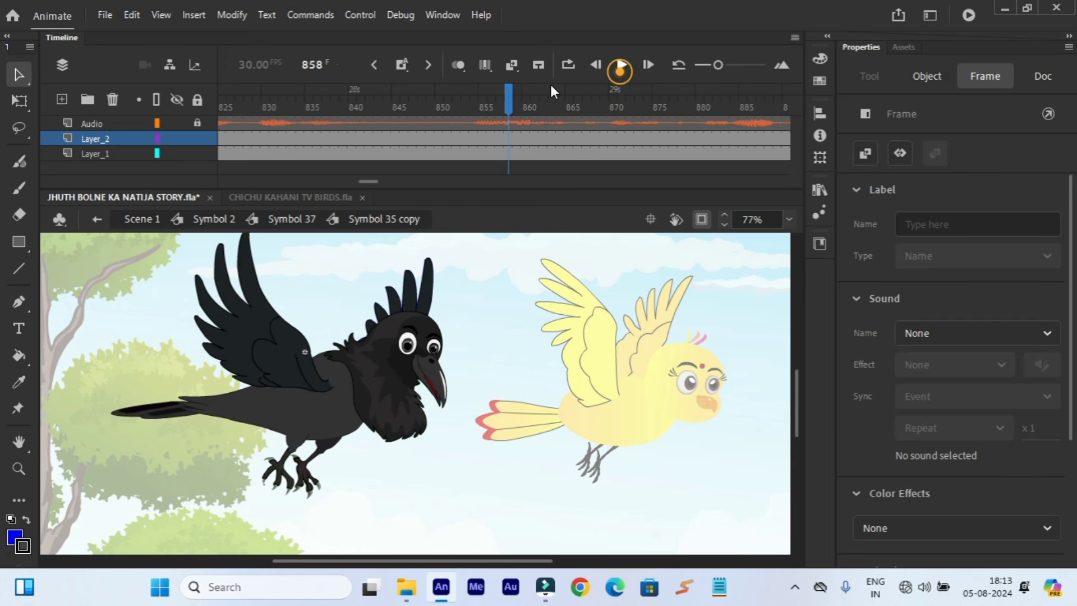
{"action": "left_click", "coordinate": [376, 104]}
{"action": "left_click", "coordinate": [415, 383]}
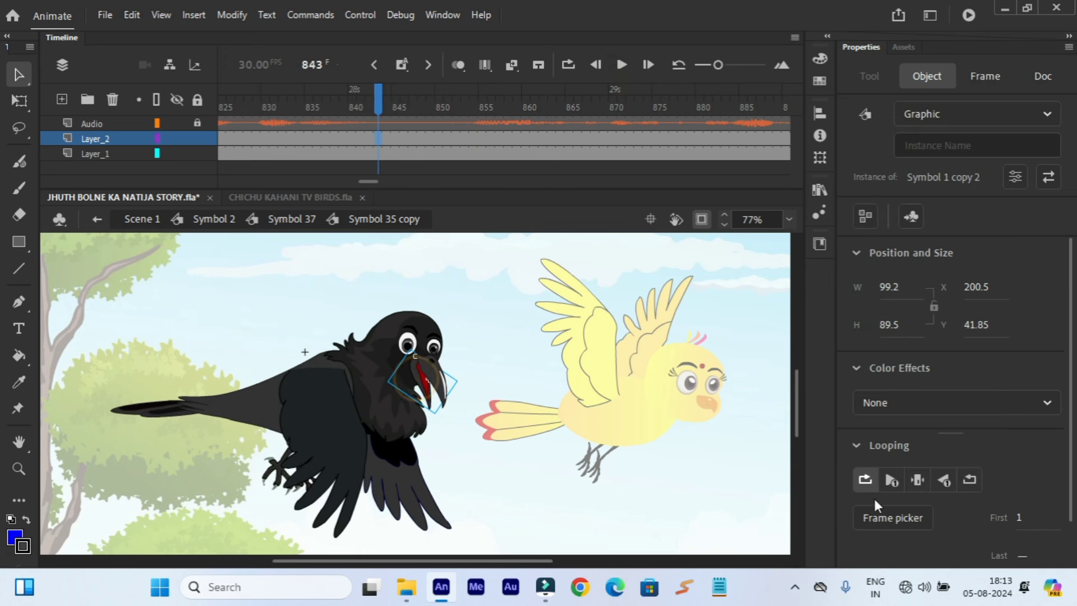
{"action": "left_click", "coordinate": [918, 480]}
- Leave the crow's symbol, return Symbol 37 to frame 1, and open the yellow bird's symbol
{"action": "scroll", "coordinate": [791, 235], "scroll_direction": "up", "scroll_amount": 1}
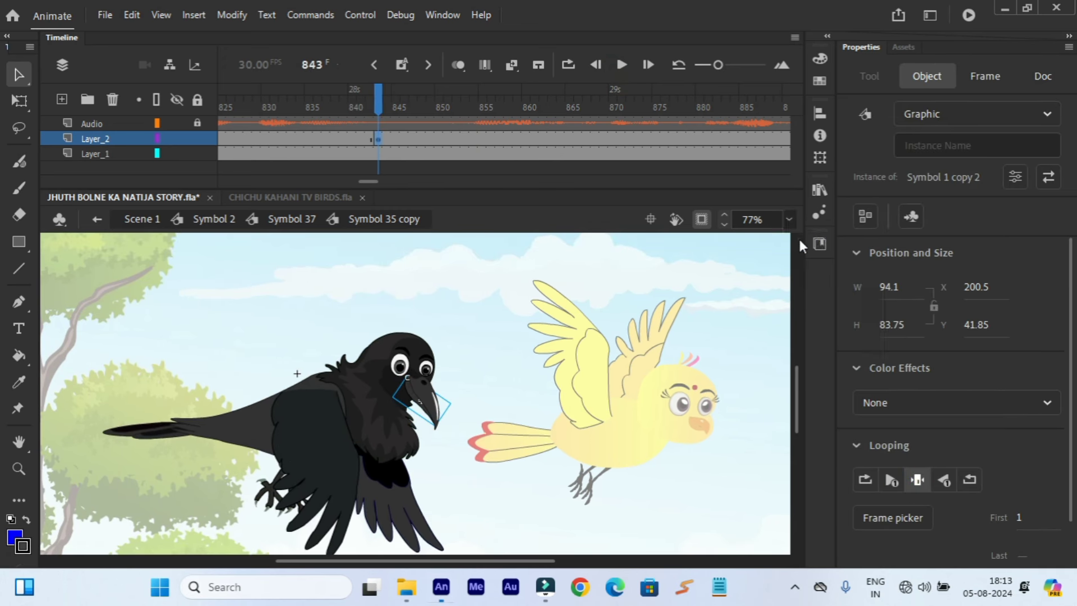
{"action": "key", "text": "ctrl+minus"}
{"action": "left_click", "coordinate": [799, 241]}
{"action": "double_click", "coordinate": [484, 466]}
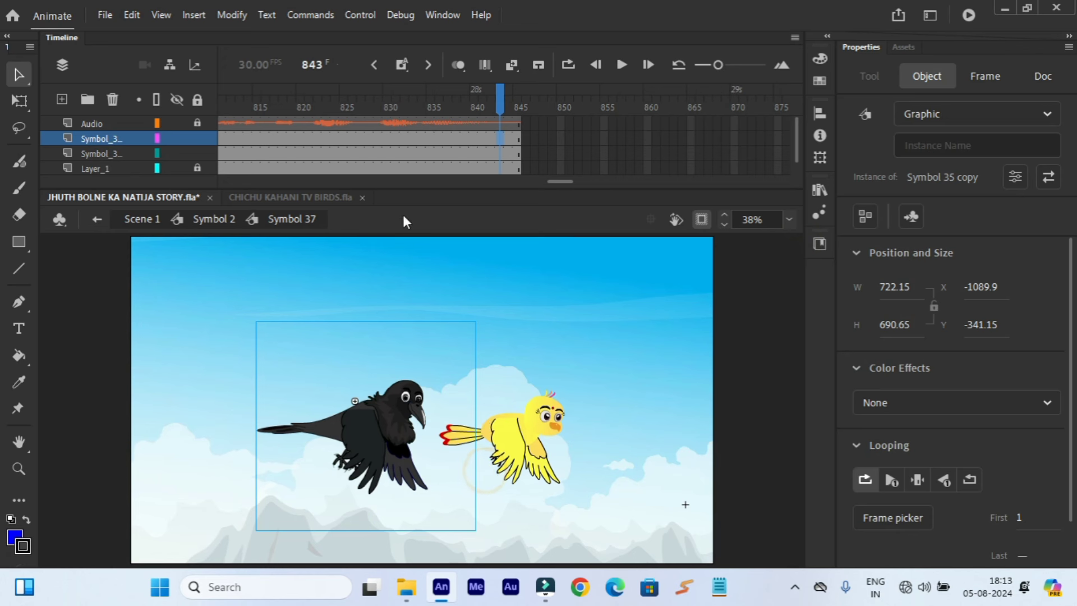
{"action": "left_click_drag", "start_coordinate": [560, 181], "coordinate": [174, 163]}
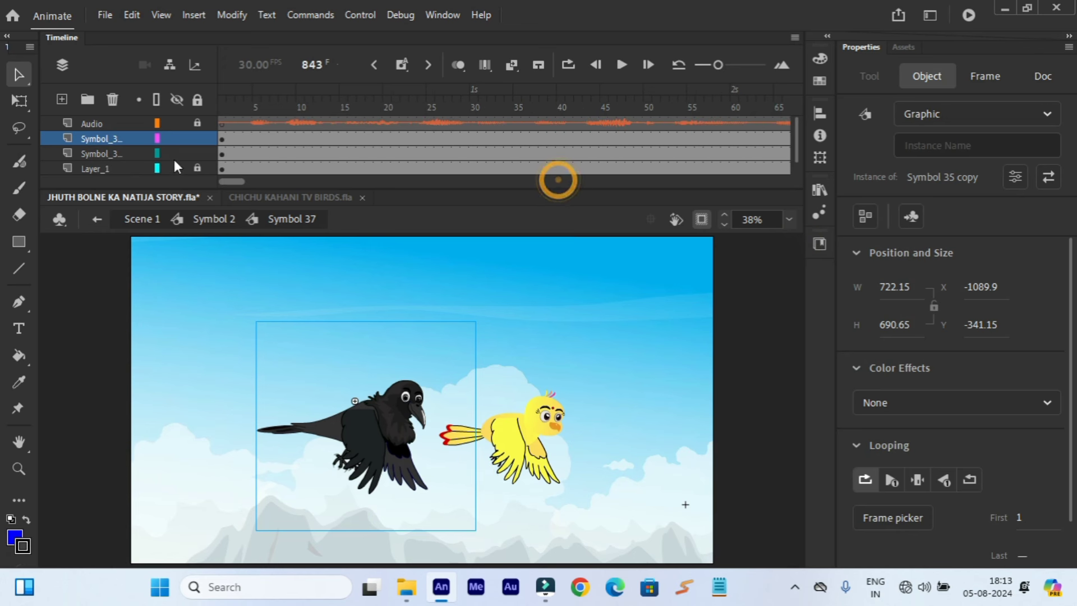
{"action": "left_click", "coordinate": [220, 94]}
{"action": "double_click", "coordinate": [515, 434]}
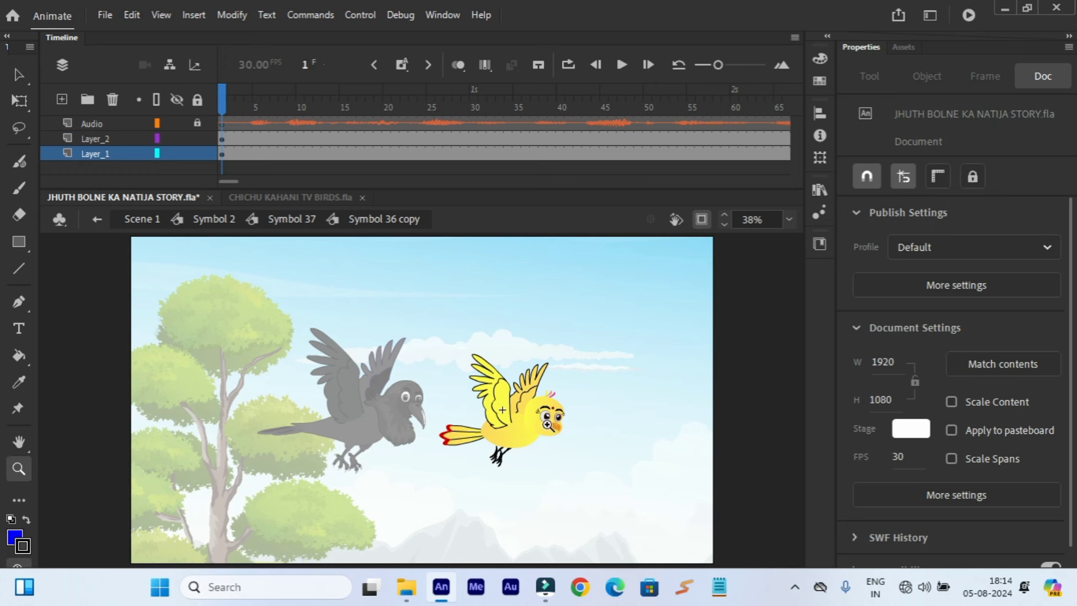
- Find the start of the yellow bird's line and set its beak on Layer_2 to loop from frame 405
{"action": "left_click", "coordinate": [547, 425]}
{"action": "left_click", "coordinate": [622, 67]}
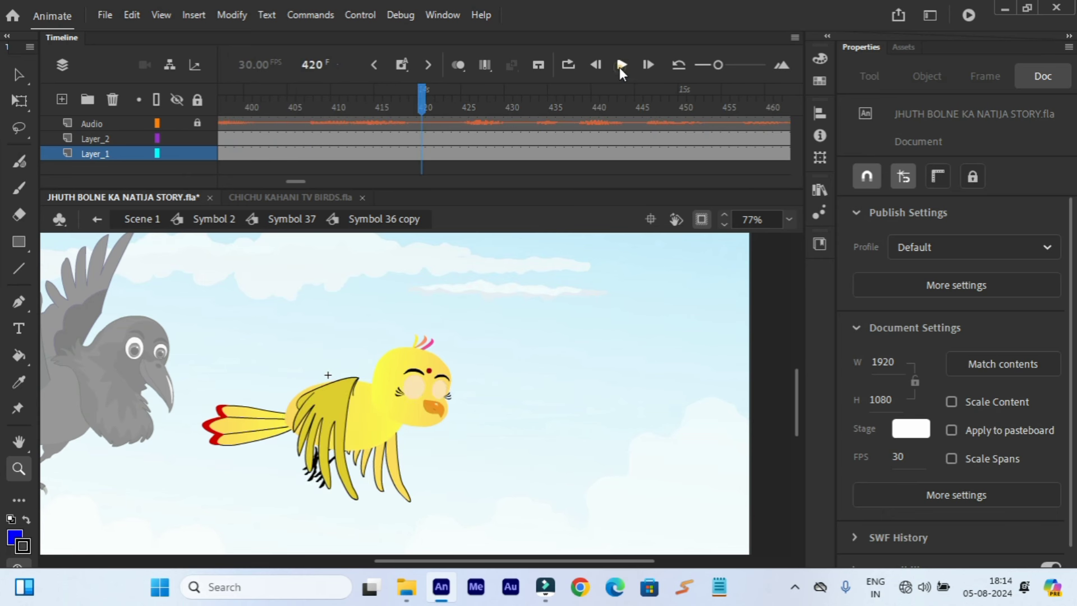
{"action": "left_click", "coordinate": [621, 66]}
{"action": "left_click", "coordinate": [275, 94]}
{"action": "left_click", "coordinate": [621, 65]}
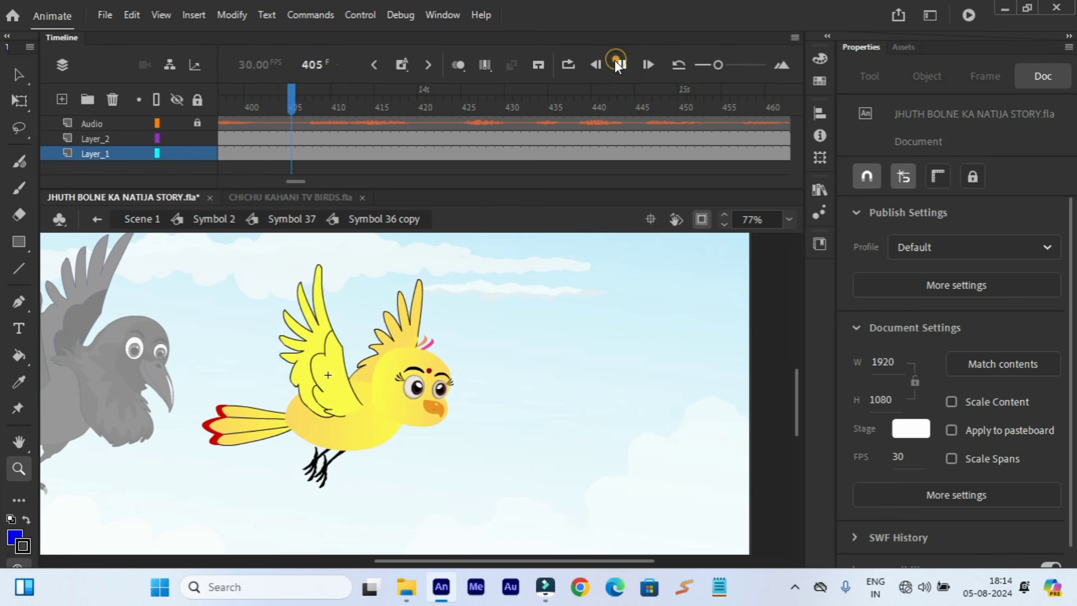
{"action": "left_click", "coordinate": [620, 64]}
{"action": "left_click", "coordinate": [295, 103]}
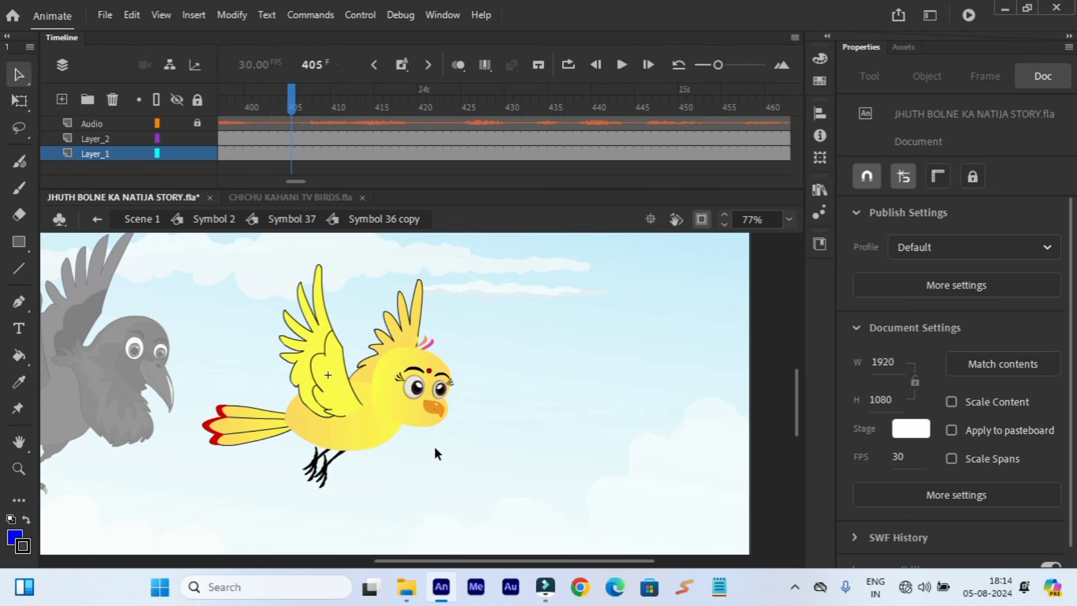
{"action": "left_click", "coordinate": [427, 410]}
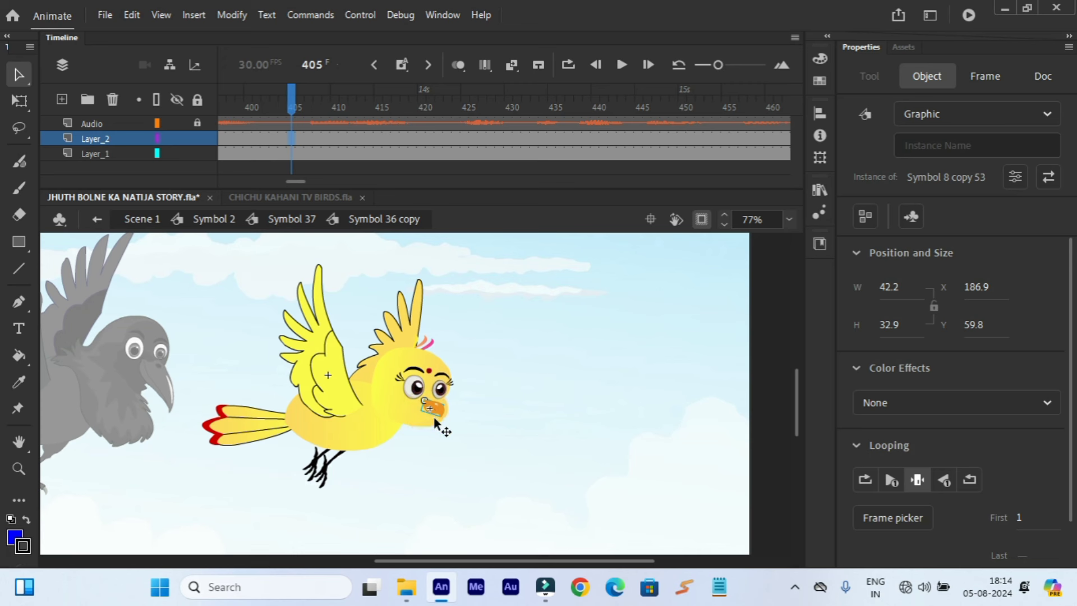
{"action": "left_click", "coordinate": [864, 480]}
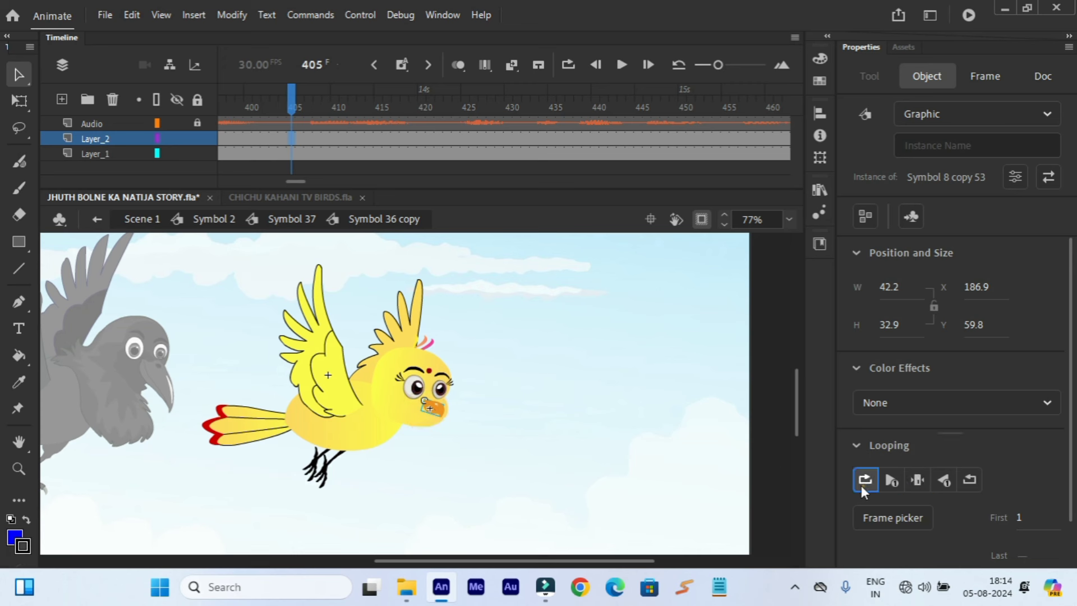
- Play to the end of the yellow bird's line and hold its beak on a single frame from frame 729
{"action": "left_click", "coordinate": [618, 69]}
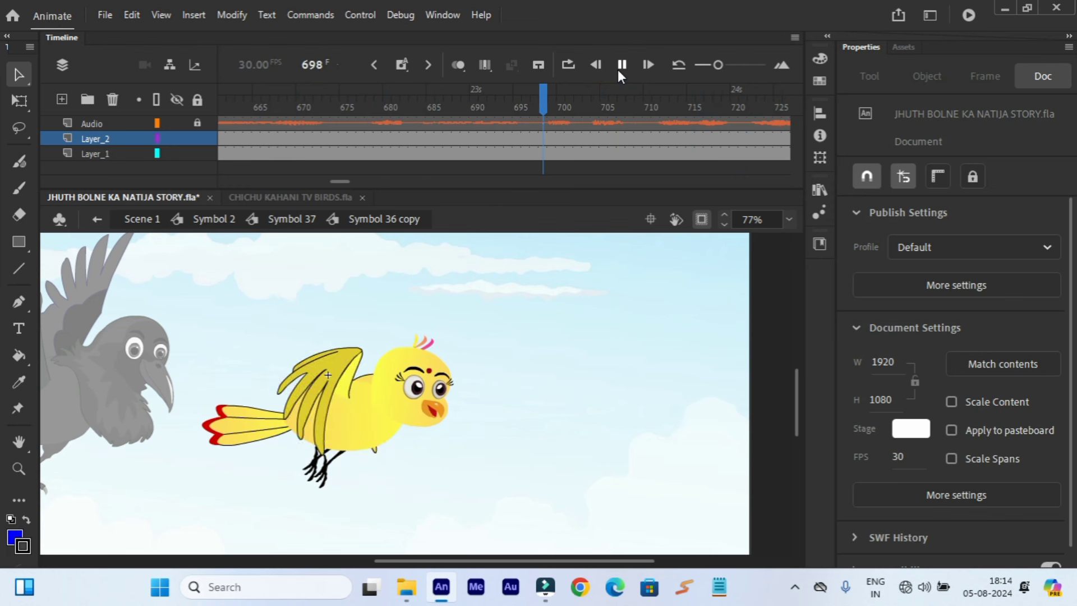
{"action": "left_click", "coordinate": [621, 65]}
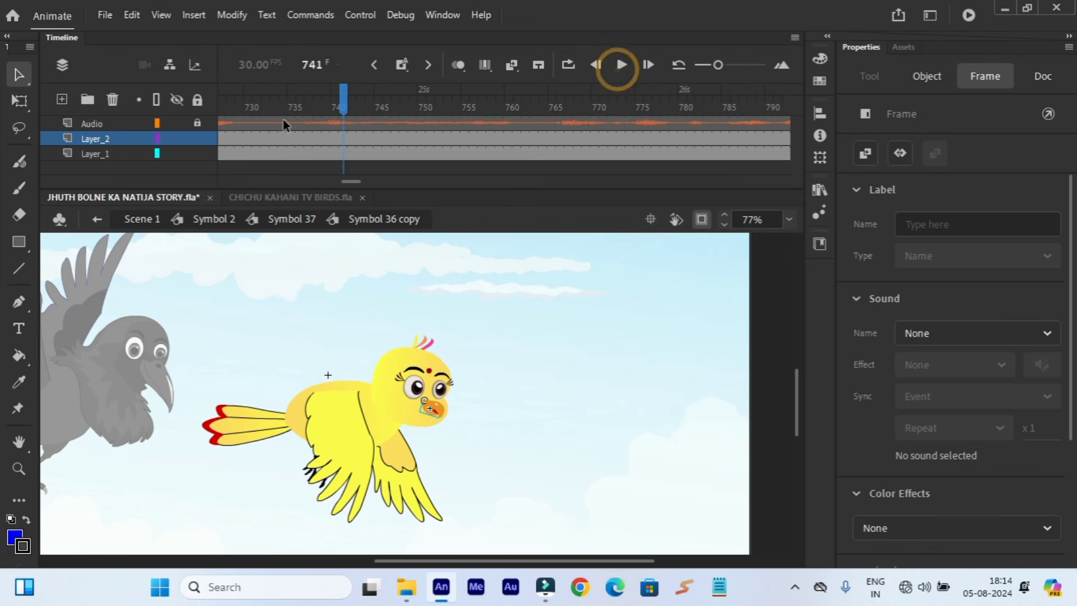
{"action": "left_click", "coordinate": [243, 109]}
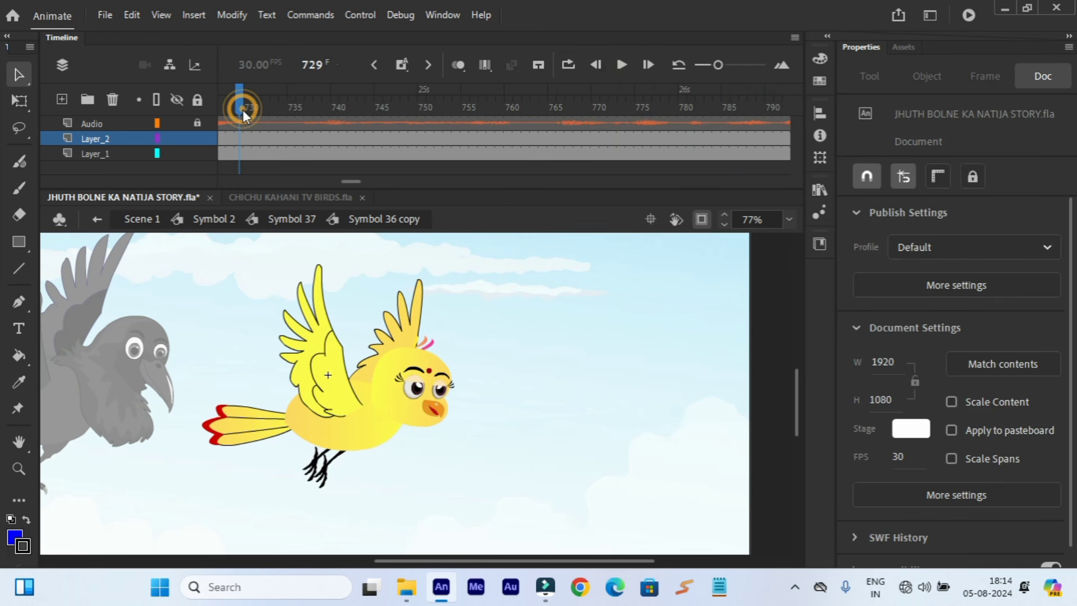
{"action": "left_click", "coordinate": [430, 417]}
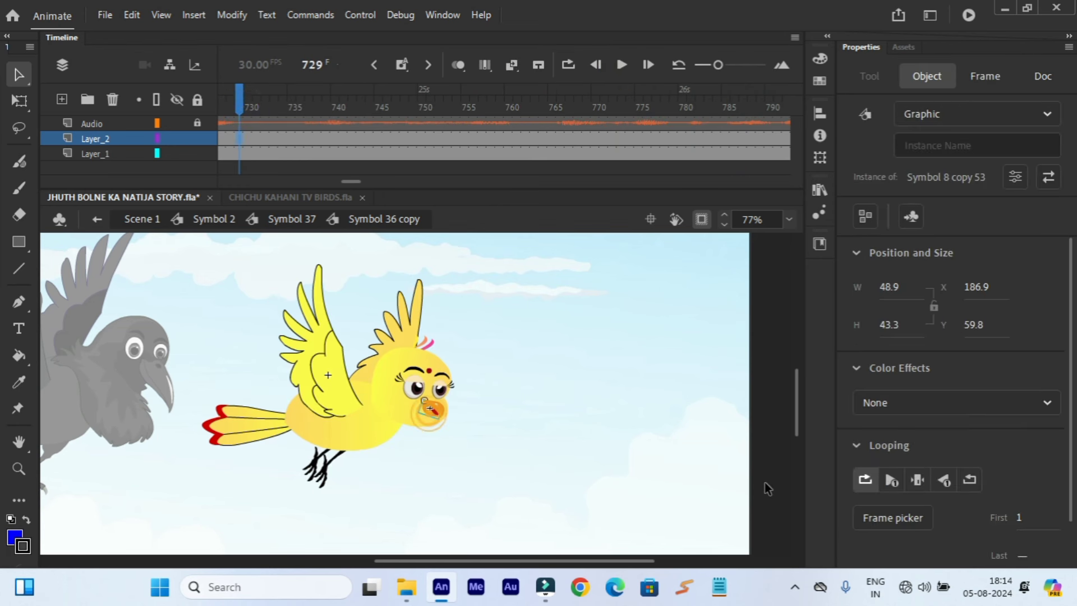
{"action": "left_click", "coordinate": [918, 479]}
- Return to Symbol 37 and tilt the yellow bird slightly clockwise at frame 1
{"action": "left_click", "coordinate": [94, 219]}
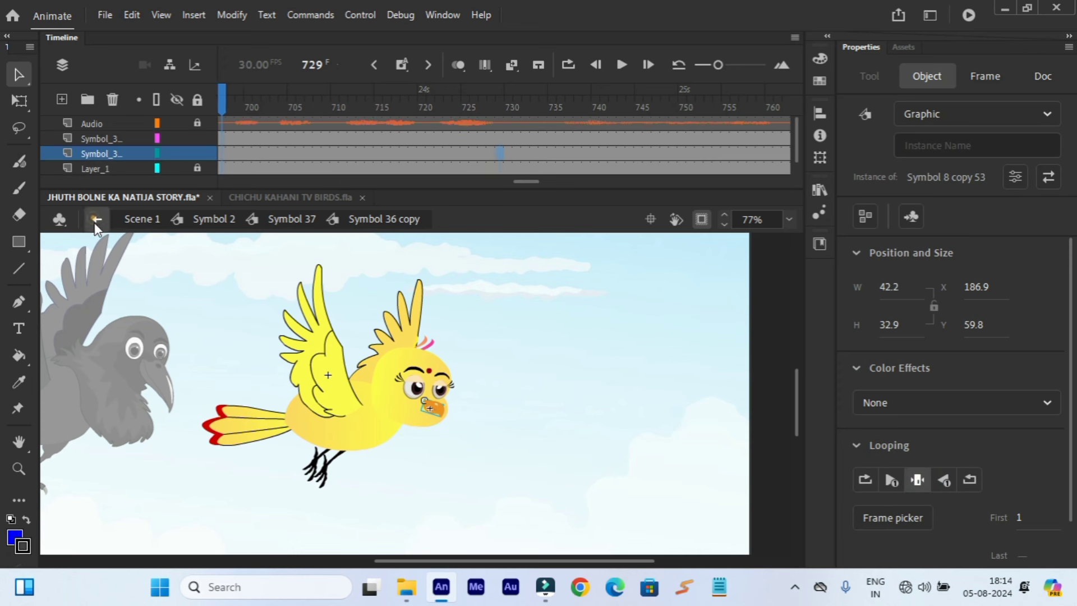
{"action": "left_click", "coordinate": [789, 220]}
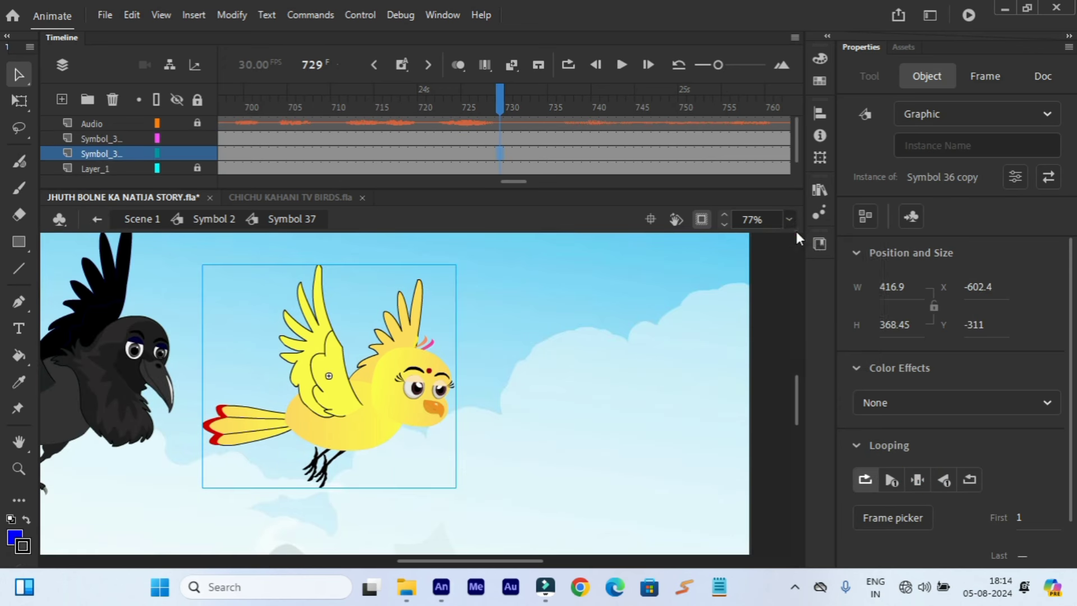
{"action": "left_click", "coordinate": [796, 263]}
{"action": "left_click_drag", "start_coordinate": [512, 183], "coordinate": [231, 182]}
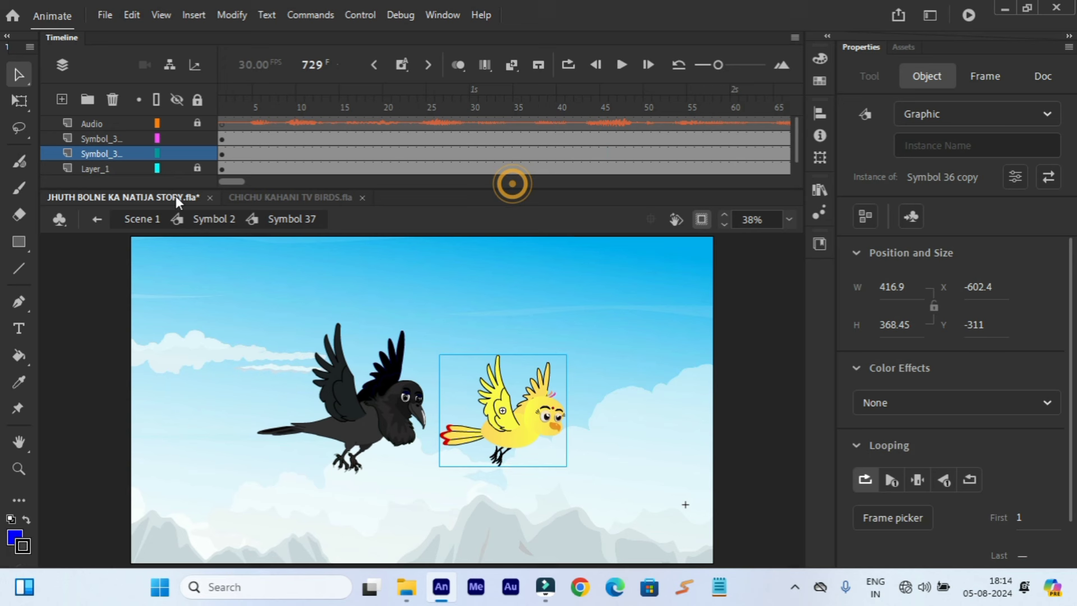
{"action": "left_click", "coordinate": [222, 106]}
{"action": "key", "text": "q"}
{"action": "left_click_drag", "start_coordinate": [578, 360], "coordinate": [586, 373]}
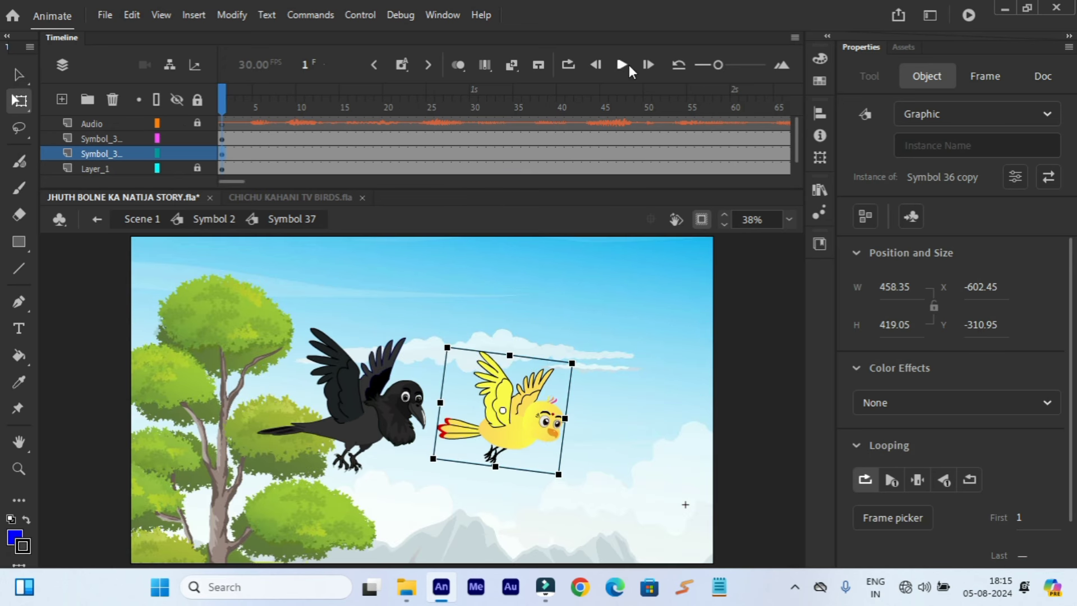
- At frame 295, flip the yellow bird horizontally to face the crow, tilt it clockwise and move it farther from the crow
{"action": "left_click", "coordinate": [623, 64]}
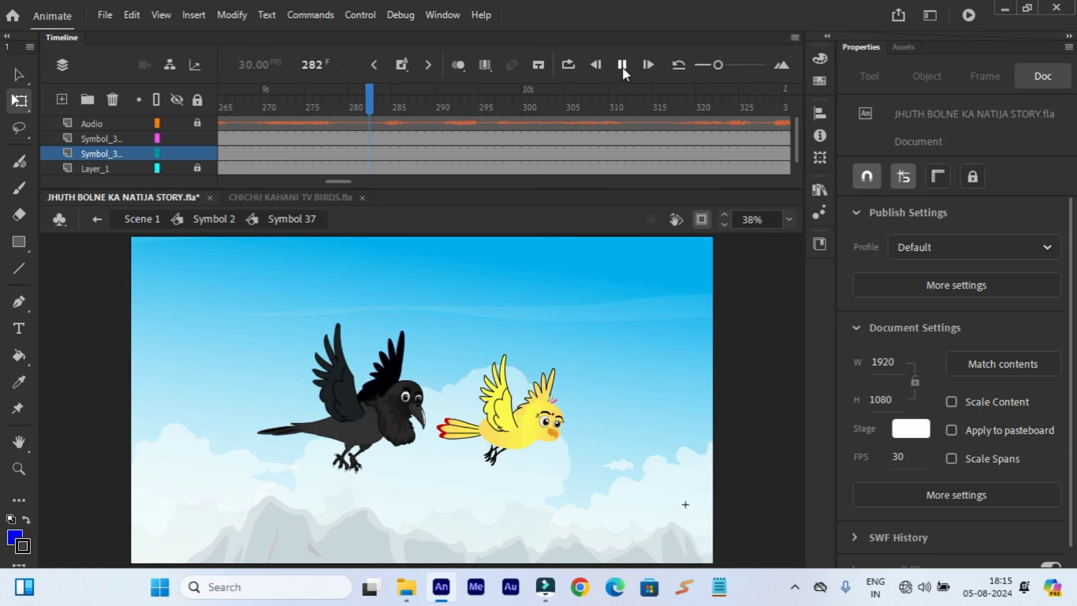
{"action": "left_click", "coordinate": [622, 65]}
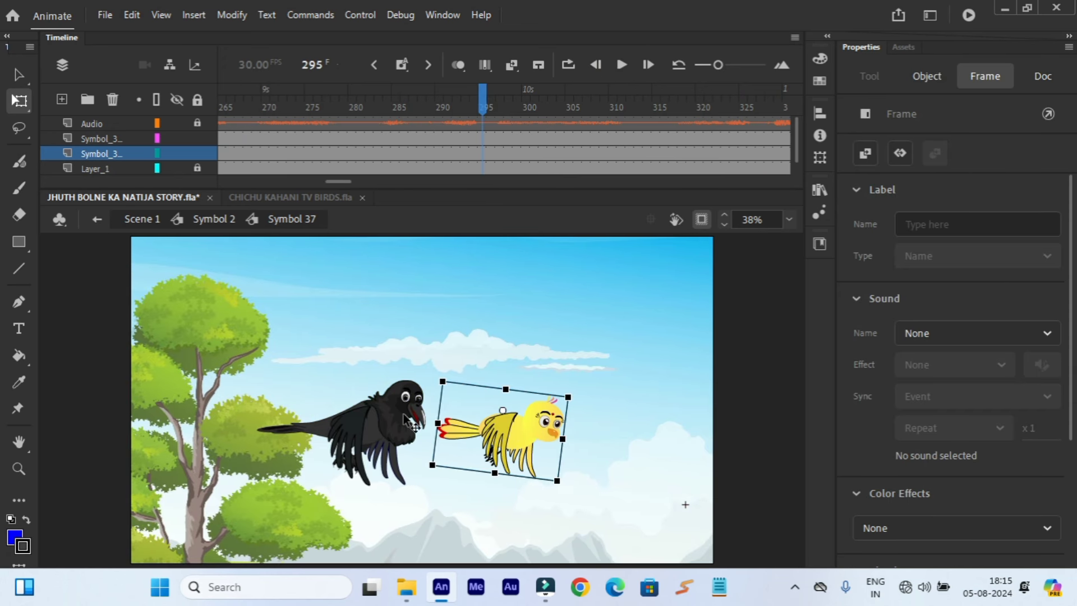
{"action": "left_click", "coordinate": [520, 428]}
{"action": "right_click", "coordinate": [519, 425]}
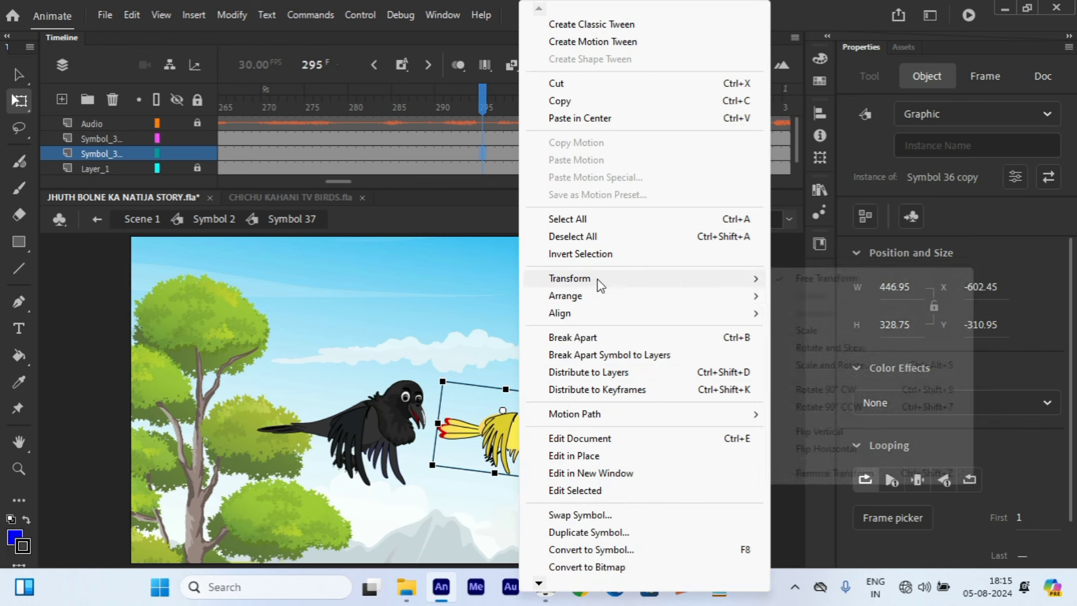
{"action": "left_click", "coordinate": [596, 278]}
{"action": "left_click", "coordinate": [826, 449]}
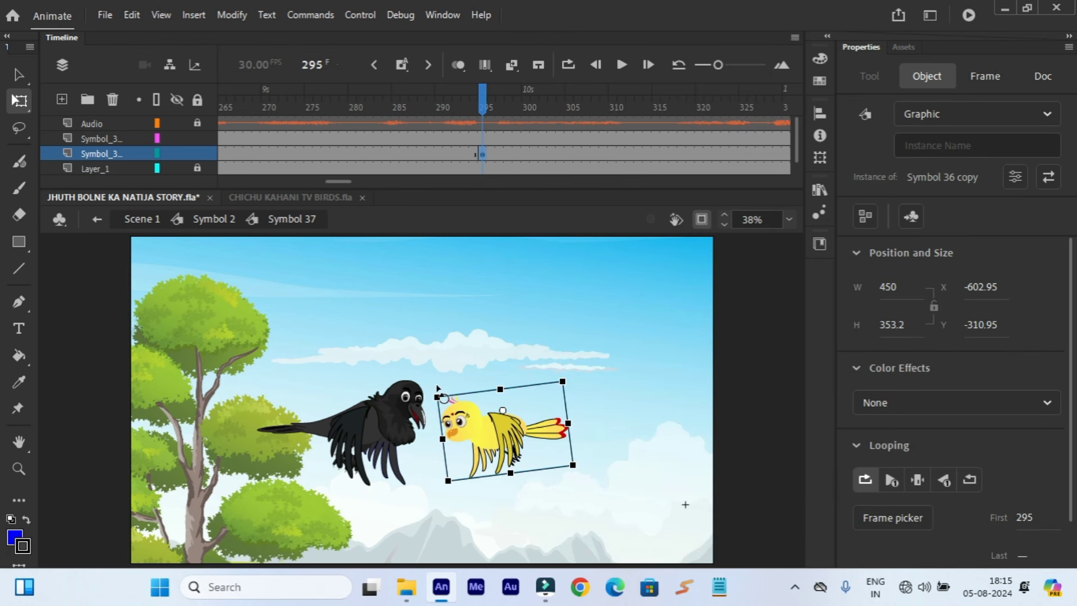
{"action": "left_click_drag", "start_coordinate": [436, 397], "coordinate": [449, 378]}
{"action": "left_click_drag", "start_coordinate": [482, 420], "coordinate": [512, 409]}
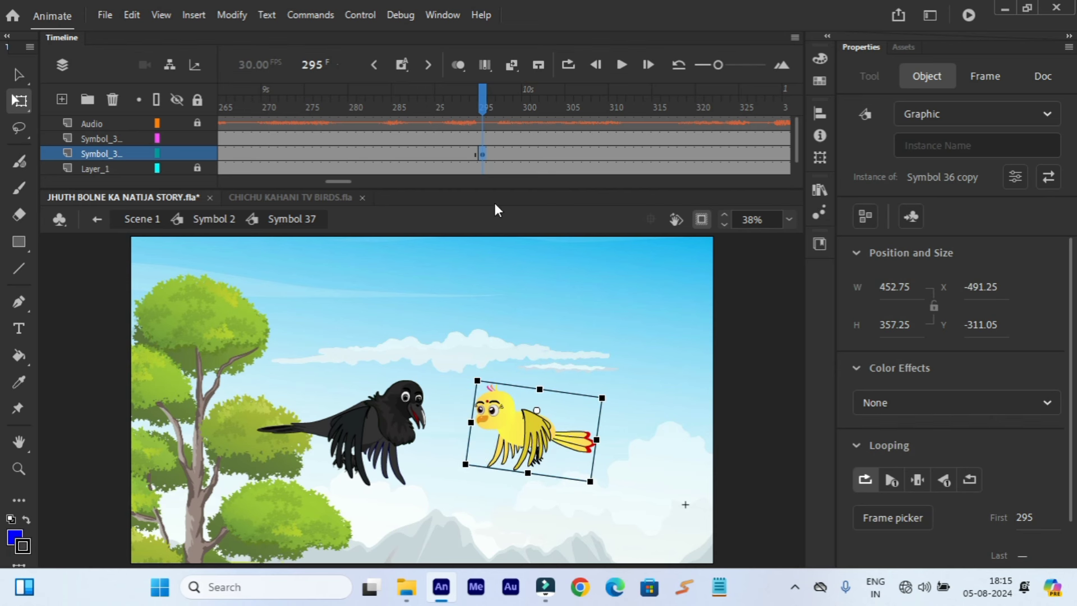
- Play Symbol 37 from frame 274 to its end to check the bird's turn, and return to Symbol 2
{"action": "left_click", "coordinate": [301, 94]}
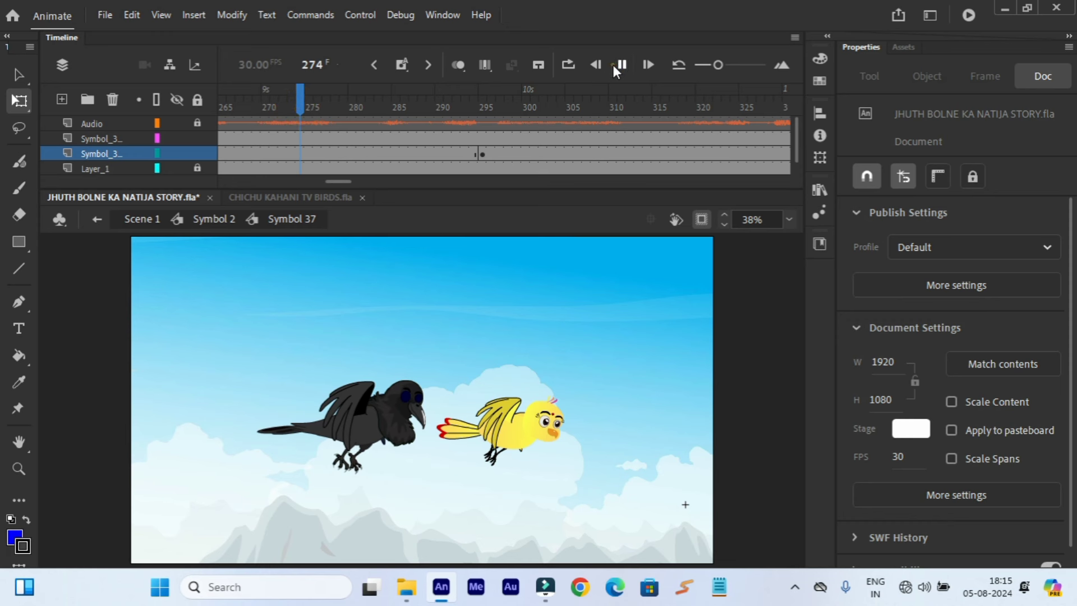
{"action": "left_click", "coordinate": [614, 65]}
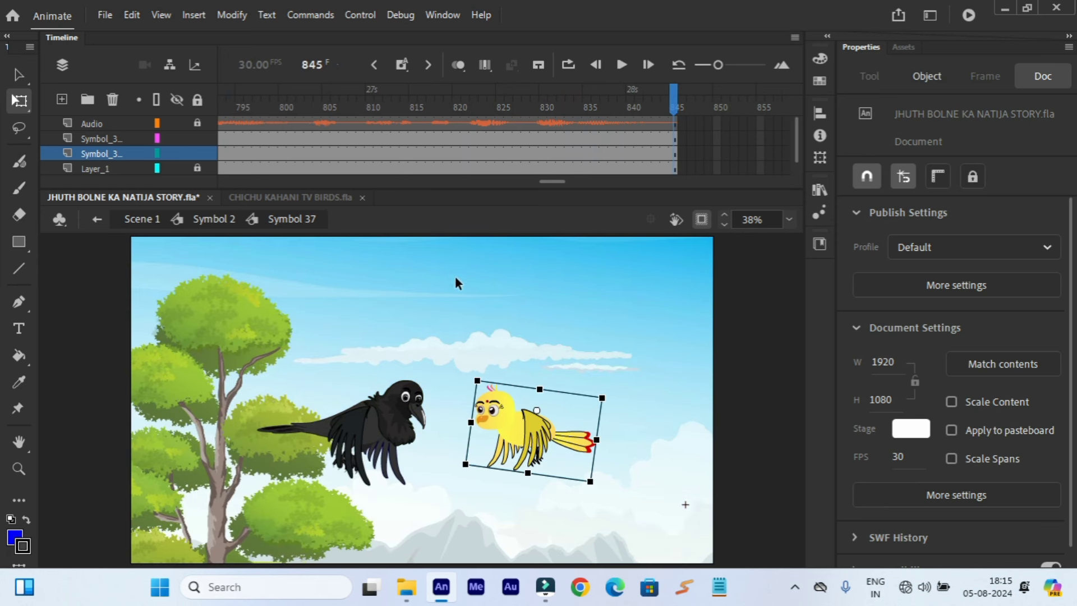
{"action": "left_click", "coordinate": [90, 220]}
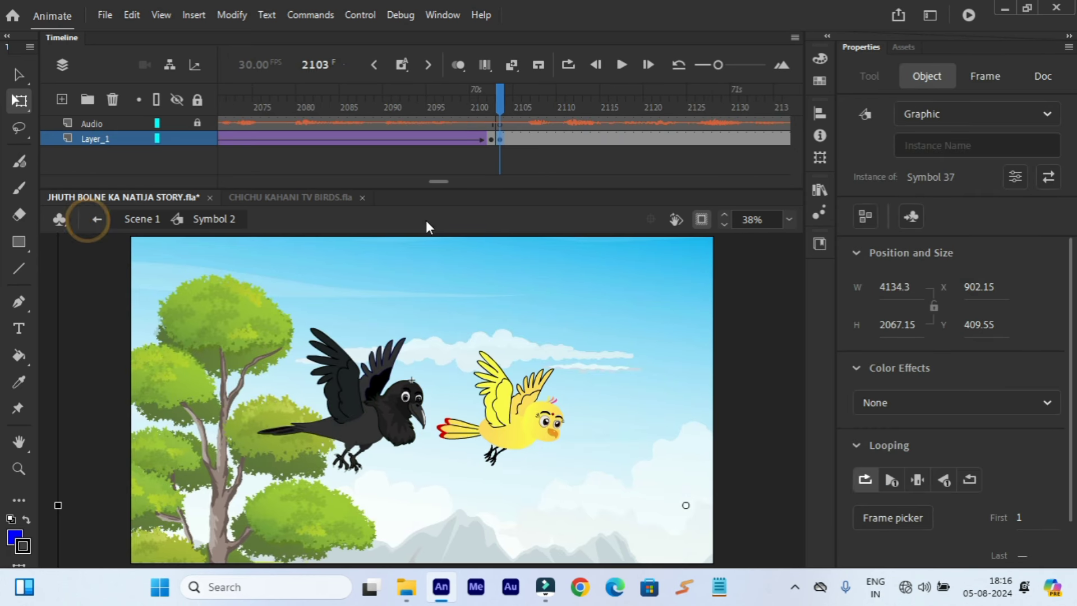
- Play the flying shot in Symbol 2 and insert a keyframe on Layer_1 at frame 2383
{"action": "left_click", "coordinate": [621, 65]}
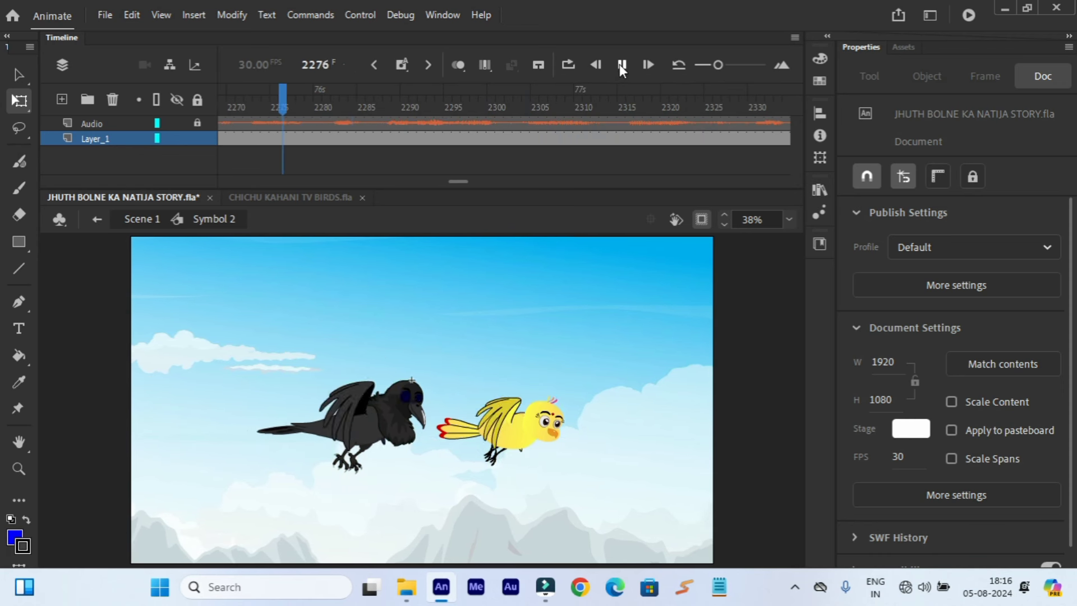
{"action": "left_click", "coordinate": [621, 64]}
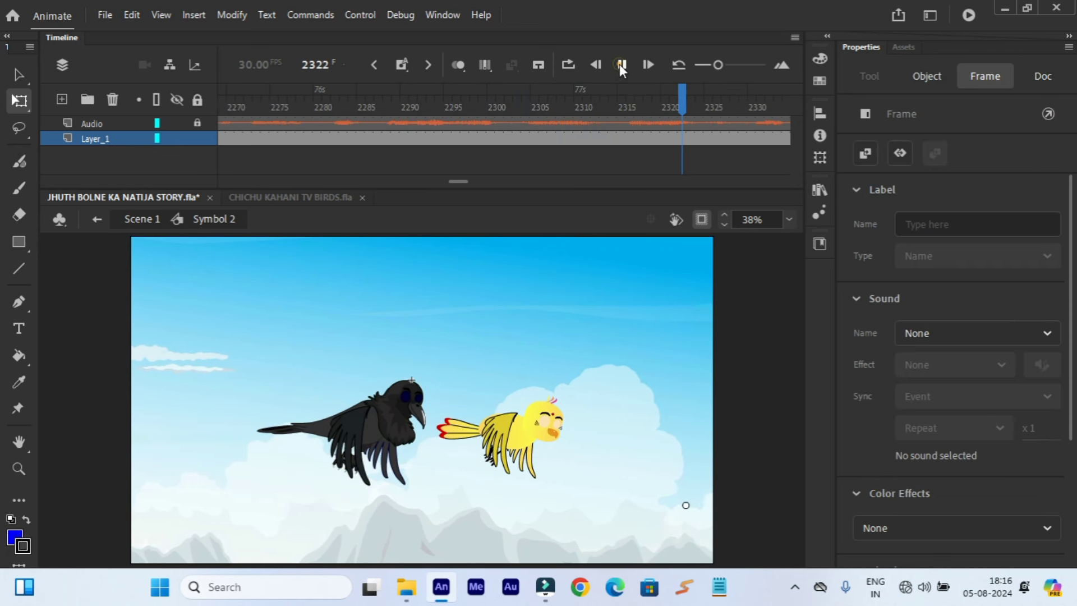
{"action": "left_click", "coordinate": [621, 64]}
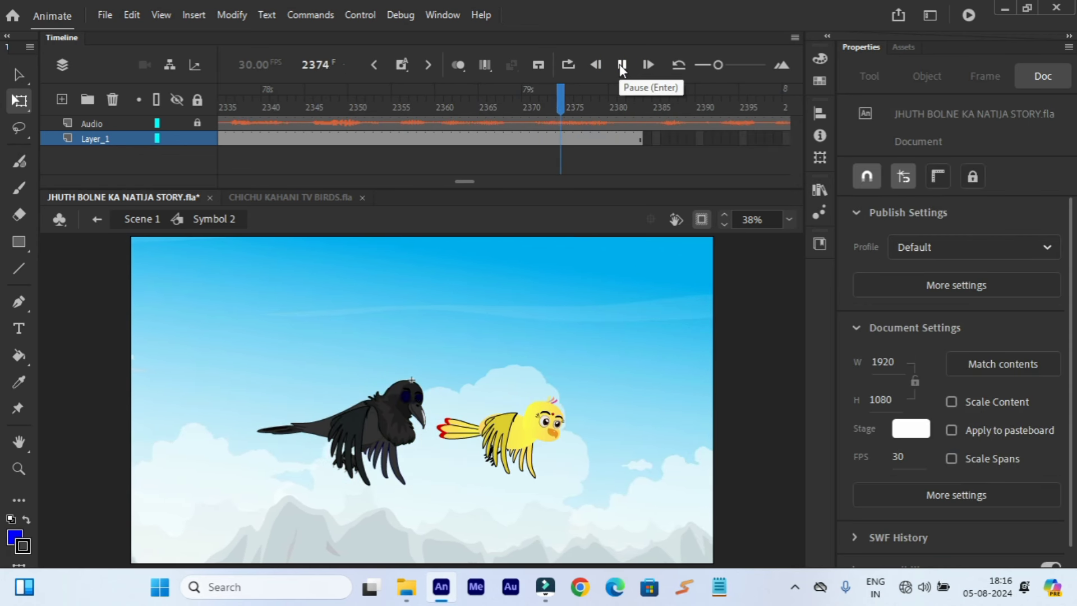
{"action": "left_click", "coordinate": [621, 64]}
{"action": "left_click", "coordinate": [638, 140]}
{"action": "right_click", "coordinate": [638, 140]}
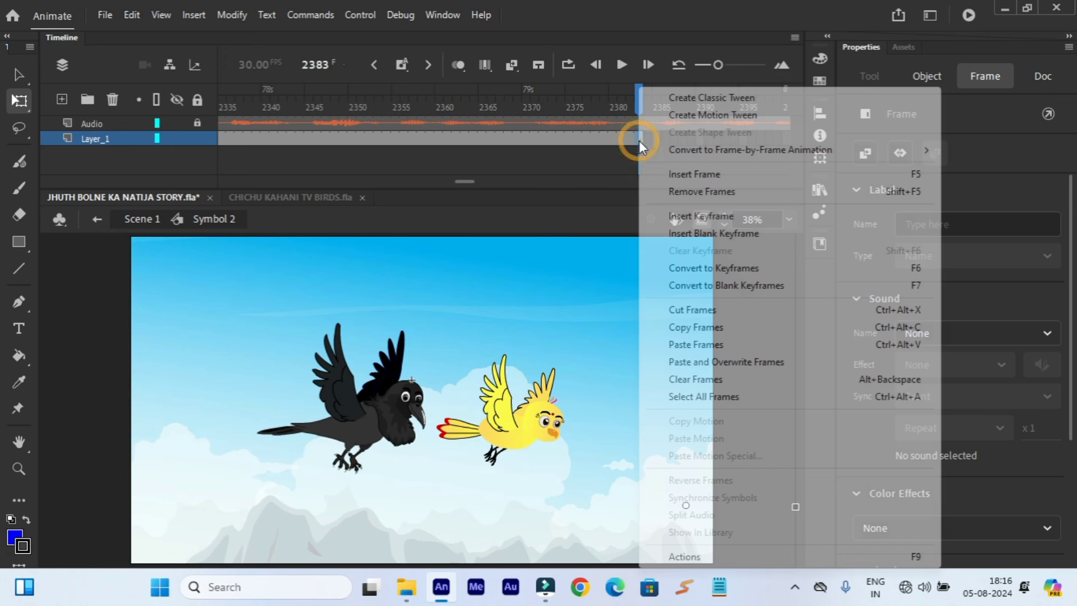
{"action": "left_click", "coordinate": [693, 218]}
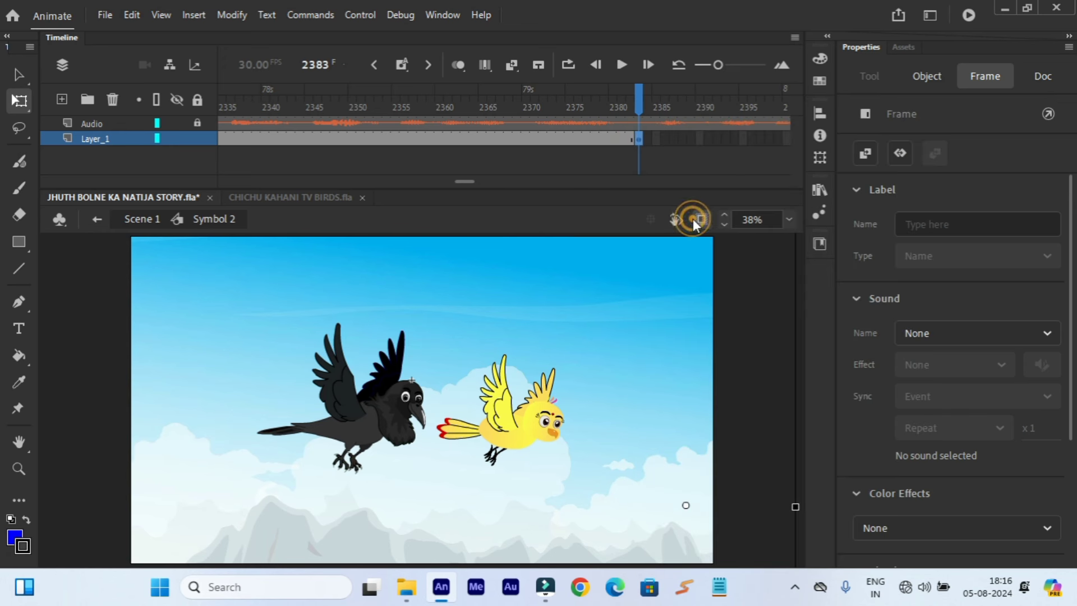
- Enlarge Symbol 37 to about 5849 x 2925 at frame 2383, reposition it, and add a classic tween leading to it
{"action": "key", "text": "ctrl+minus"}
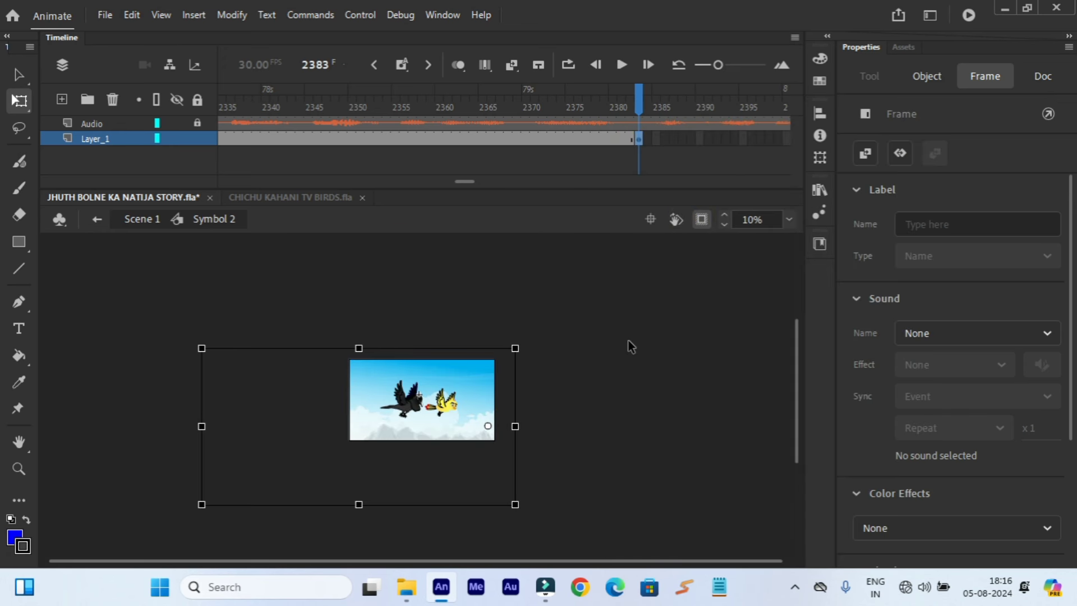
{"action": "left_click_drag", "start_coordinate": [516, 346], "coordinate": [550, 312]}
{"action": "left_click_drag", "start_coordinate": [471, 393], "coordinate": [500, 406]}
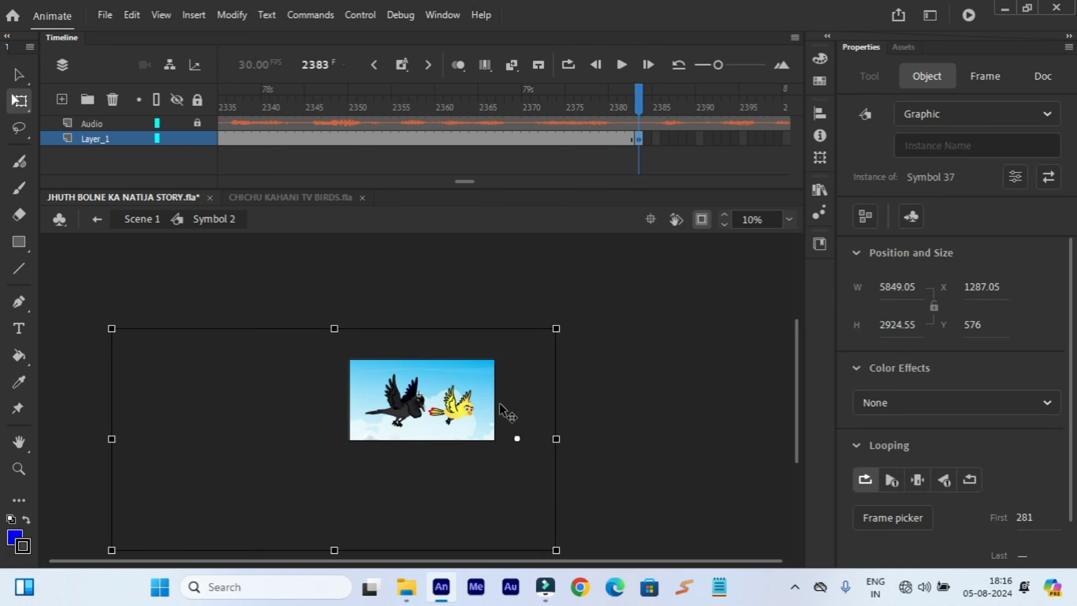
{"action": "right_click", "coordinate": [536, 139]}
{"action": "left_click", "coordinate": [566, 98]}
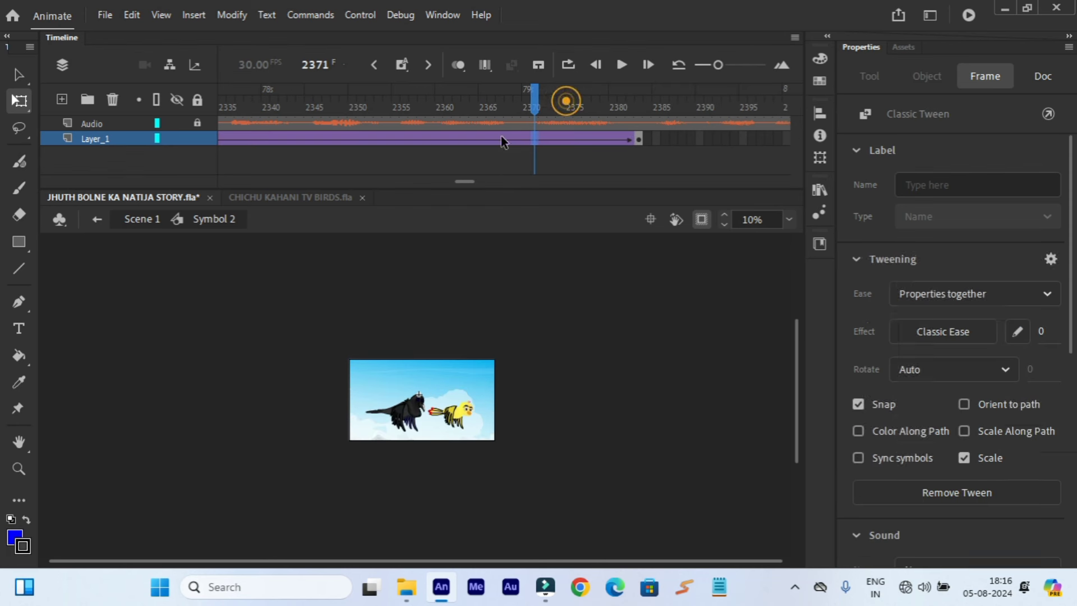
- Listen on for the end of the dialogue, extend Layer_1's frames to 2945, and check the shot's last frames
{"action": "left_click_drag", "start_coordinate": [474, 181], "coordinate": [481, 182]}
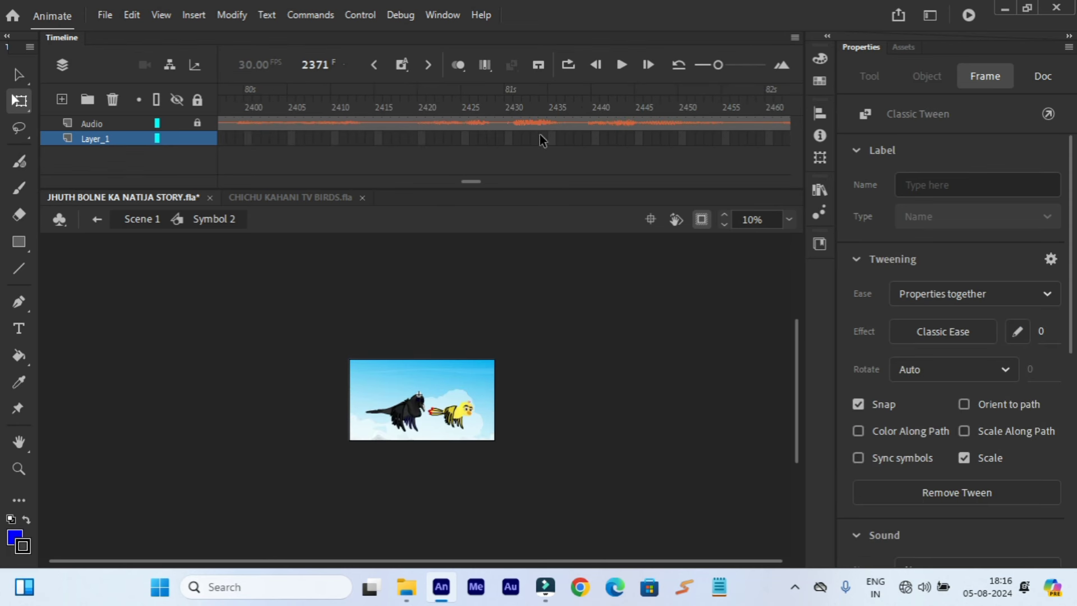
{"action": "left_click", "coordinate": [644, 94]}
{"action": "left_click", "coordinate": [624, 66]}
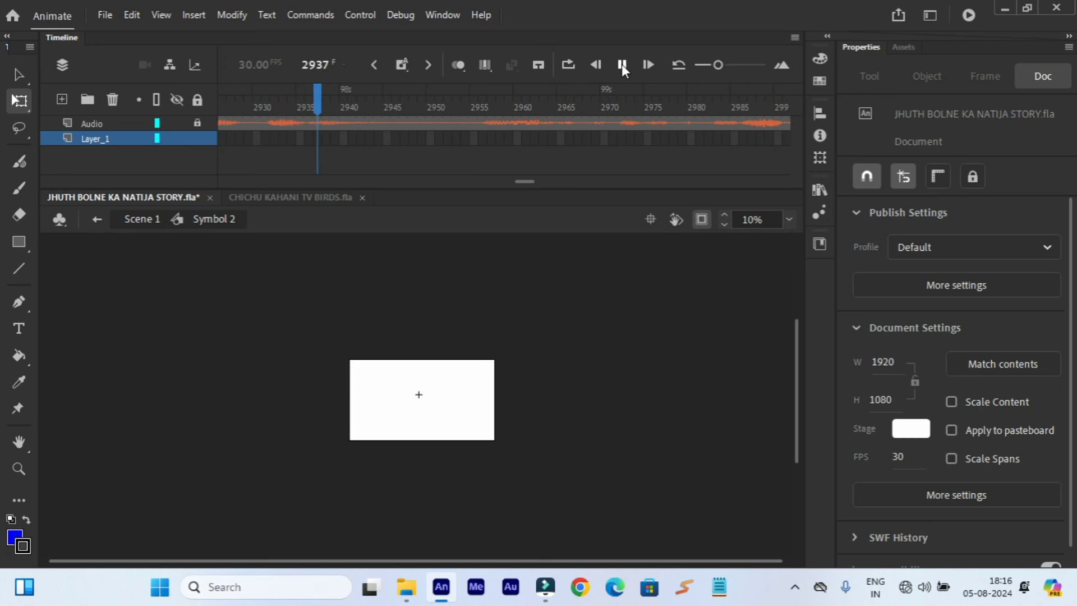
{"action": "left_click", "coordinate": [621, 64]}
{"action": "left_click", "coordinate": [428, 140]}
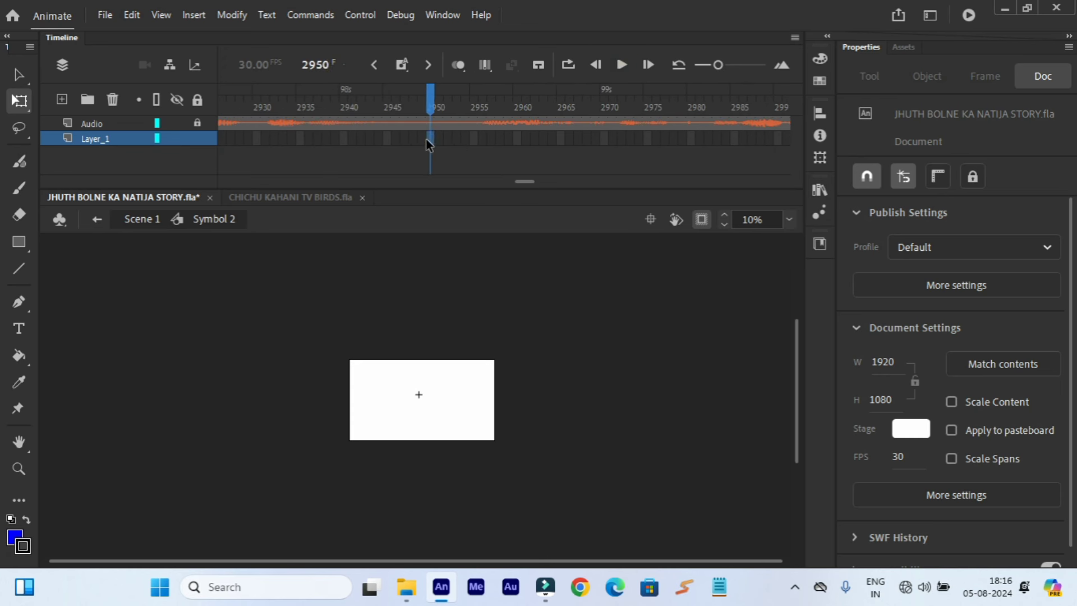
{"action": "right_click", "coordinate": [428, 140]}
{"action": "left_click", "coordinate": [464, 170]}
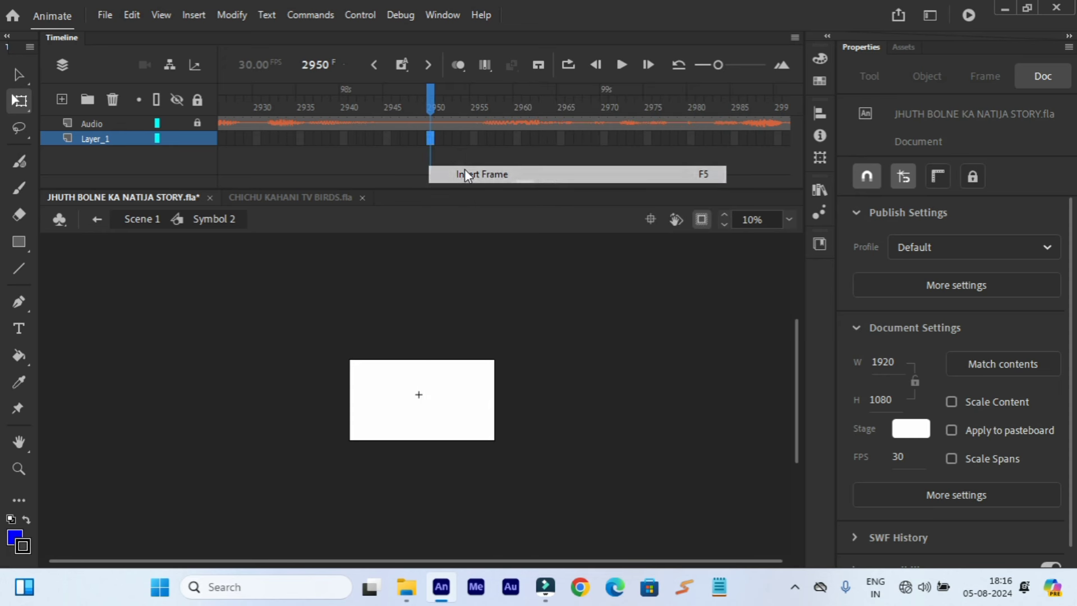
{"action": "left_click", "coordinate": [428, 98]}
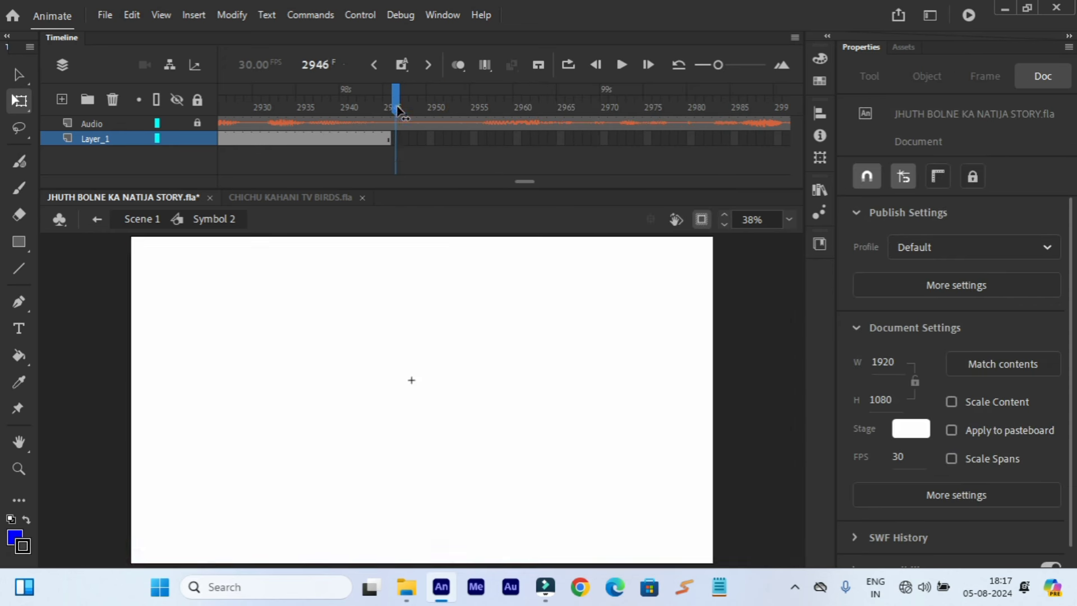
{"action": "left_click_drag", "start_coordinate": [397, 103], "coordinate": [361, 103]}
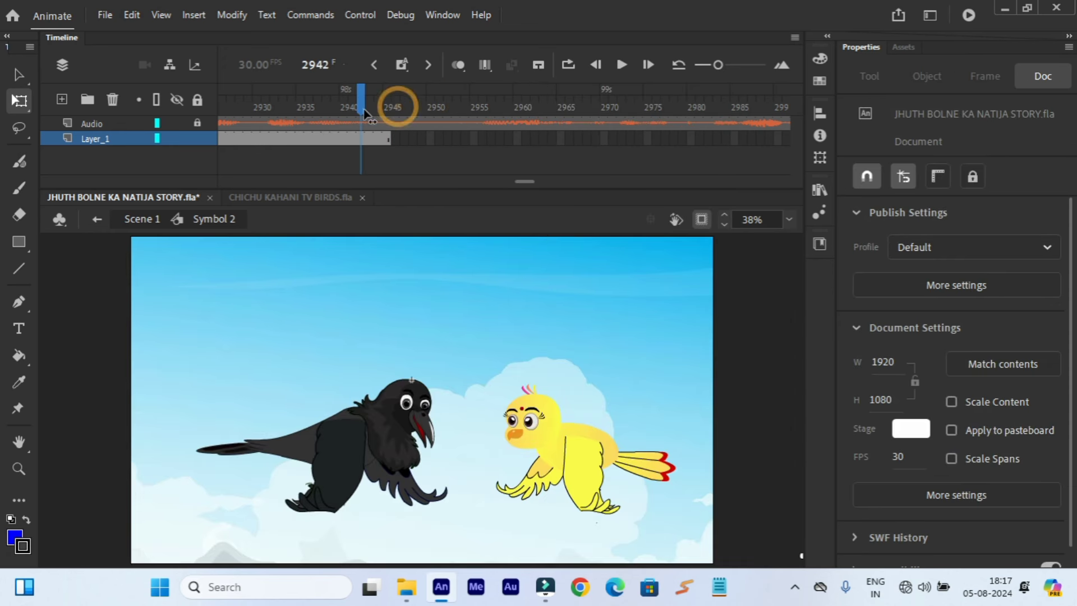
- Play back the flying shot in Symbol 2 from around frame 2089 to its end to check the finished animation
{"action": "left_click", "coordinate": [790, 218]}
{"action": "left_click", "coordinate": [790, 219]}
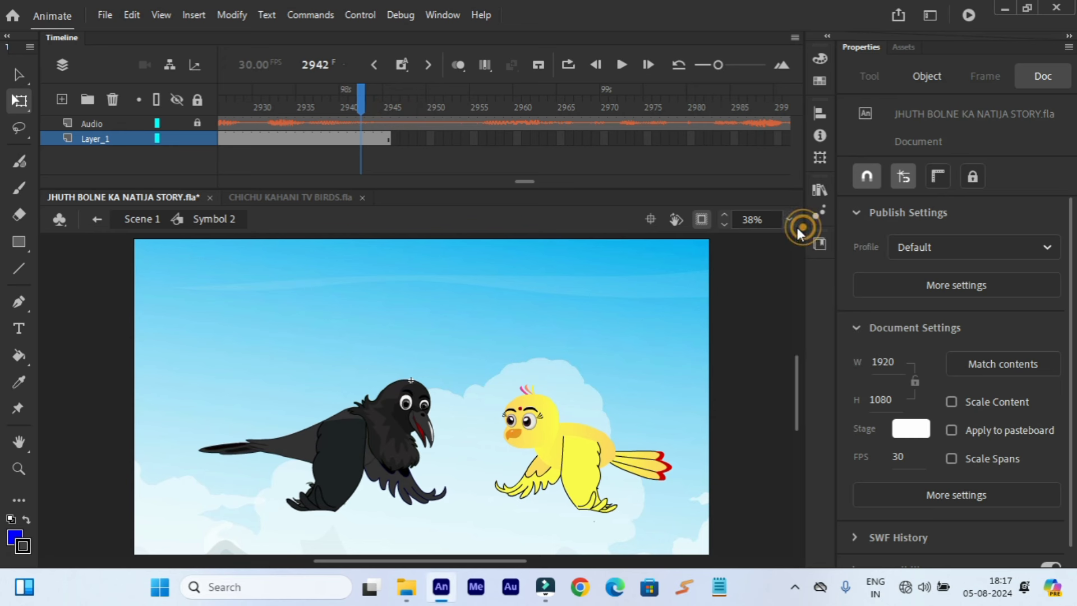
{"action": "left_click", "coordinate": [789, 219]}
{"action": "left_click", "coordinate": [801, 234]}
{"action": "left_click_drag", "start_coordinate": [527, 180], "coordinate": [438, 207]}
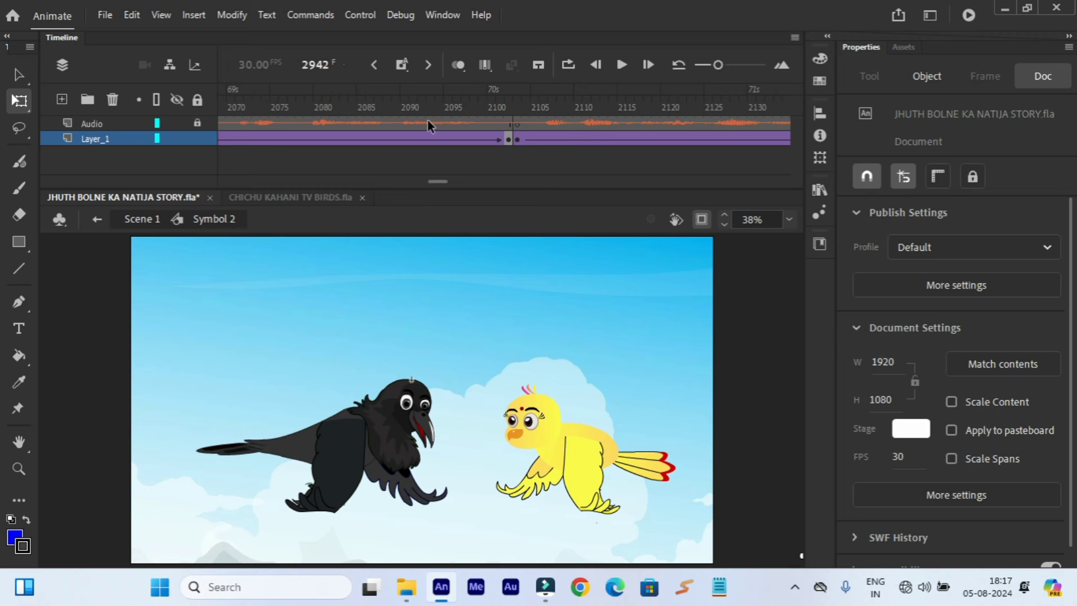
{"action": "left_click", "coordinate": [403, 100]}
{"action": "left_click", "coordinate": [622, 66]}
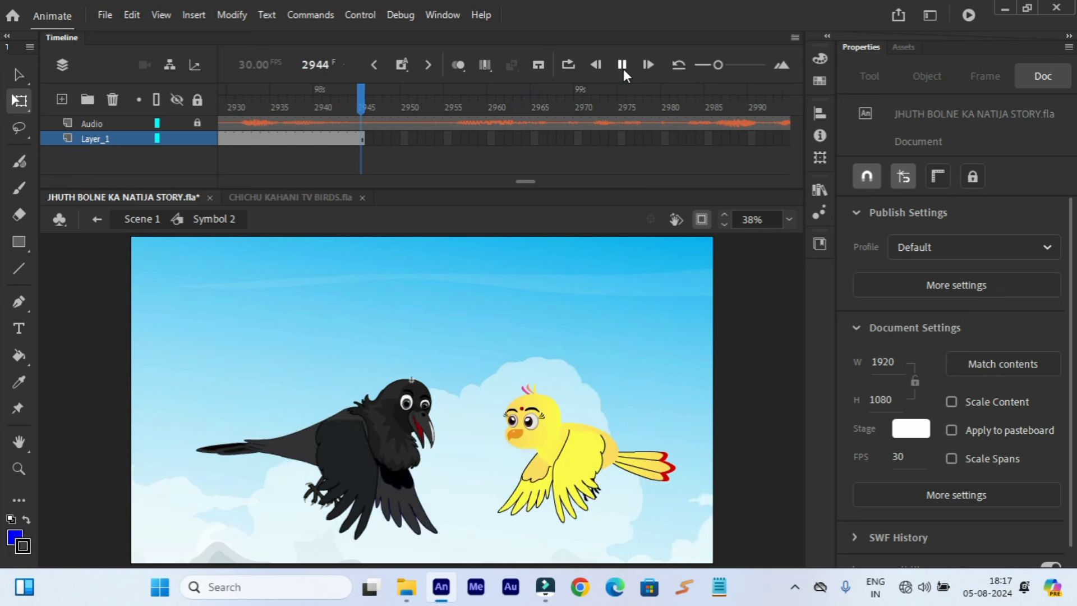
{"action": "left_click", "coordinate": [623, 68]}
{"action": "left_click", "coordinate": [370, 107]}
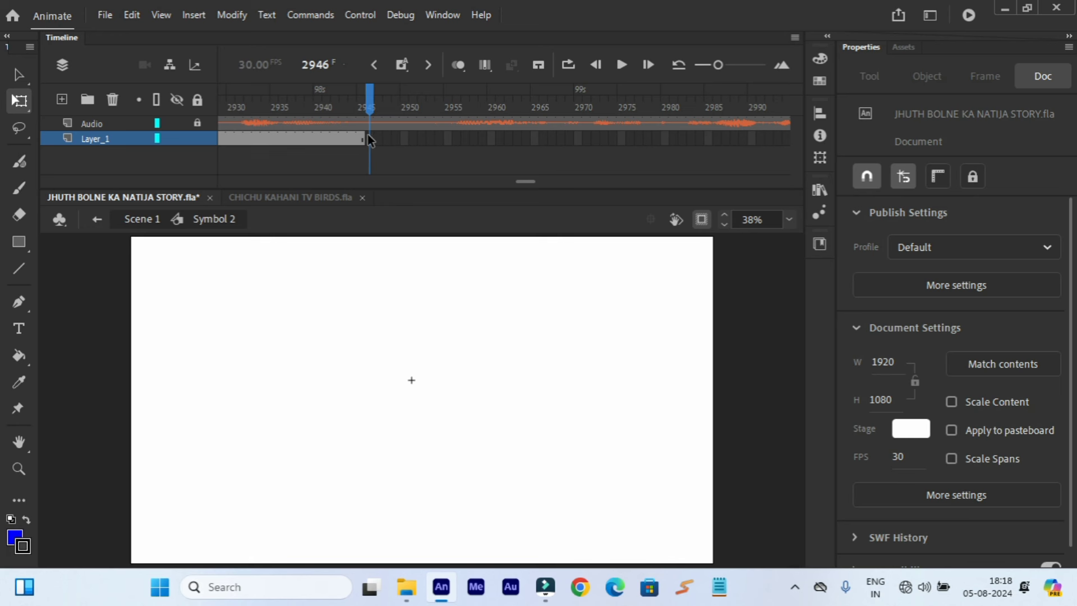
- Save the JHUTH BOLNE KA NATIJA STORY.fla document
{"action": "left_click", "coordinate": [109, 21]}
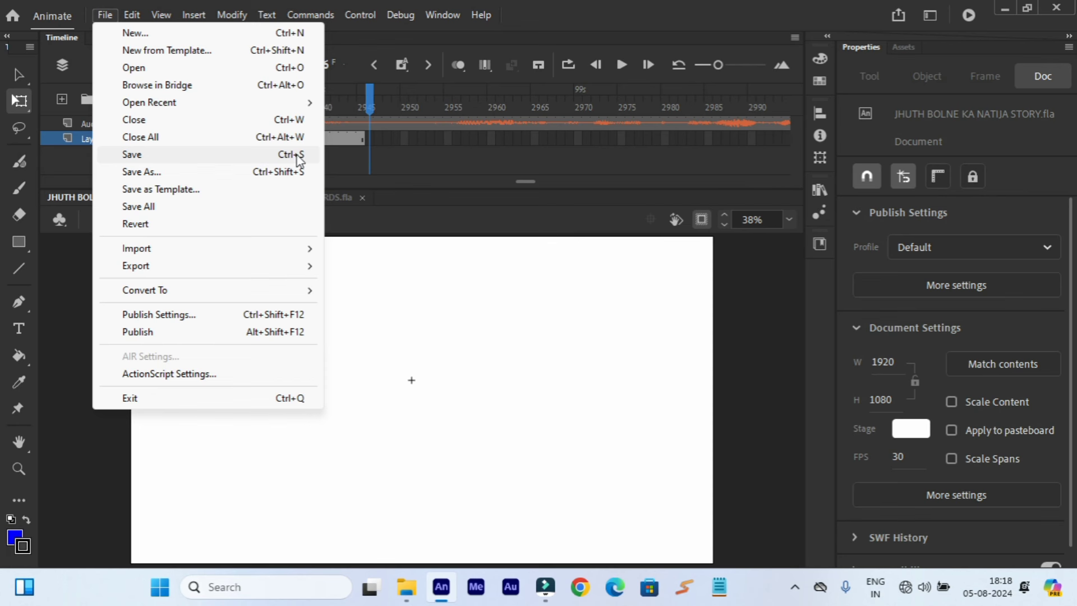
{"action": "left_click", "coordinate": [163, 156]}
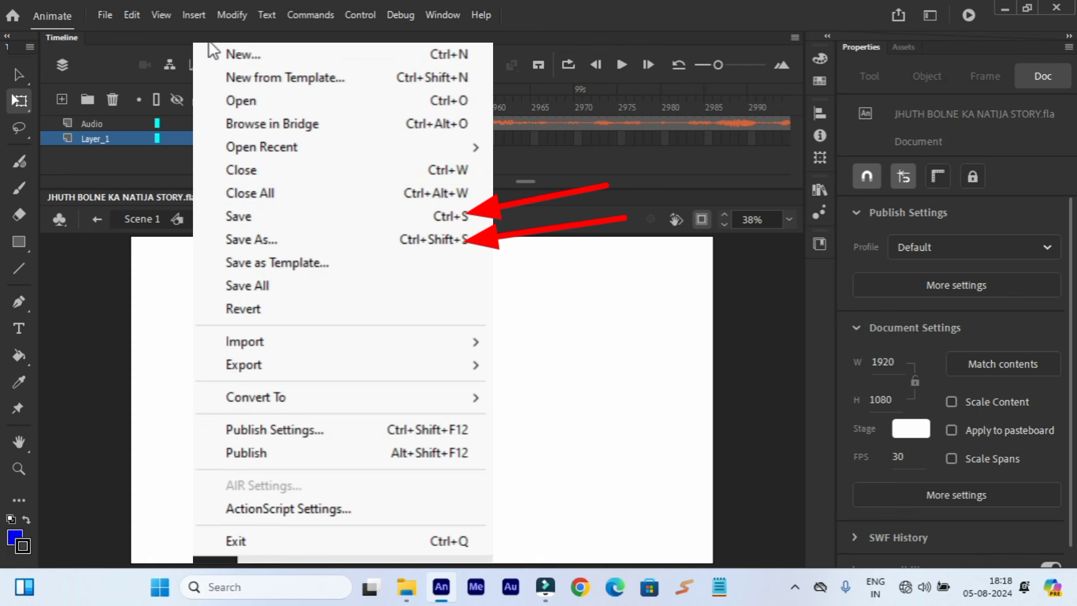
{"action": "left_click", "coordinate": [467, 408]}
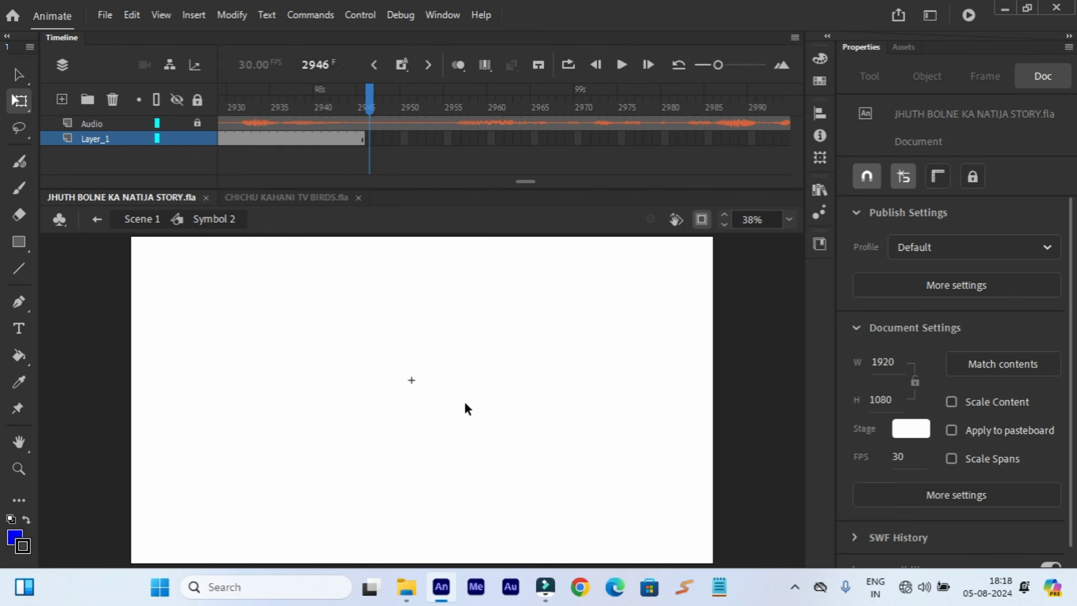